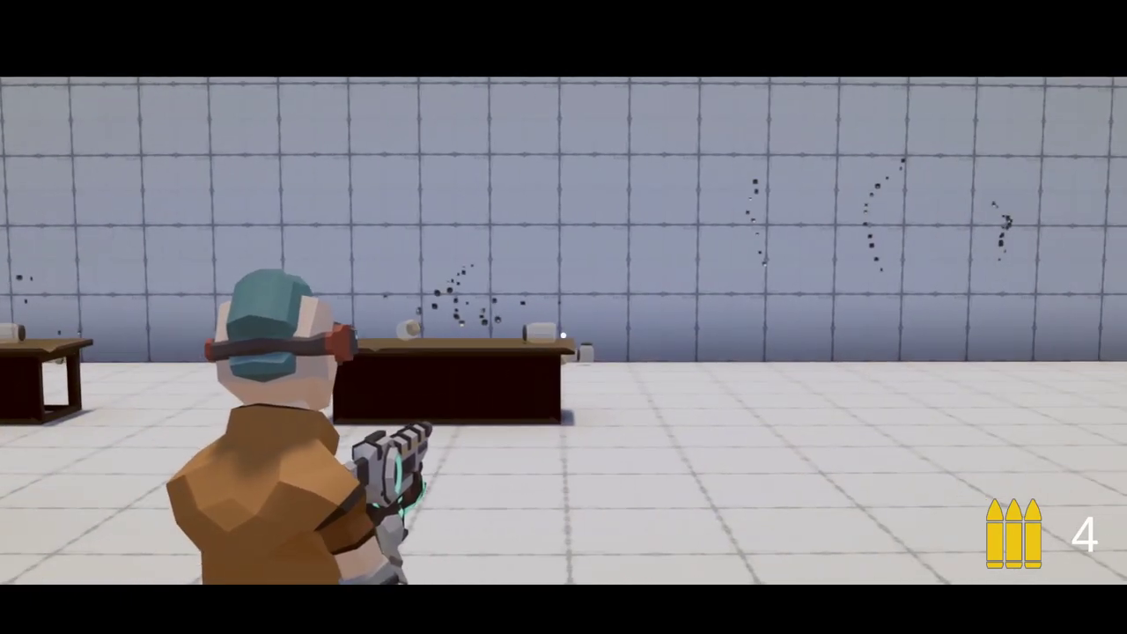
{"action": "key", "text": "w"}
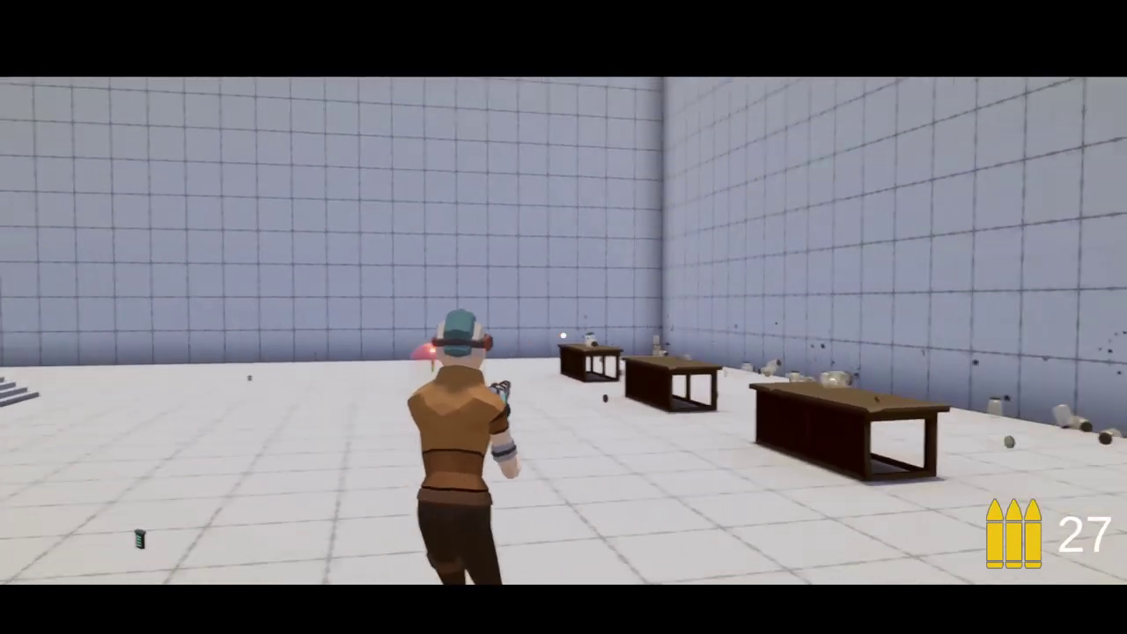
{"action": "right_click", "coordinate": [563, 336]}
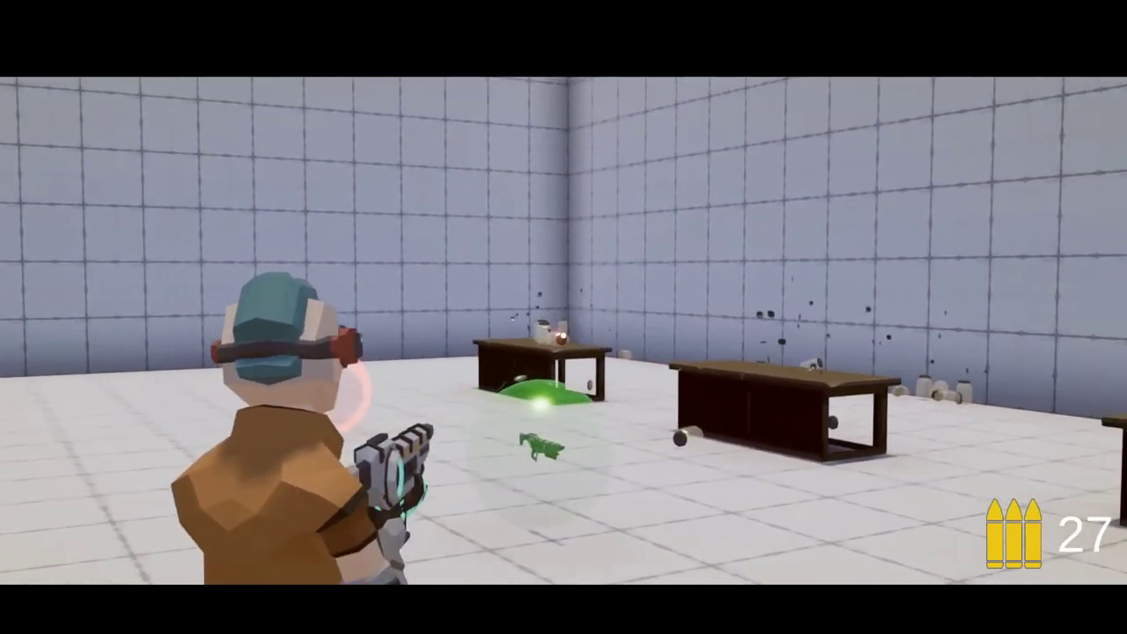
{"action": "left_click", "coordinate": [563, 336]}
{"action": "left_click", "coordinate": [563, 335]}
{"action": "key", "text": "w"}
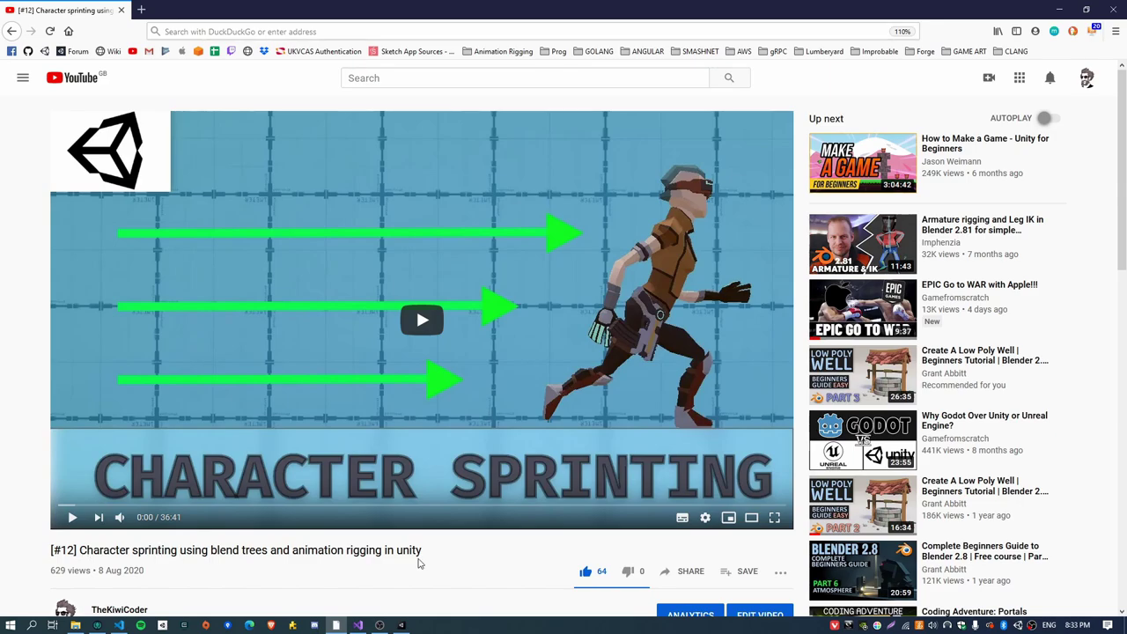
- Switch to Unity, set the Z value of CM FreeLook1's Cinemachine Camera Offset to 1.54, and test aiming in the running game
{"action": "left_click", "coordinate": [402, 626]}
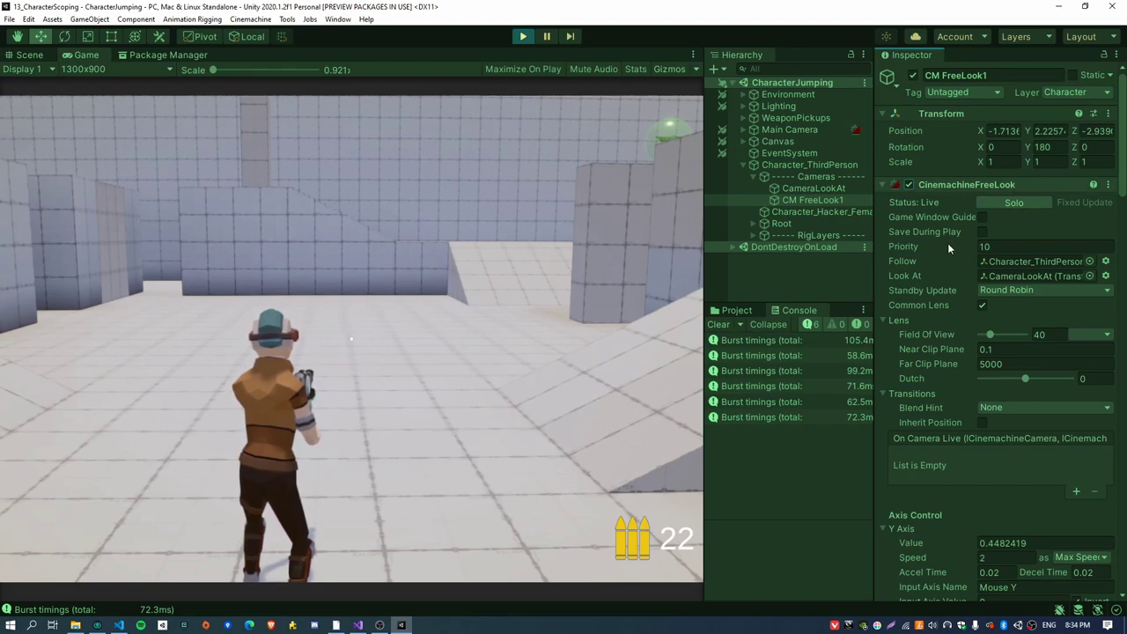
{"action": "scroll", "coordinate": [954, 259], "scroll_direction": "down", "scroll_amount": 3}
{"action": "scroll", "coordinate": [954, 258], "scroll_direction": "down", "scroll_amount": 20}
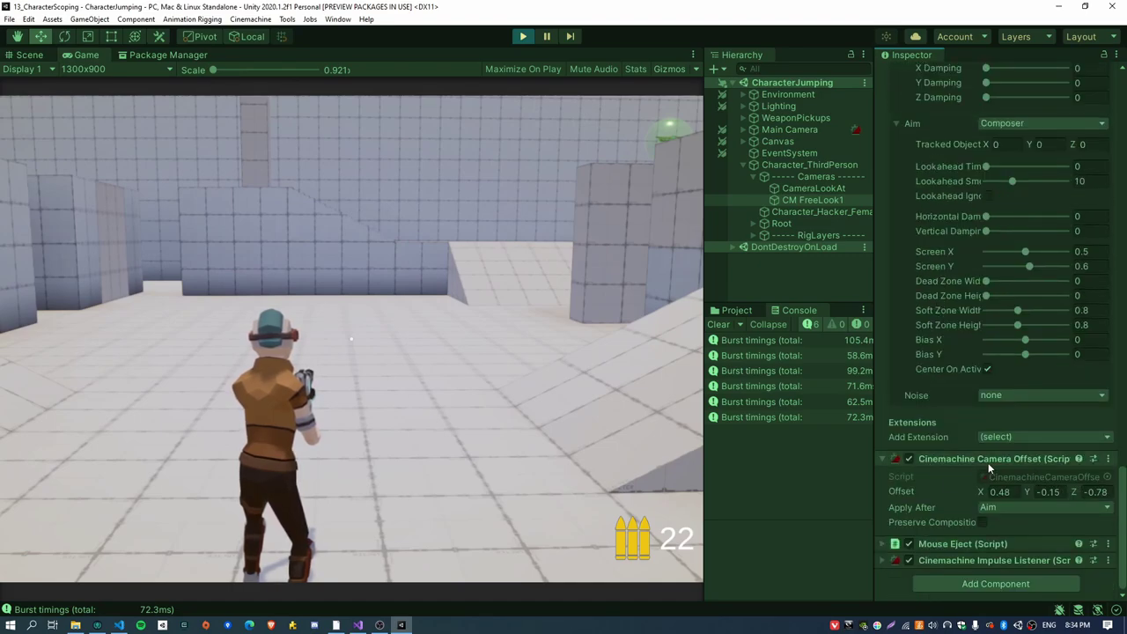
{"action": "left_click_drag", "start_coordinate": [1074, 491], "coordinate": [19, 496]}
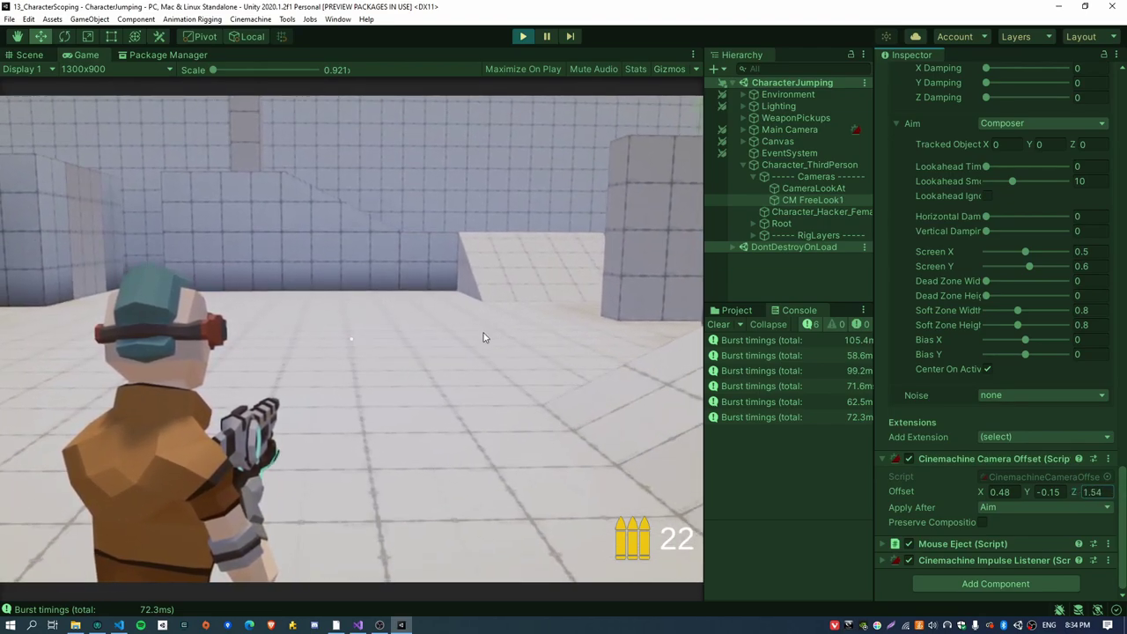
{"action": "left_click", "coordinate": [376, 395]}
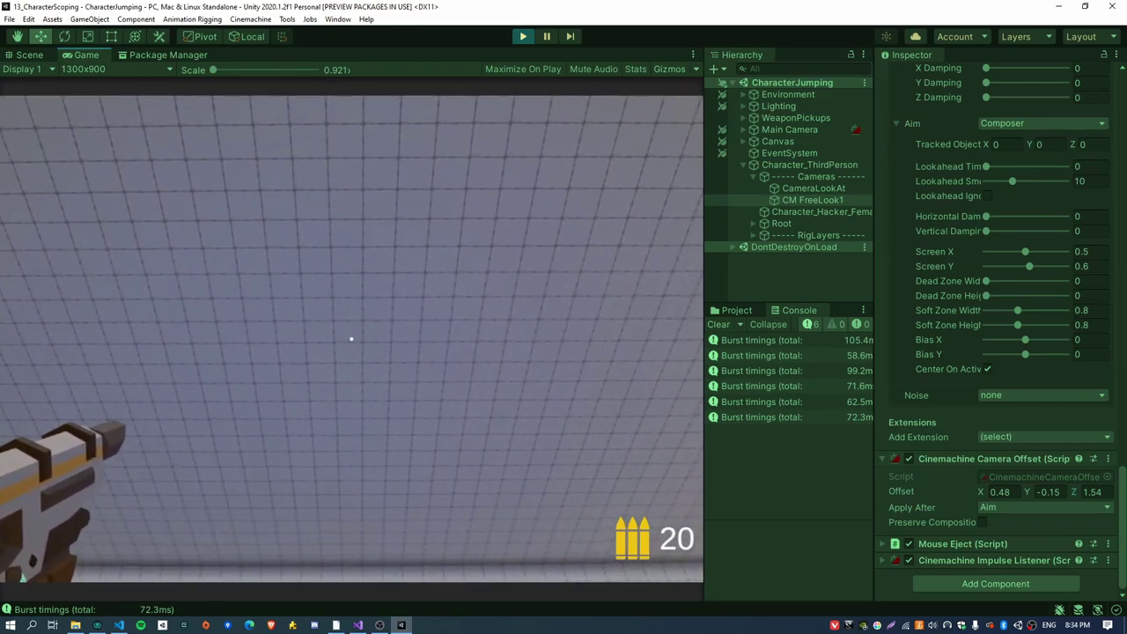
{"action": "key", "text": "Escape"}
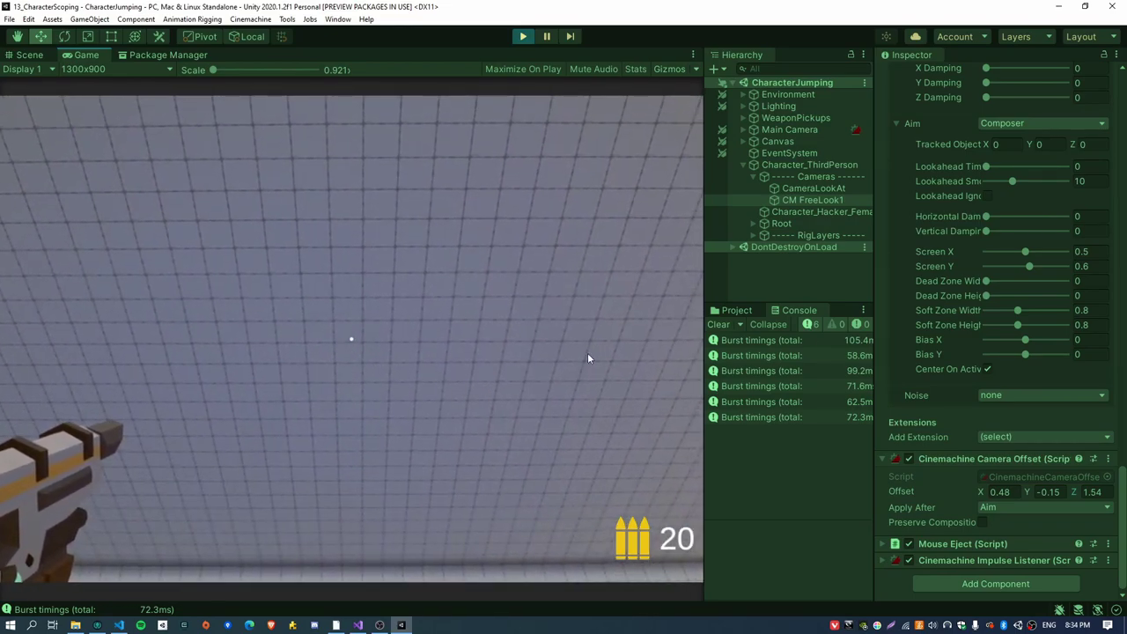
- Examine the CM FreeLook1 camera's orbit rings around the character in the Scene view
{"action": "left_click", "coordinate": [34, 57]}
{"action": "right_click_drag", "start_coordinate": [537, 327], "coordinate": [447, 314]}
{"action": "key", "text": "w"}
{"action": "left_click_drag", "start_coordinate": [448, 315], "coordinate": [546, 282], "text": "alt"}
{"action": "scroll", "coordinate": [916, 230], "scroll_direction": "up", "scroll_amount": 15}
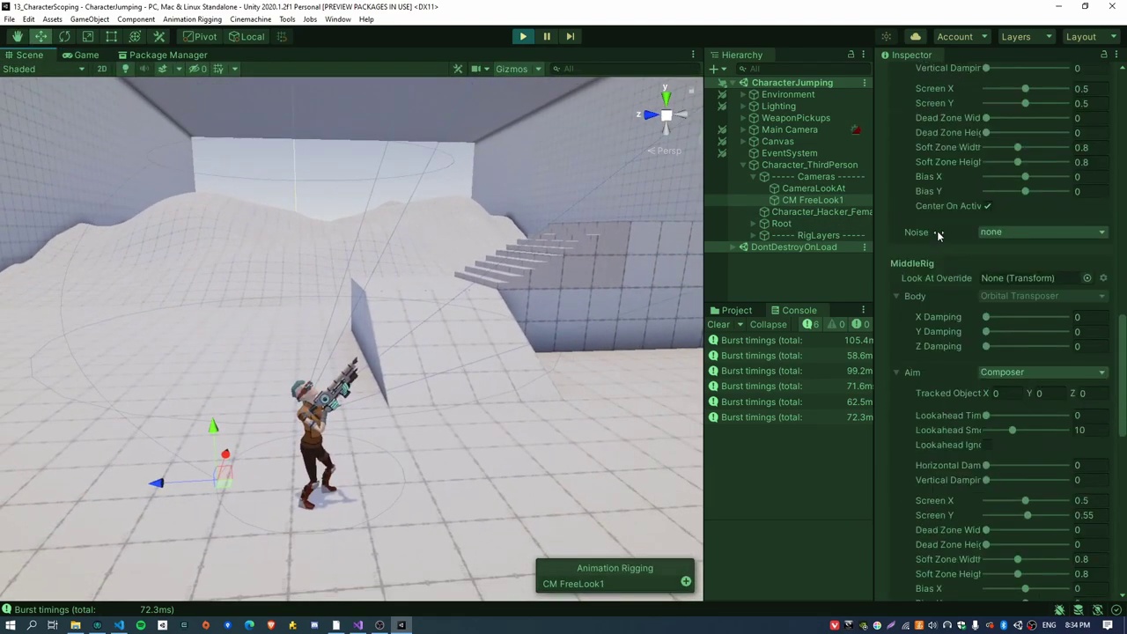
{"action": "scroll", "coordinate": [916, 278], "scroll_direction": "up", "scroll_amount": 3}
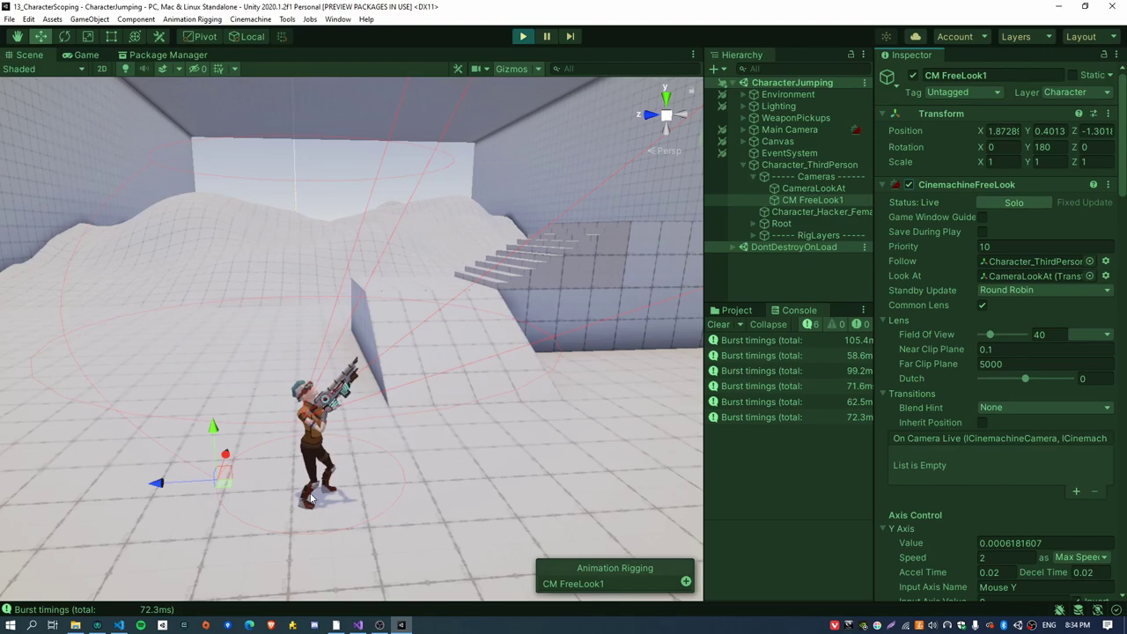
- Set both the BottomRig and TopRig orbit radius of the FreeLook camera to 0.3
{"action": "scroll", "coordinate": [991, 384], "scroll_direction": "down", "scroll_amount": 12}
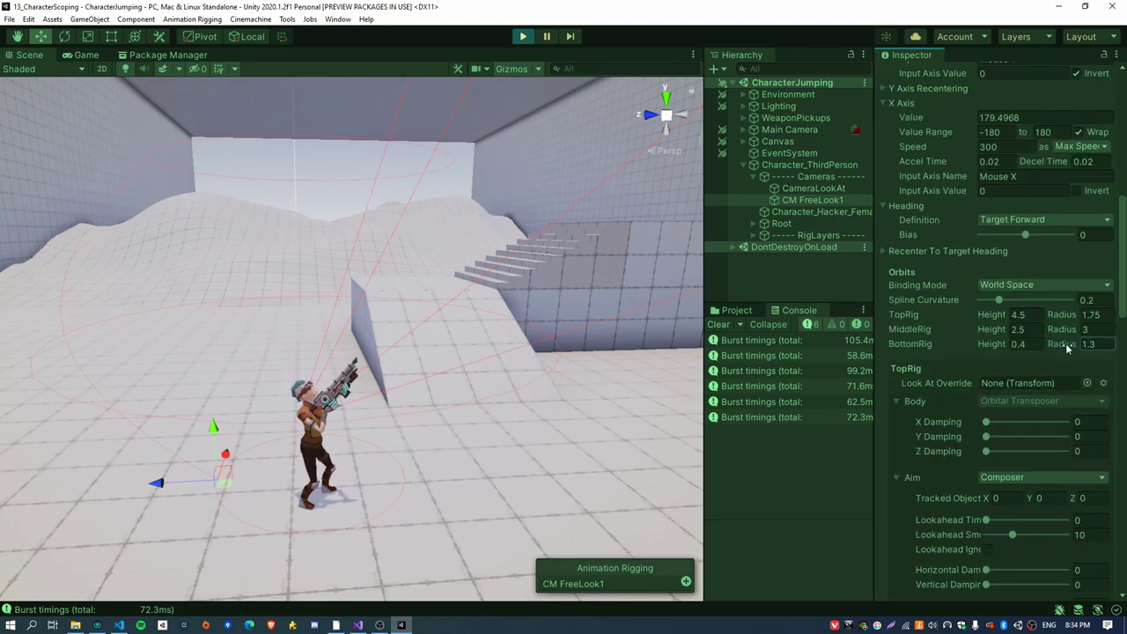
{"action": "left_click_drag", "start_coordinate": [1066, 344], "coordinate": [1037, 340]}
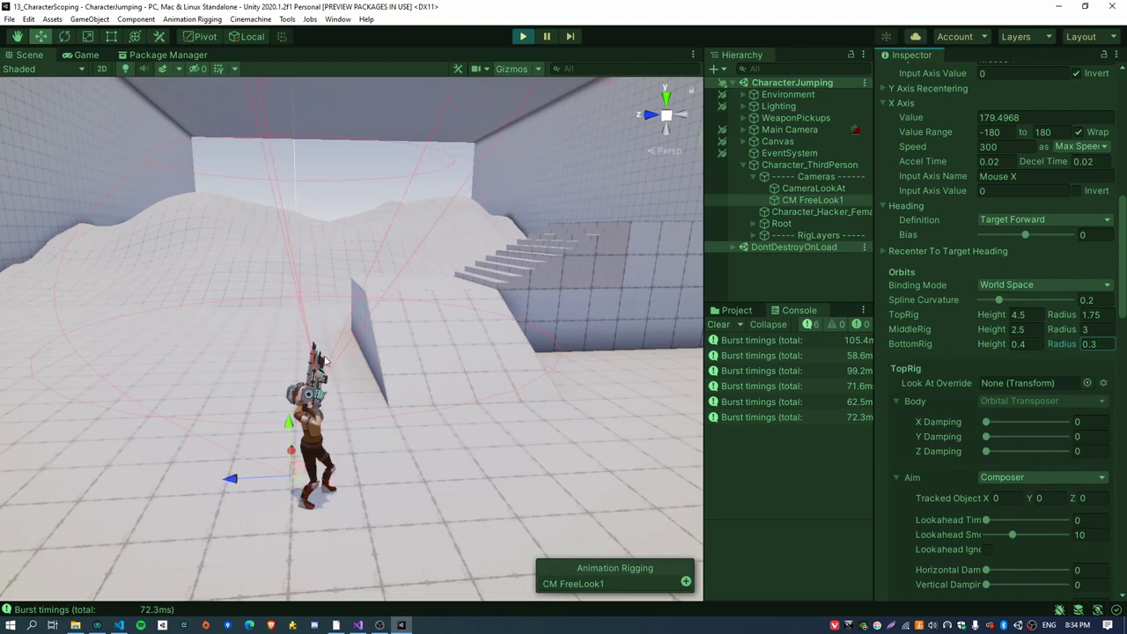
{"action": "left_click", "coordinate": [1089, 314]}
{"action": "type", "text": "0.23"}
{"action": "key", "text": "BackSpace"}
{"action": "key", "text": "BackSpace"}
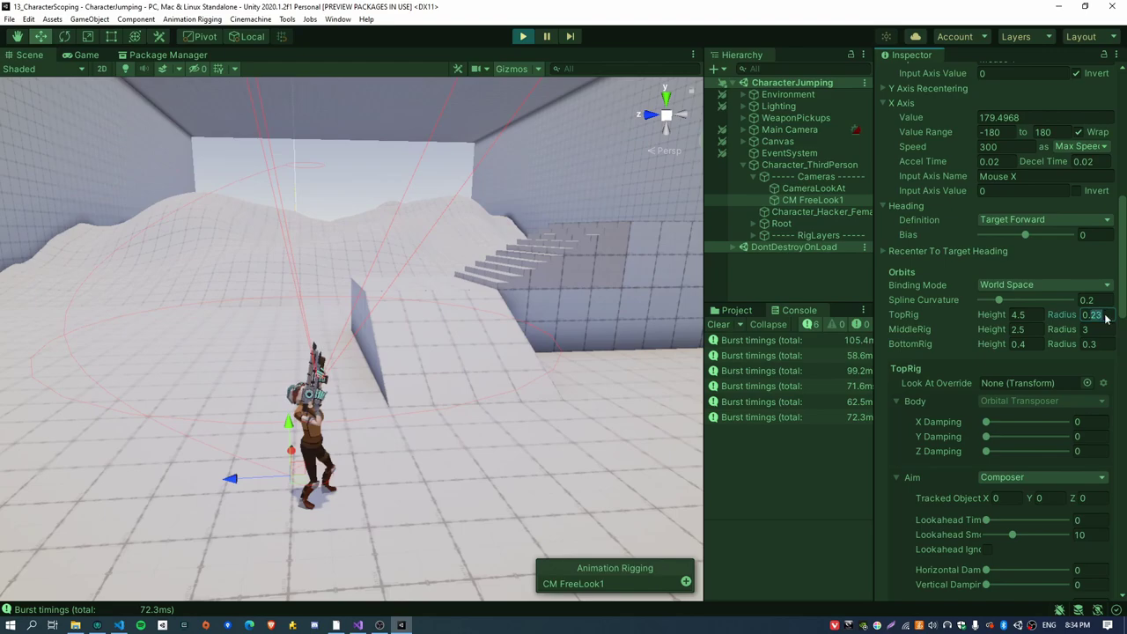
{"action": "type", "text": "3"}
- Test aiming and shooting in the running game and review the settings of the CinemachineFreeLook component
{"action": "left_click", "coordinate": [85, 56]}
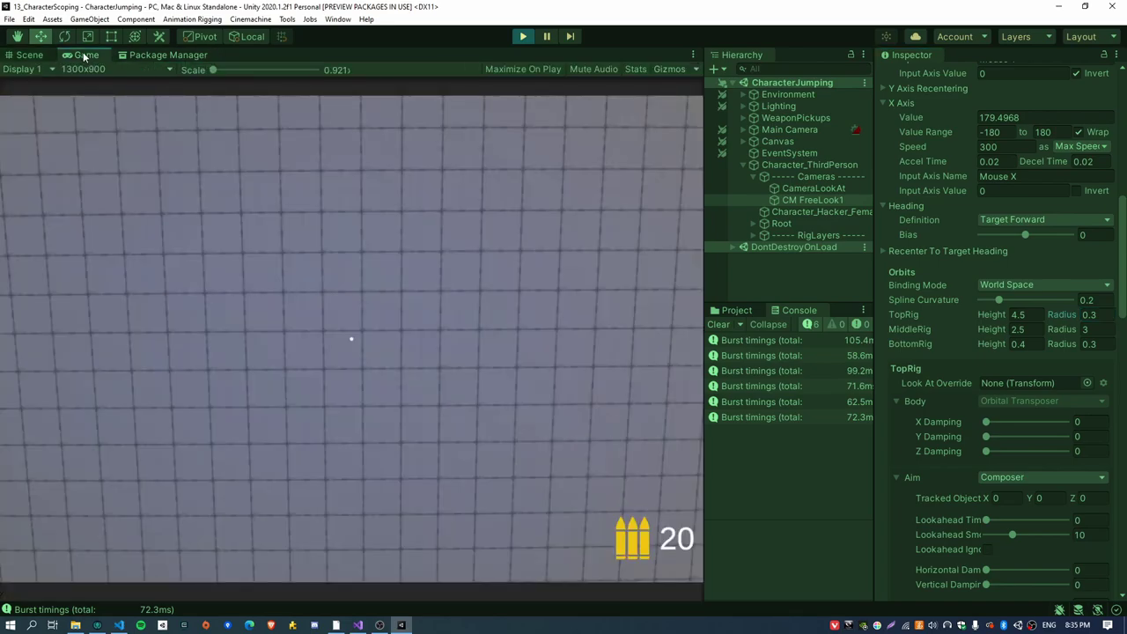
{"action": "left_click", "coordinate": [204, 99]}
{"action": "left_click", "coordinate": [204, 98]}
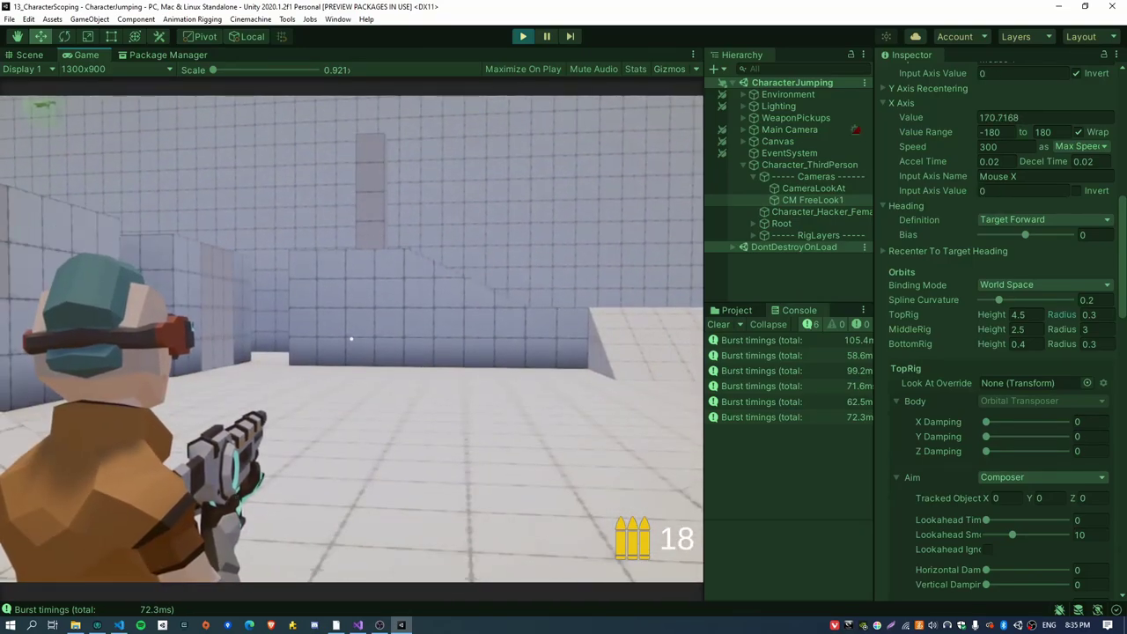
{"action": "scroll", "coordinate": [972, 318], "scroll_direction": "up", "scroll_amount": 10}
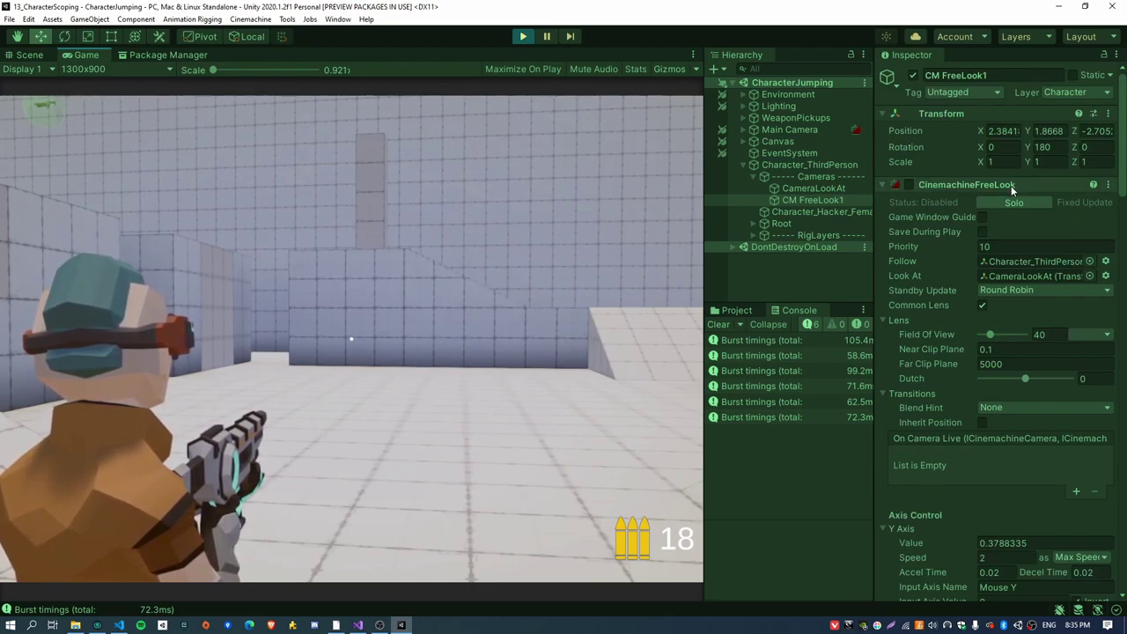
{"action": "scroll", "coordinate": [964, 382], "scroll_direction": "down", "scroll_amount": 8}
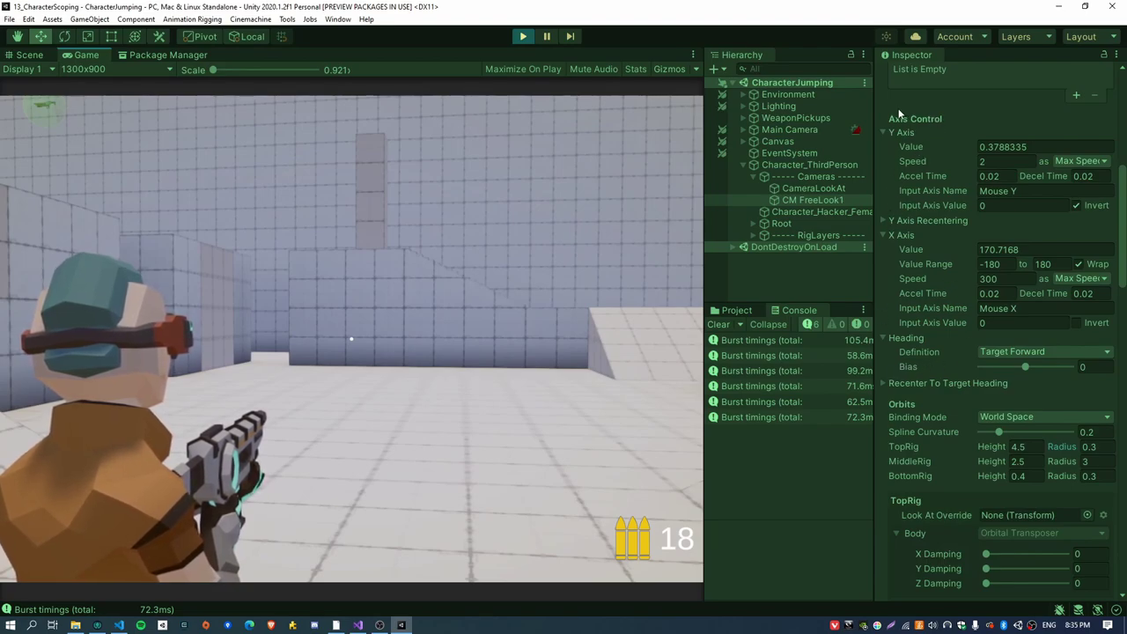
{"action": "scroll", "coordinate": [921, 326], "scroll_direction": "up", "scroll_amount": 3}
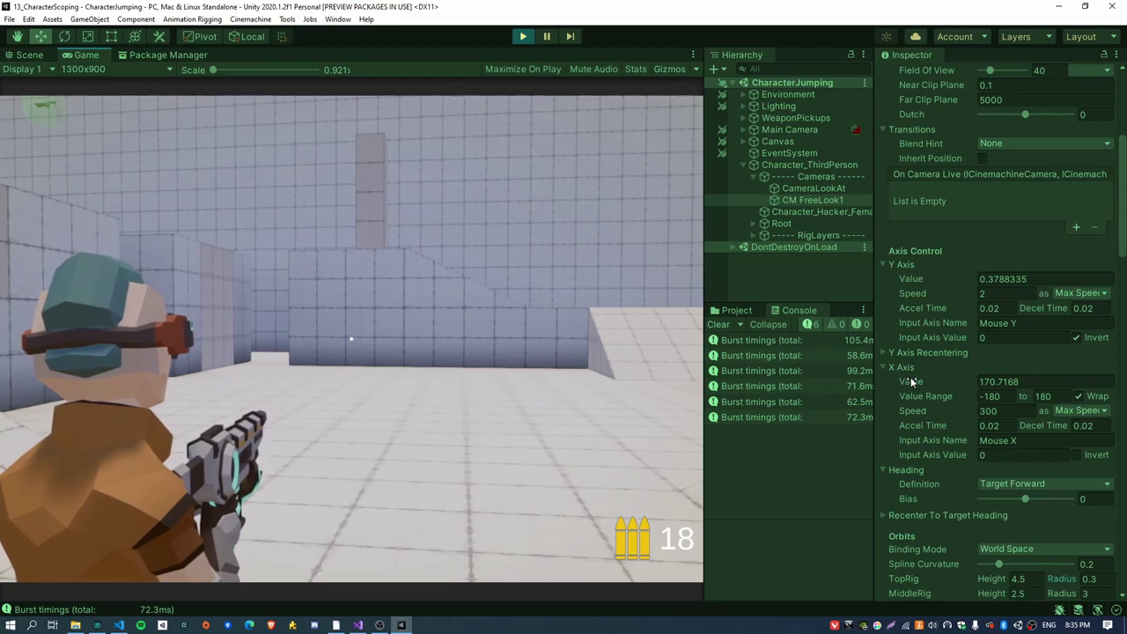
{"action": "scroll", "coordinate": [925, 422], "scroll_direction": "up", "scroll_amount": 3}
{"action": "scroll", "coordinate": [925, 422], "scroll_direction": "up", "scroll_amount": 3}
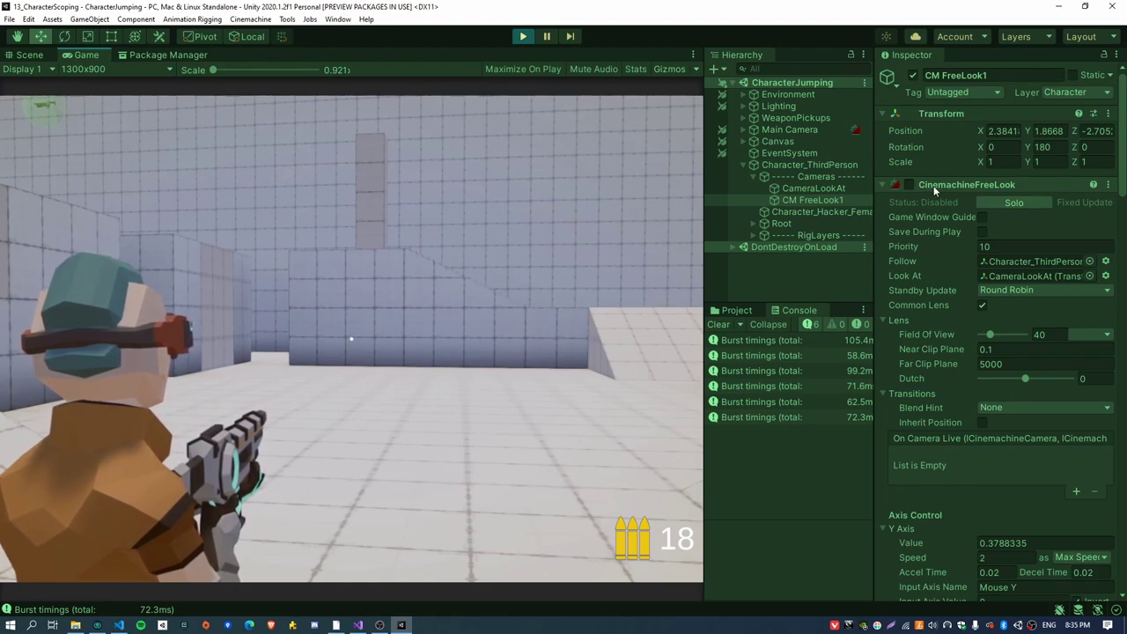
- Open the Cinemachine package's changelog and highlight the 2.6.0 entry about 3rdPersonFollow and 3rdPersonAim
{"action": "left_click", "coordinate": [155, 54]}
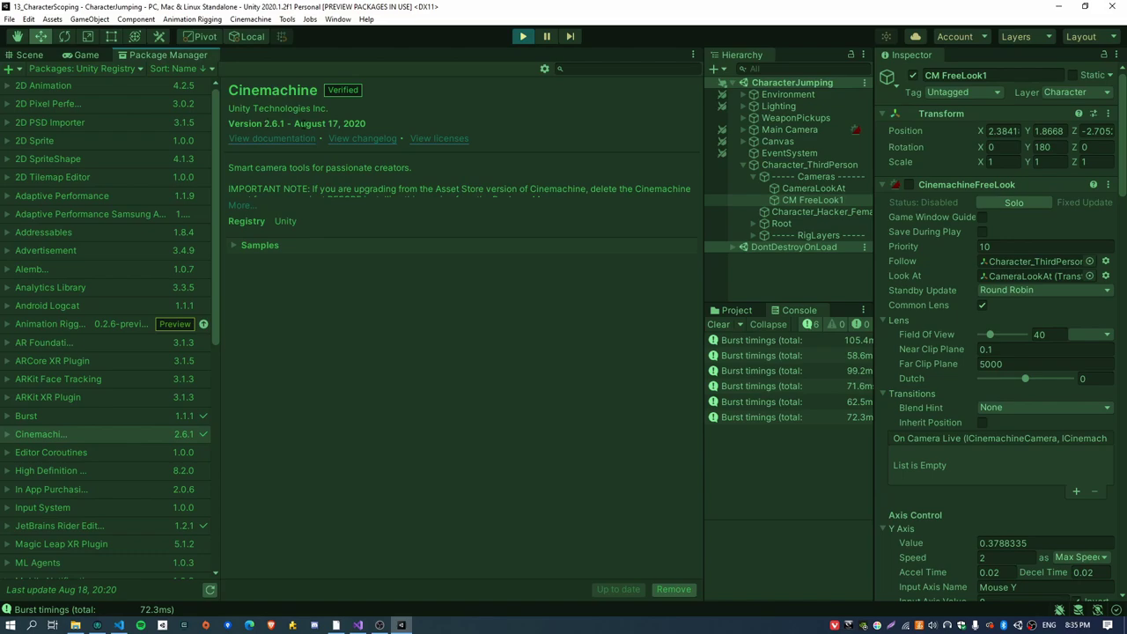
{"action": "left_click_drag", "start_coordinate": [366, 124], "coordinate": [282, 124]}
{"action": "left_click", "coordinate": [283, 124]}
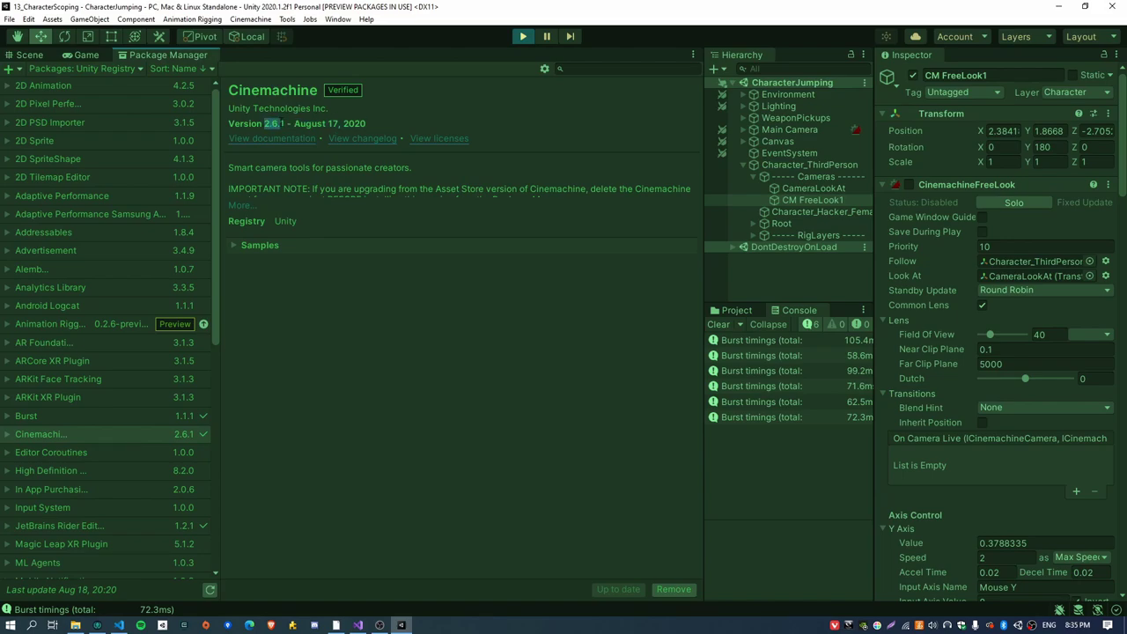
{"action": "left_click", "coordinate": [371, 141]}
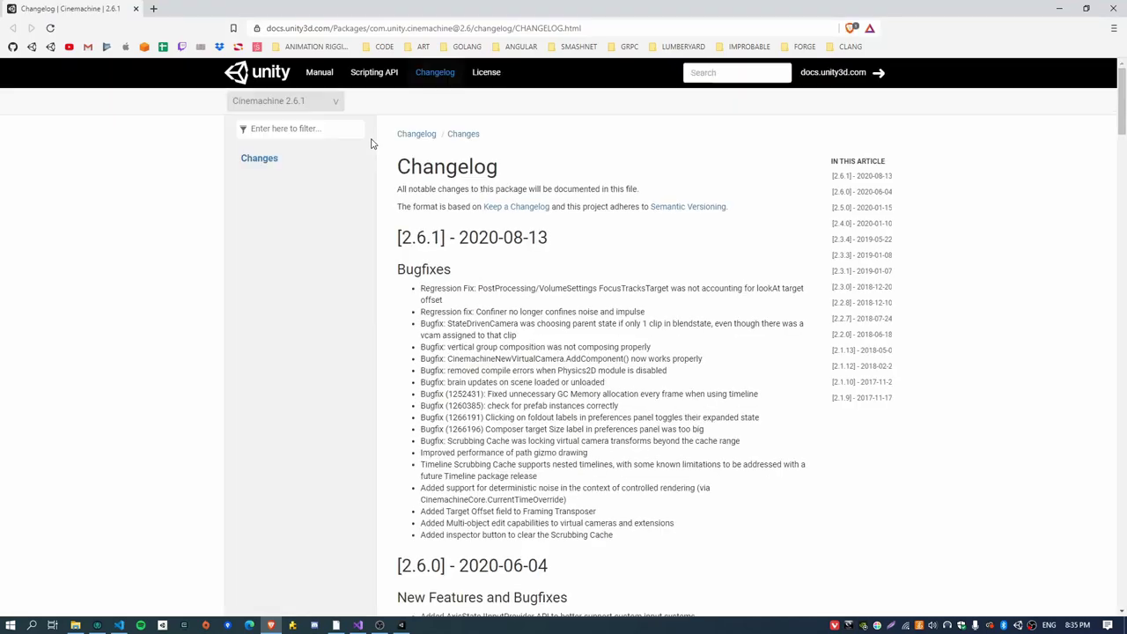
{"action": "scroll", "coordinate": [511, 292], "scroll_direction": "down", "scroll_amount": 3}
{"action": "scroll", "coordinate": [511, 293], "scroll_direction": "down", "scroll_amount": 2}
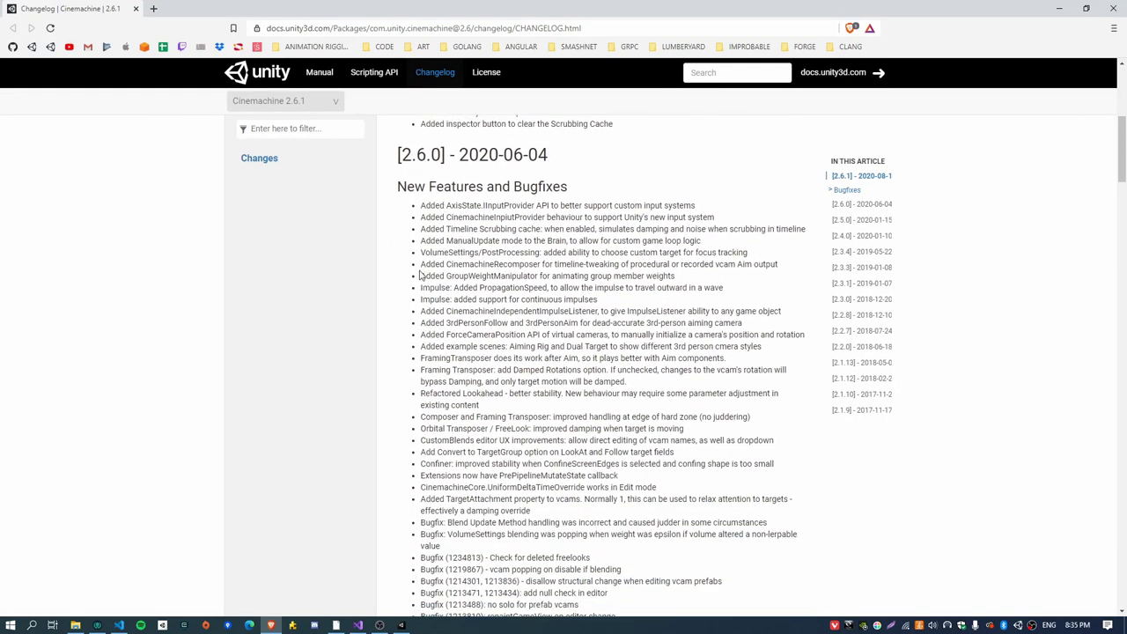
{"action": "left_click_drag", "start_coordinate": [420, 326], "coordinate": [747, 332]}
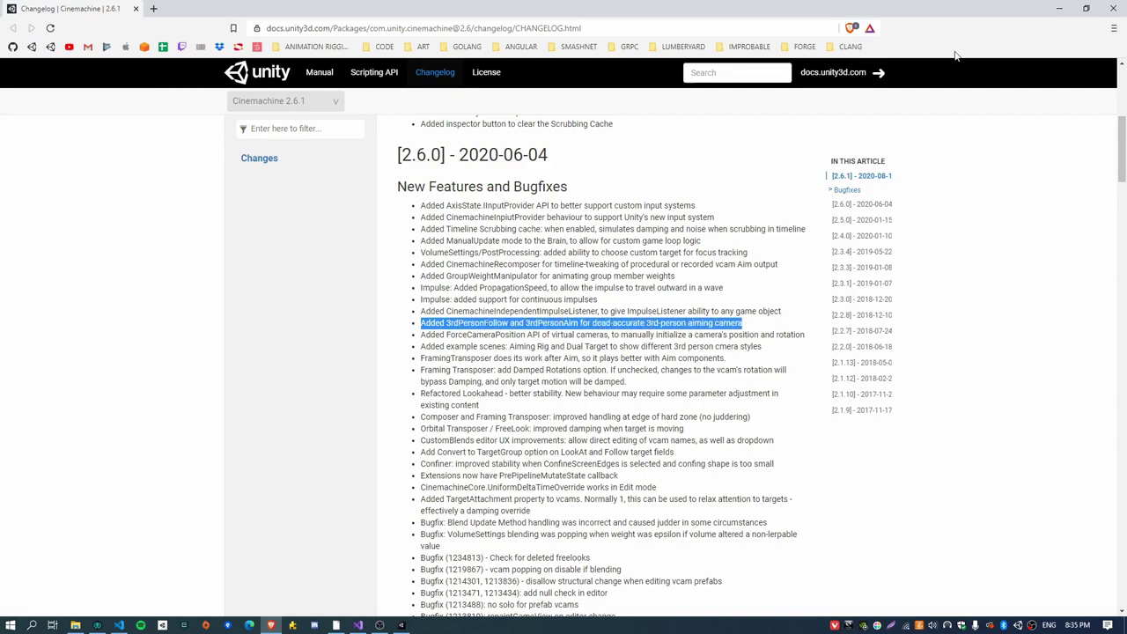
{"action": "left_click", "coordinate": [1060, 9]}
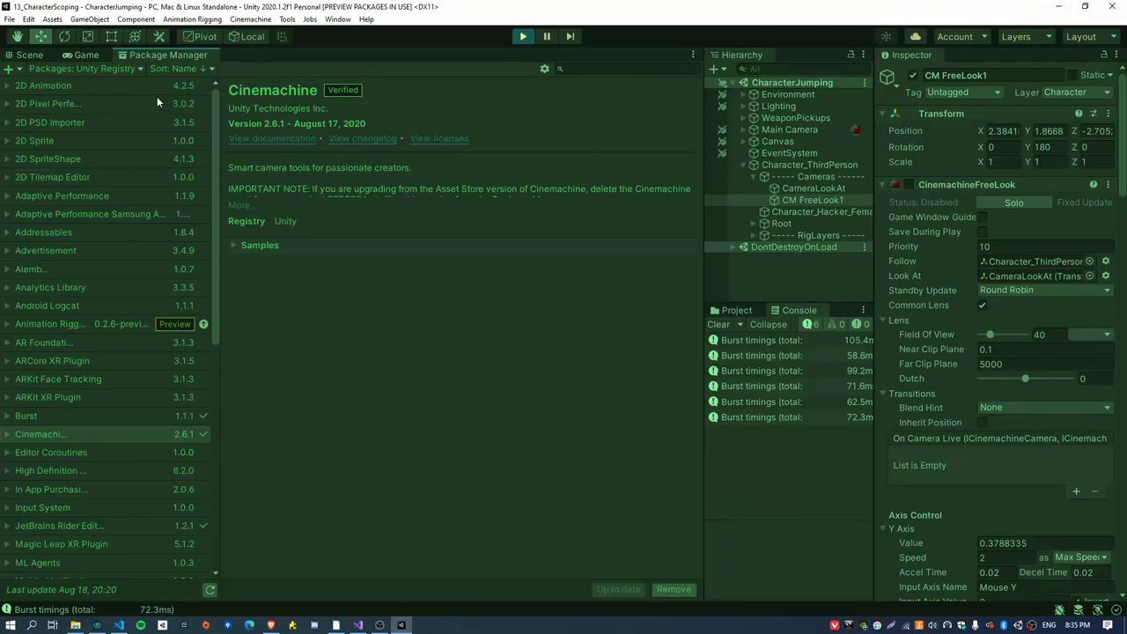
- Return to the Game view and test shooting with the current FreeLook camera
{"action": "left_click", "coordinate": [85, 55]}
{"action": "left_click", "coordinate": [285, 340]}
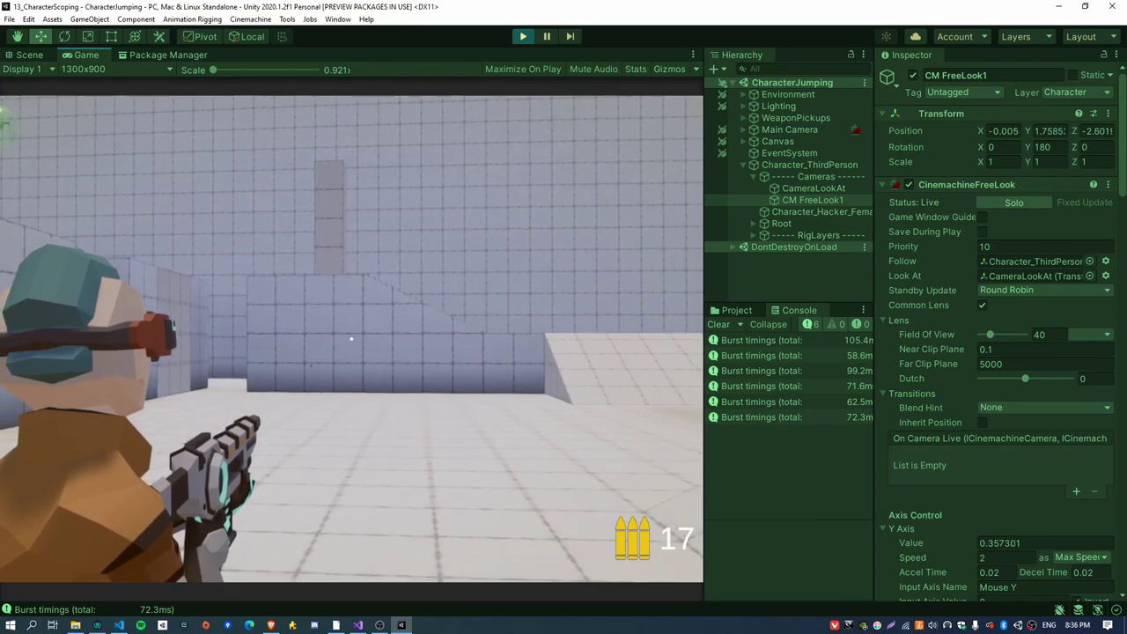
{"action": "key", "text": "Escape"}
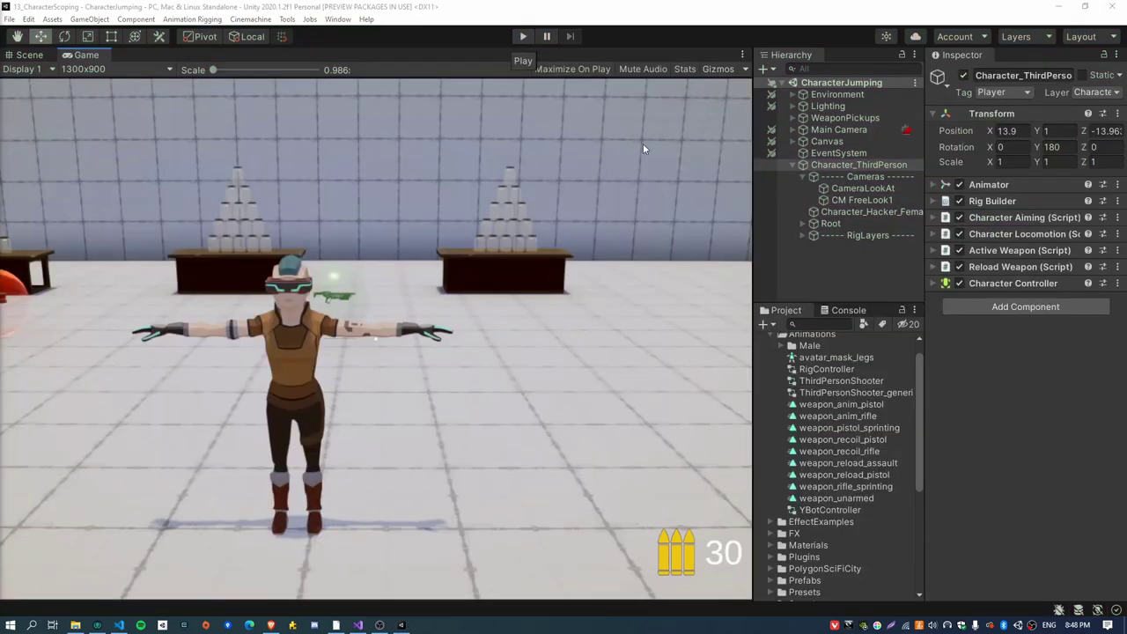
- Delete the CM FreeLook1 camera from the character's Cameras group and save the scene
{"action": "left_click", "coordinate": [862, 201]}
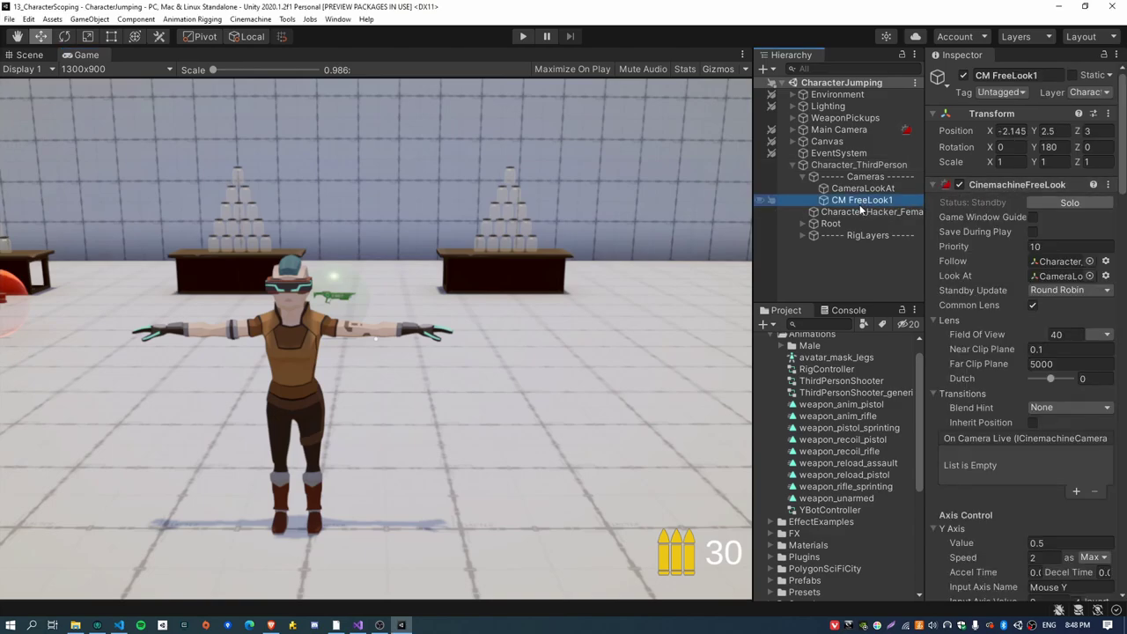
{"action": "key", "text": "Delete"}
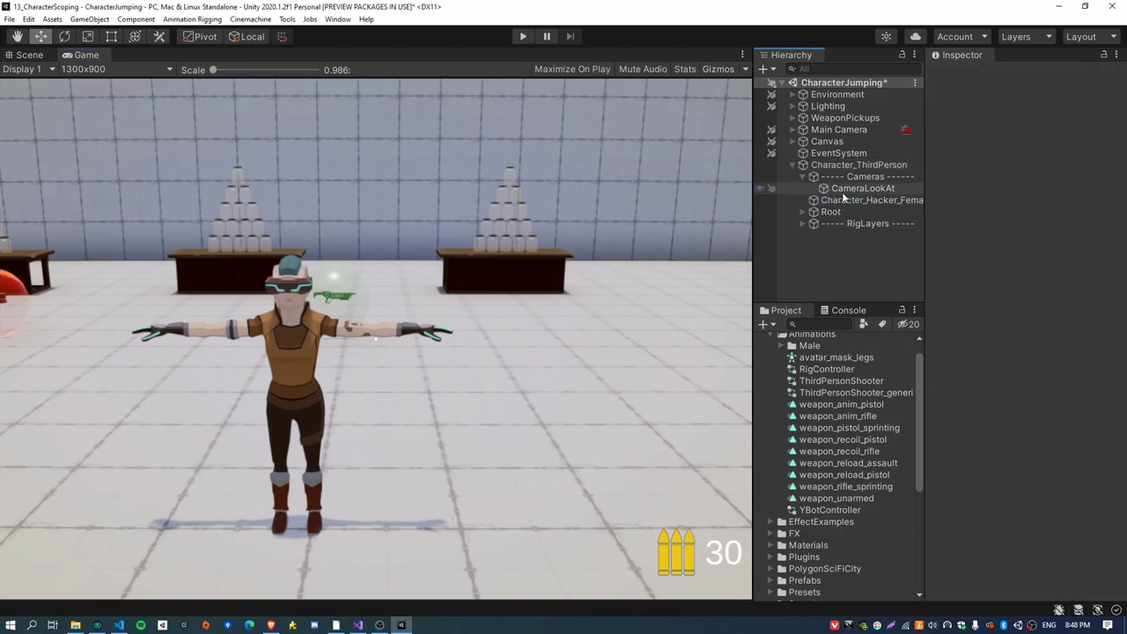
{"action": "key", "text": "ctrl+s"}
- Create a Cinemachine virtual camera and parent it to the Cameras group of Character_ThirdPerson, below CameraLookAt
{"action": "left_click", "coordinate": [240, 21]}
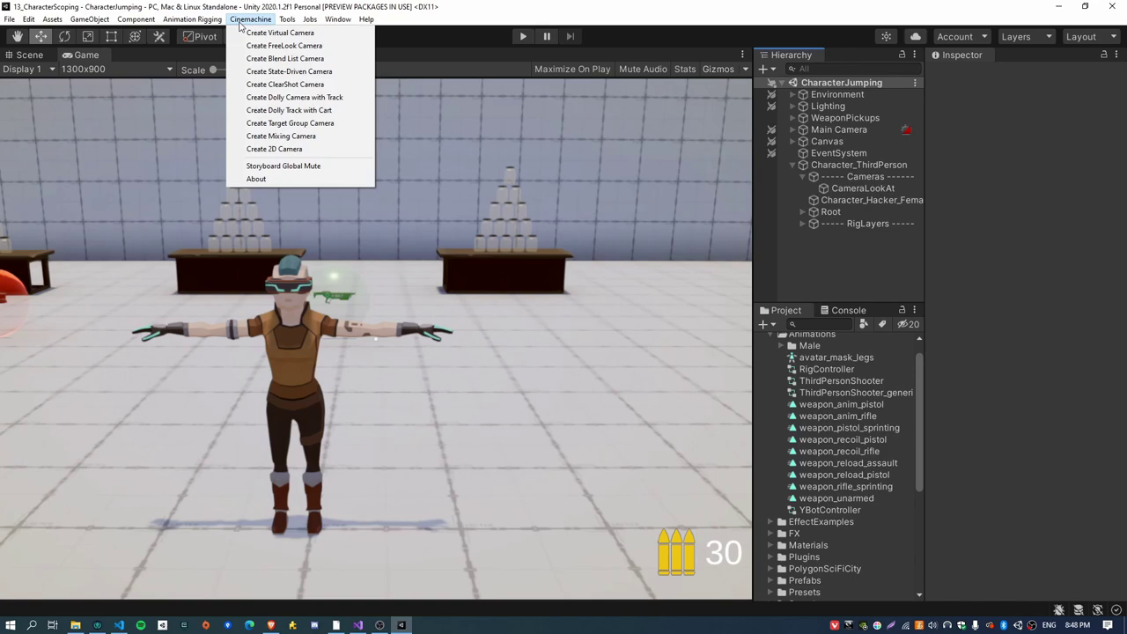
{"action": "left_click", "coordinate": [262, 35]}
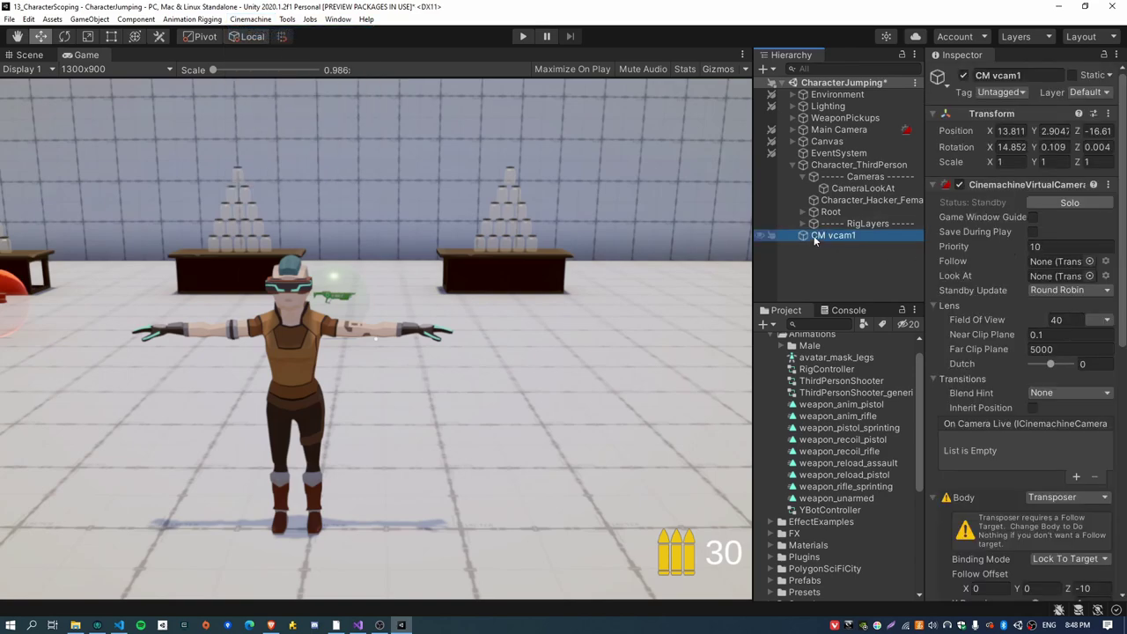
{"action": "left_click_drag", "start_coordinate": [859, 197], "coordinate": [855, 202]}
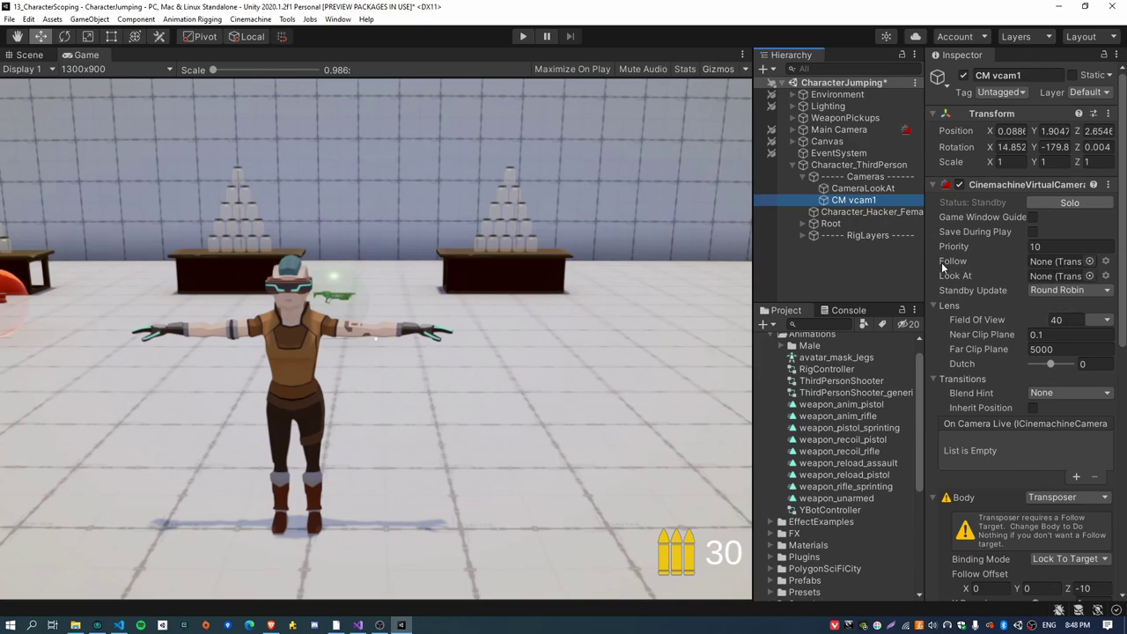
- Assign CameraLookAt as the virtual camera's Follow target and set its Body to 3rd Person Follow
{"action": "left_click_drag", "start_coordinate": [863, 190], "coordinate": [1046, 264]}
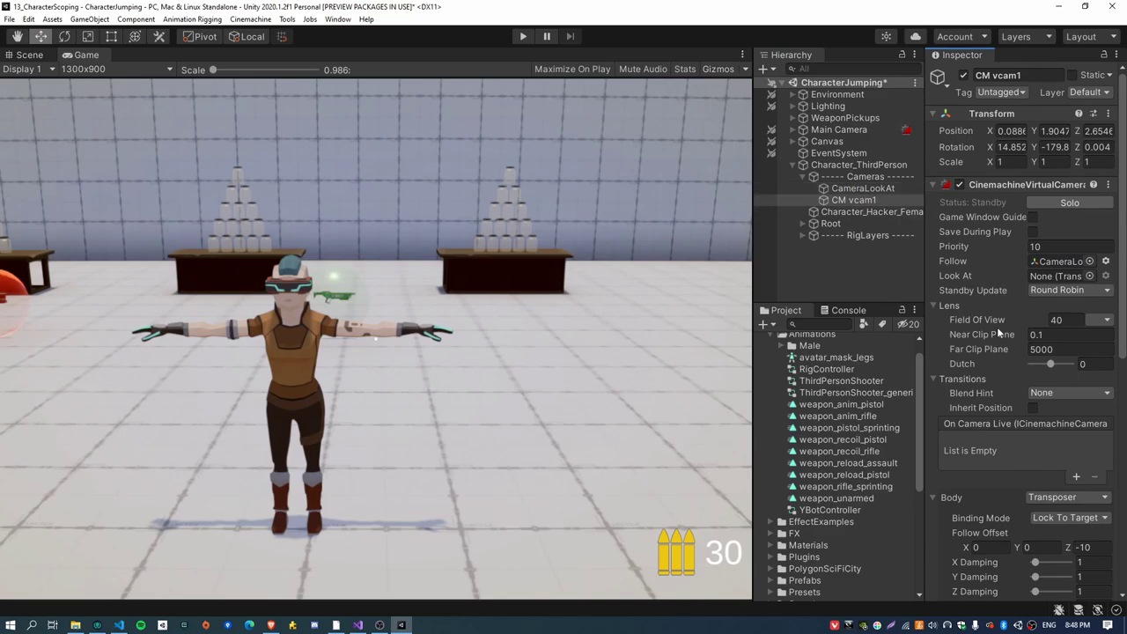
{"action": "scroll", "coordinate": [1013, 368], "scroll_direction": "down", "scroll_amount": 3}
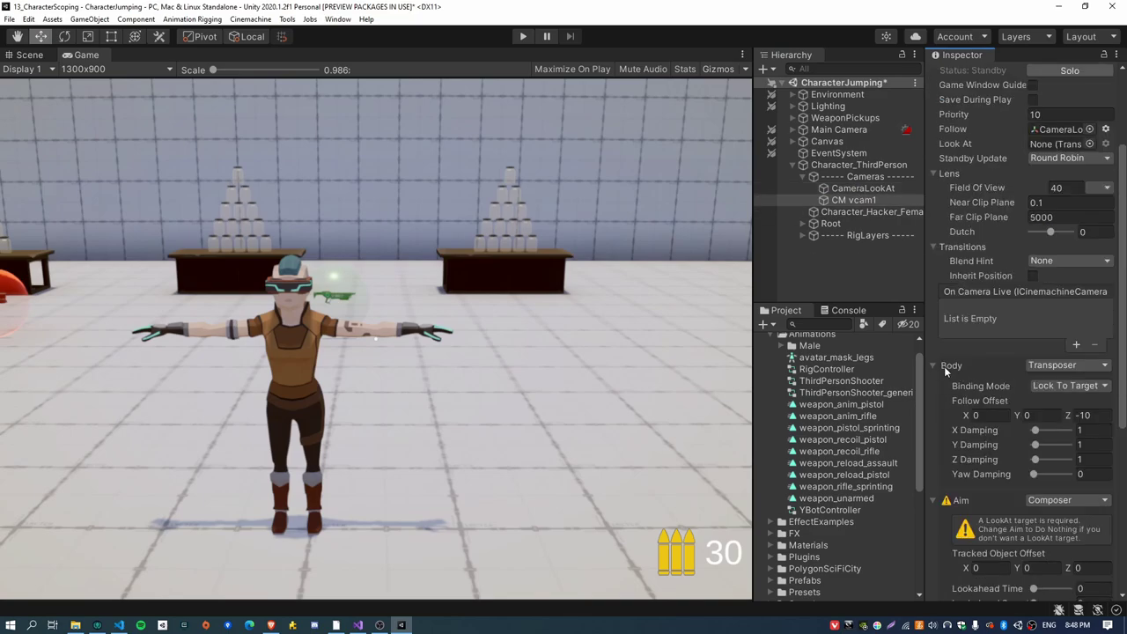
{"action": "left_click", "coordinate": [1065, 365]}
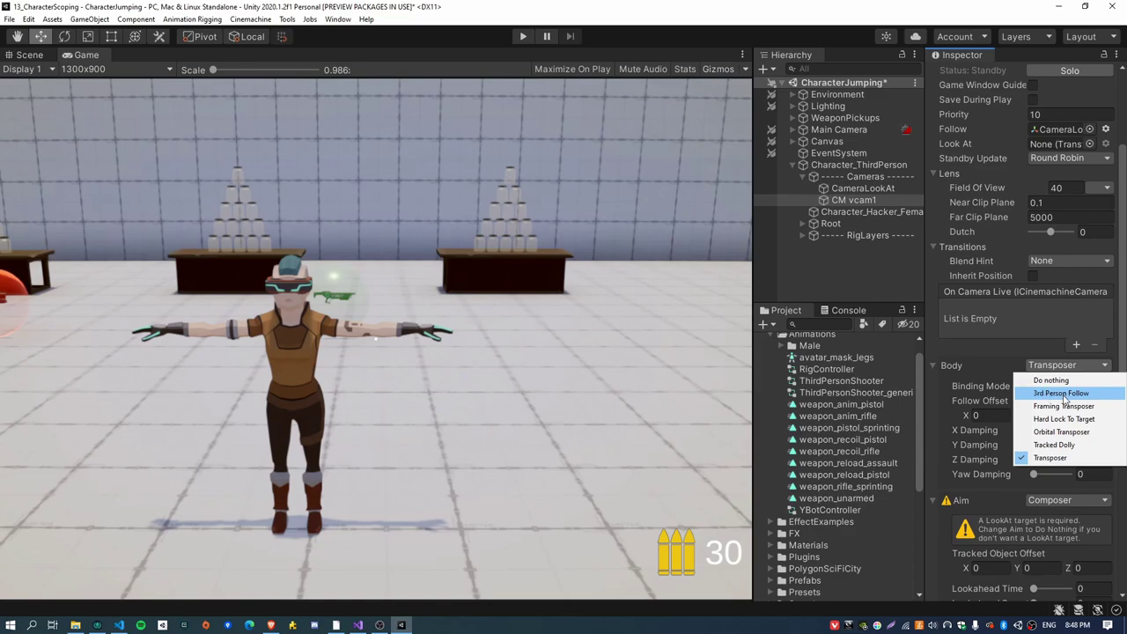
{"action": "left_click", "coordinate": [1063, 394]}
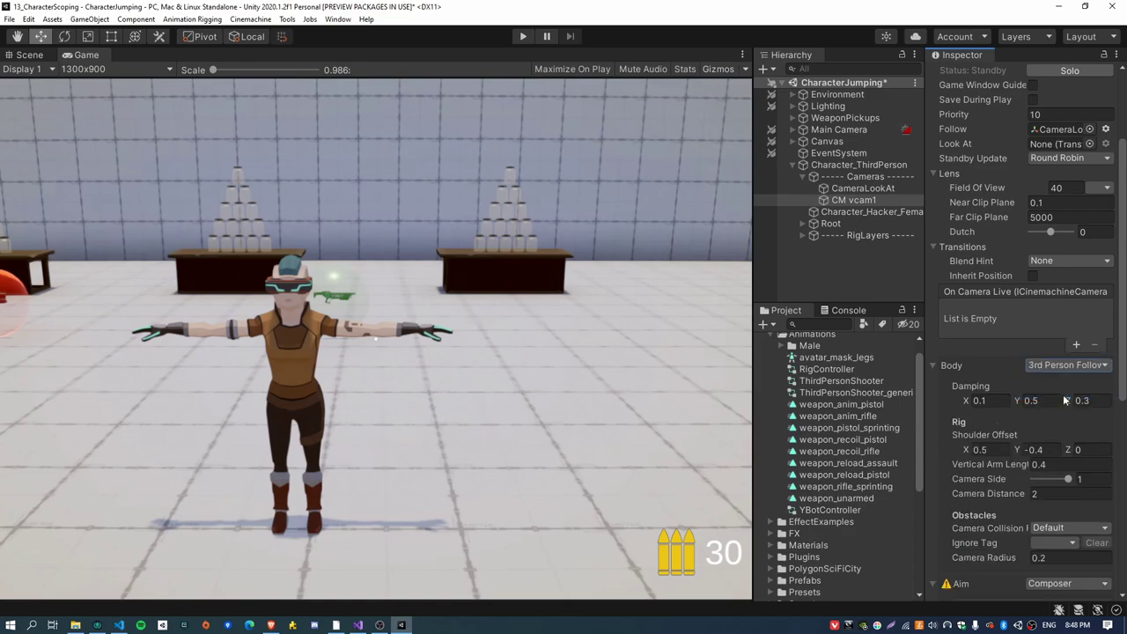
- Set the virtual camera's Aim to Do nothing
{"action": "scroll", "coordinate": [1023, 393], "scroll_direction": "down", "scroll_amount": 3}
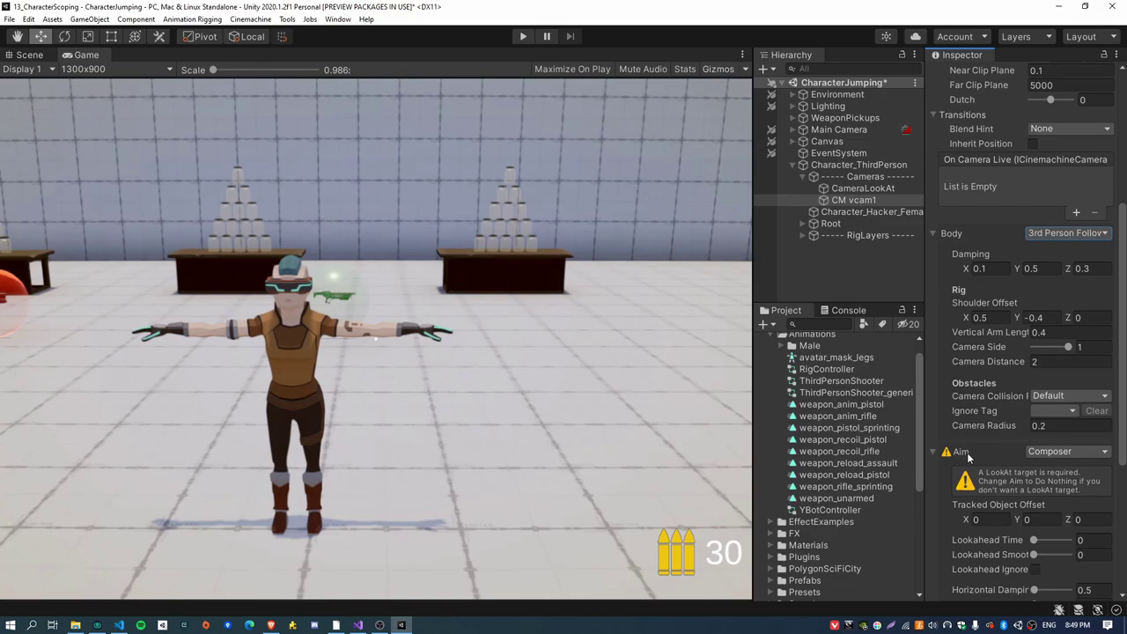
{"action": "left_click", "coordinate": [1058, 452]}
{"action": "left_click", "coordinate": [1039, 465]}
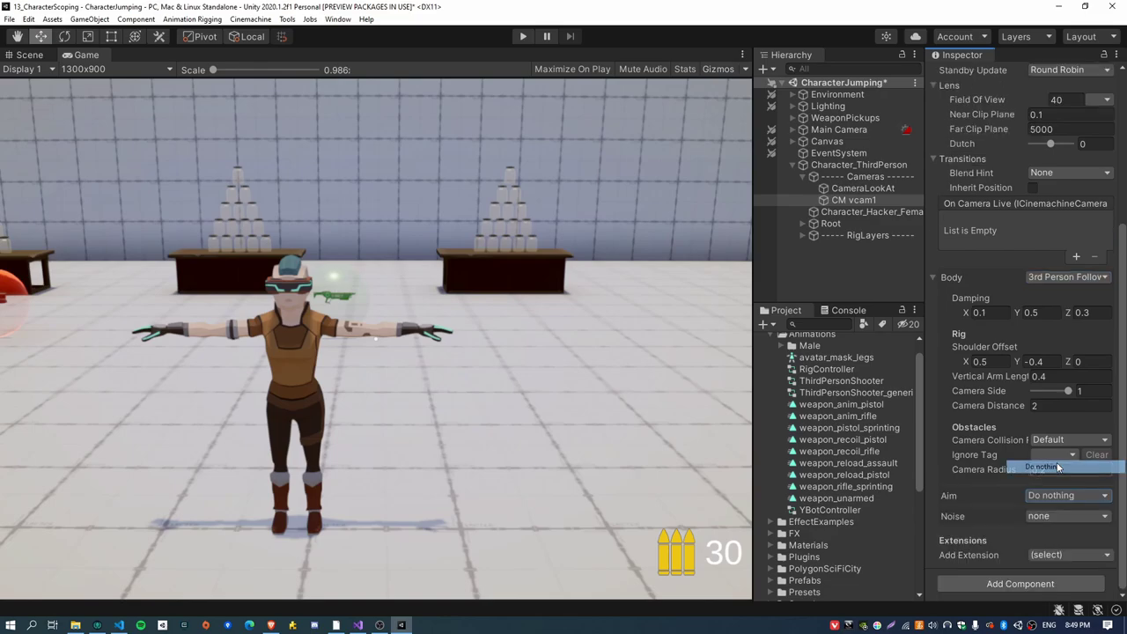
- Locate the virtual camera's Follow target in the hierarchy and examine CameraLookAt's placement on the character in the Scene view
{"action": "scroll", "coordinate": [1022, 485], "scroll_direction": "up", "scroll_amount": 3}
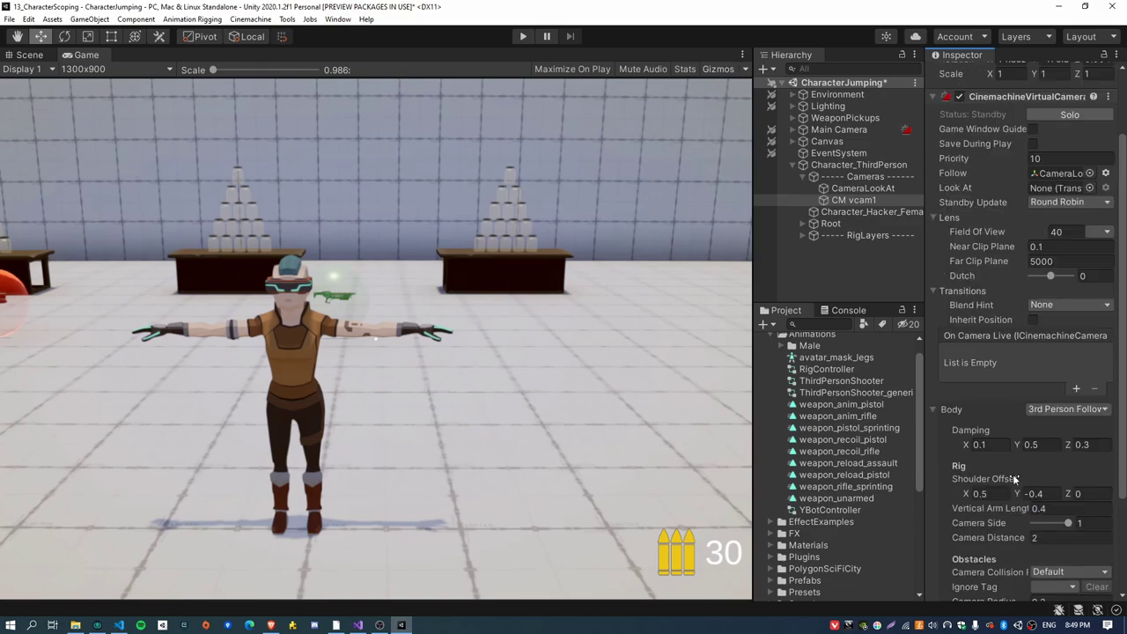
{"action": "left_click", "coordinate": [1061, 174]}
{"action": "scroll", "coordinate": [1015, 443], "scroll_direction": "down", "scroll_amount": 3}
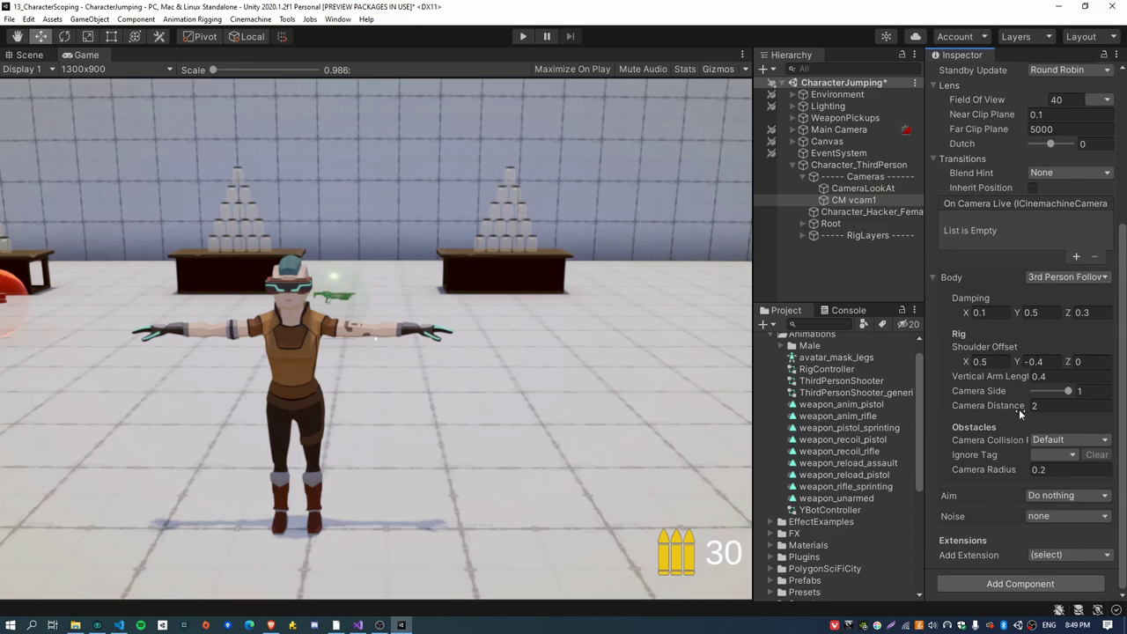
{"action": "scroll", "coordinate": [1020, 414], "scroll_direction": "up", "scroll_amount": 3}
{"action": "left_click", "coordinate": [1062, 174]}
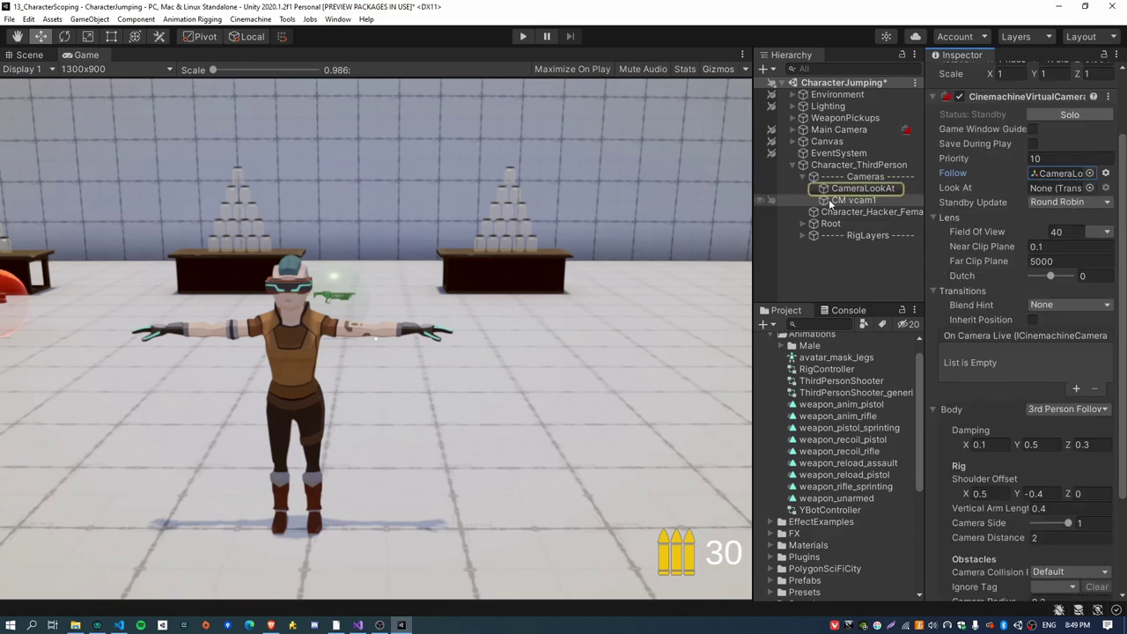
{"action": "left_click", "coordinate": [29, 54]}
{"action": "left_click_drag", "start_coordinate": [334, 265], "coordinate": [167, 279], "text": "alt"}
{"action": "left_click", "coordinate": [878, 189]}
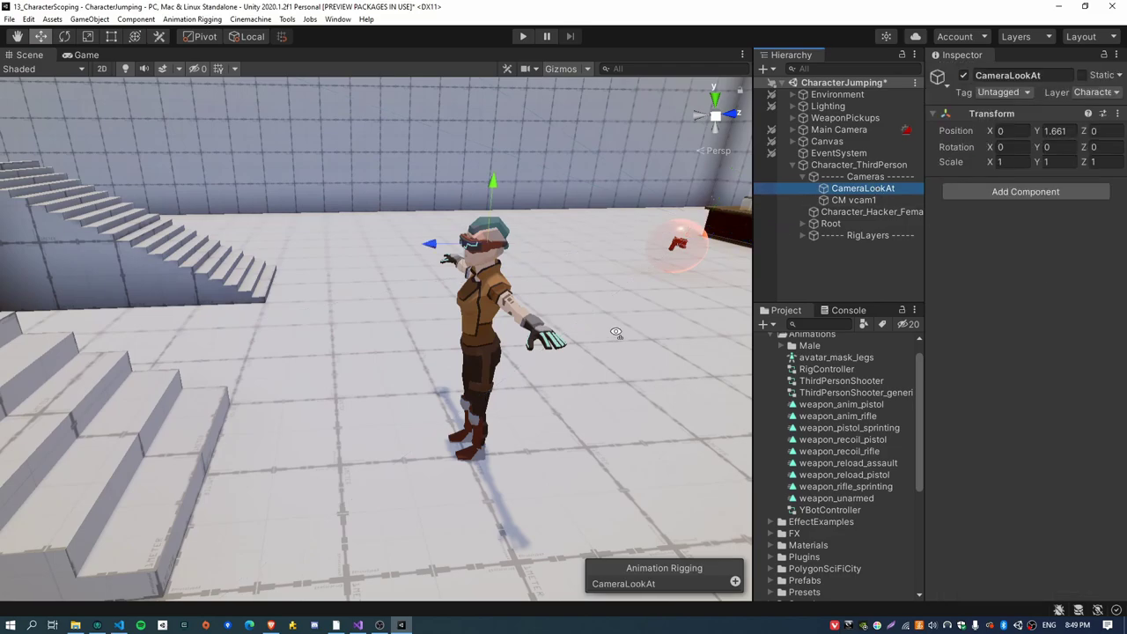
{"action": "left_click_drag", "start_coordinate": [616, 333], "coordinate": [564, 334], "text": "alt"}
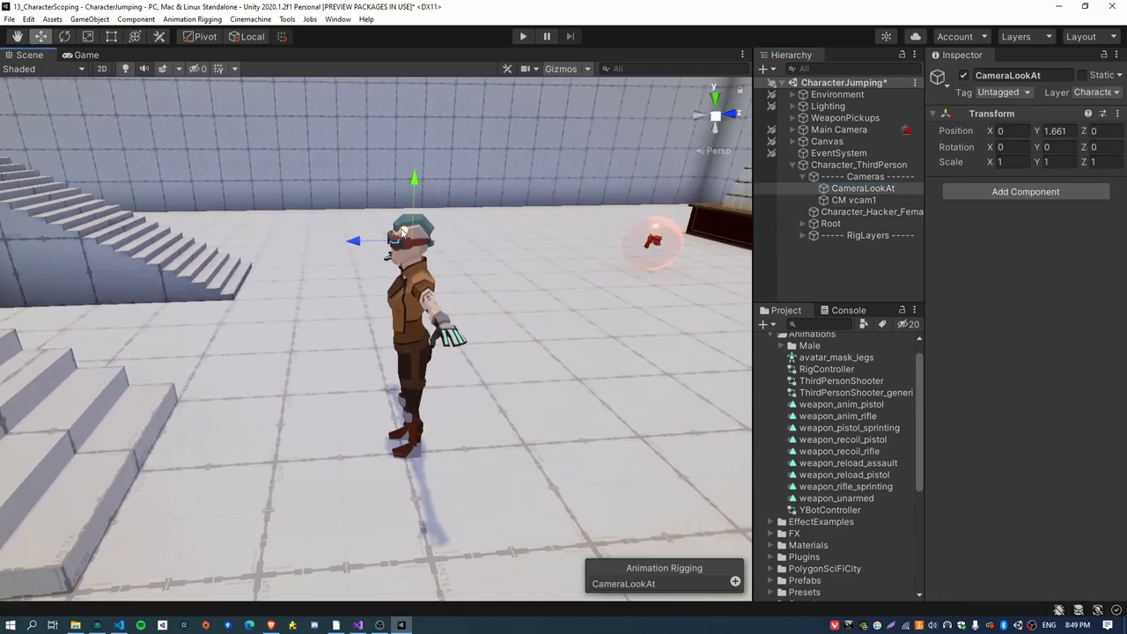
- Set CM vcam1's 3rd Person Follow damping to 0 on the X, Y and Z axes
{"action": "left_click", "coordinate": [859, 200]}
{"action": "scroll", "coordinate": [1002, 387], "scroll_direction": "down", "scroll_amount": 6}
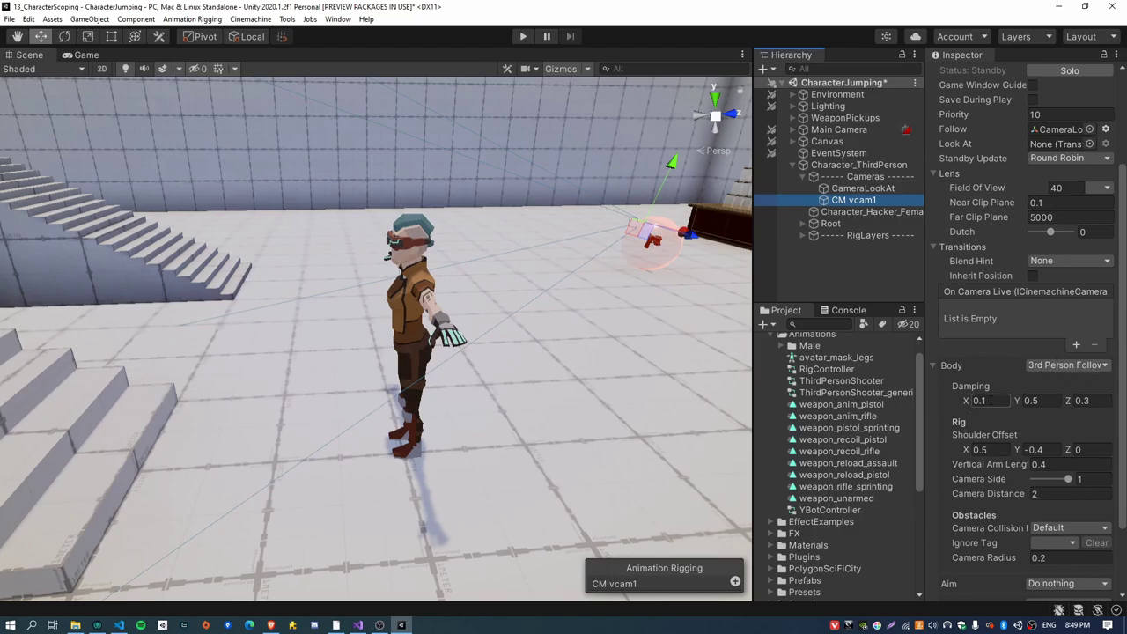
{"action": "left_click", "coordinate": [995, 401]}
{"action": "type", "text": "0"}
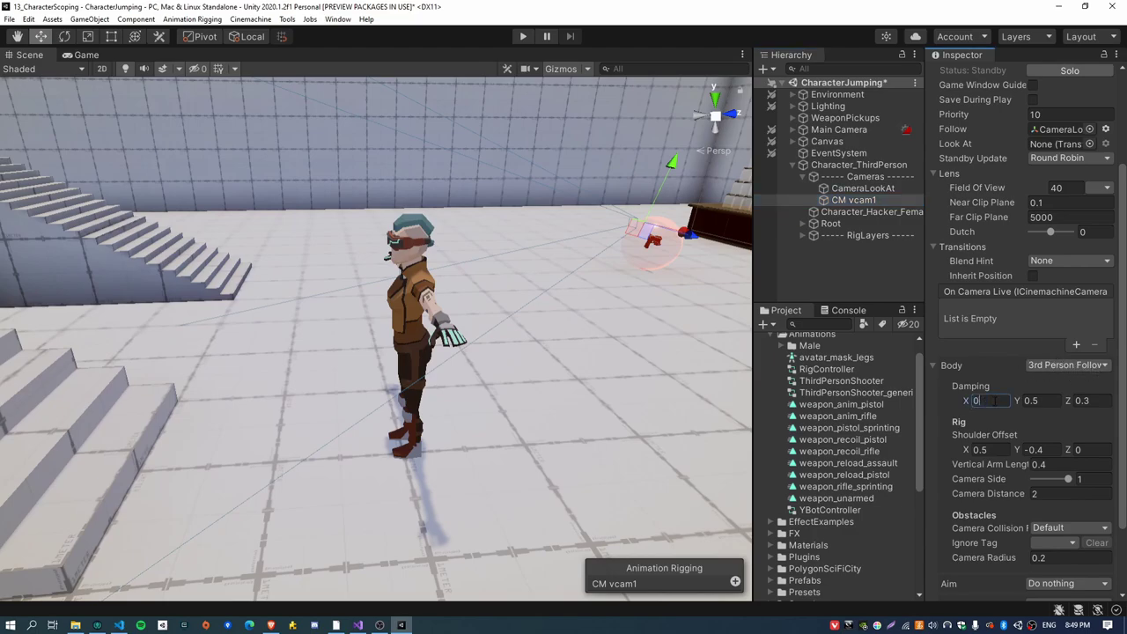
{"action": "key", "text": "Tab"}
{"action": "type", "text": "0"}
{"action": "key", "text": "Tab"}
{"action": "type", "text": "0"}
{"action": "left_click", "coordinate": [983, 401]}
{"action": "key", "text": "Tab"}
{"action": "key", "text": "Tab"}
{"action": "left_click", "coordinate": [984, 404]}
- Try other Shoulder Offset Y and Camera Side values on the rig, and restore them to -0.4 and 1
{"action": "left_click_drag", "start_coordinate": [1019, 449], "coordinate": [1004, 447]}
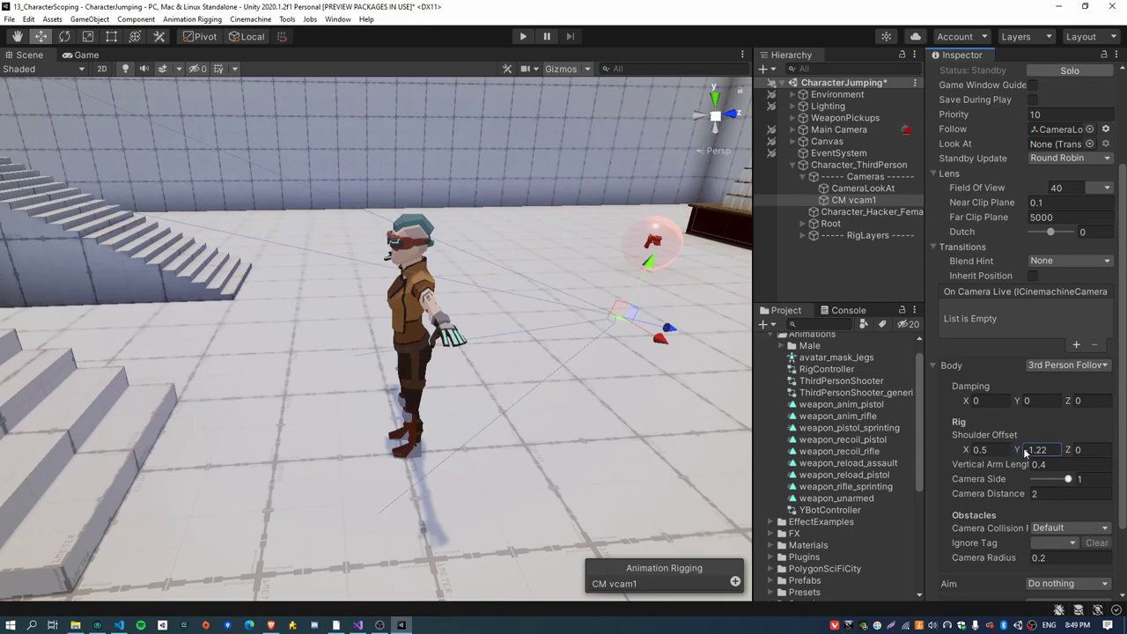
{"action": "type", "text": "-0.4"}
{"action": "left_click_drag", "start_coordinate": [1069, 482], "coordinate": [1021, 483]}
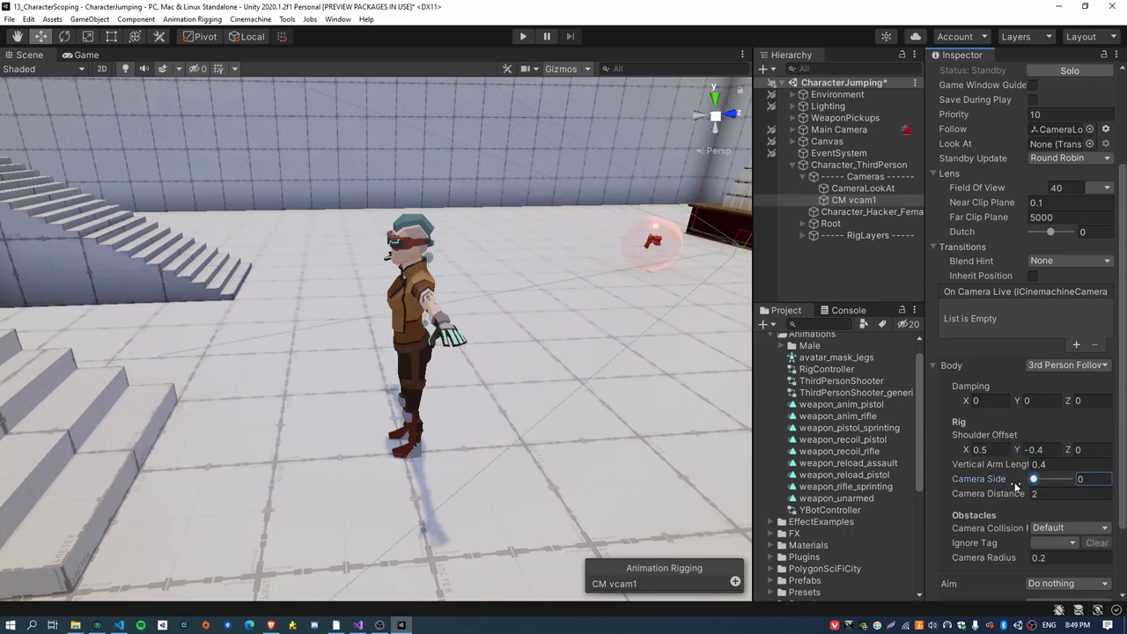
{"action": "type", "text": "1"}
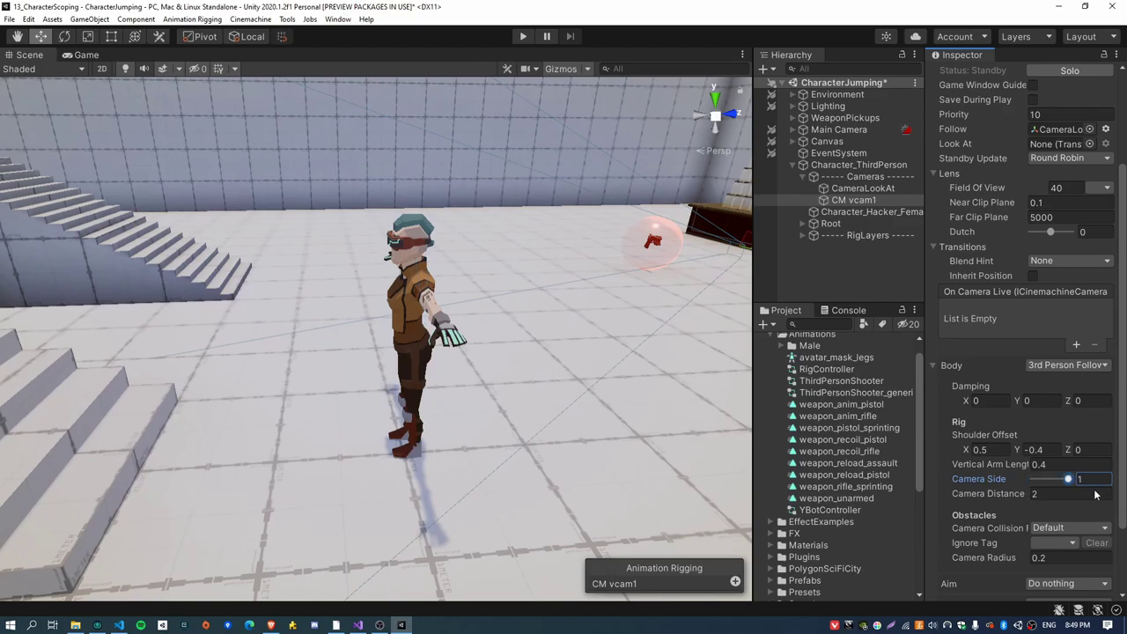
- Set the virtual camera's Camera Distance to 3.5 and view its placement behind the character in the scene
{"action": "mouse_move", "coordinate": [1017, 495]}
{"action": "left_mouse_down"}
{"action": "mouse_move", "coordinate": [1038, 498]}
{"action": "mouse_move", "coordinate": [981, 496]}
{"action": "mouse_move", "coordinate": [1026, 499]}
{"action": "left_mouse_up"}
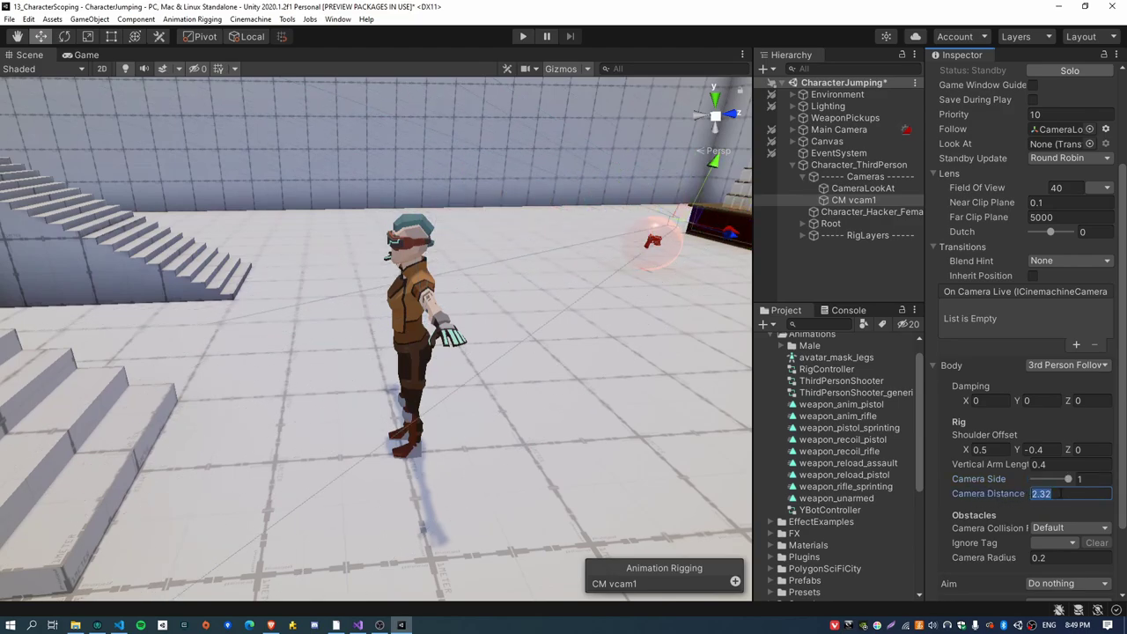
{"action": "type", "text": "3.5"}
{"action": "key", "text": "Return"}
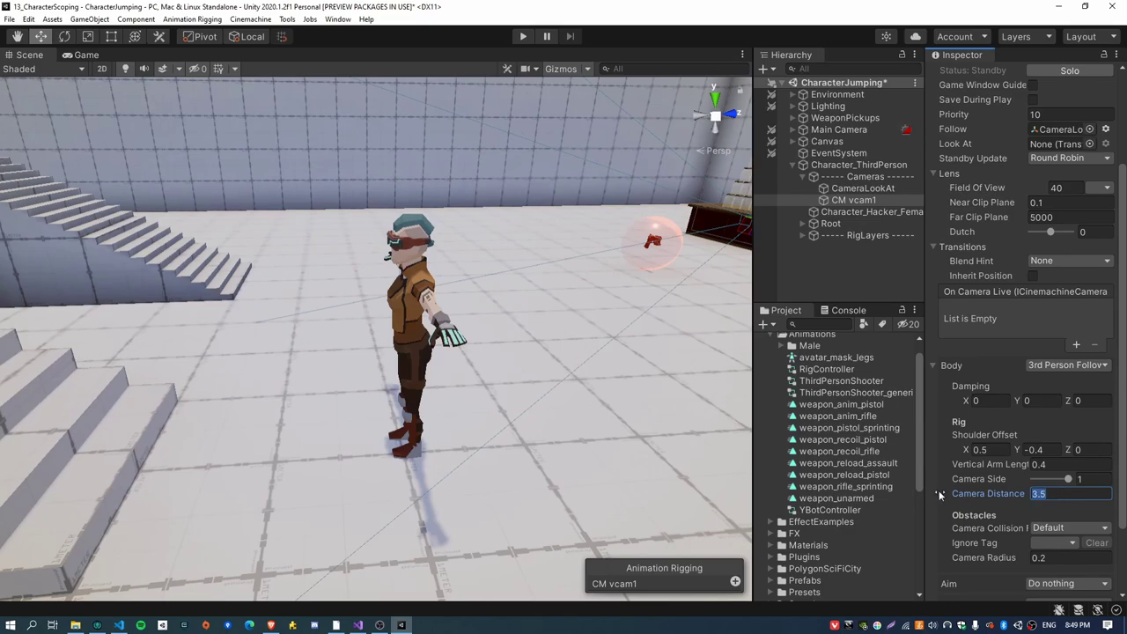
{"action": "right_click_drag", "start_coordinate": [690, 388], "coordinate": [675, 359]}
{"action": "key", "text": "d"}
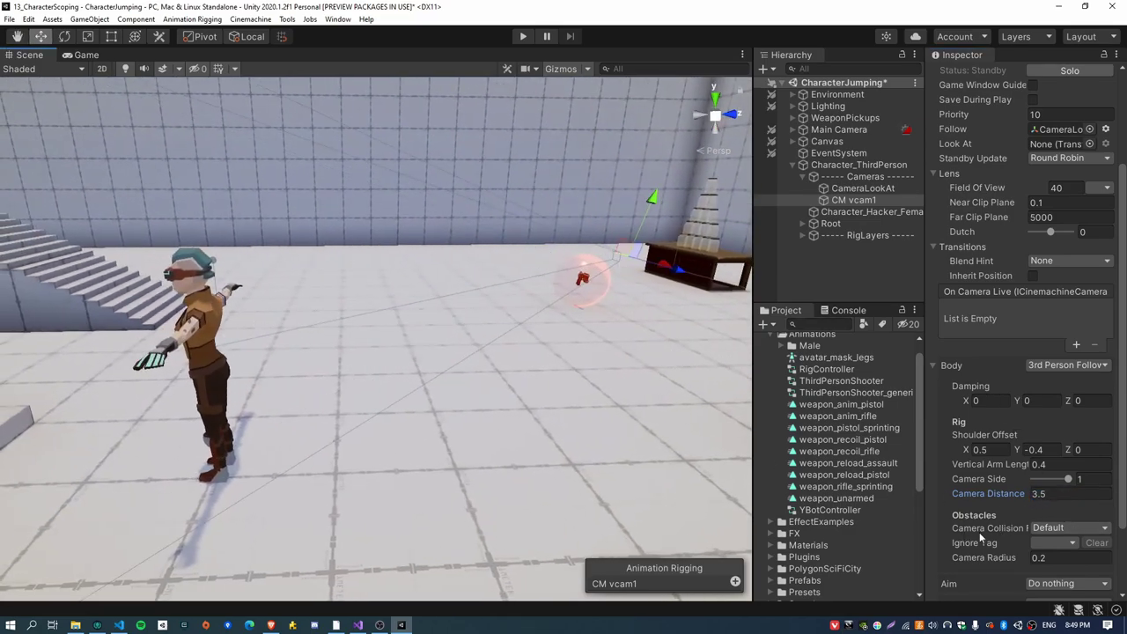
- Review the obstacle settings and collapse the virtual camera's Lens, Transitions and Body sections
{"action": "scroll", "coordinate": [979, 532], "scroll_direction": "down", "scroll_amount": 3}
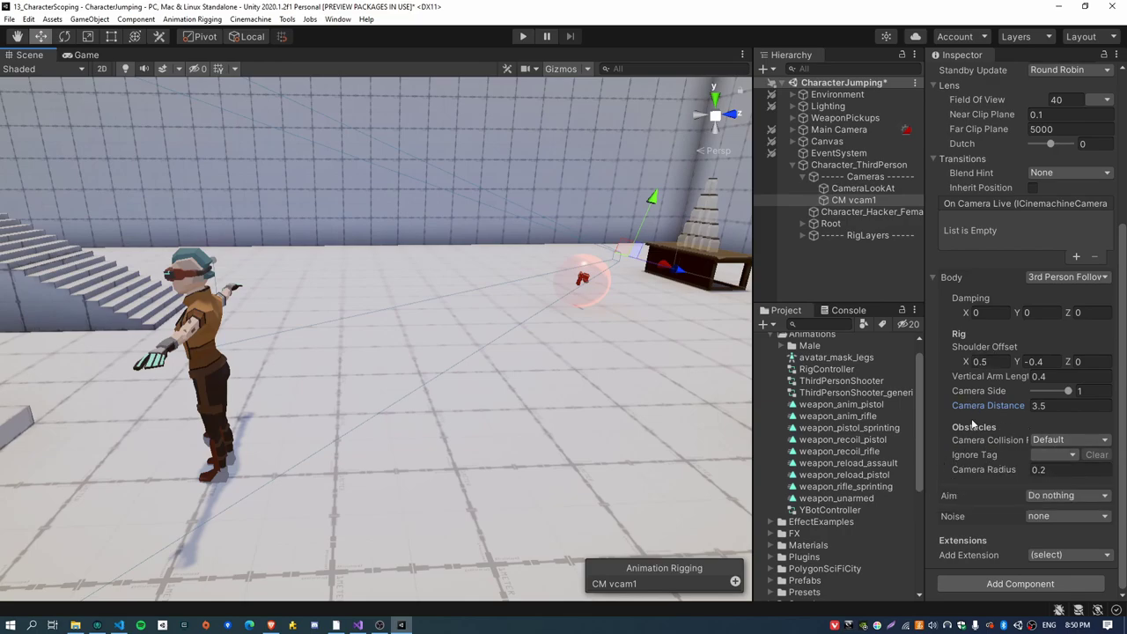
{"action": "scroll", "coordinate": [975, 432], "scroll_direction": "up", "scroll_amount": 3}
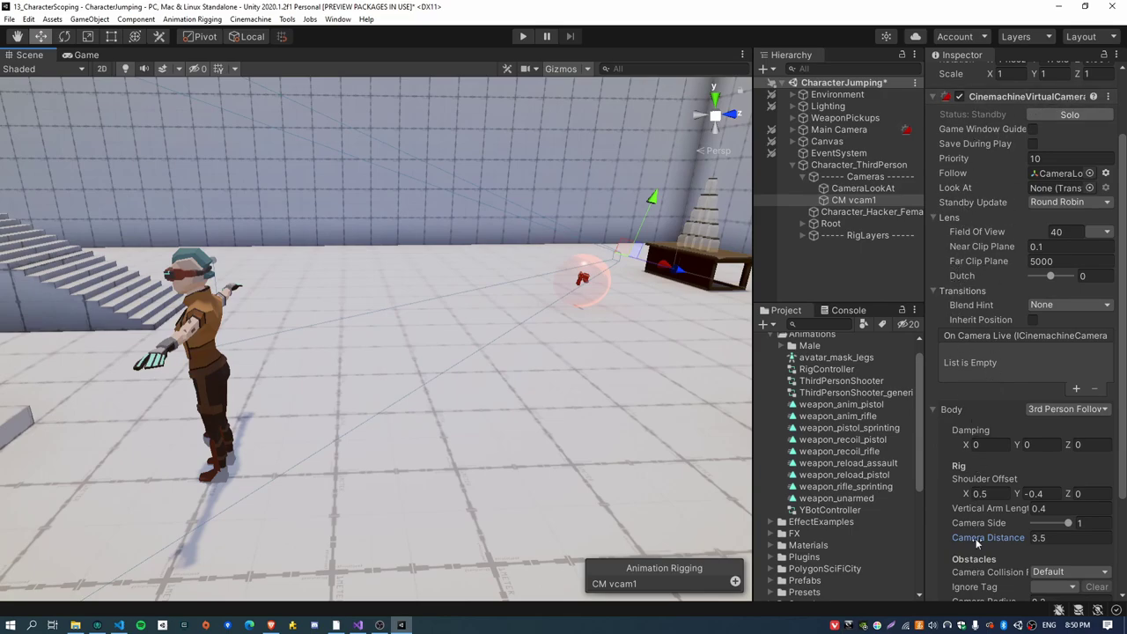
{"action": "left_click", "coordinate": [949, 218]}
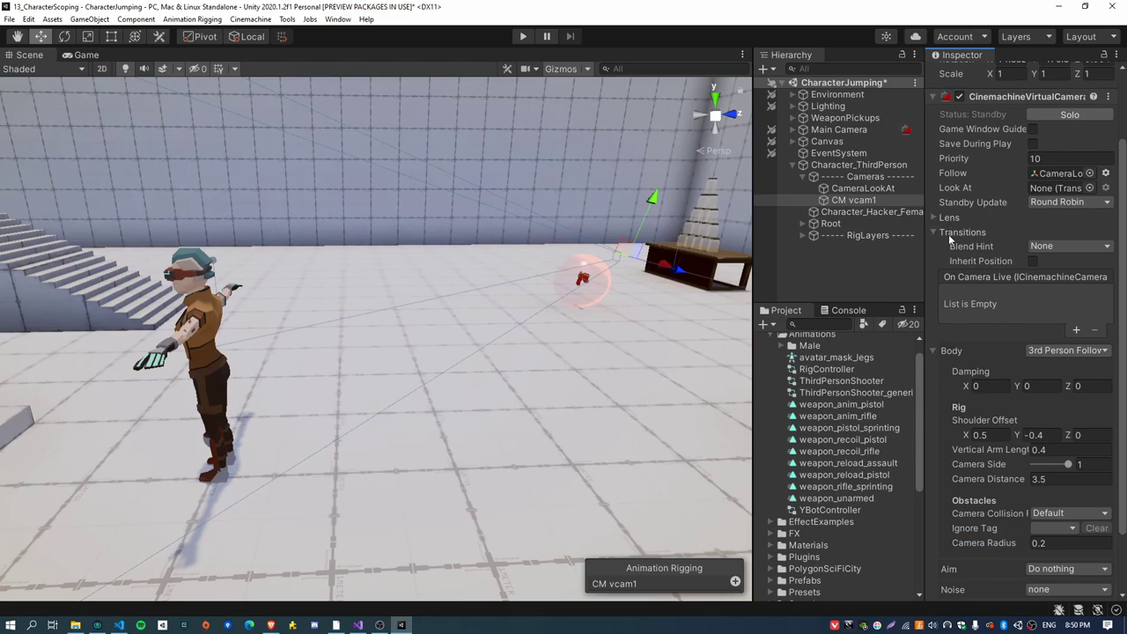
{"action": "left_click", "coordinate": [944, 231]}
{"action": "left_click", "coordinate": [948, 266]}
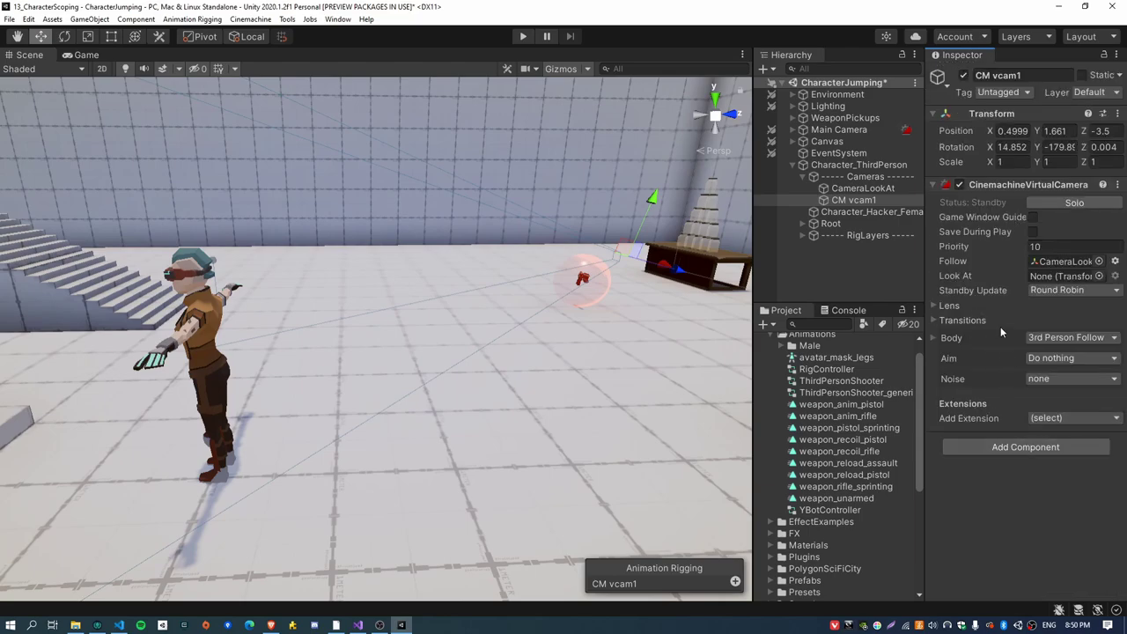
- Create a Cinemachine FreeLook camera and check the input axis names in its Y and X Axis Control settings
{"action": "left_click", "coordinate": [250, 18]}
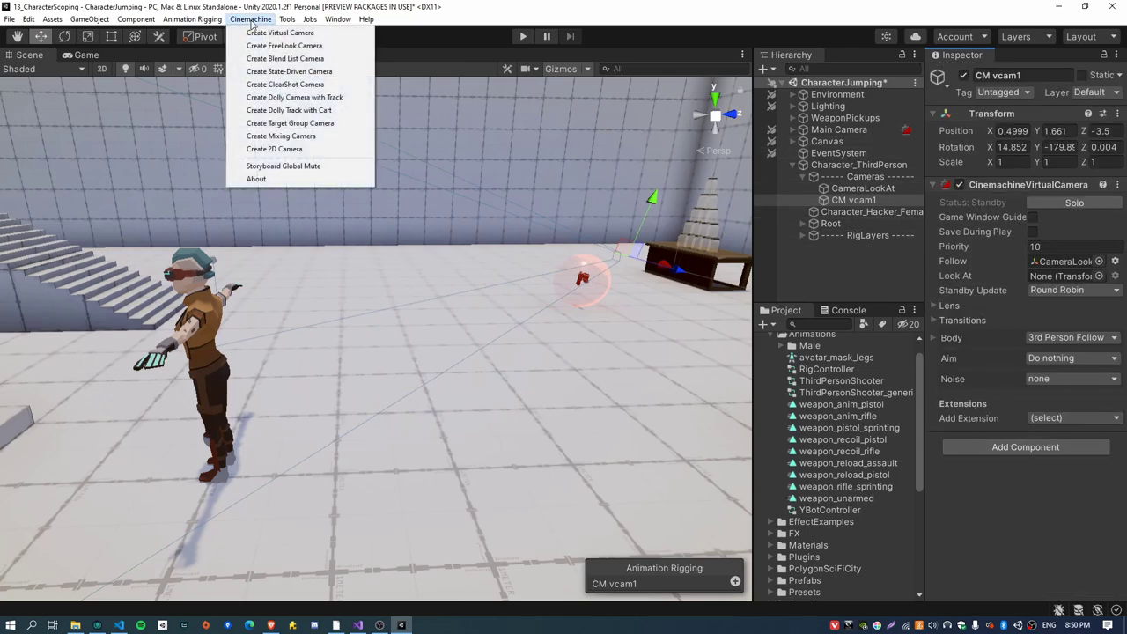
{"action": "left_click", "coordinate": [259, 48]}
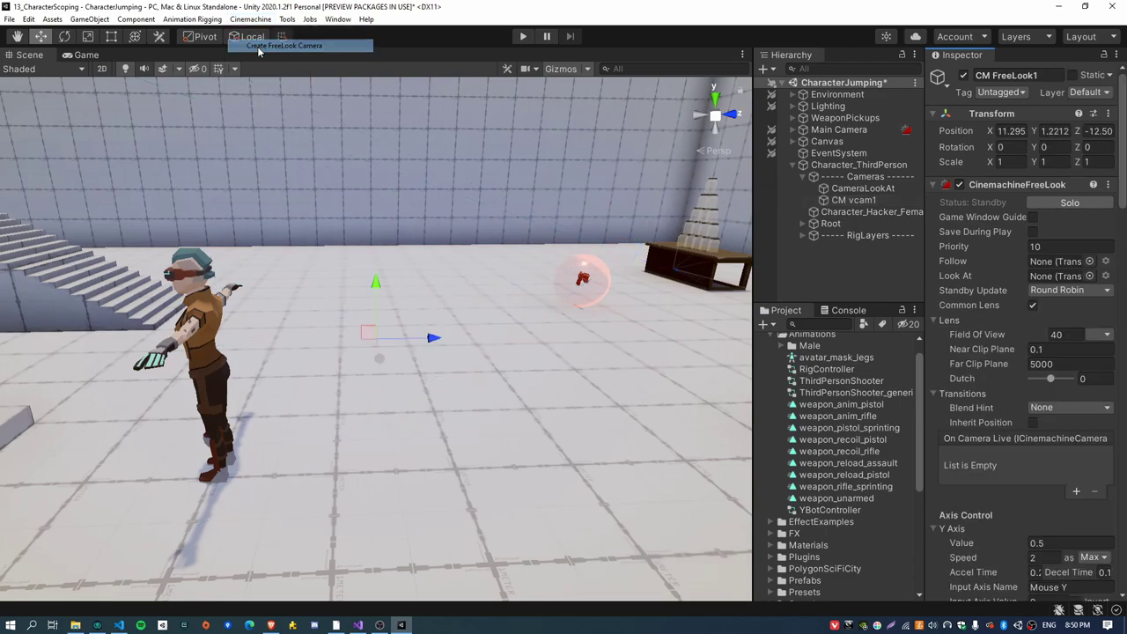
{"action": "scroll", "coordinate": [1036, 419], "scroll_direction": "down", "scroll_amount": 5}
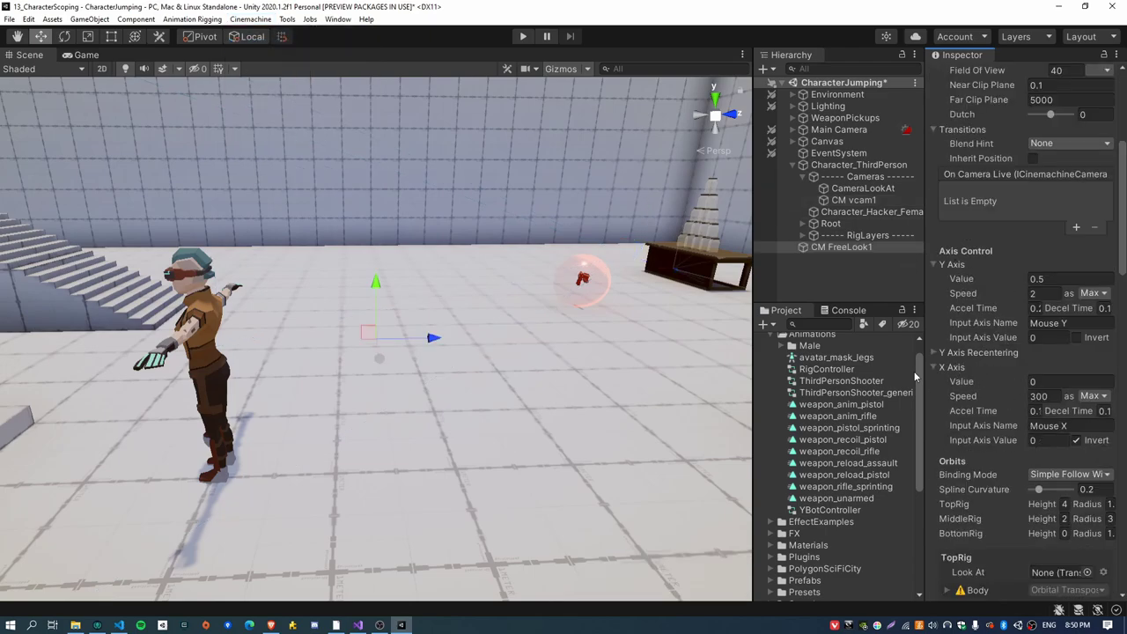
{"action": "left_click", "coordinate": [1070, 323]}
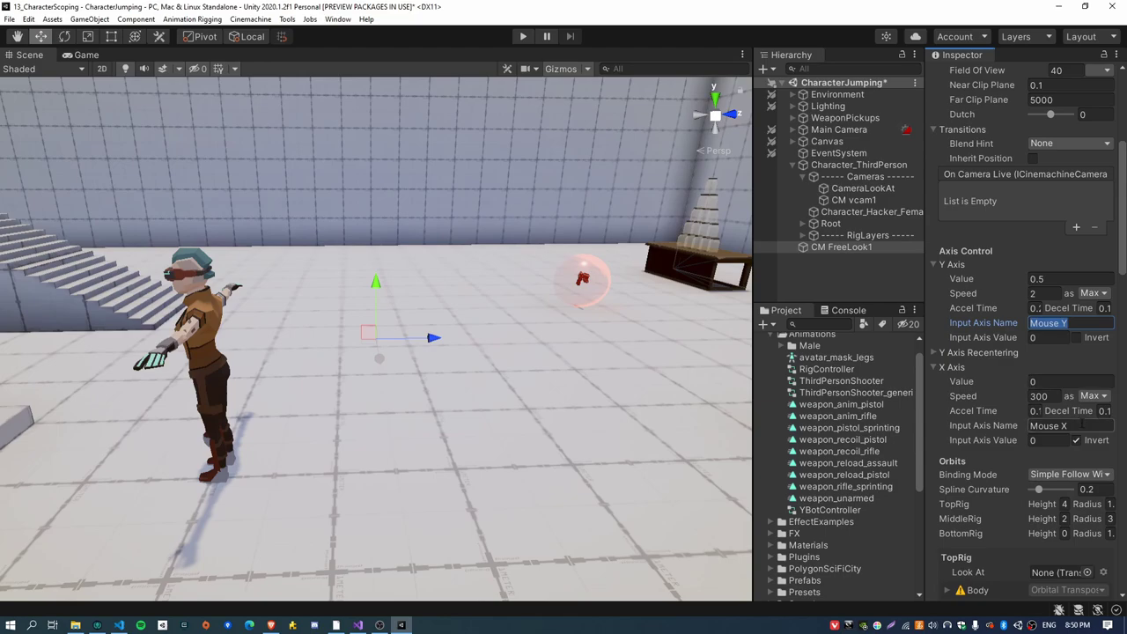
{"action": "left_click", "coordinate": [1082, 424]}
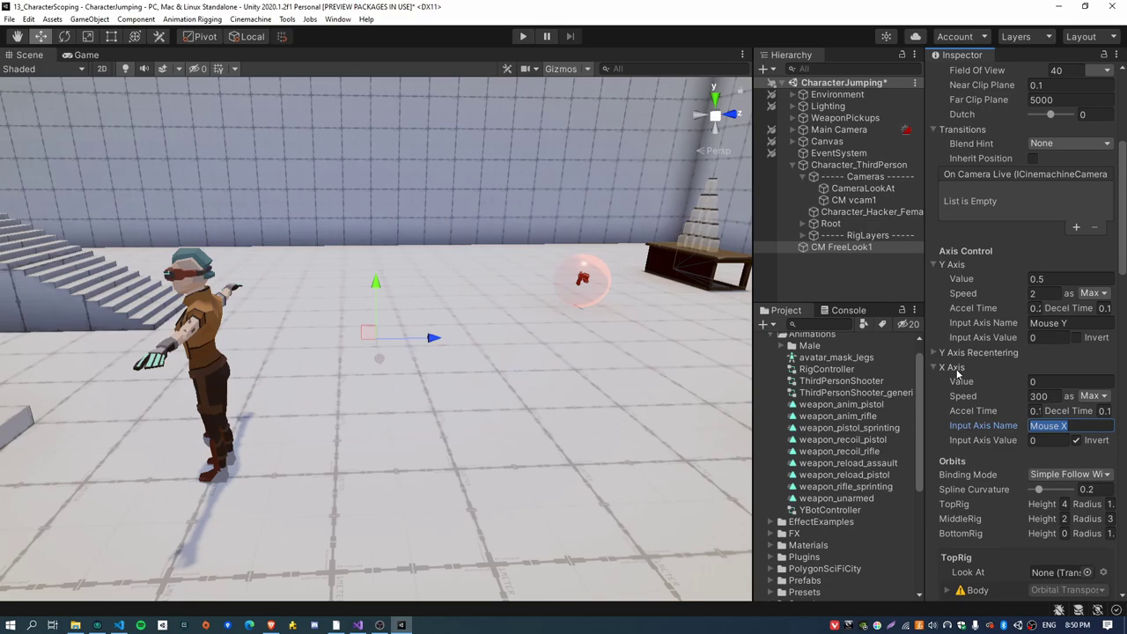
- Look over Character_ThirdPerson's components, including Character Aiming, and reselect CM vcam1
{"action": "left_click", "coordinate": [859, 165]}
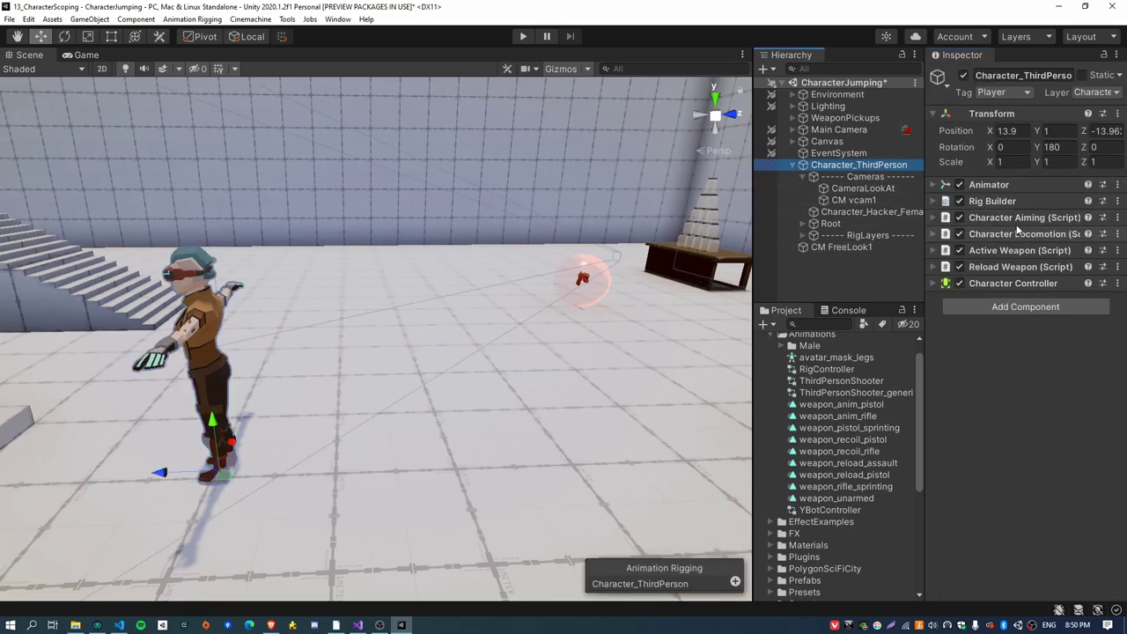
{"action": "left_click", "coordinate": [1021, 217]}
{"action": "left_click", "coordinate": [883, 201]}
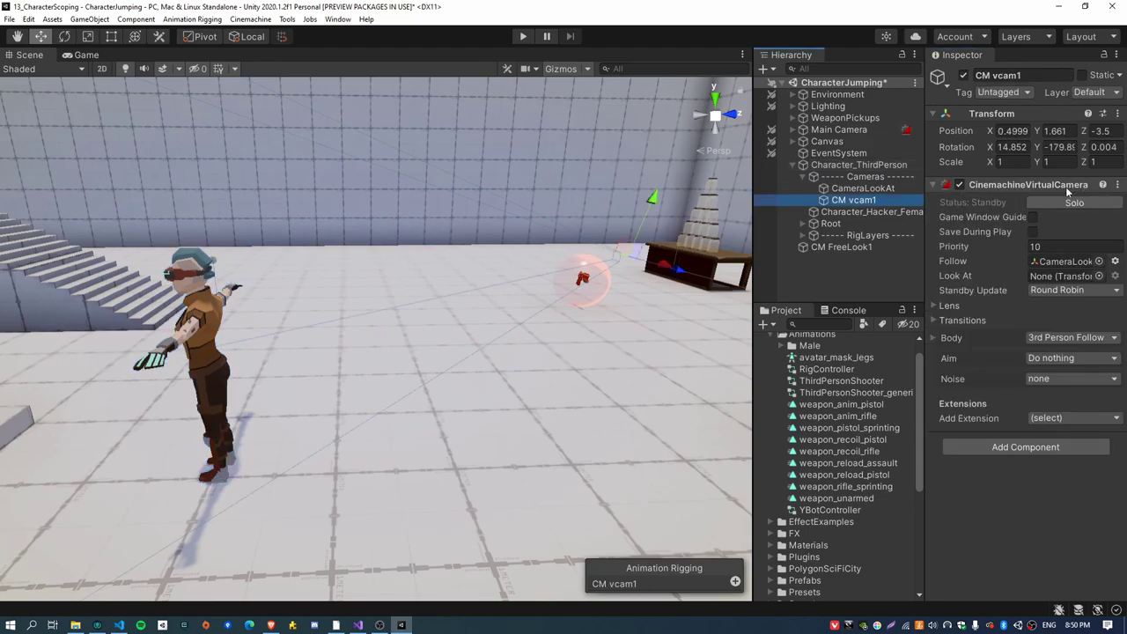
- Enter Play mode, deactivate CM FreeLook1 and test the view through CM vcam1
{"action": "left_click", "coordinate": [523, 36]}
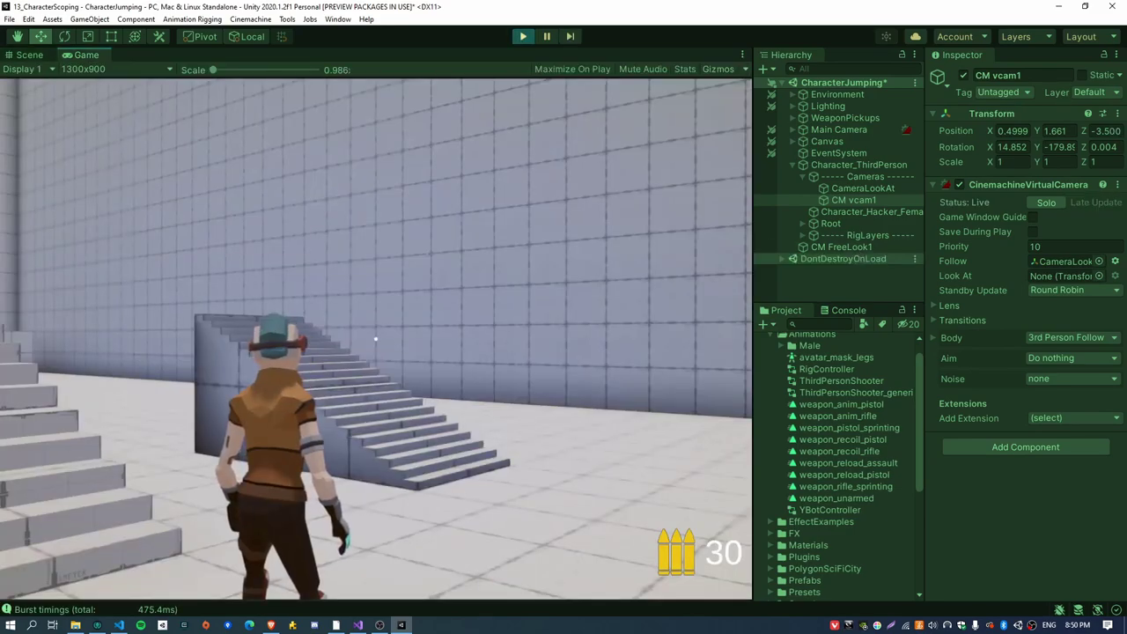
{"action": "left_click", "coordinate": [842, 248]}
{"action": "key", "text": "alt+shift+a"}
{"action": "left_click", "coordinate": [861, 201]}
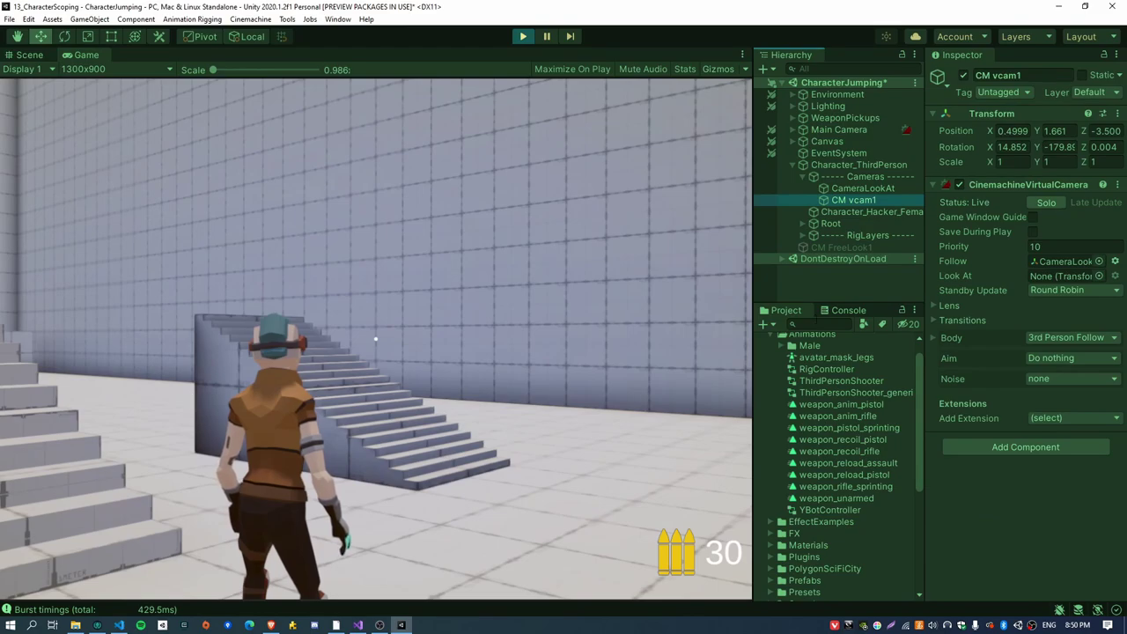
{"action": "left_click", "coordinate": [305, 359]}
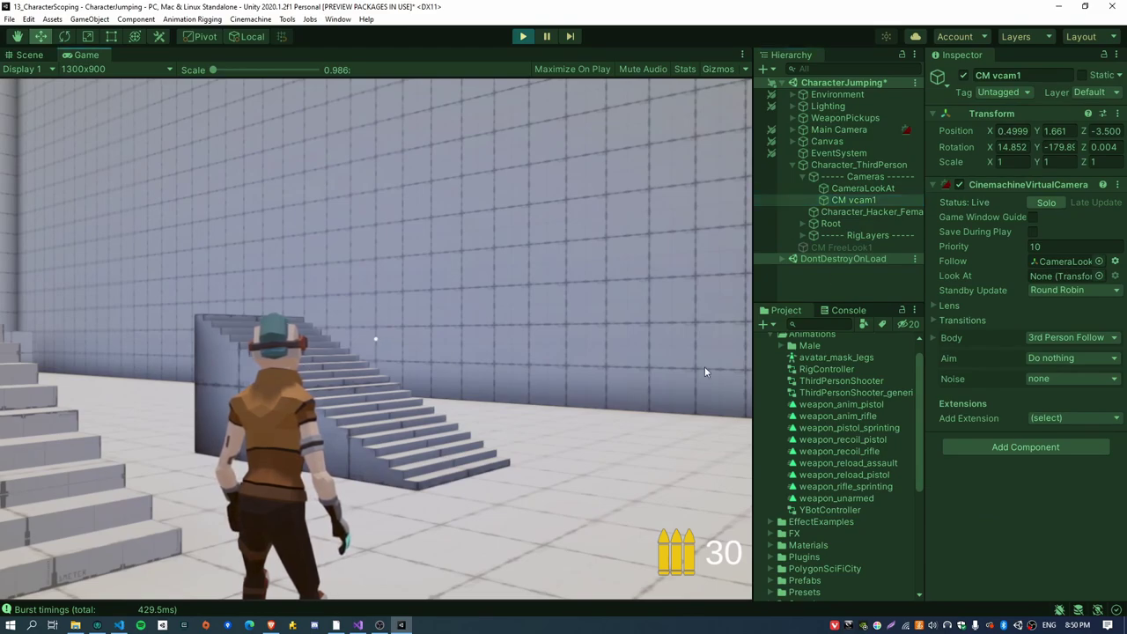
{"action": "key", "text": "Escape"}
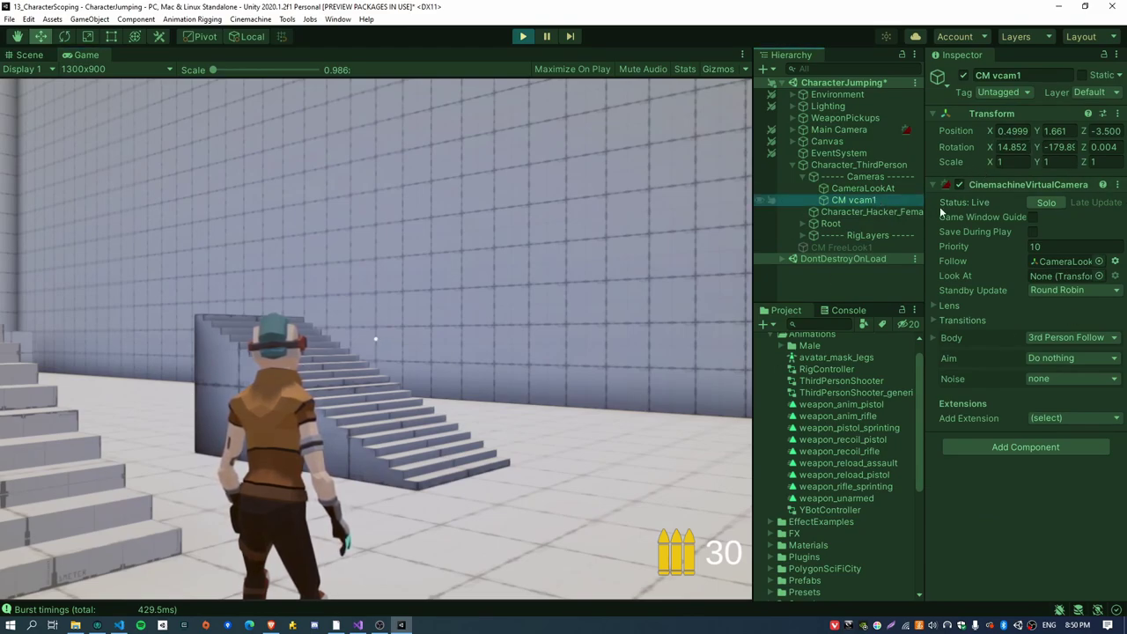
- Test rotating the Follow target CameraLookAt about its X and Y axes, and reset both rotations to 0
{"action": "left_click", "coordinate": [1055, 259]}
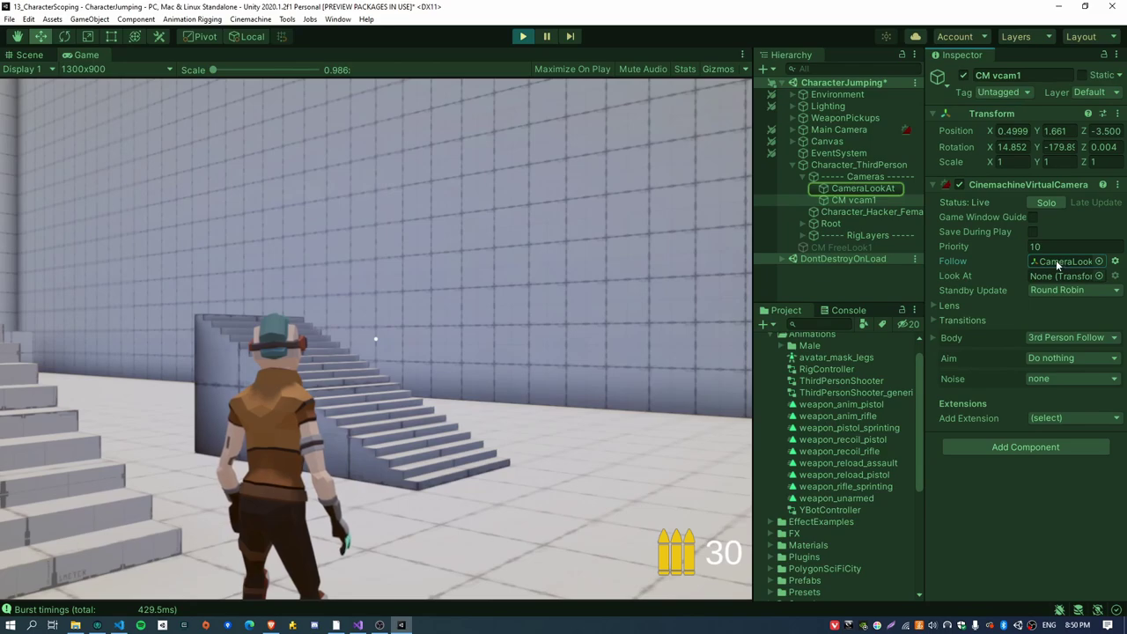
{"action": "left_click", "coordinate": [856, 189]}
{"action": "left_click_drag", "start_coordinate": [988, 150], "coordinate": [1045, 149]}
{"action": "left_click", "coordinate": [1057, 148]}
{"action": "type", "text": "0"}
{"action": "left_click", "coordinate": [1010, 148]}
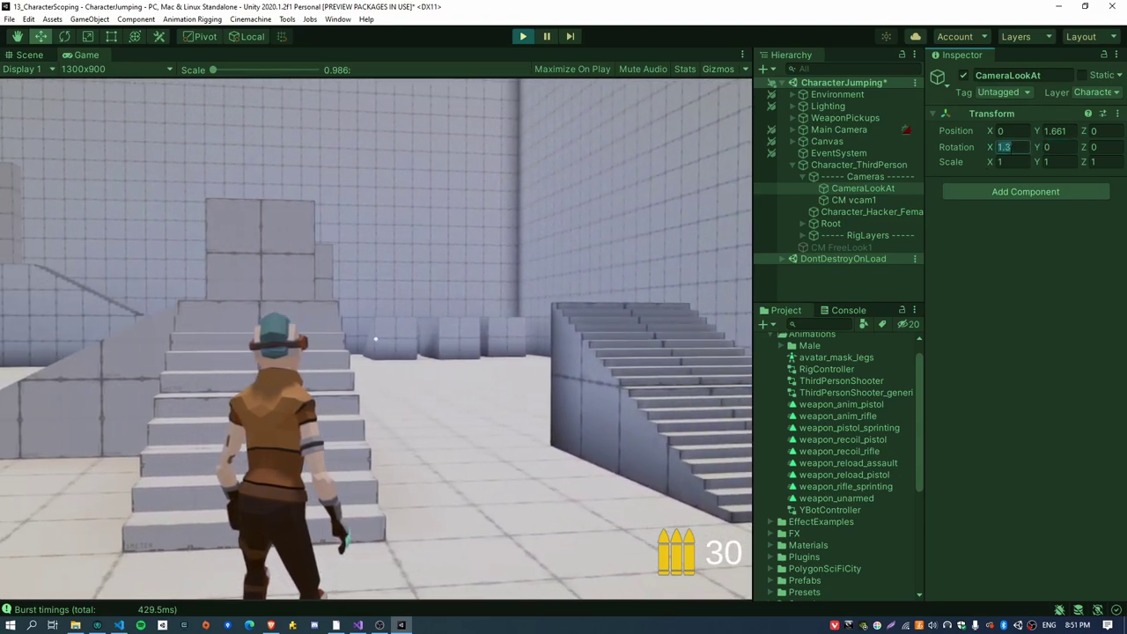
{"action": "type", "text": "0"}
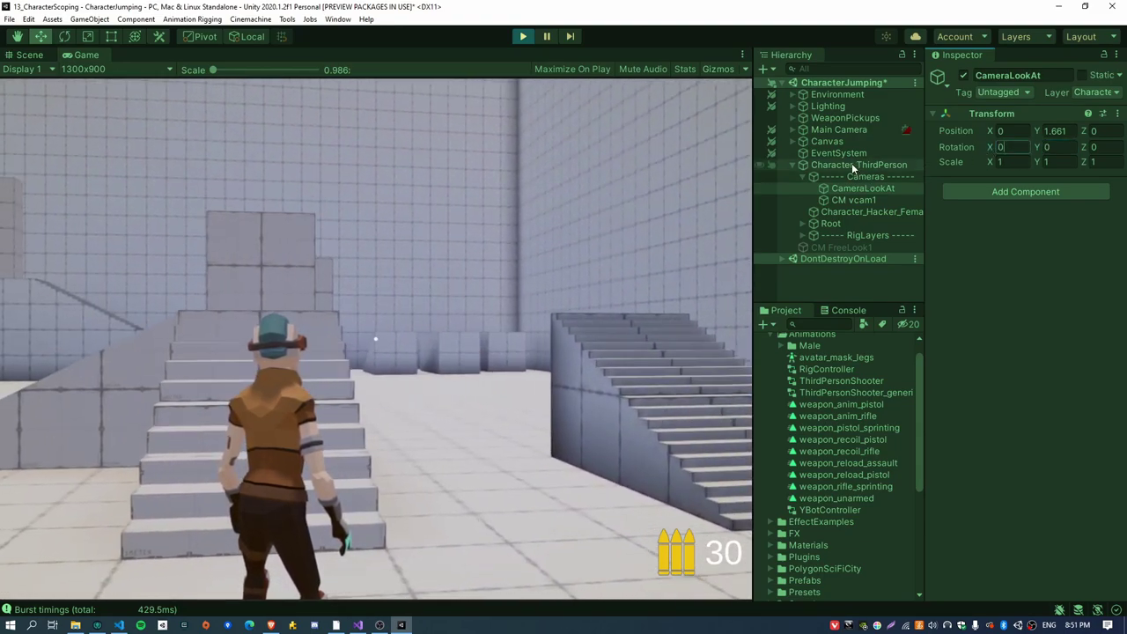
- Examine the Y Axis and X Axis control settings of CM FreeLook1
{"action": "left_click", "coordinate": [841, 248]}
{"action": "scroll", "coordinate": [970, 398], "scroll_direction": "down", "scroll_amount": 5}
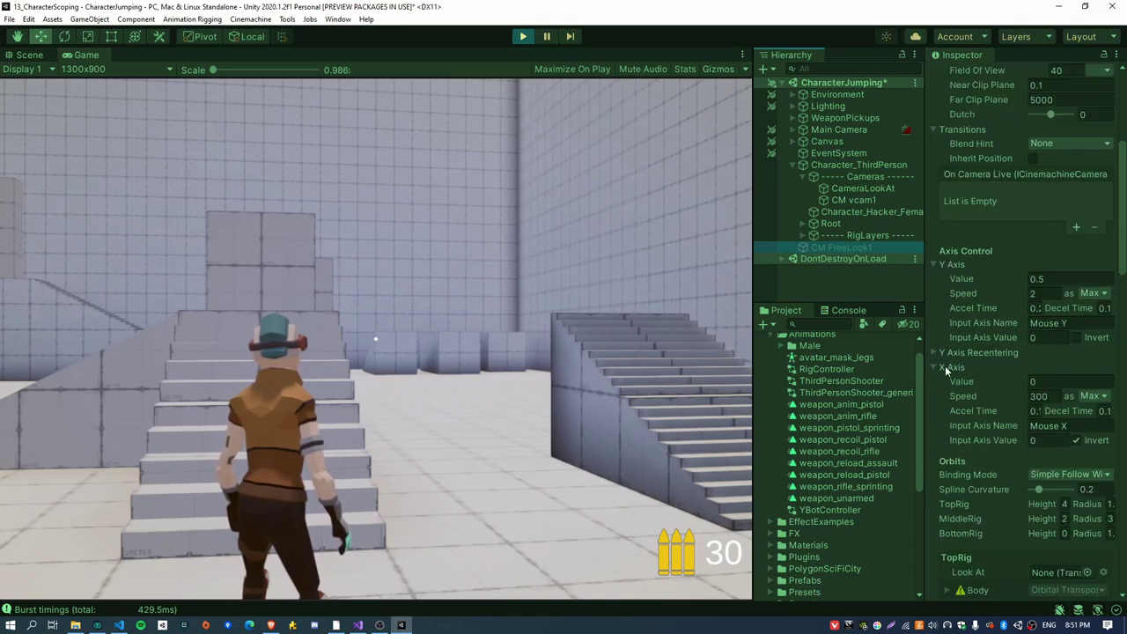
{"action": "scroll", "coordinate": [945, 366], "scroll_direction": "up", "scroll_amount": 3}
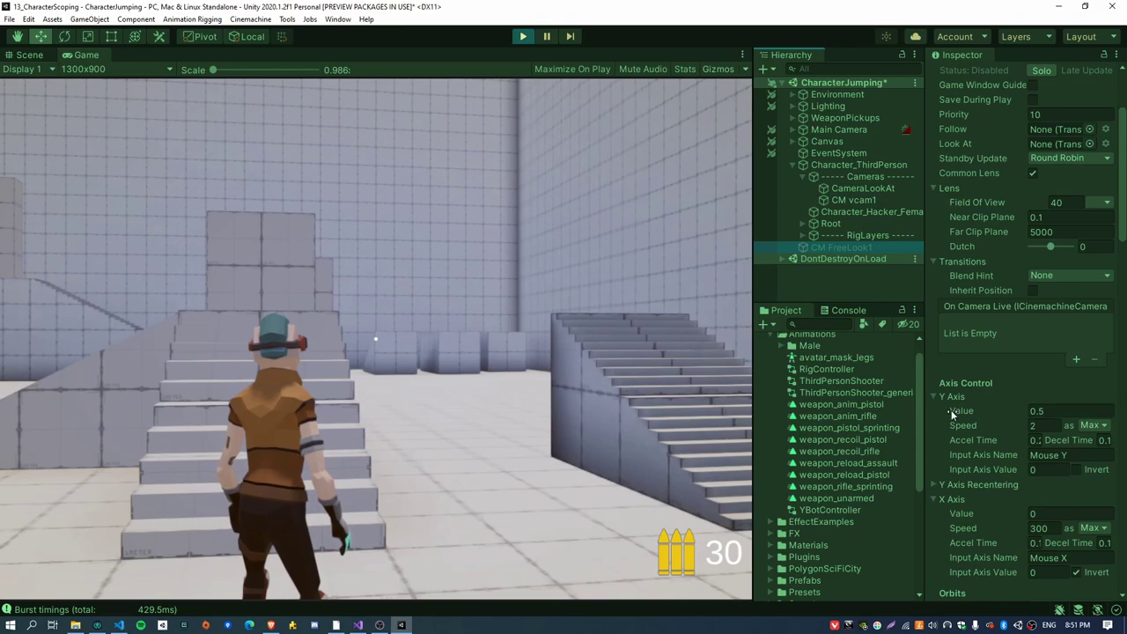
- Review the CameraLookAt transform against the CM FreeLook1 settings, and exit Play mode
{"action": "left_click", "coordinate": [863, 190]}
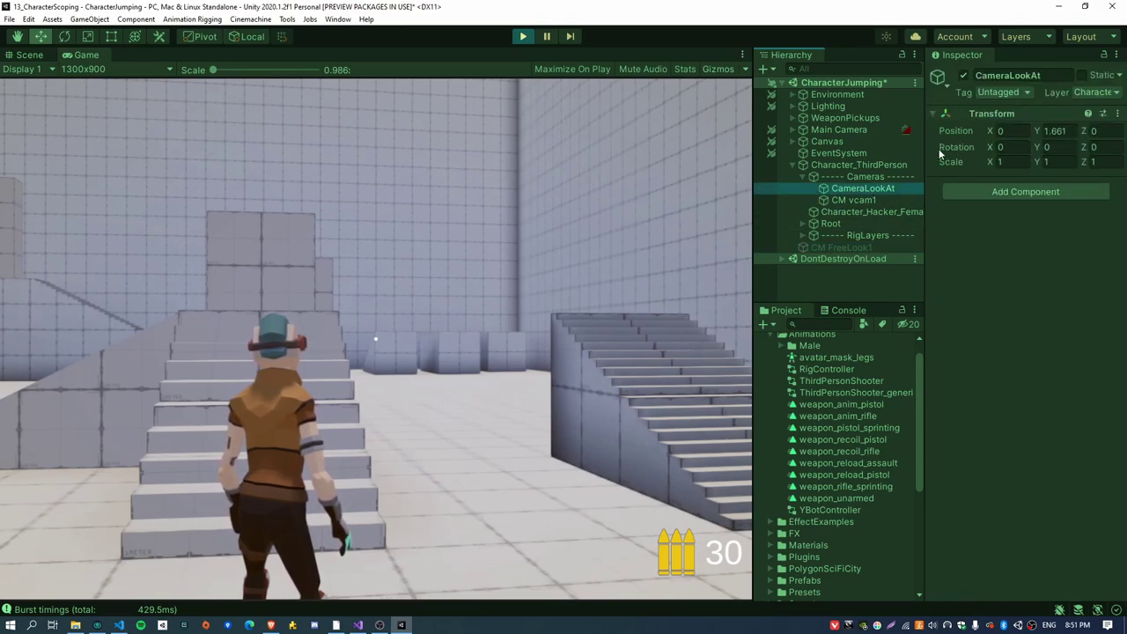
{"action": "left_click", "coordinate": [841, 248]}
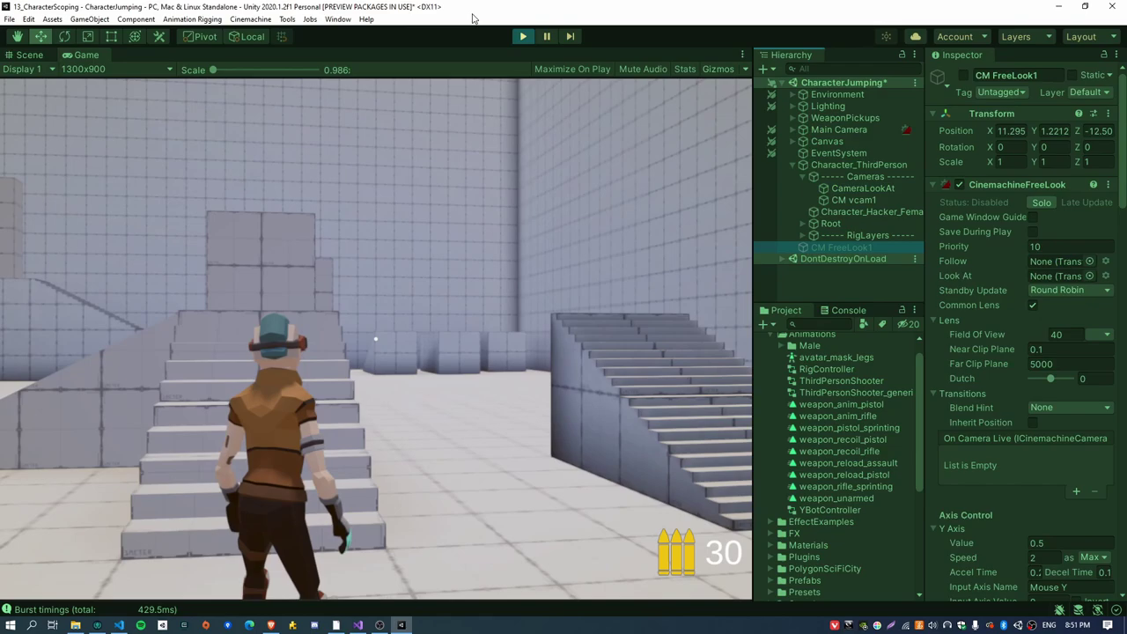
{"action": "left_click", "coordinate": [524, 36]}
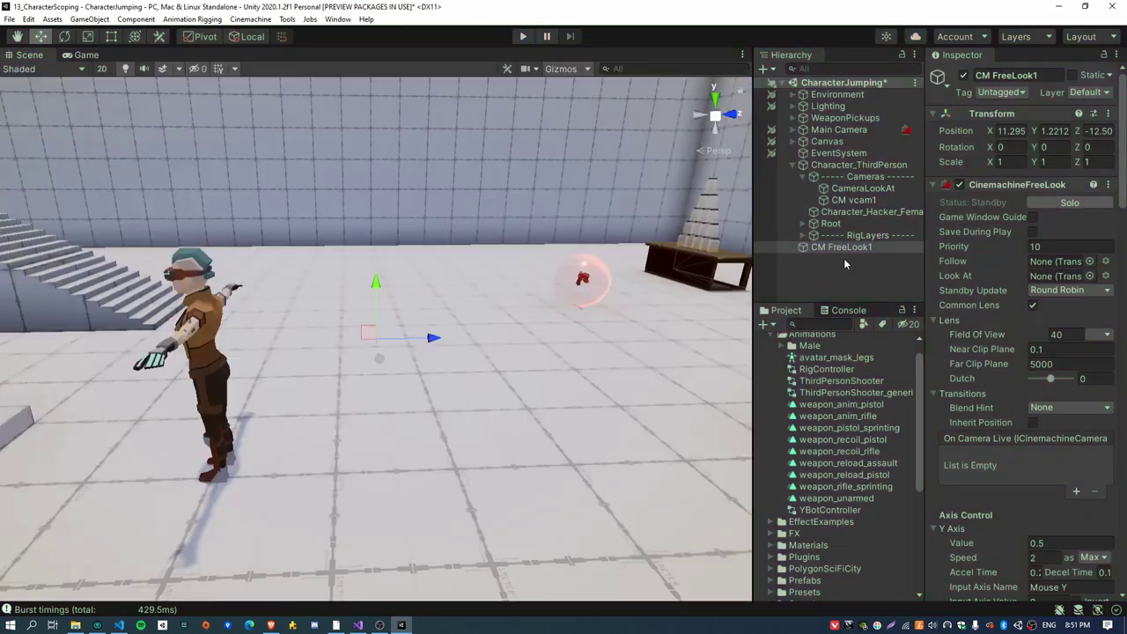
- Open the CharacterAiming script of Character_ThirdPerson in the code editor
{"action": "left_click", "coordinate": [866, 176]}
{"action": "left_click", "coordinate": [858, 164]}
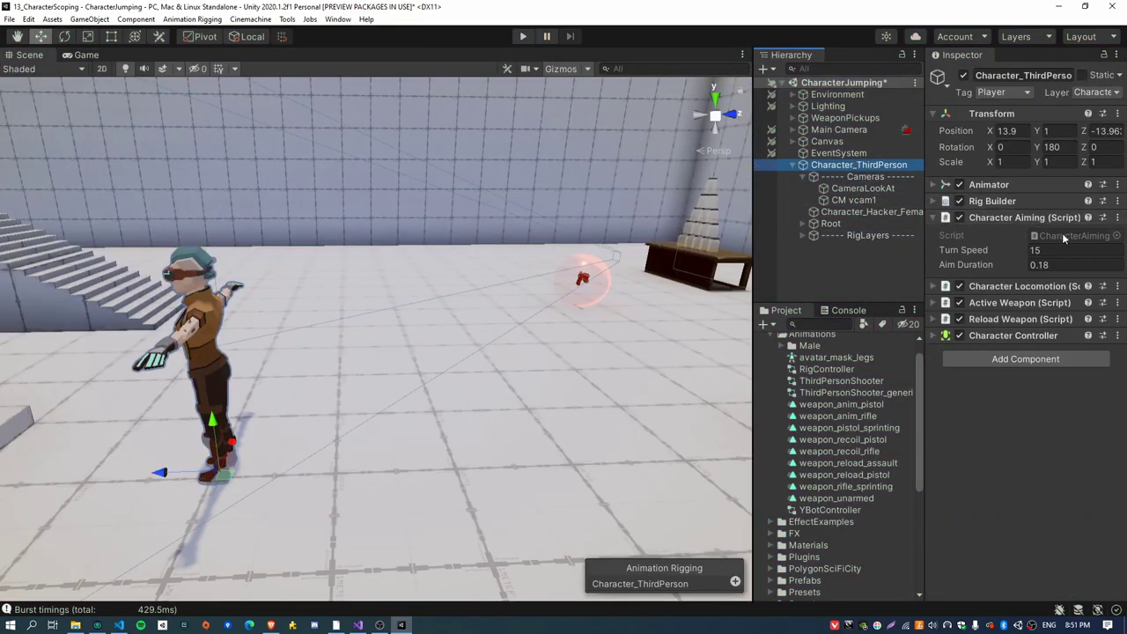
{"action": "double_click", "coordinate": [1065, 235]}
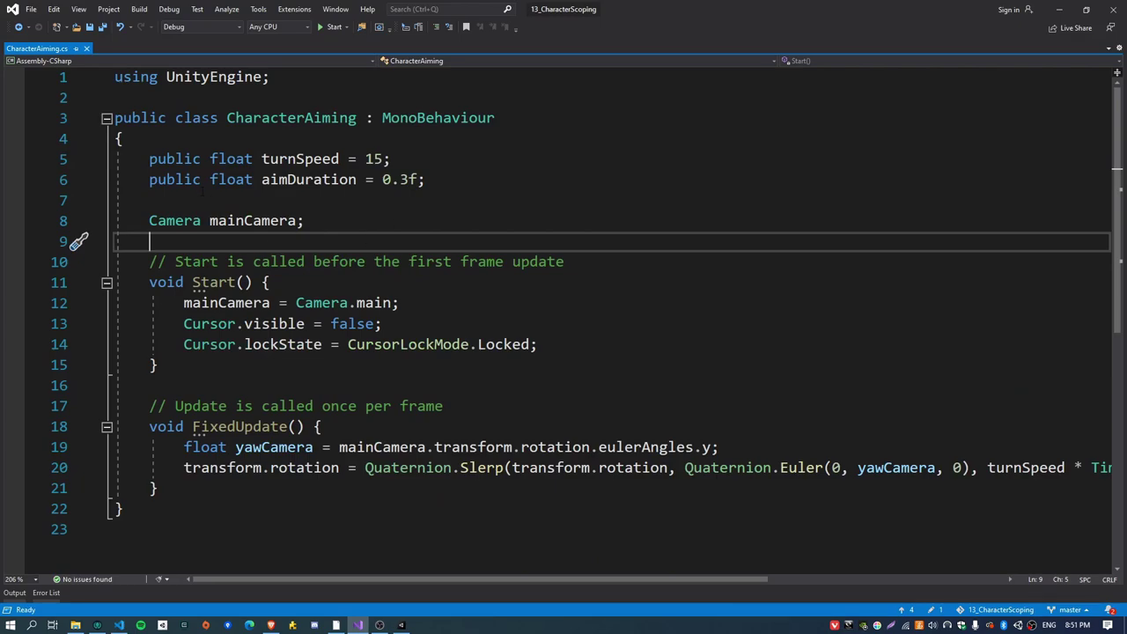
- Declare a public Cinemachine.AxisState field named xAxis below the aimDuration field
{"action": "left_click", "coordinate": [203, 191]}
{"action": "left_click", "coordinate": [216, 207]}
{"action": "type", "text": "public"}
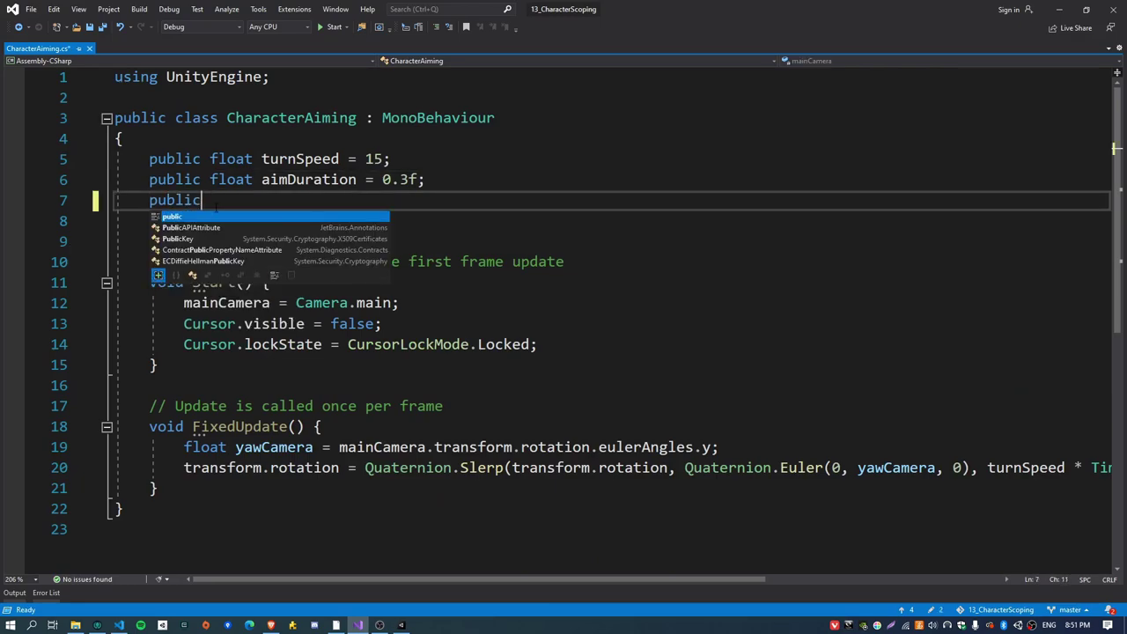
{"action": "type", "text": " Cinema"}
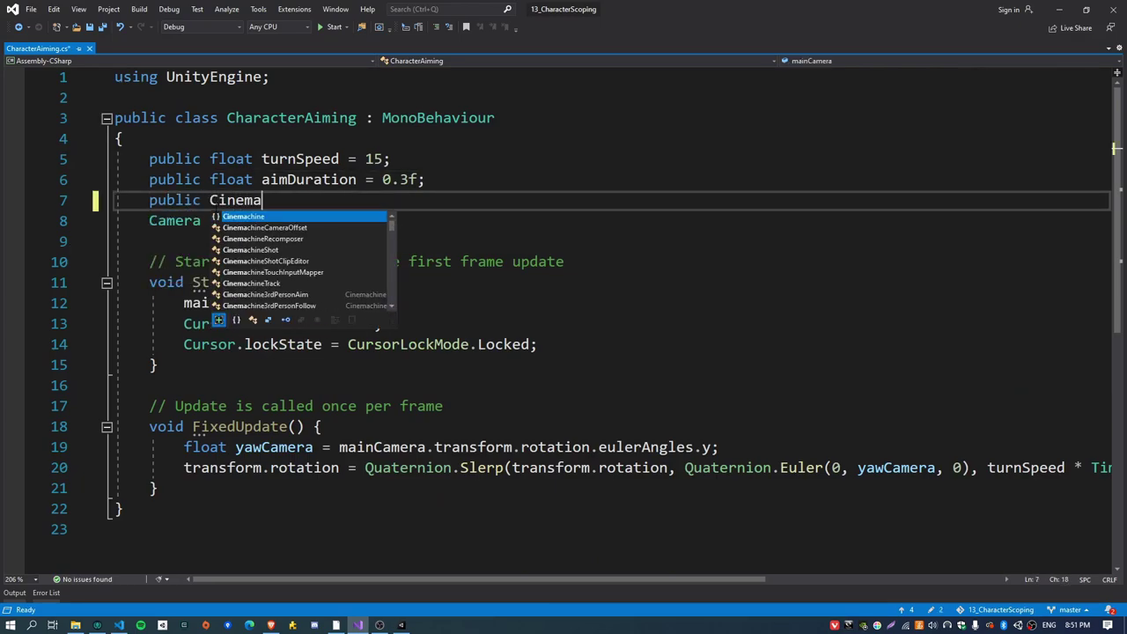
{"action": "type", "text": "chine."}
{"action": "key", "text": "Down"}
{"action": "key", "text": "Down"}
{"action": "key", "text": "Return"}
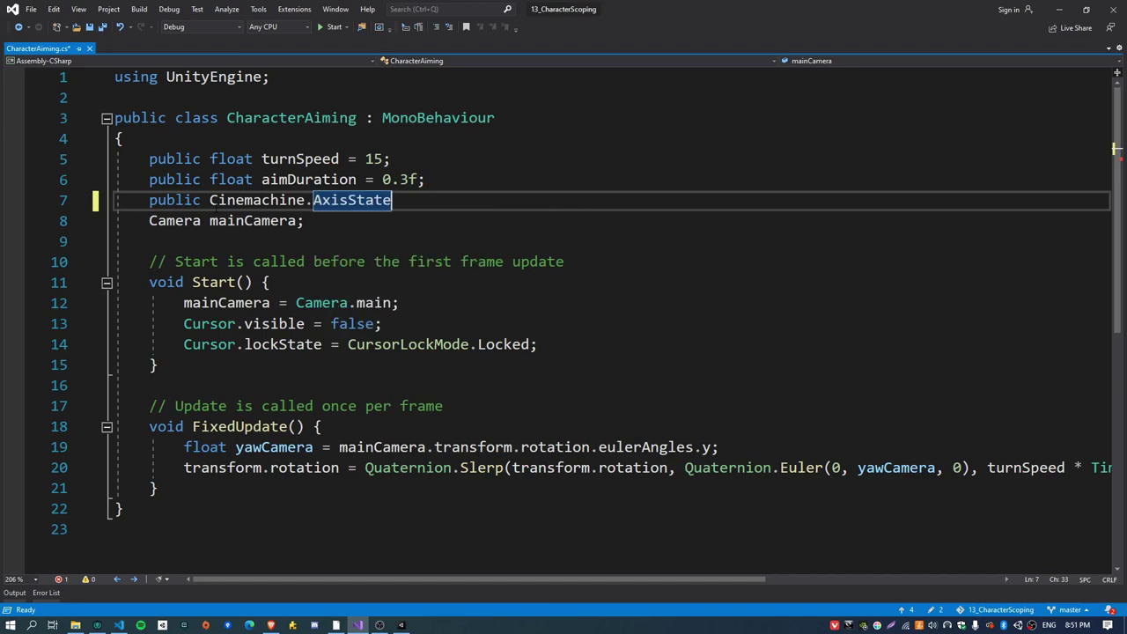
{"action": "type", "text": "xAxis;"}
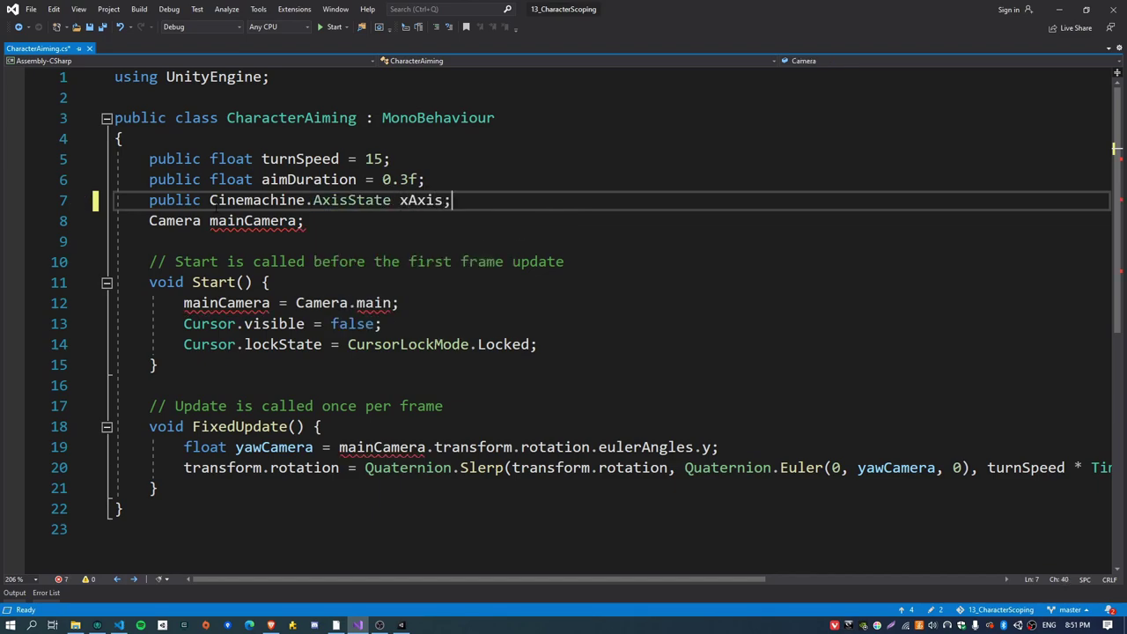
{"action": "key", "text": "Return"}
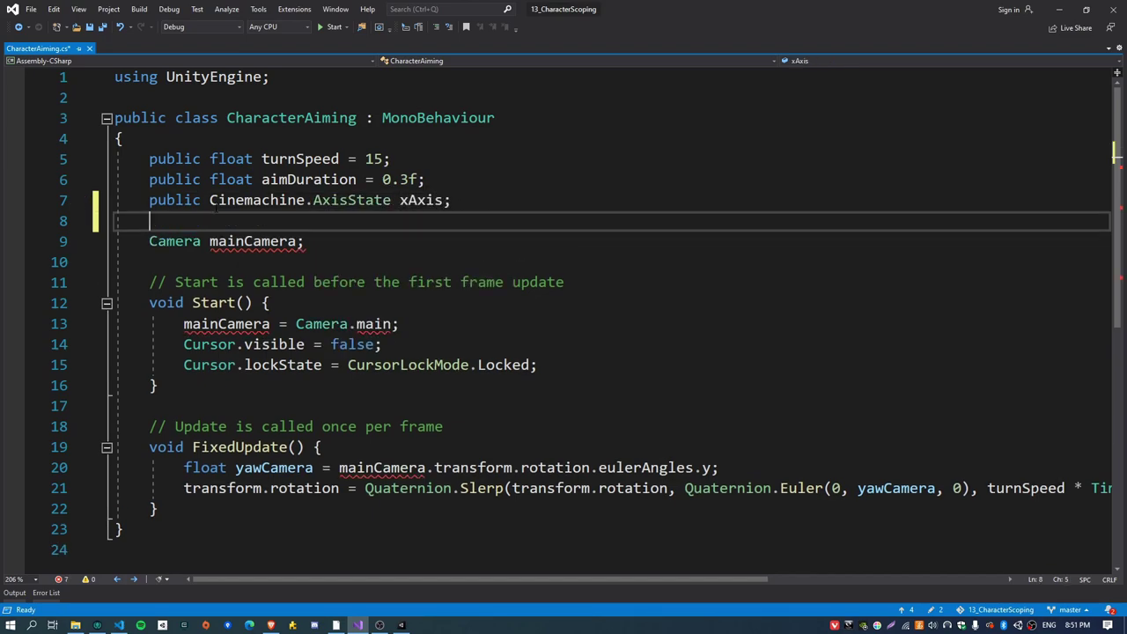
- Duplicate the xAxis declaration as a public Cinemachine.AxisState yAxis field, and save the script
{"action": "key", "text": "Up"}
{"action": "key", "text": "shift+End"}
{"action": "key", "text": "ctrl+c"}
{"action": "key", "text": "Down"}
{"action": "key", "text": "ctrl+v"}
{"action": "key", "text": "Left"}
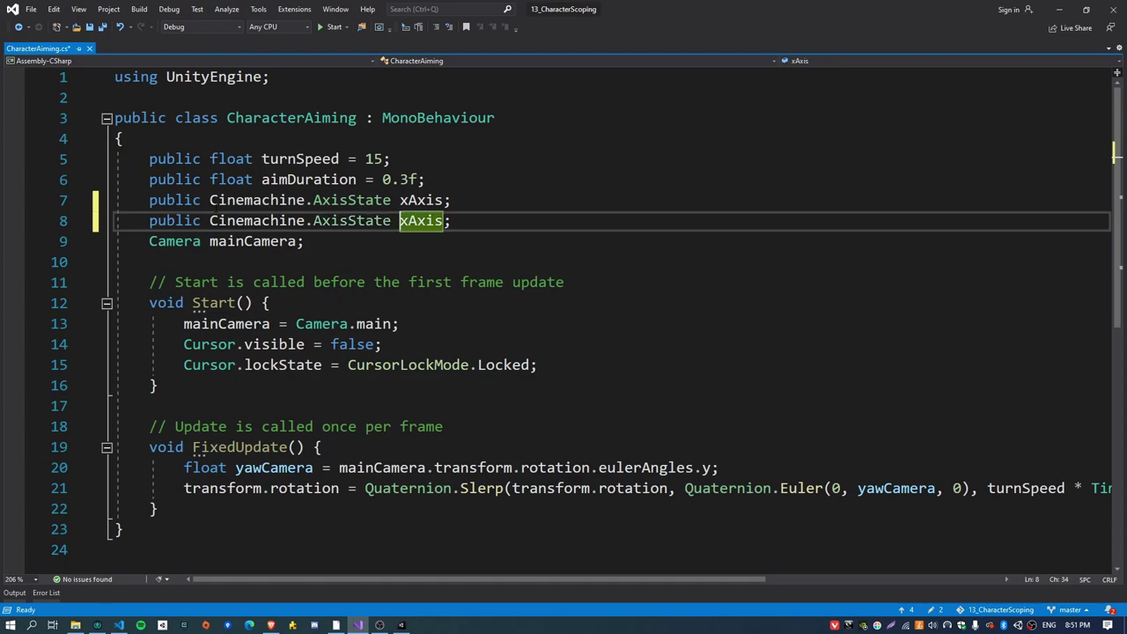
{"action": "key", "text": "ctrl+Left"}
{"action": "key", "text": "shift+Right"}
{"action": "type", "text": "y"}
{"action": "key", "text": "End"}
{"action": "key", "text": "Return"}
{"action": "key", "text": "ctrl+s"}
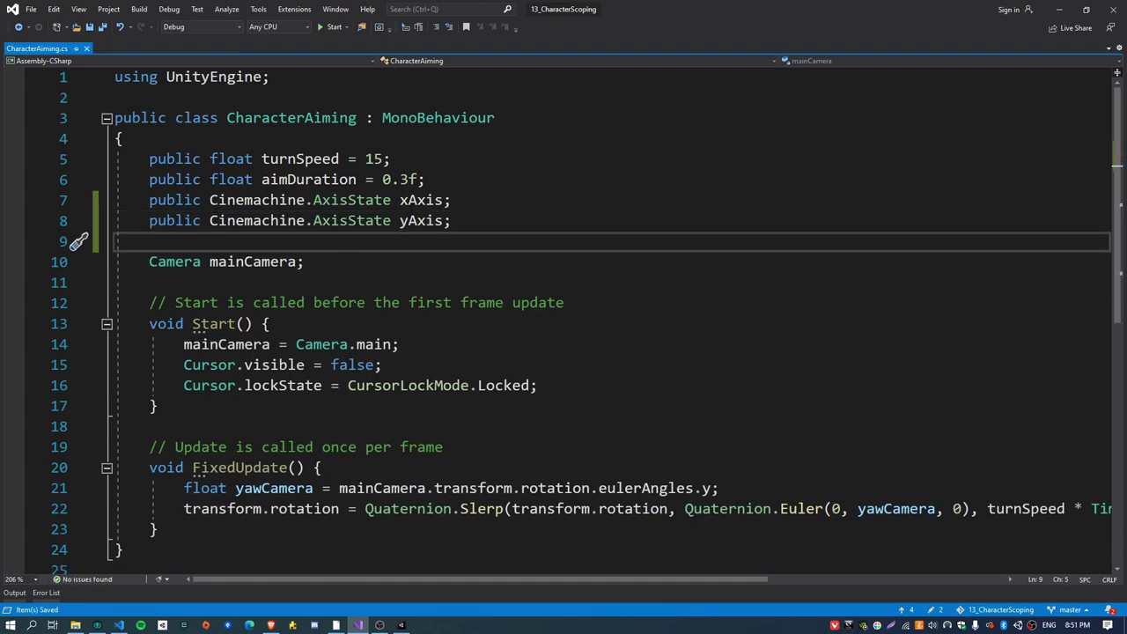
- Switch back to Unity and expand the X Axis and Y Axis settings of Character Aiming
{"action": "double_click", "coordinate": [418, 204]}
{"action": "key", "text": "alt+Tab"}
{"action": "key", "text": "alt+Tab"}
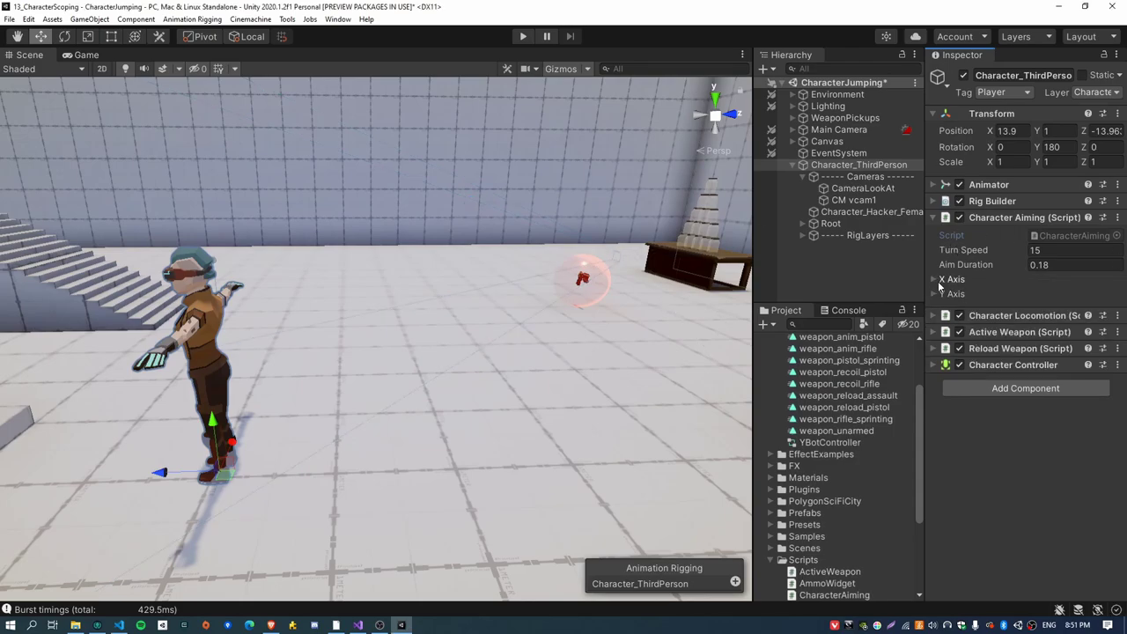
{"action": "left_click", "coordinate": [935, 280]}
{"action": "left_click", "coordinate": [937, 472]}
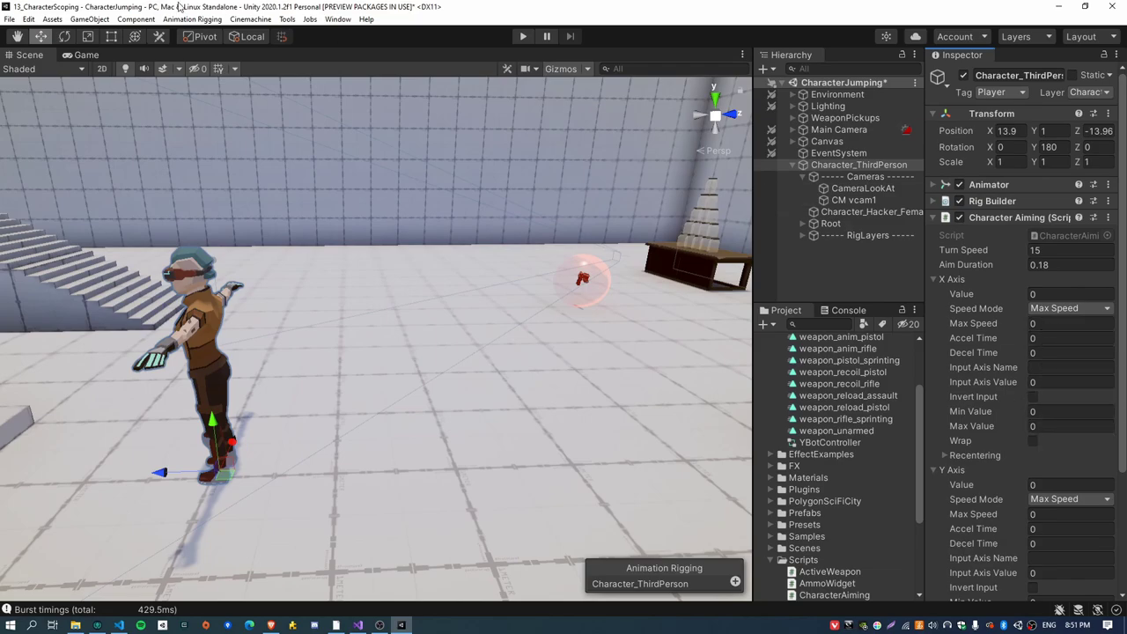
- Create a temporary Cinemachine FreeLook camera to examine its Axis Control settings, and delete it
{"action": "left_click", "coordinate": [250, 18]}
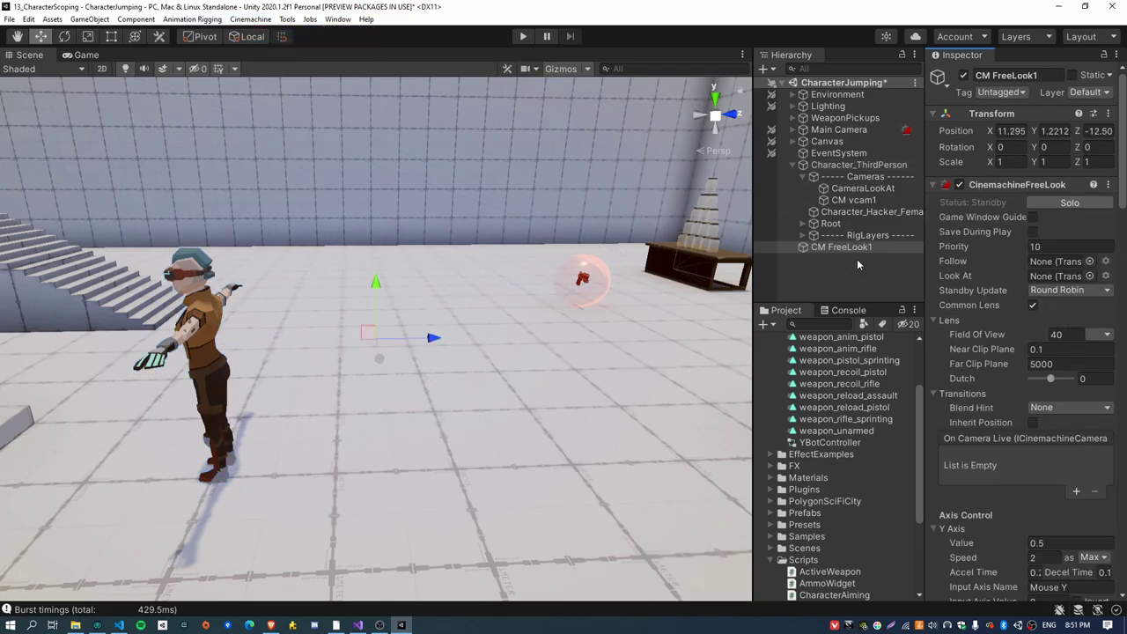
{"action": "scroll", "coordinate": [1003, 446], "scroll_direction": "down", "scroll_amount": 10}
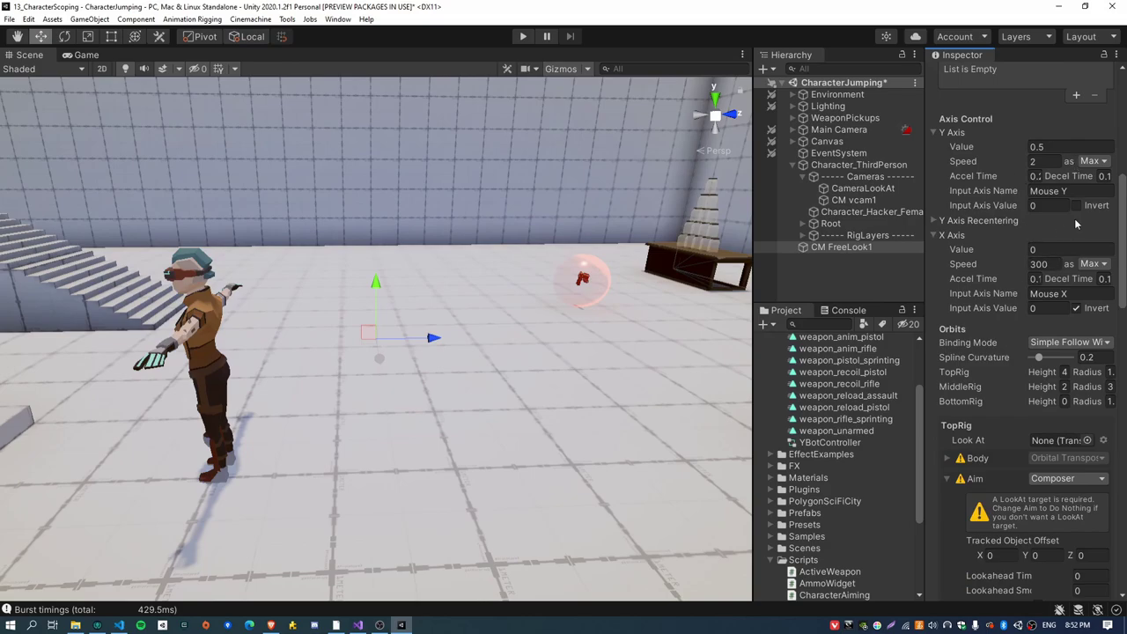
{"action": "scroll", "coordinate": [956, 227], "scroll_direction": "up", "scroll_amount": 3}
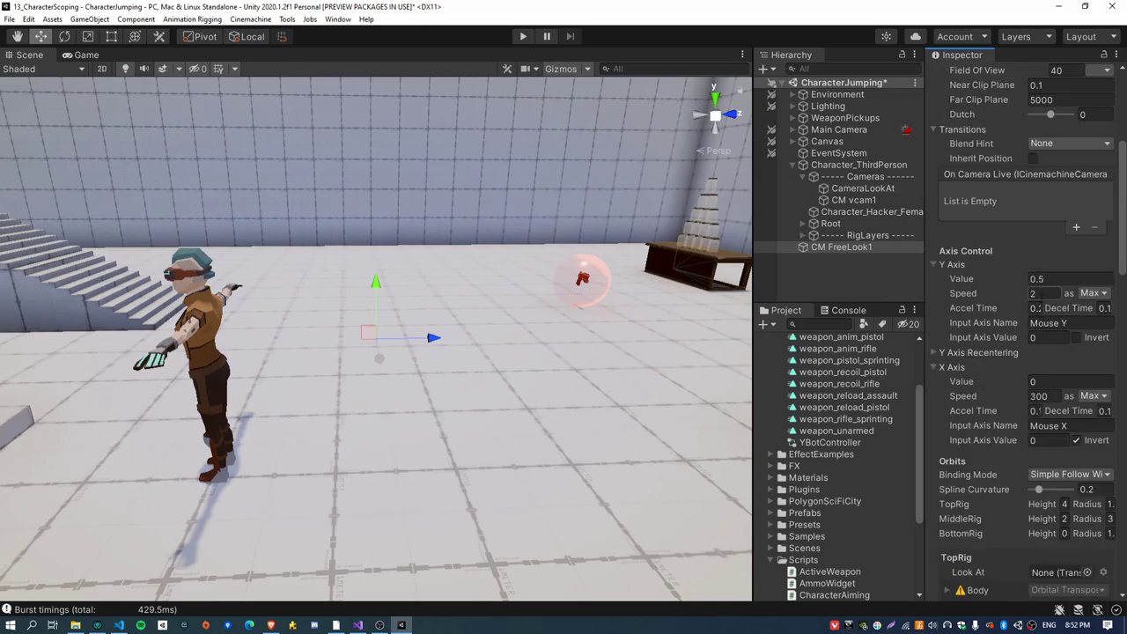
{"action": "left_click", "coordinate": [848, 240]}
{"action": "left_click", "coordinate": [848, 246]}
{"action": "key", "text": "Delete"}
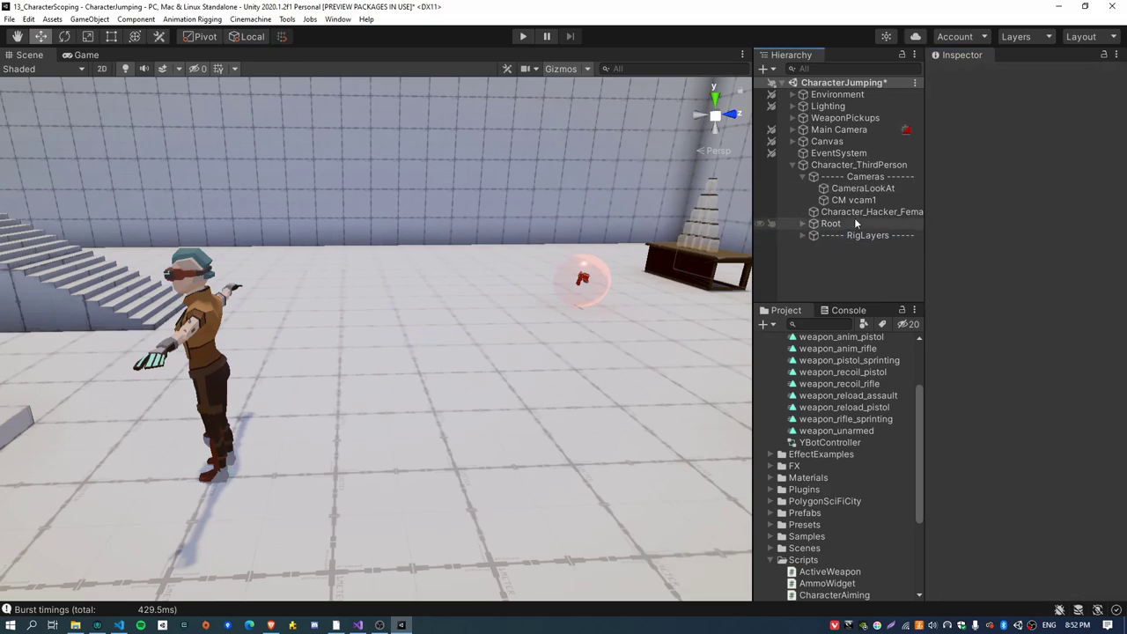
- Set the X Axis Max Speed to 300 in Character_ThirdPerson's Character Aiming component
{"action": "left_click", "coordinate": [856, 203]}
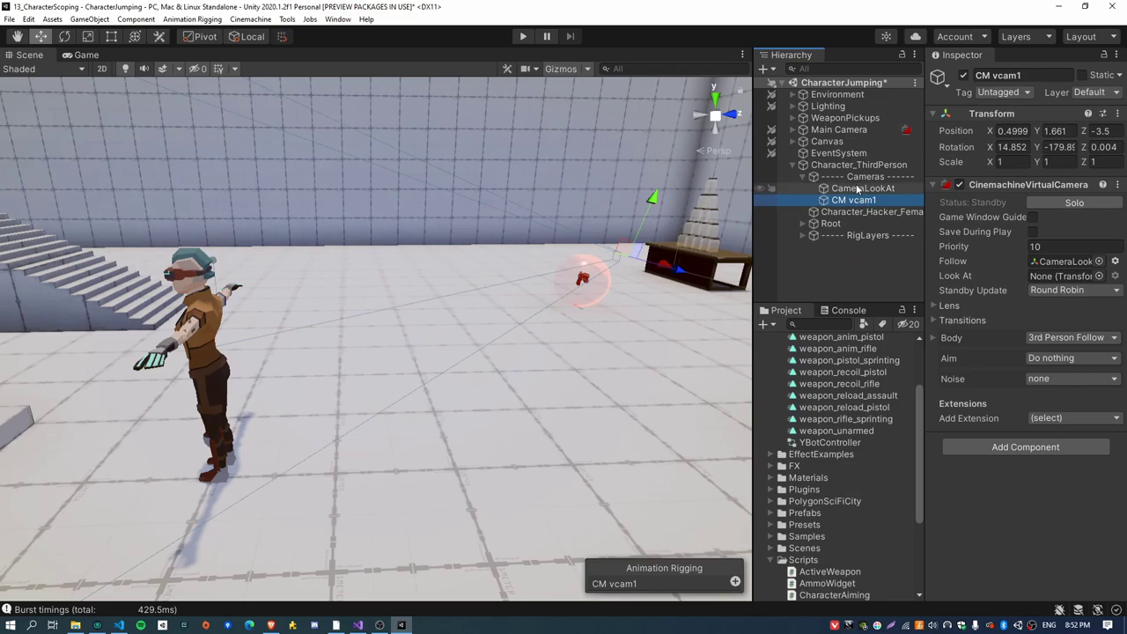
{"action": "left_click", "coordinate": [859, 165]}
{"action": "left_click", "coordinate": [1047, 295]}
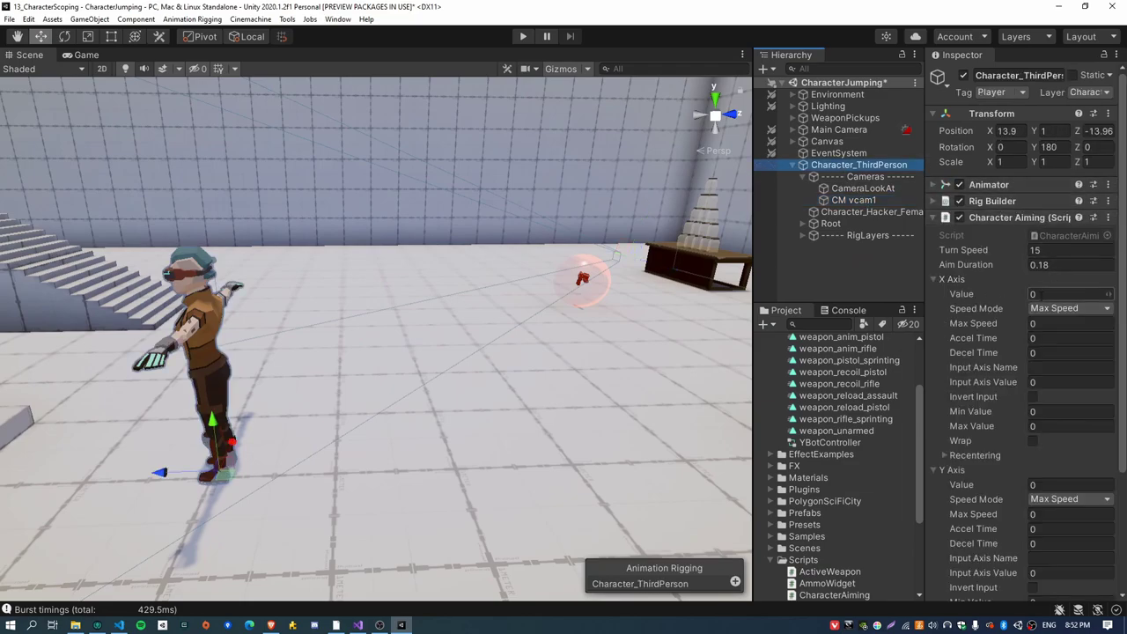
{"action": "left_click", "coordinate": [1012, 299]}
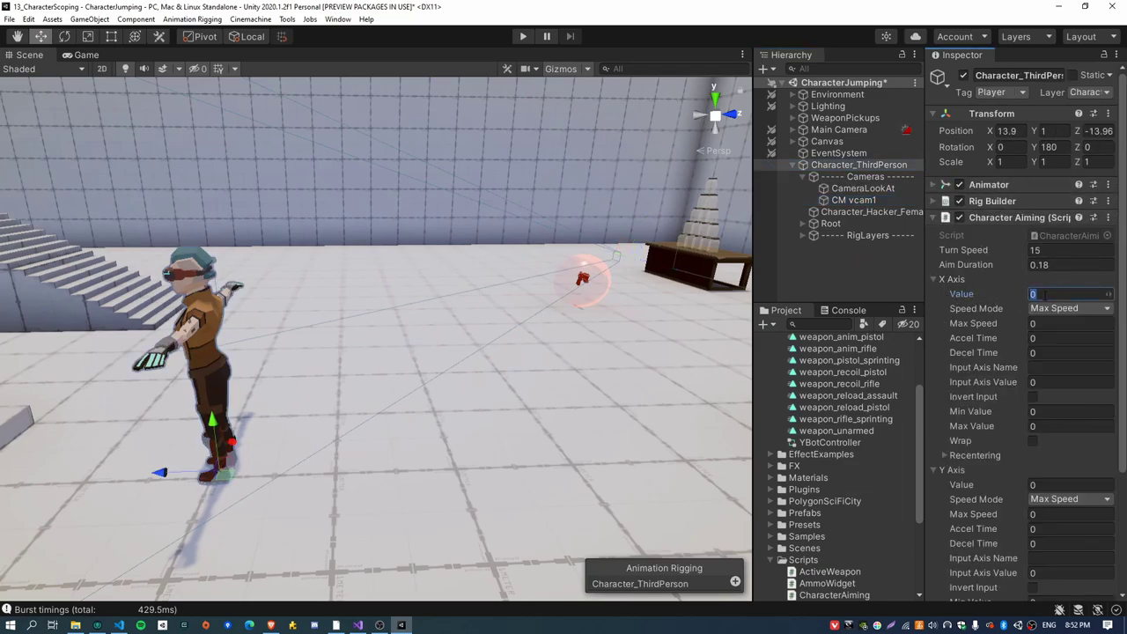
{"action": "key", "text": "Tab"}
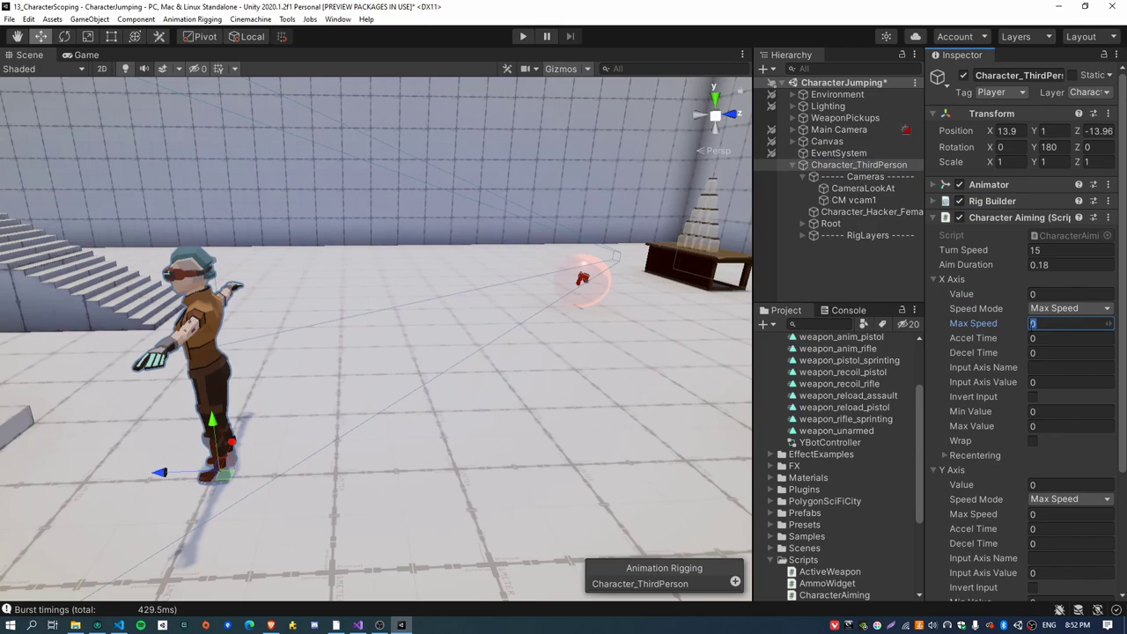
{"action": "type", "text": "300"}
{"action": "key", "text": "Return"}
- Set the X Axis Accel Time and Decel Time to 0.02 and its Input Axis Name to Mouse X
{"action": "left_click", "coordinate": [1044, 339]}
{"action": "type", "text": "0.02"}
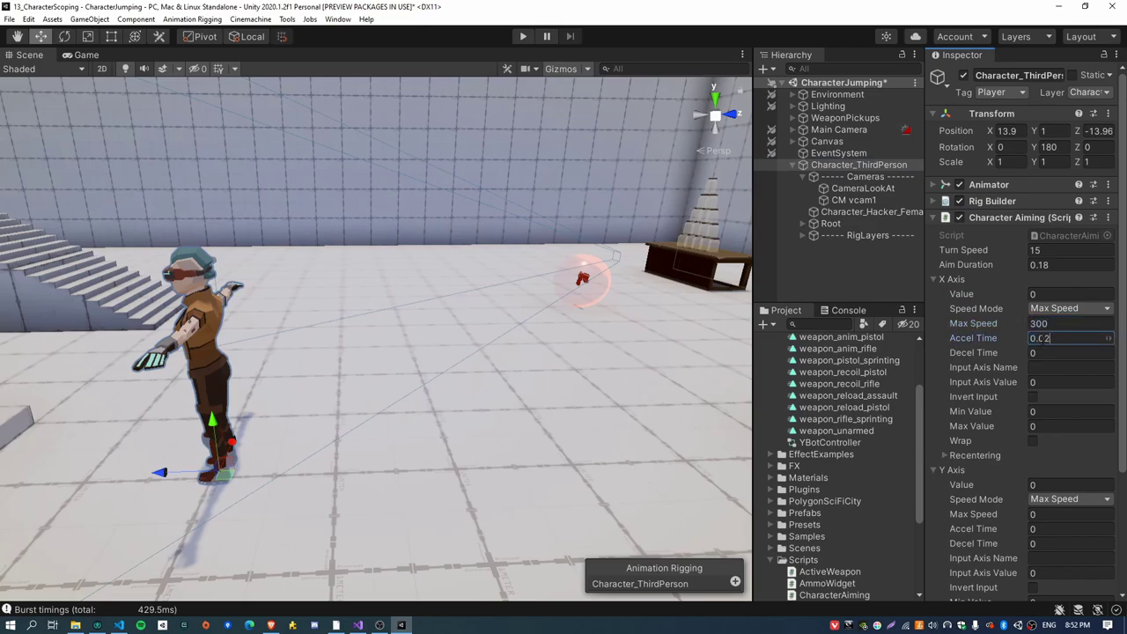
{"action": "key", "text": "Tab"}
{"action": "type", "text": "0.02"}
{"action": "key", "text": "Tab"}
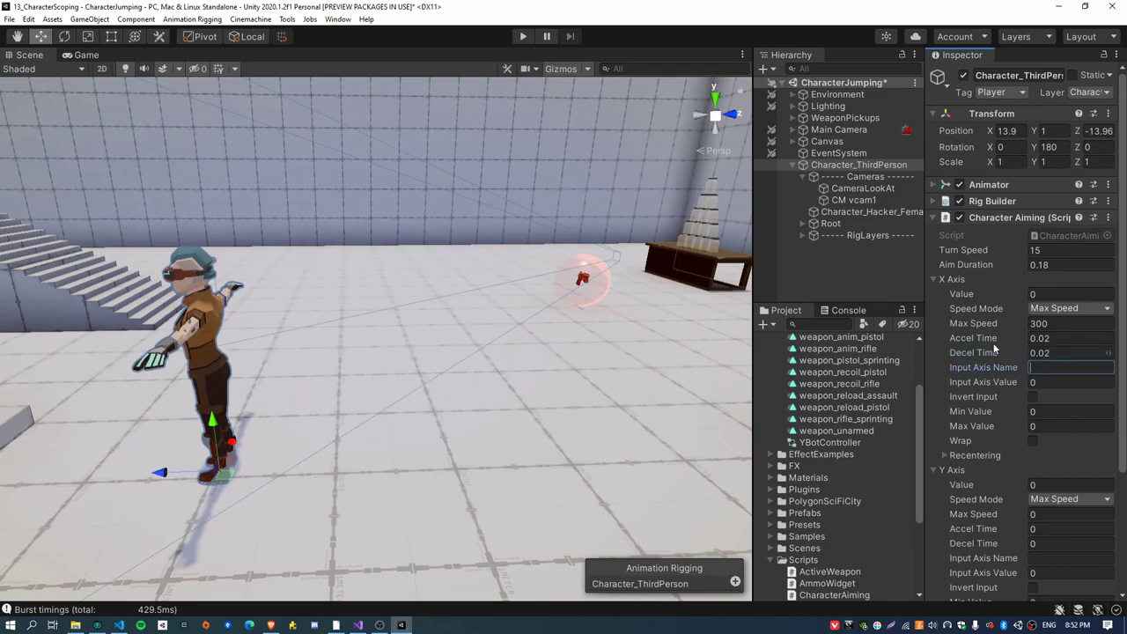
{"action": "type", "text": "Mouse X"}
{"action": "key", "text": "Tab"}
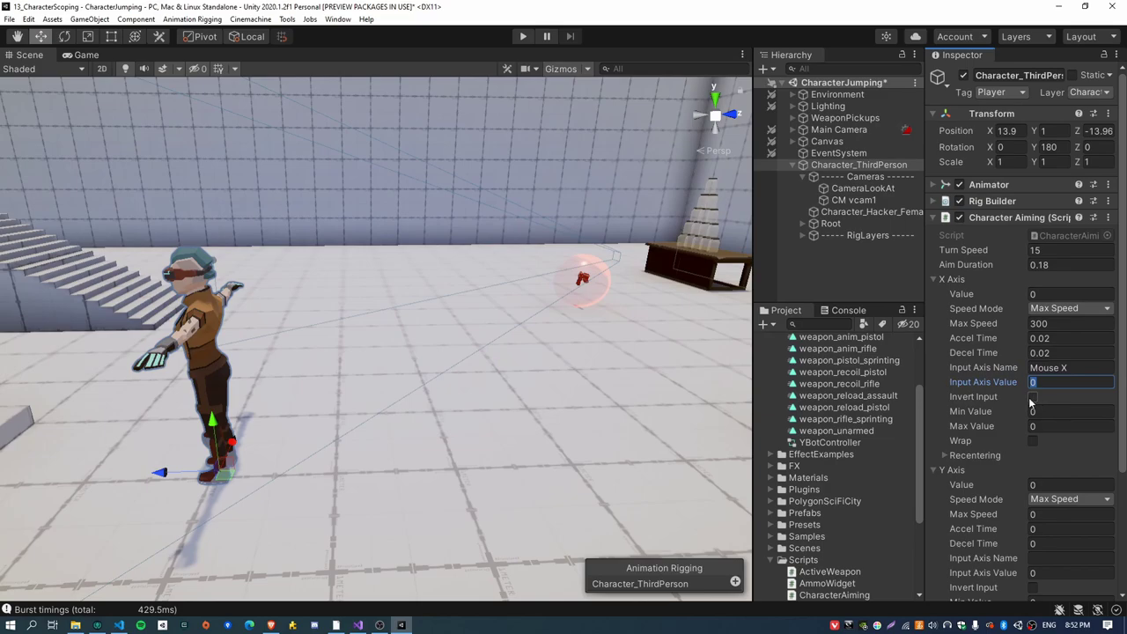
- Limit the X Axis to a Min Value of -180 and a Max Value of 180, with Wrap enabled
{"action": "left_click", "coordinate": [1047, 411]}
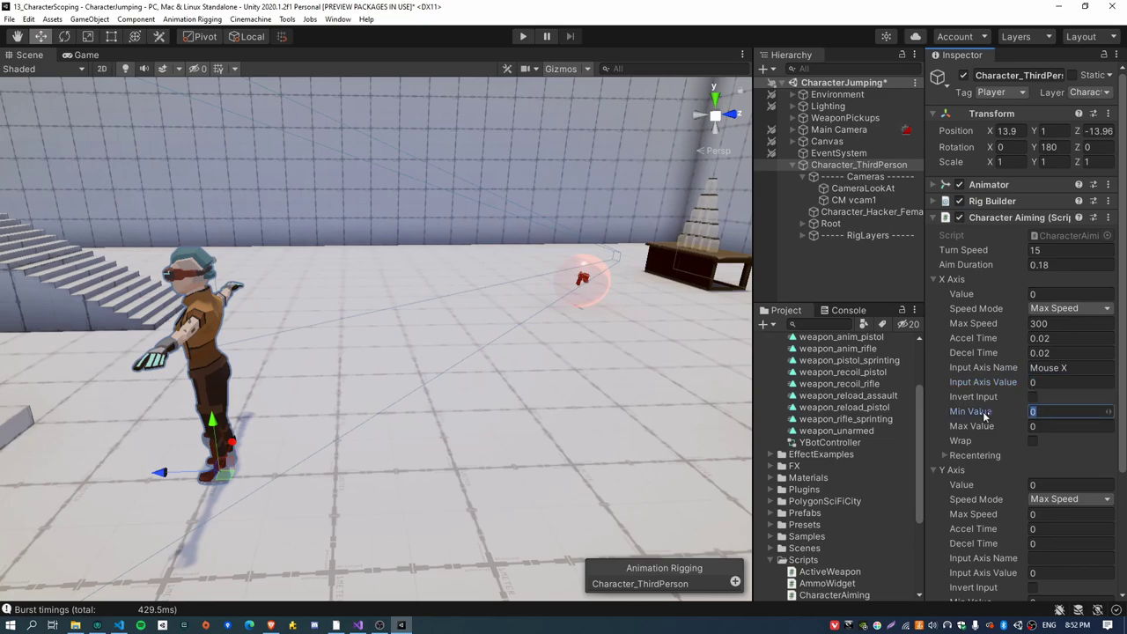
{"action": "type", "text": "-180"}
{"action": "left_click", "coordinate": [1047, 425]}
{"action": "type", "text": "180"}
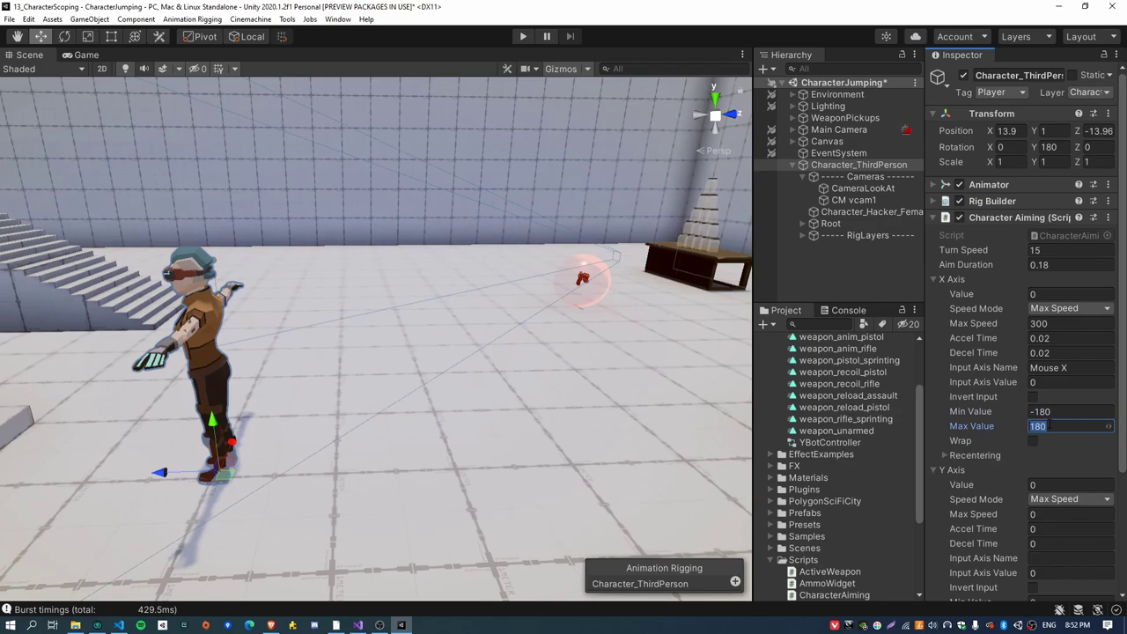
{"action": "mouse_move", "coordinate": [327, 331]}
{"action": "right_mouse_down"}
{"action": "mouse_move", "coordinate": [300, 384]}
{"action": "mouse_move", "coordinate": [364, 327]}
{"action": "mouse_move", "coordinate": [333, 326]}
{"action": "right_mouse_up"}
{"action": "key", "text": "s"}
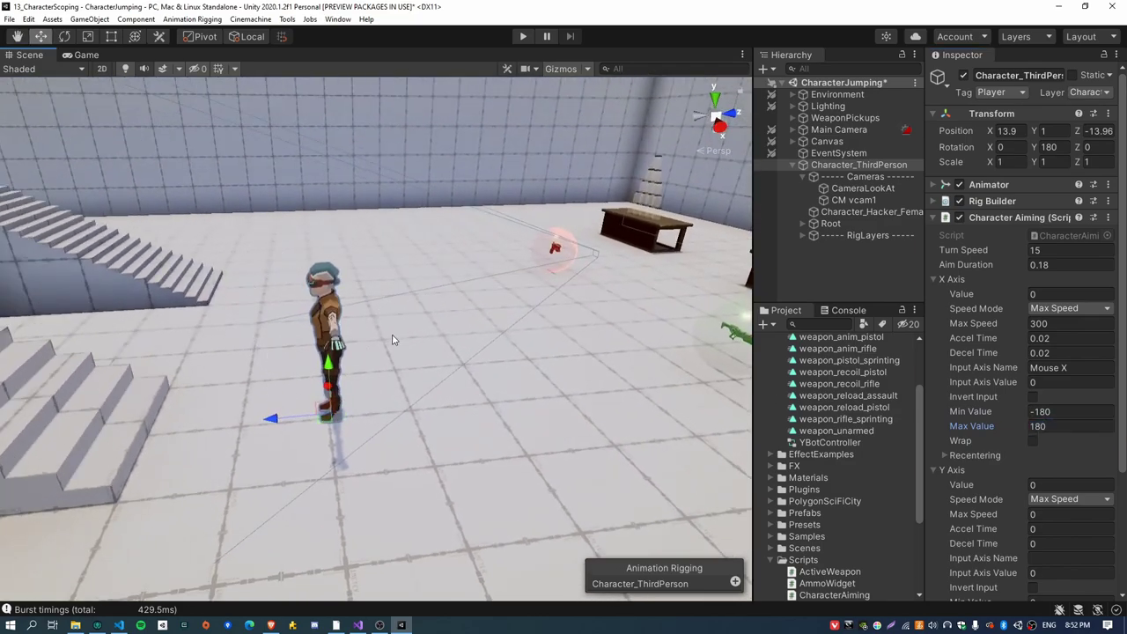
{"action": "left_click", "coordinate": [1034, 442]}
{"action": "left_click", "coordinate": [973, 457]}
{"action": "left_click", "coordinate": [974, 456]}
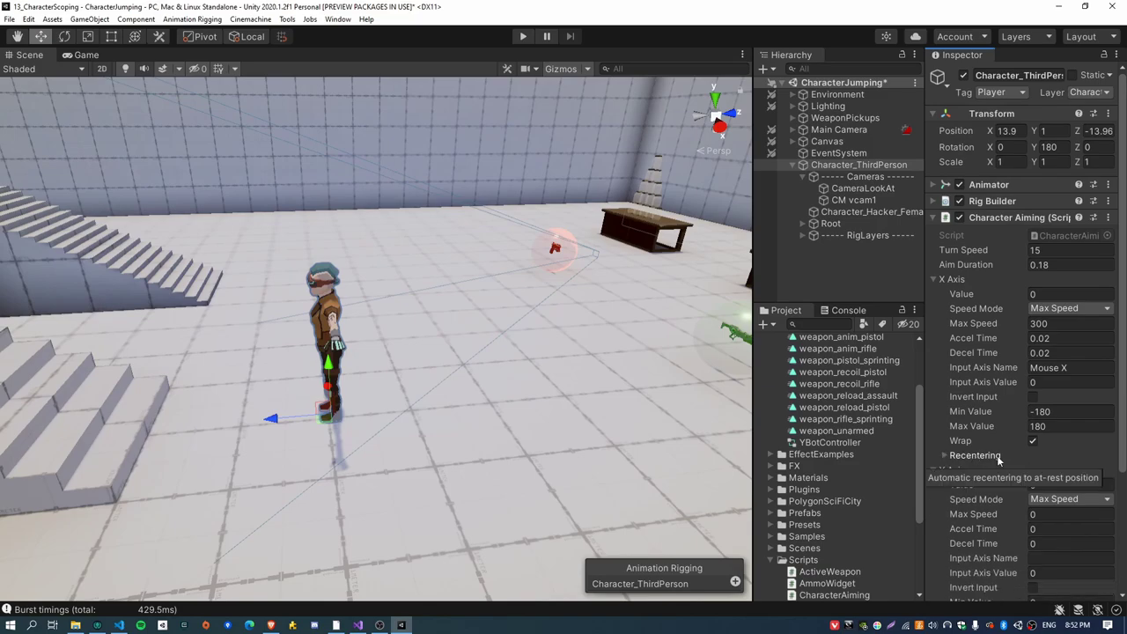
- Set the Y Axis Max Speed to 300 and its Accel Time and Decel Time to 0.02
{"action": "scroll", "coordinate": [1004, 423], "scroll_direction": "down", "scroll_amount": 3}
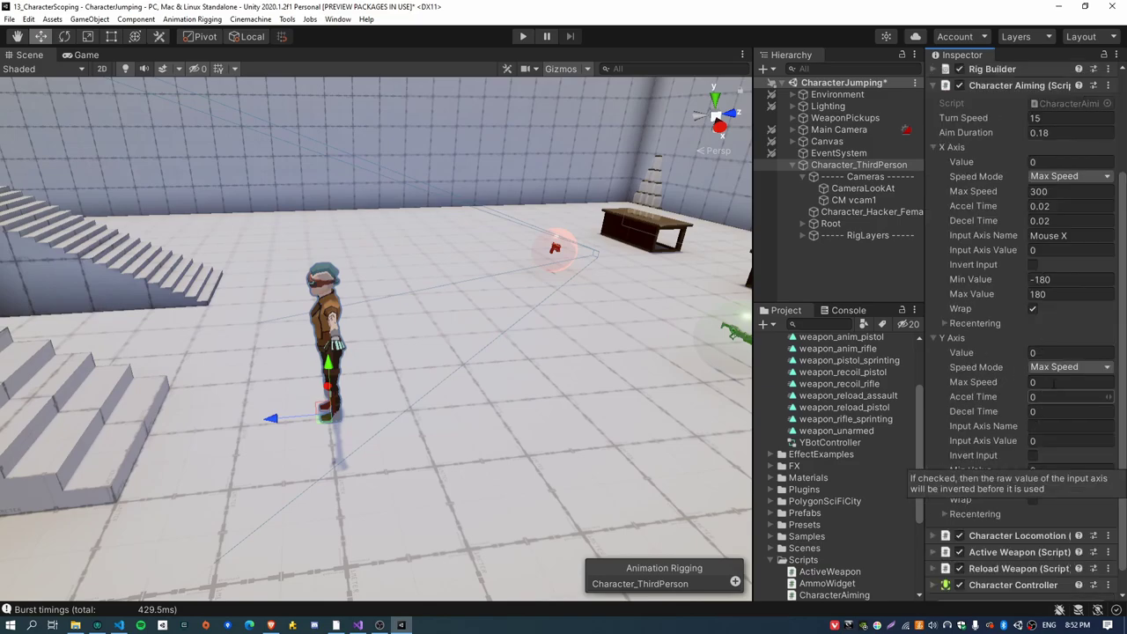
{"action": "left_click", "coordinate": [1066, 383]}
{"action": "type", "text": "300"}
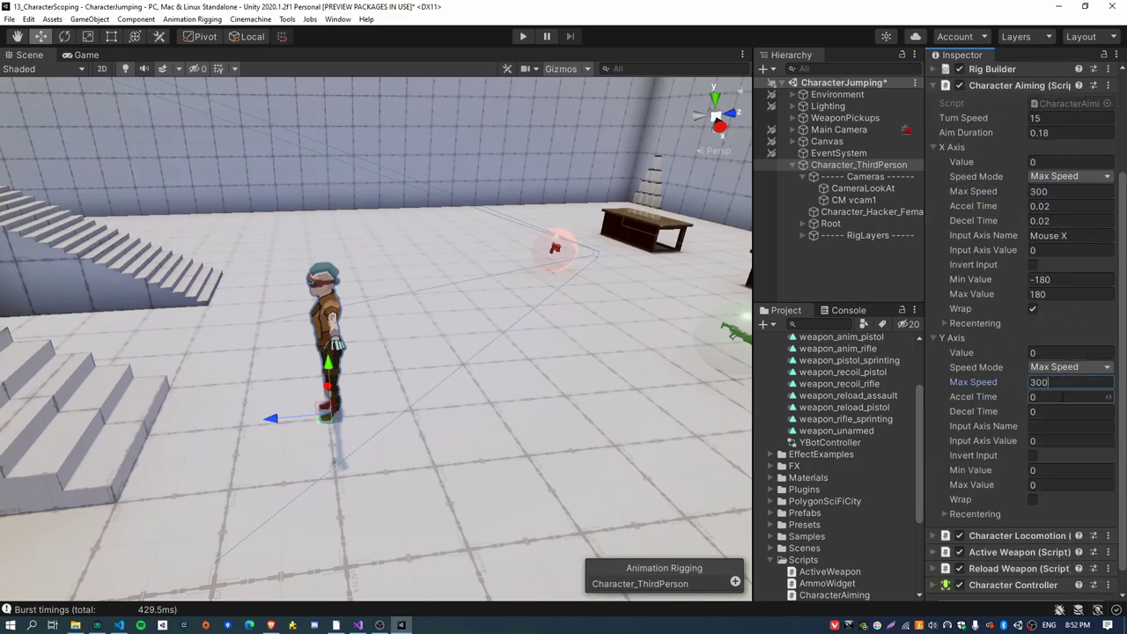
{"action": "left_click", "coordinate": [1063, 397]}
{"action": "type", "text": "0.02"}
{"action": "key", "text": "Return"}
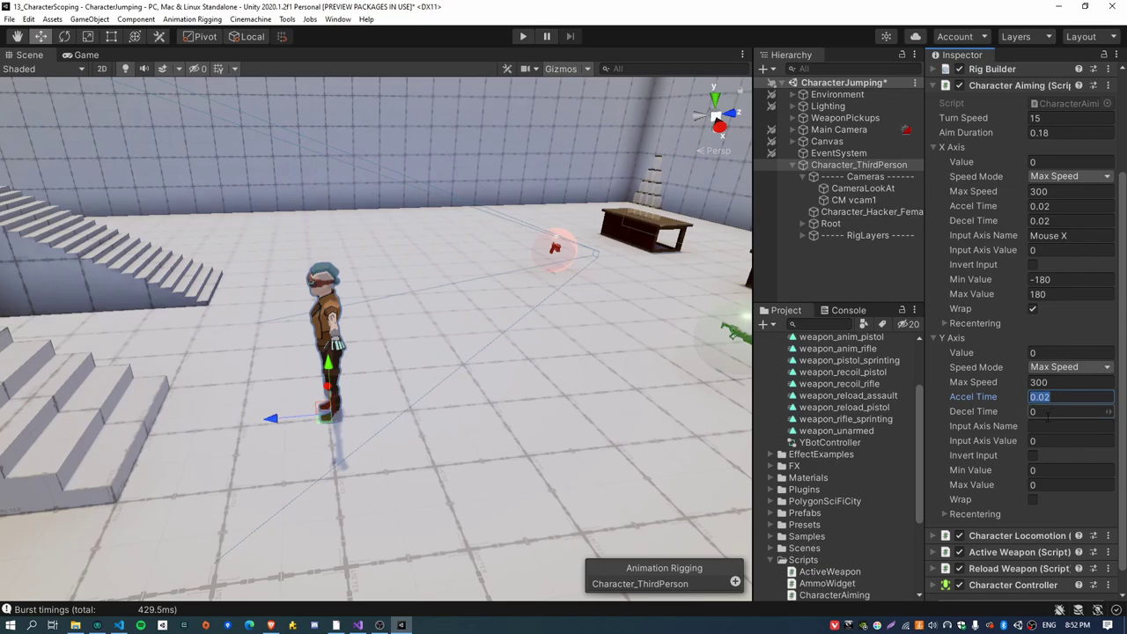
{"action": "left_click", "coordinate": [1061, 412]}
{"action": "type", "text": "0.02"}
- Set the Y Axis Input Axis Name to Mouse Y and enable Invert Input
{"action": "left_click", "coordinate": [1060, 426]}
{"action": "type", "text": "Mouse Y"}
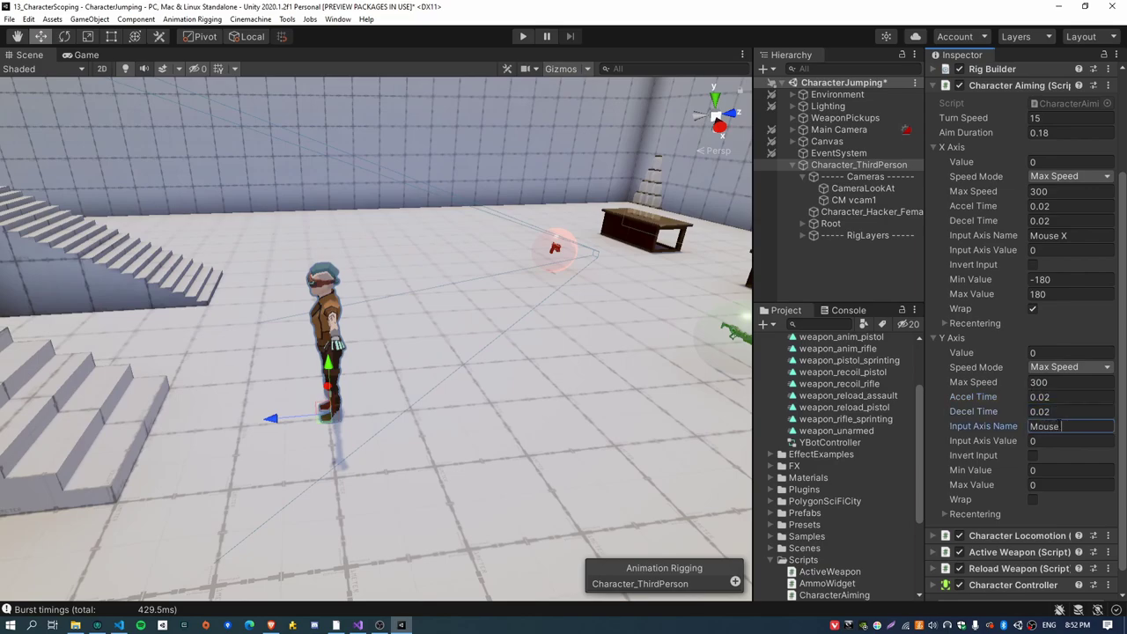
{"action": "left_click", "coordinate": [1033, 457]}
- Limit the Y Axis to a Min Value of -90 and a Max Value of 90
{"action": "left_click", "coordinate": [1034, 468]}
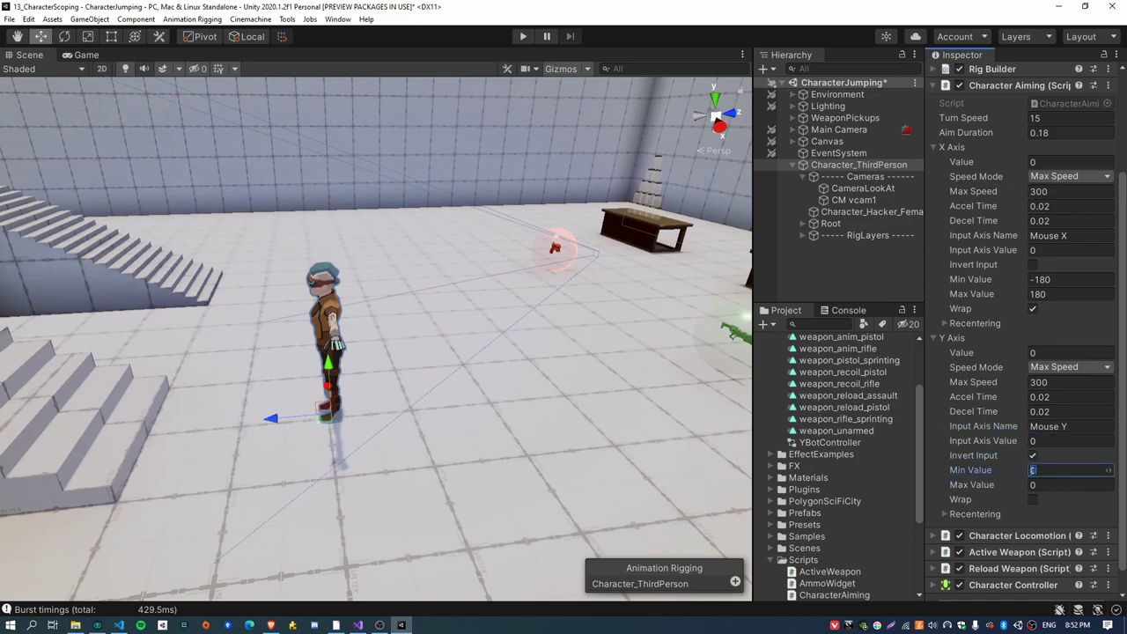
{"action": "type", "text": "-90"}
{"action": "key", "text": "Return"}
{"action": "left_click", "coordinate": [1050, 485]}
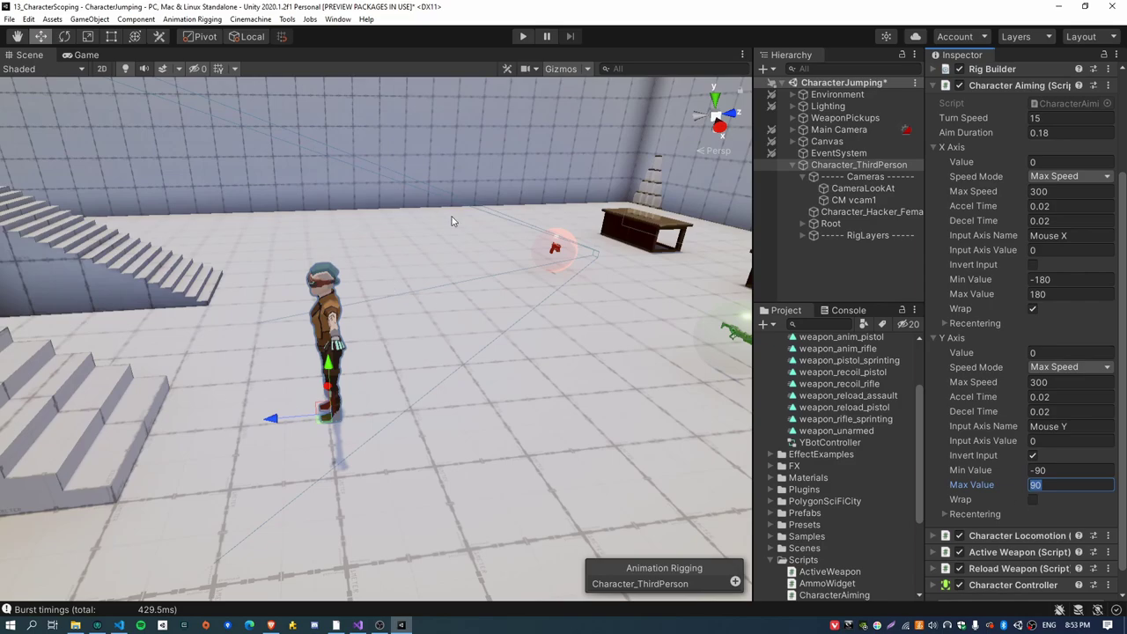
- Save the scene and collapse the X Axis and Y Axis settings of Character Aiming
{"action": "right_click_drag", "start_coordinate": [598, 396], "coordinate": [563, 337]}
{"action": "key", "text": "d"}
{"action": "key", "text": "ctrl+s"}
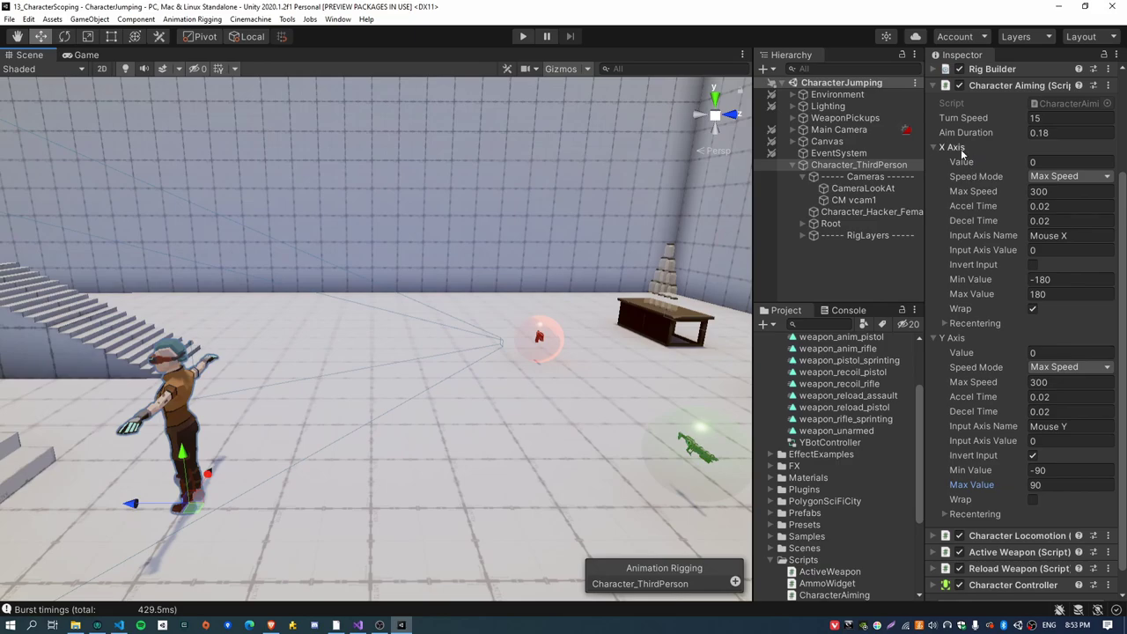
{"action": "left_click", "coordinate": [955, 147]}
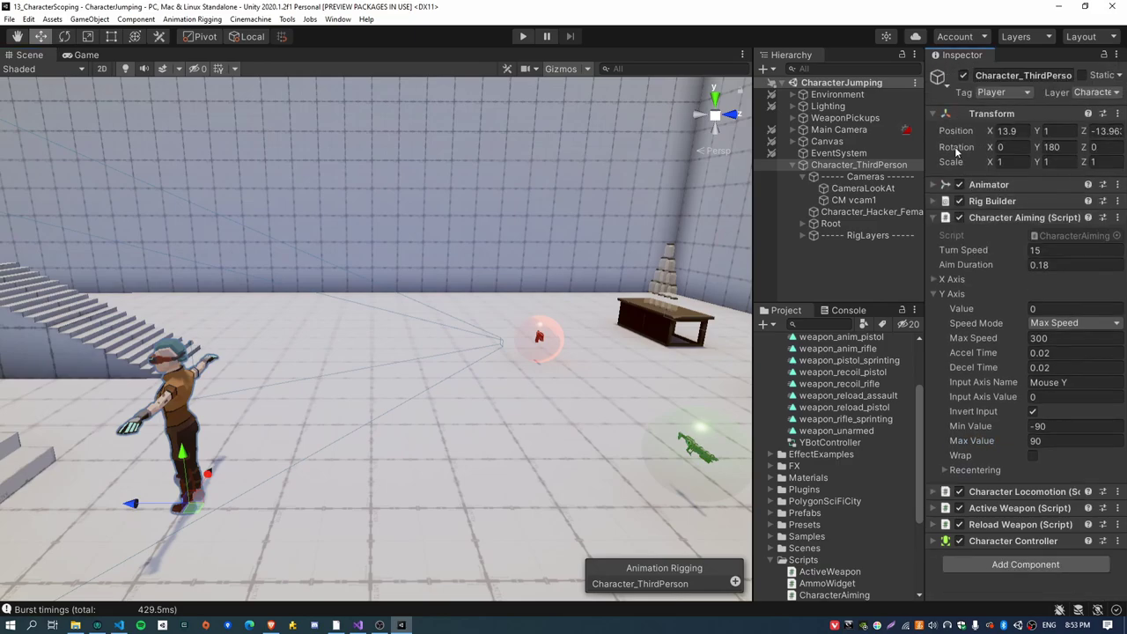
{"action": "left_click", "coordinate": [952, 297]}
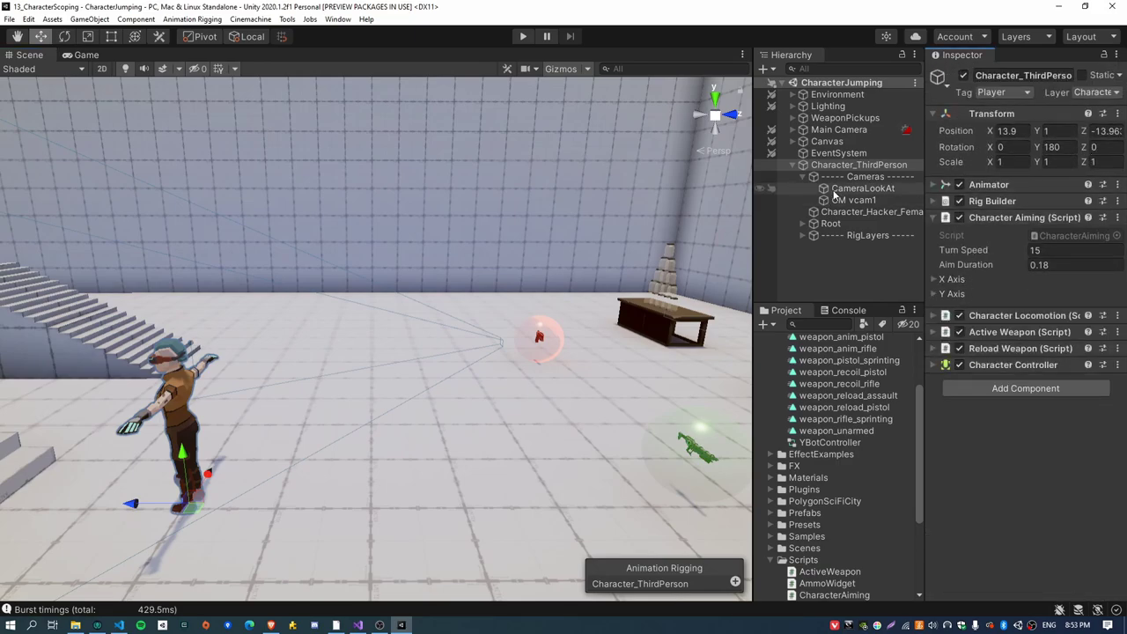
- Look at CameraLookAt's transform and open Character_ThirdPerson's CharacterAiming script in Visual Studio
{"action": "left_click", "coordinate": [859, 189]}
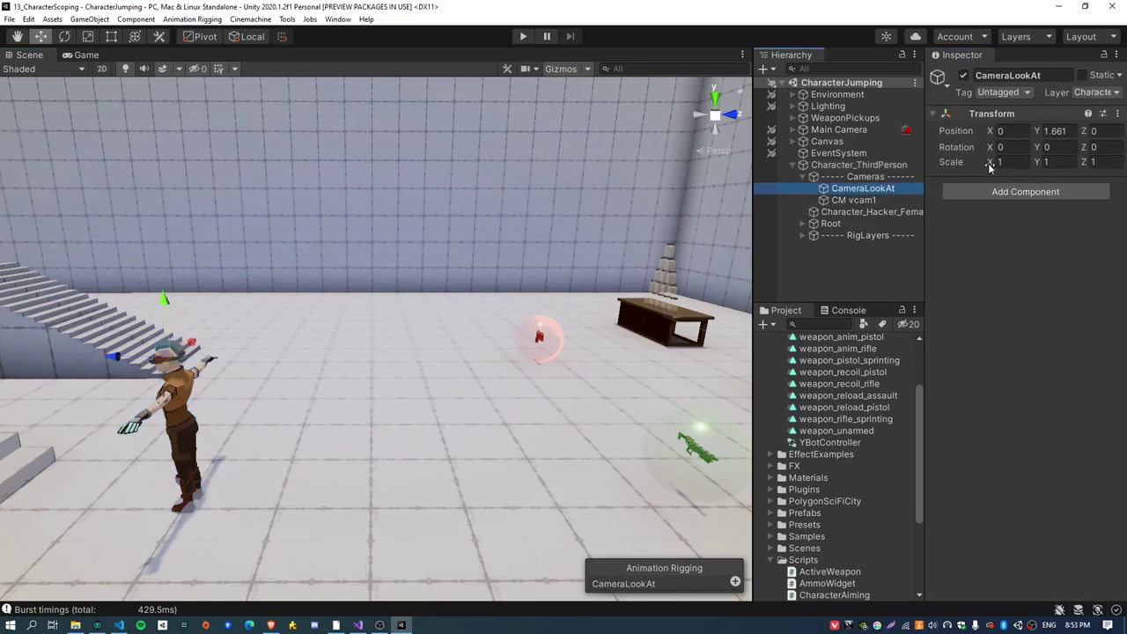
{"action": "left_click", "coordinate": [849, 166]}
{"action": "double_click", "coordinate": [1057, 236]}
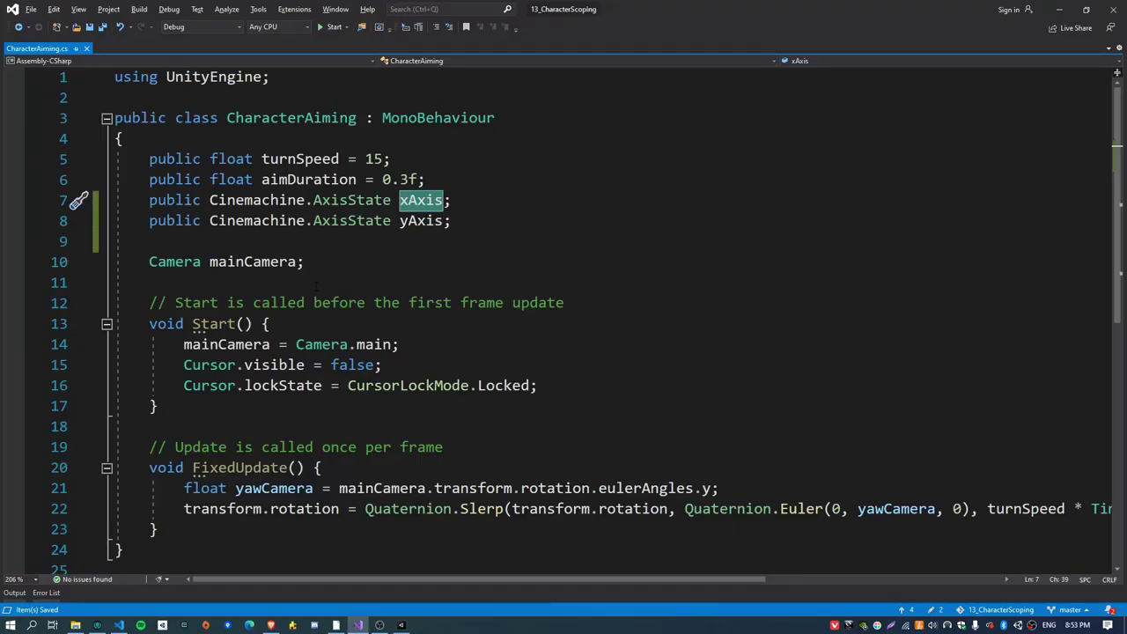
- Begin FixedUpdate with an xAxis.Update call that passes Time.deltaTime
{"action": "left_click", "coordinate": [370, 241]}
{"action": "double_click", "coordinate": [421, 200]}
{"action": "key", "text": "ctrl+c"}
{"action": "left_click", "coordinate": [350, 468]}
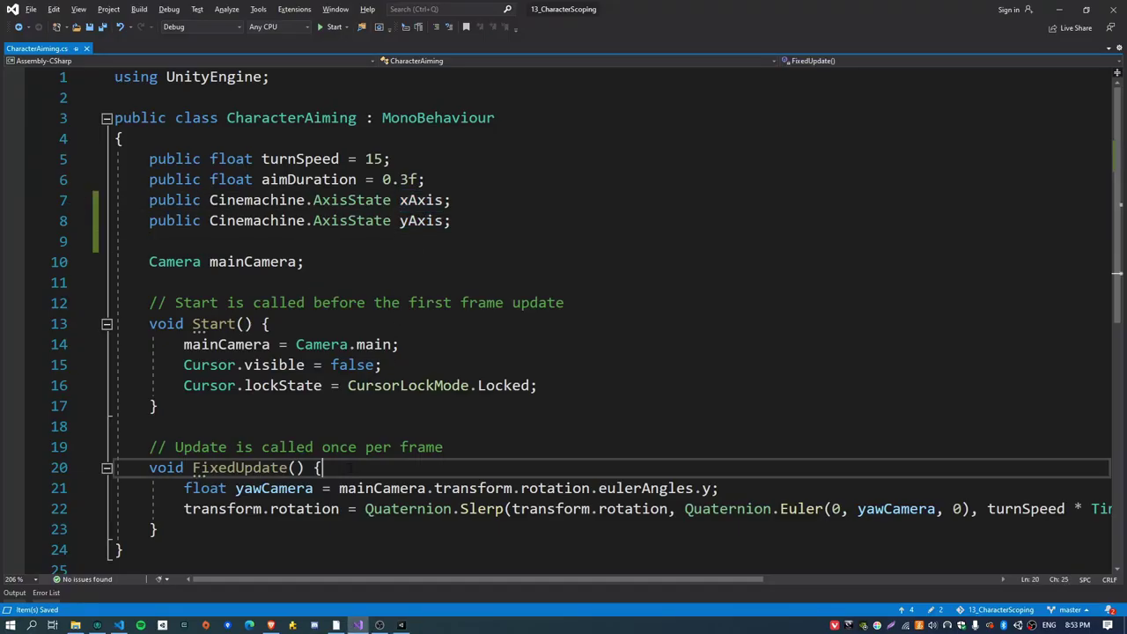
{"action": "key", "text": "Return"}
{"action": "type", "text": "xAxis.U"}
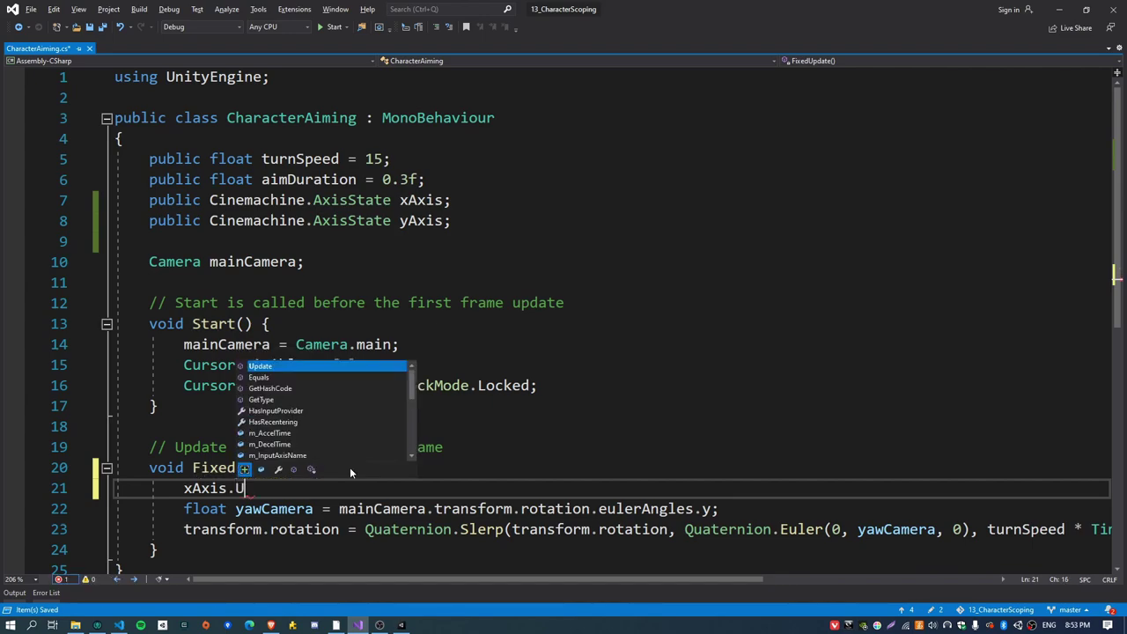
{"action": "type", "text": "pdate(Time"}
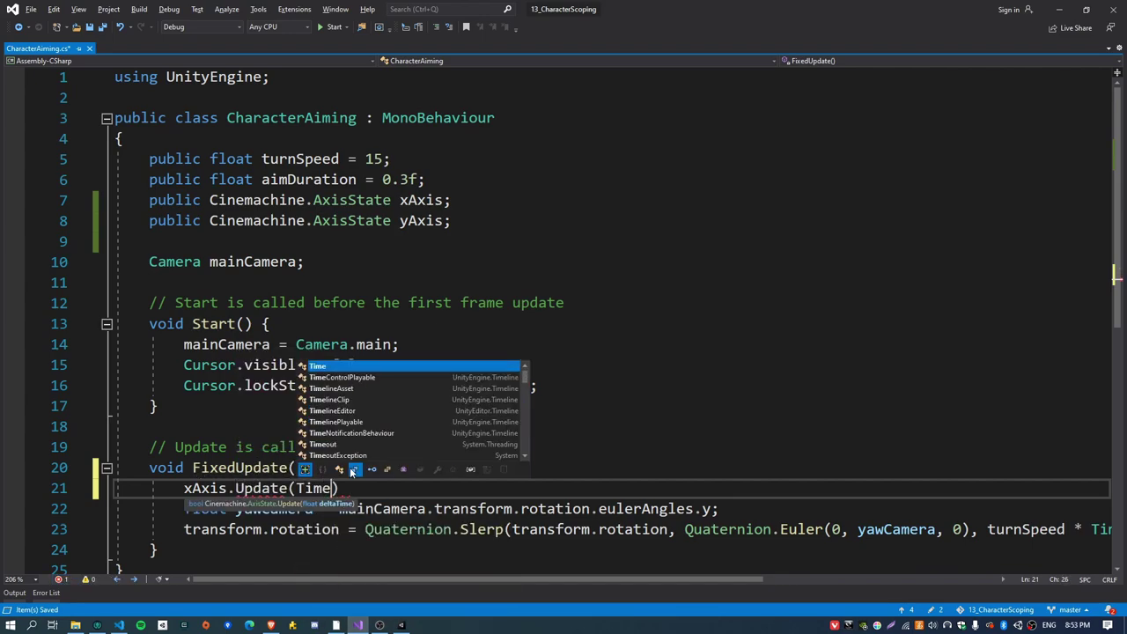
{"action": "type", "text": ".deltaTime,f"}
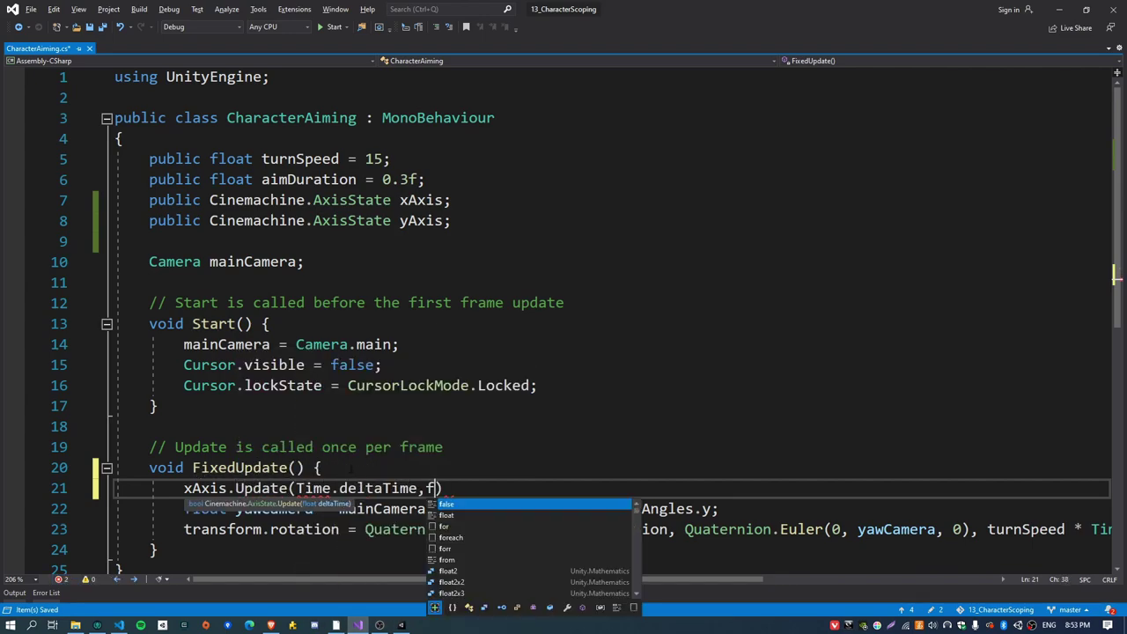
- Change the xAxis.Update argument to Time.fixedDeltaTime and complete the statement with a blank line below it
{"action": "key", "text": "BackSpace"}
{"action": "key", "text": "ctrl+shift+Left"}
{"action": "key", "text": "ctrl+shift+Left"}
{"action": "type", "text": "fix"}
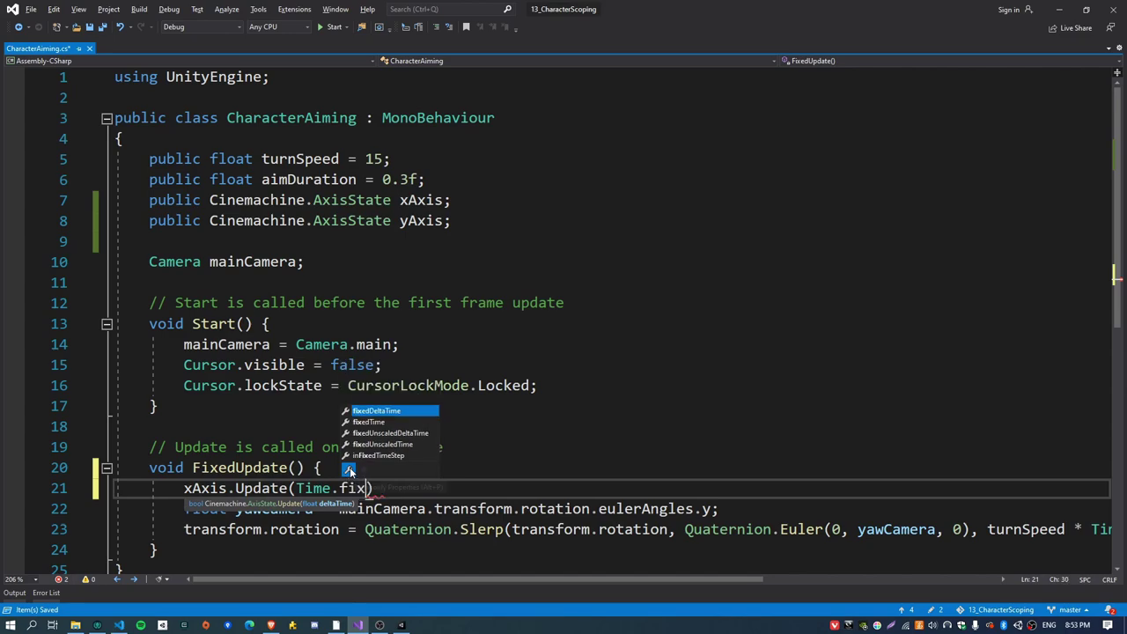
{"action": "key", "text": "Tab"}
{"action": "type", "text": ");"}
{"action": "key", "text": "Return"}
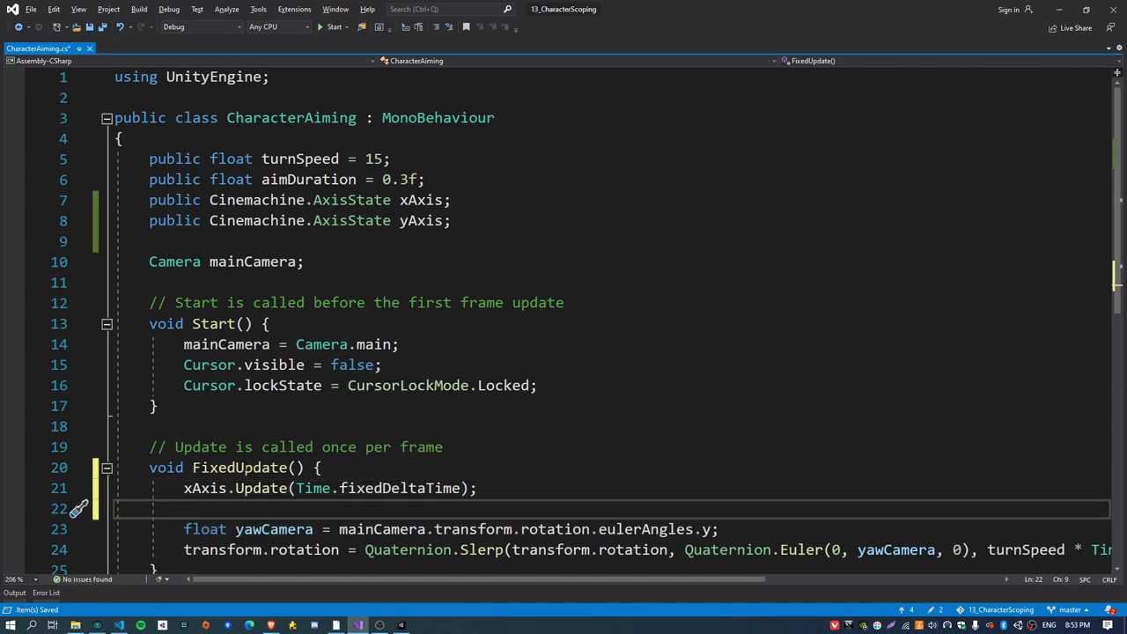
- Duplicate the xAxis update line in FixedUpdate, make the copy yAxis.Update(Time.fixedDeltaTime); and save the script
{"action": "double_click", "coordinate": [237, 467]}
{"action": "scroll", "coordinate": [199, 325], "scroll_direction": "down", "scroll_amount": 1}
{"action": "left_click", "coordinate": [516, 431]}
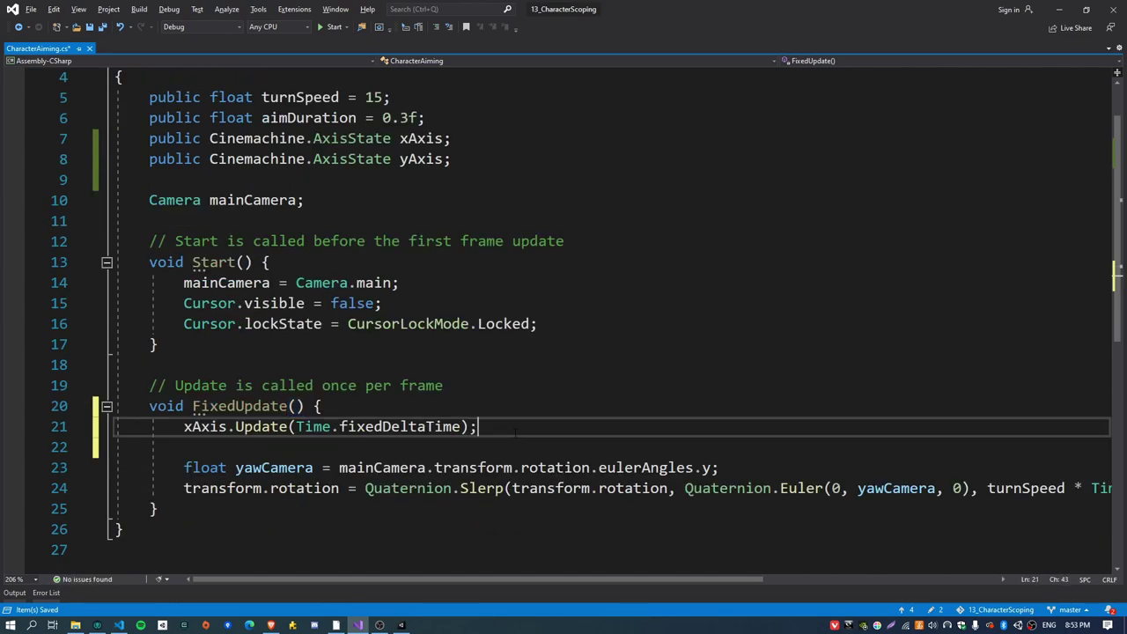
{"action": "key", "text": "shift+Home"}
{"action": "key", "text": "ctrl+c"}
{"action": "key", "text": "Down"}
{"action": "key", "text": "ctrl+v"}
{"action": "key", "text": "Return"}
{"action": "key", "text": "Up"}
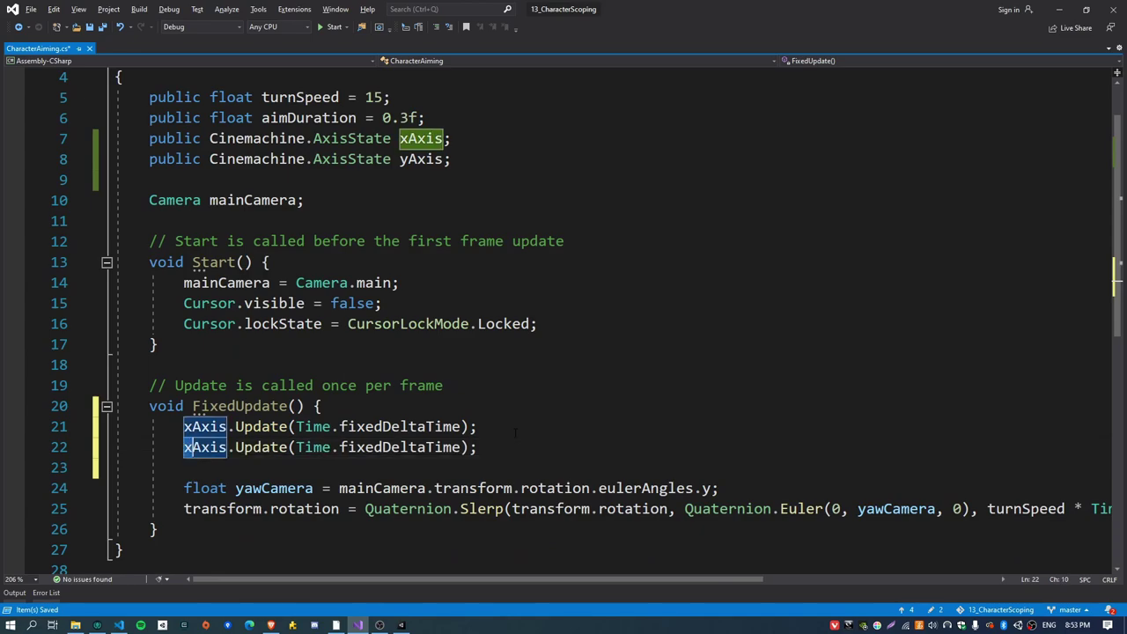
{"action": "key", "text": "Delete"}
{"action": "type", "text": "y"}
{"action": "key", "text": "Right"}
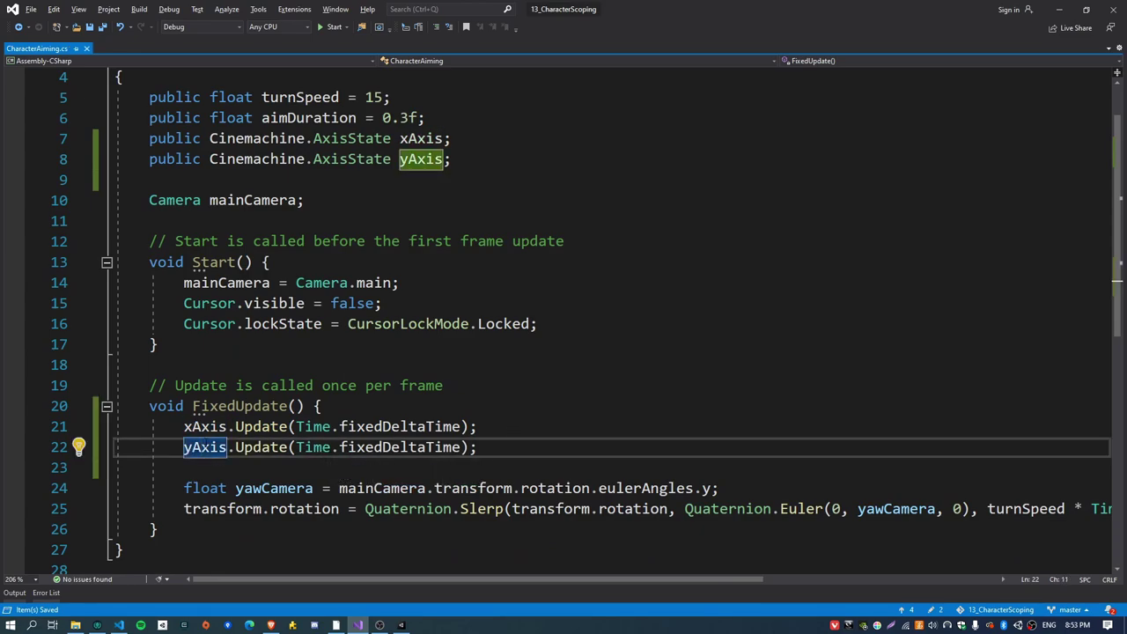
{"action": "double_click", "coordinate": [212, 453]}
{"action": "key", "text": "Down"}
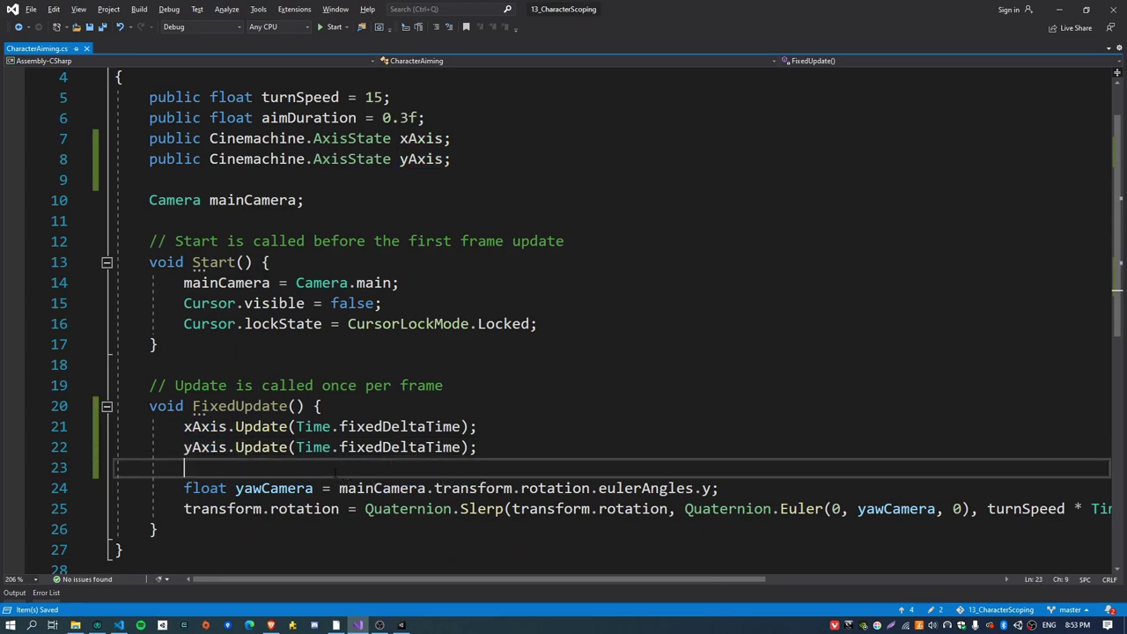
- Switch to Unity to review Character_ThirdPerson's rotation values and reopen the CharacterAiming script
{"action": "key", "text": "alt+Tab"}
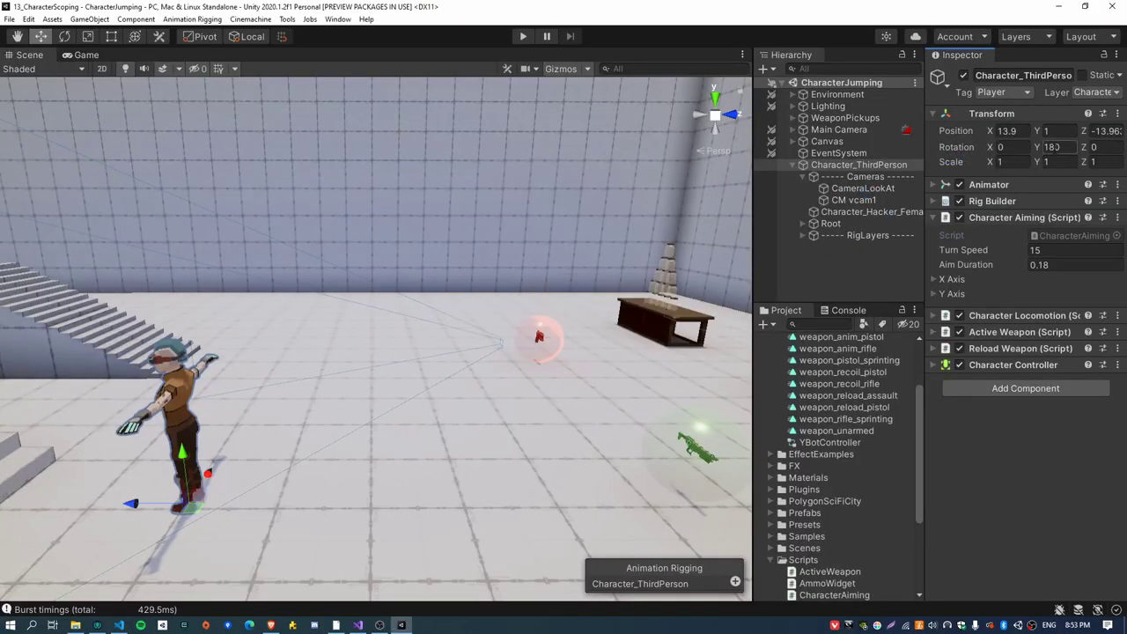
{"action": "left_click", "coordinate": [1096, 147]}
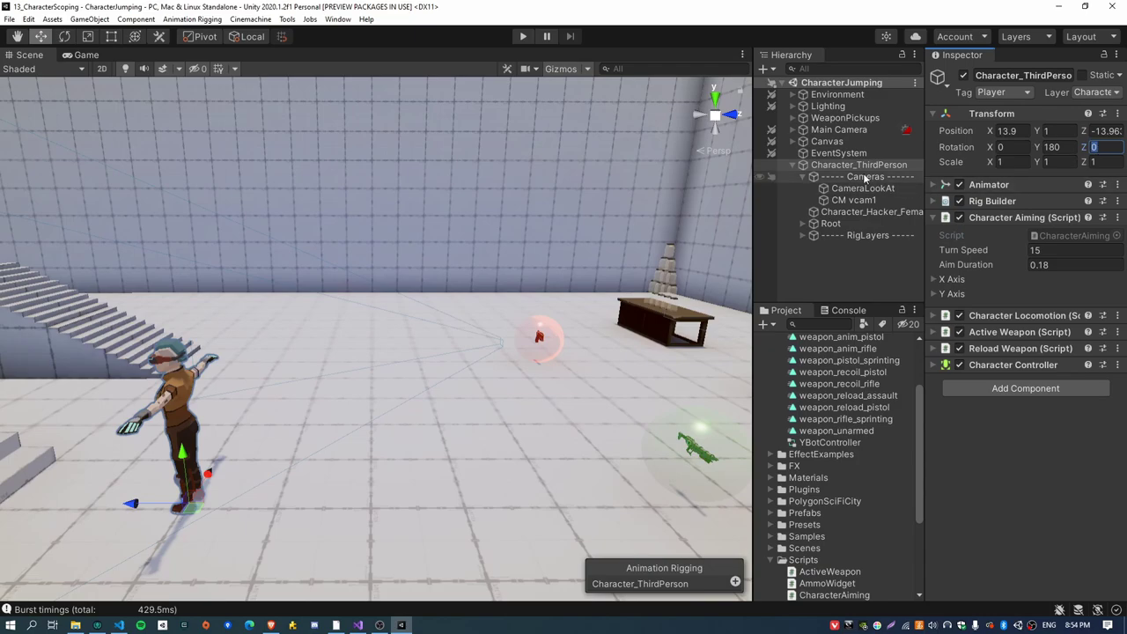
{"action": "double_click", "coordinate": [1059, 234]}
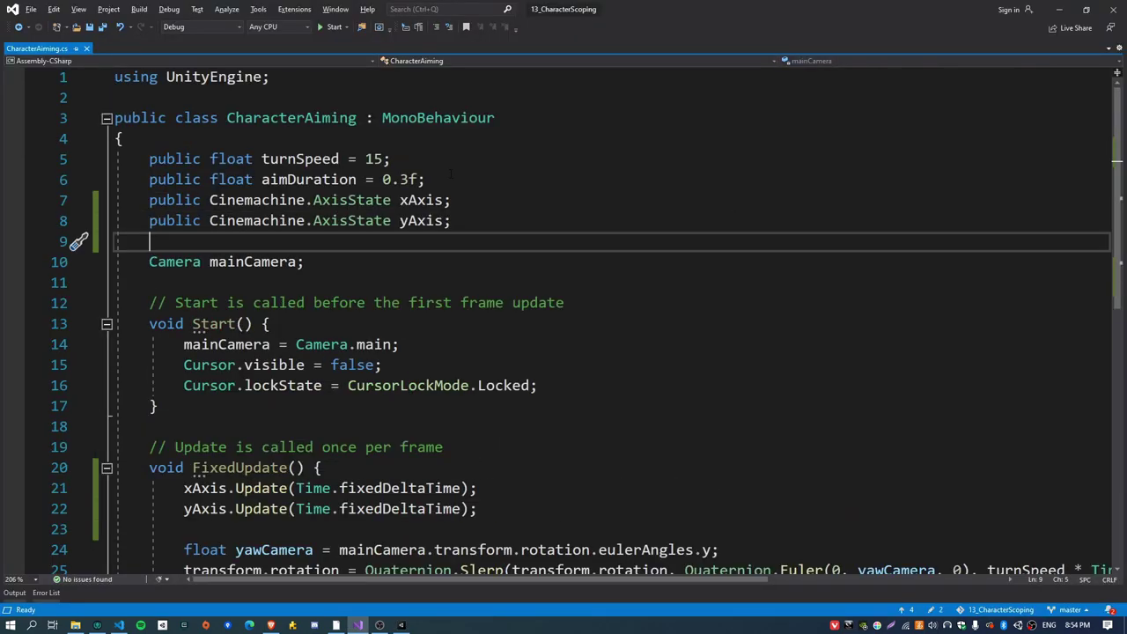
- Declare a public Transform field named cameraLookAt below aimDuration and save the script
{"action": "left_click", "coordinate": [451, 176]}
{"action": "key", "text": "Return"}
{"action": "type", "text": "public"}
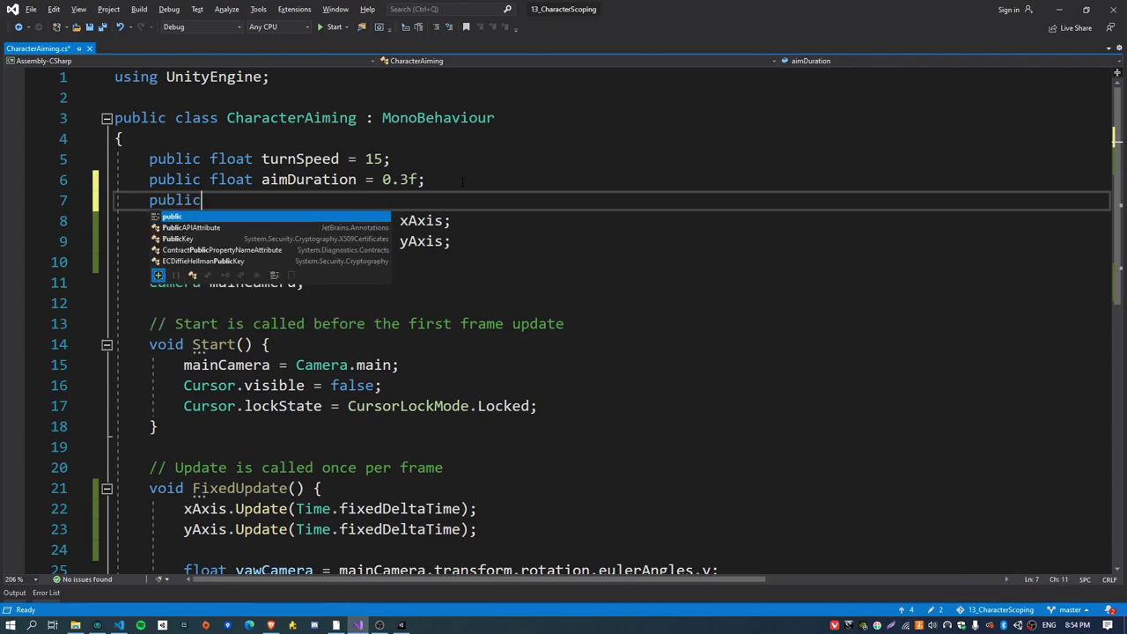
{"action": "type", "text": " Transform "}
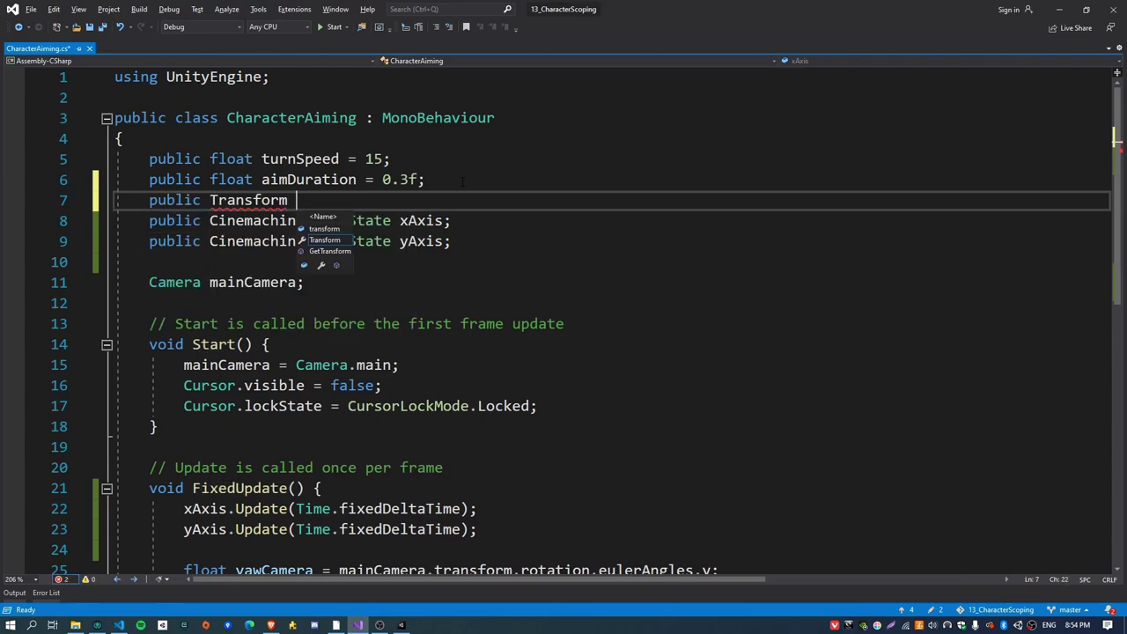
{"action": "type", "text": "cameraLoo"}
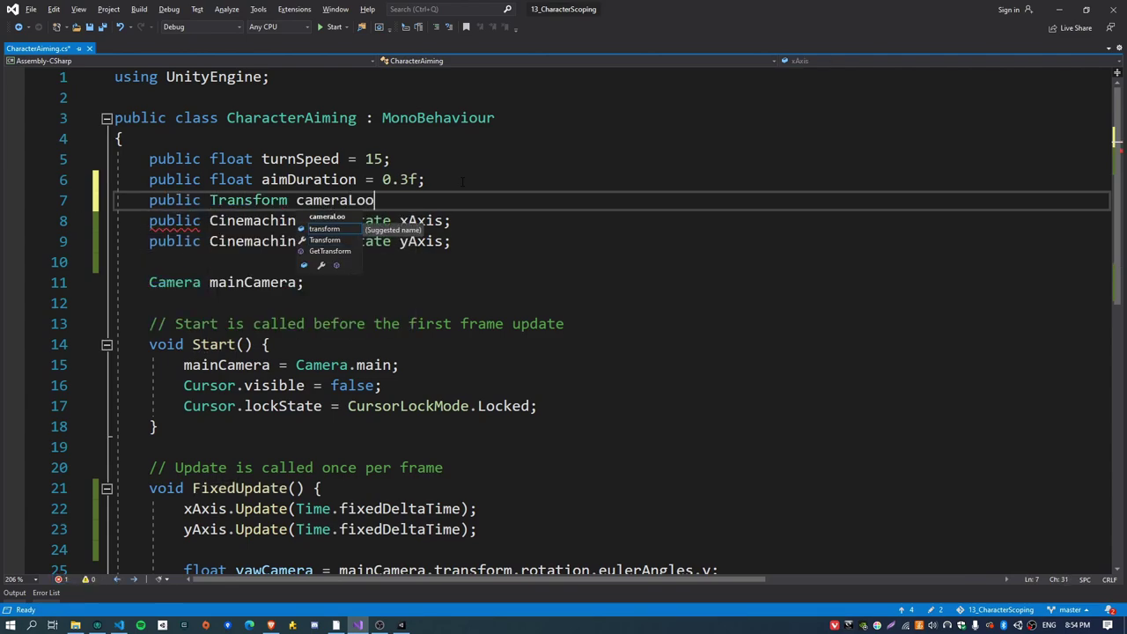
{"action": "type", "text": "kAt;"}
{"action": "key", "text": "ctrl+s"}
- Switch to Unity, assign the CameraLookAt object to Character Aiming's Camera Look At field, and return to the script
{"action": "key", "text": "alt+Tab"}
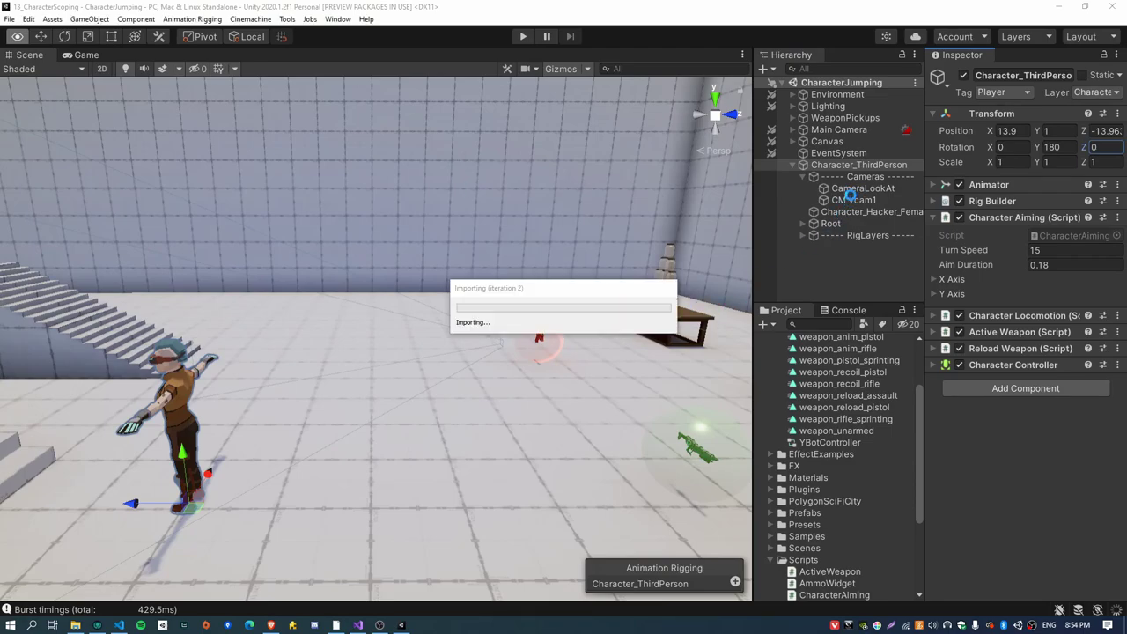
{"action": "left_click_drag", "start_coordinate": [858, 188], "coordinate": [1050, 279]}
{"action": "key", "text": "alt+Tab"}
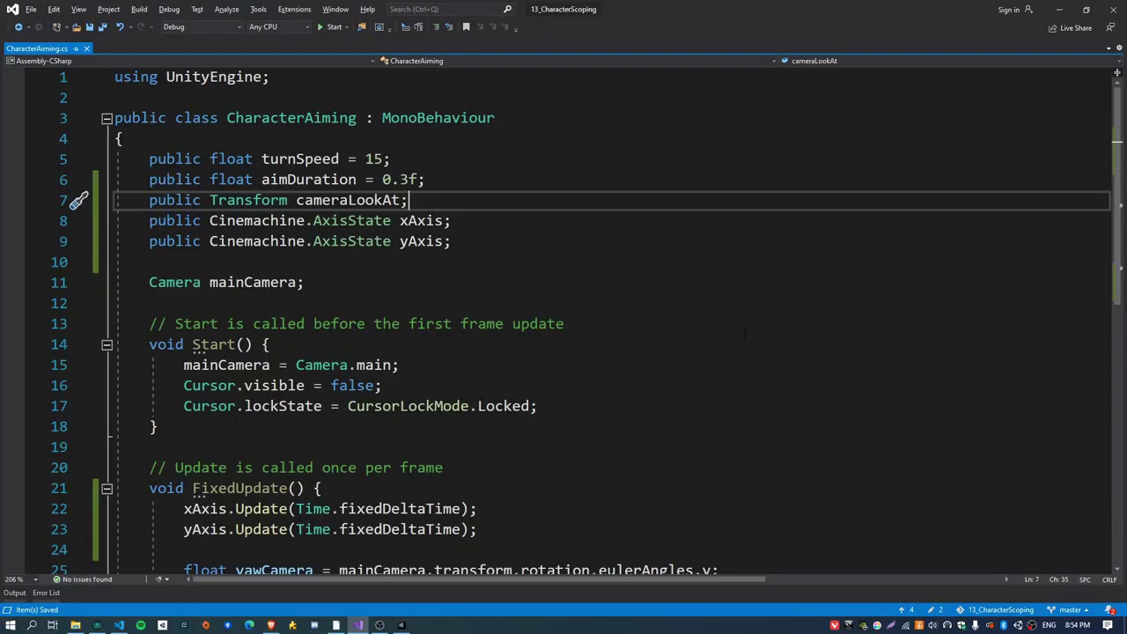
- Below the axis updates in FixedUpdate, start assigning a new Vector3 to cameraLookAt.eulerAngles
{"action": "scroll", "coordinate": [564, 317], "scroll_direction": "down", "scroll_amount": 1}
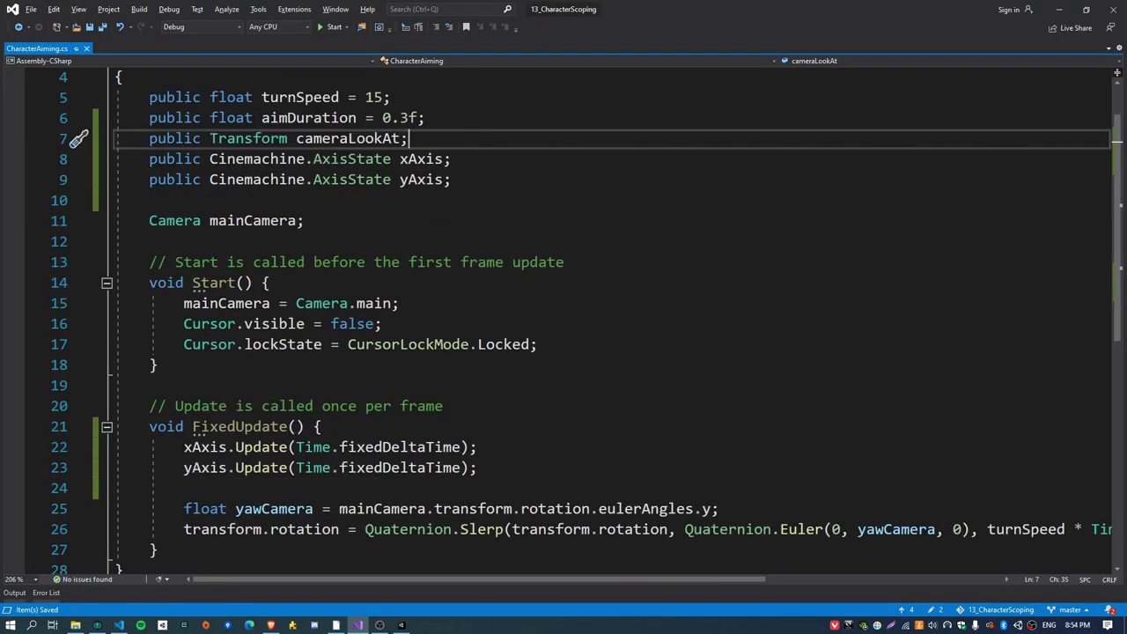
{"action": "left_click_drag", "start_coordinate": [115, 448], "coordinate": [503, 468]}
{"action": "left_click", "coordinate": [503, 468]}
{"action": "key", "text": "Return"}
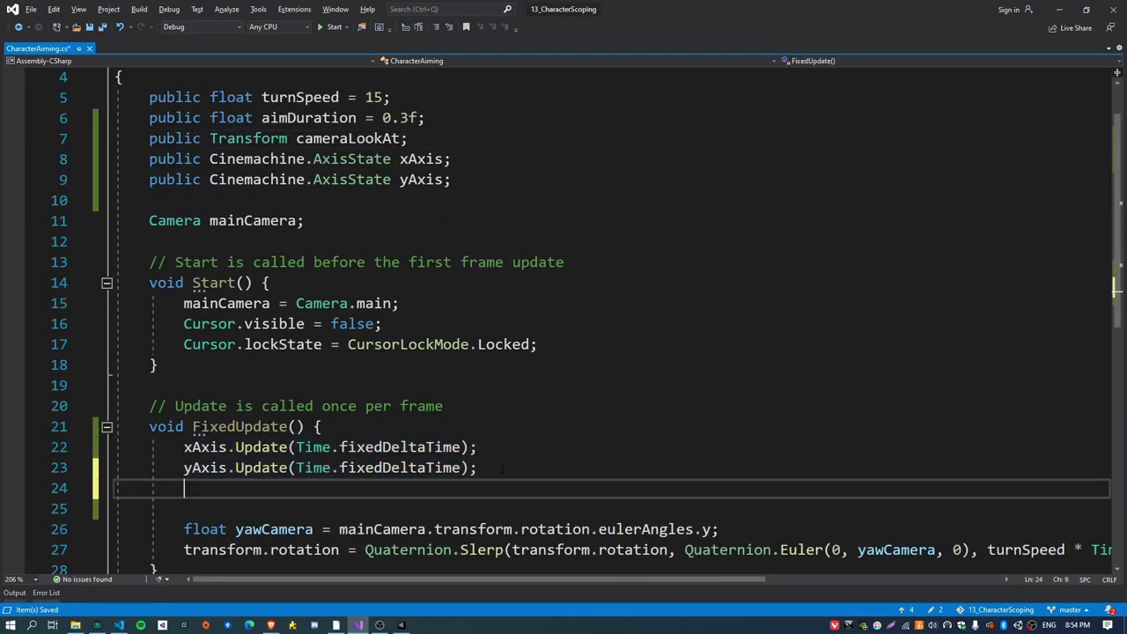
{"action": "key", "text": "Return"}
{"action": "type", "text": "cameraLookAt."}
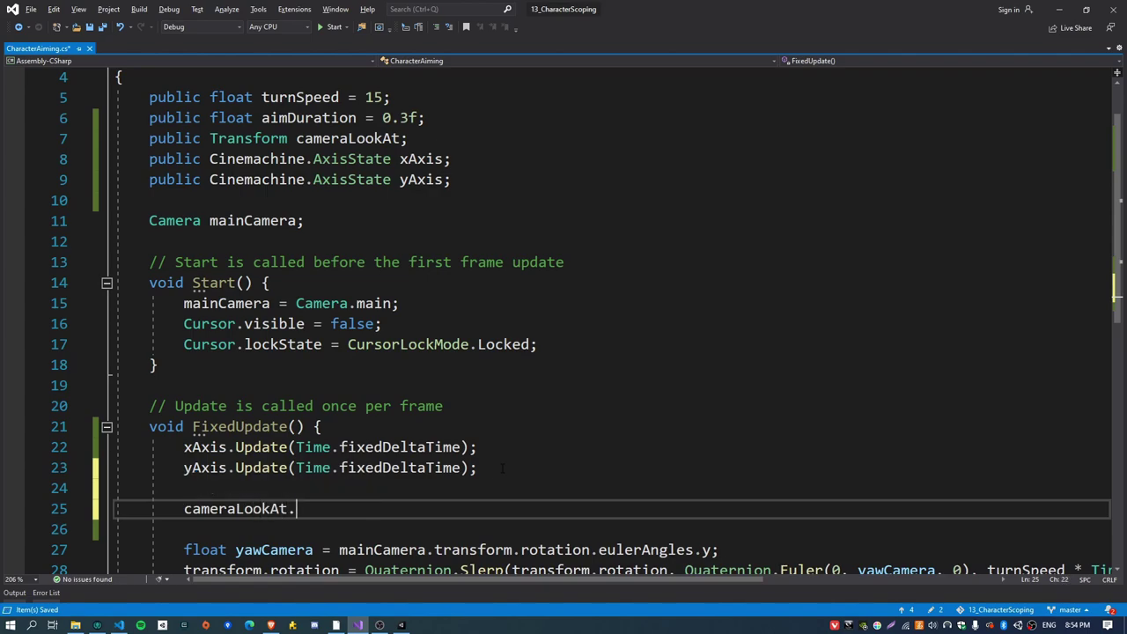
{"action": "type", "text": "eulerAngles"}
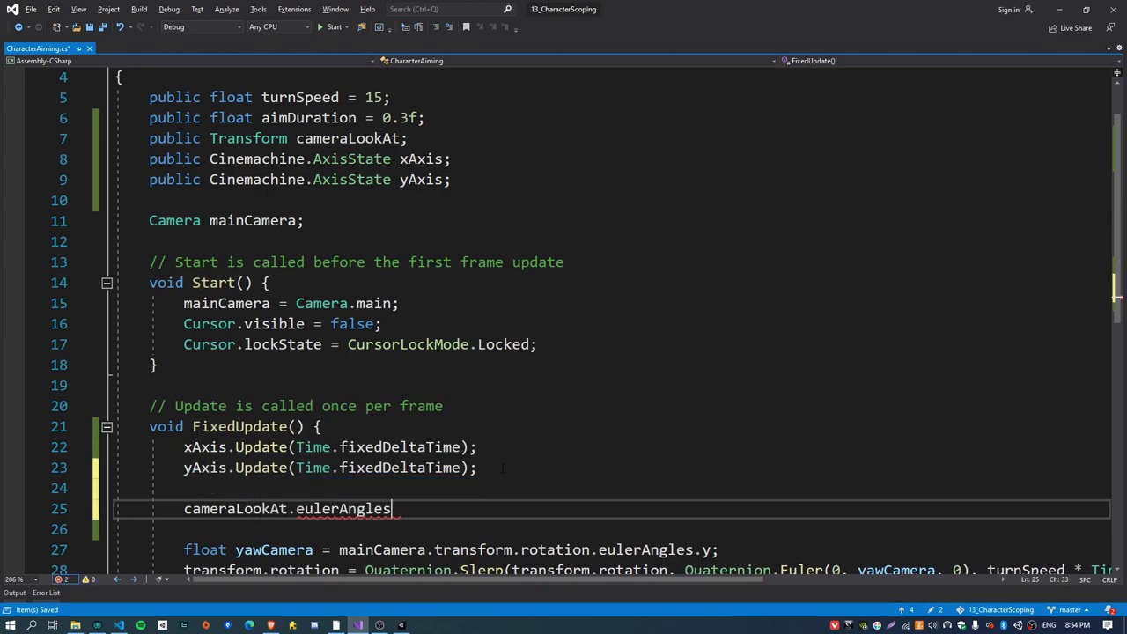
{"action": "type", "text": " = new Vecto"}
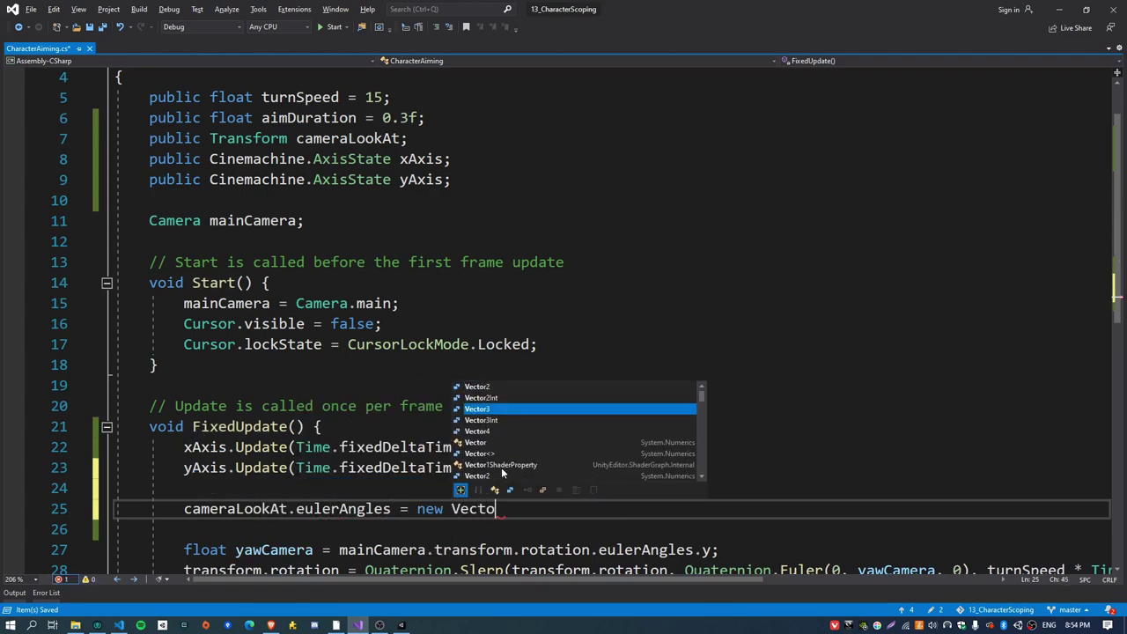
{"action": "type", "text": "r3"}
{"action": "key", "text": "Escape"}
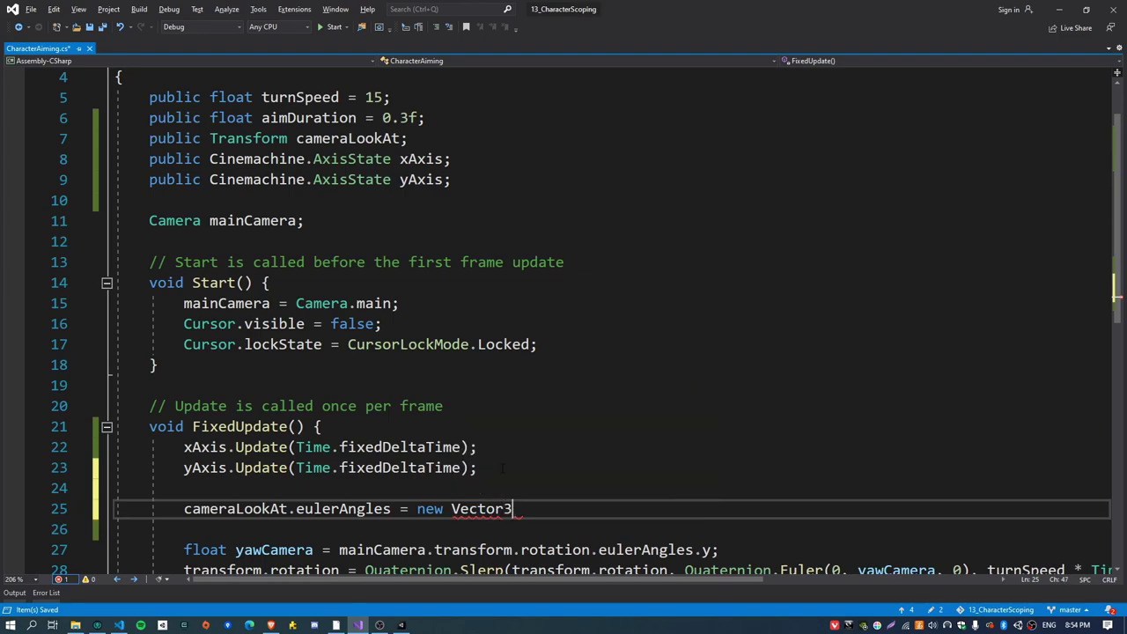
{"action": "type", "text": "("}
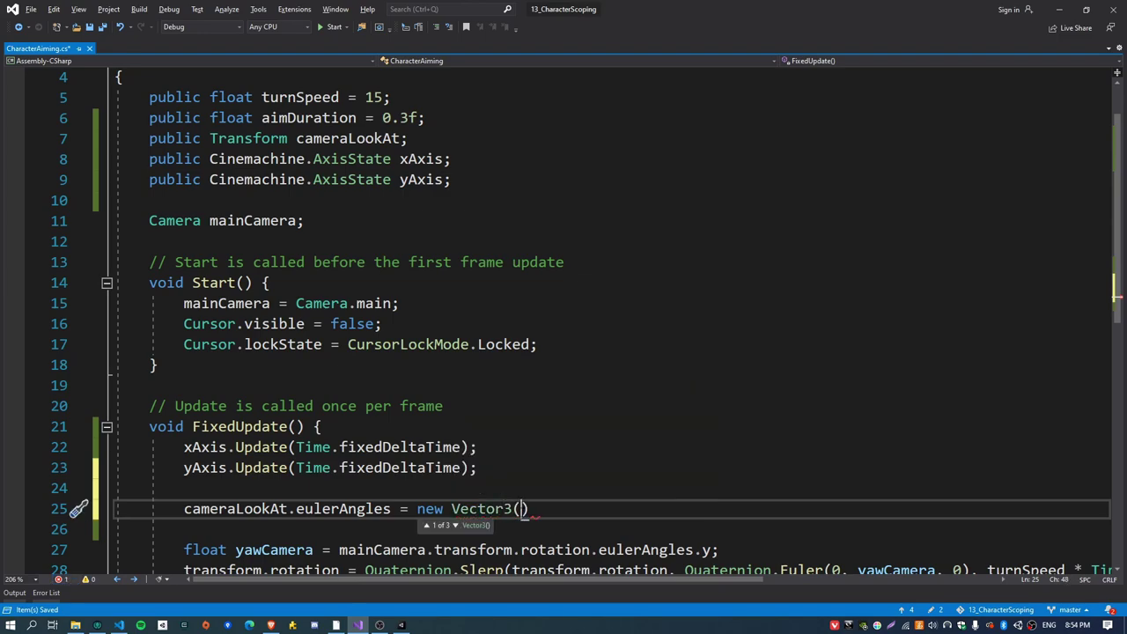
- Fill in the Vector3 arguments as yAxis.Value, xAxis.Value, 0, complete the statement, and save the script
{"action": "double_click", "coordinate": [190, 473]}
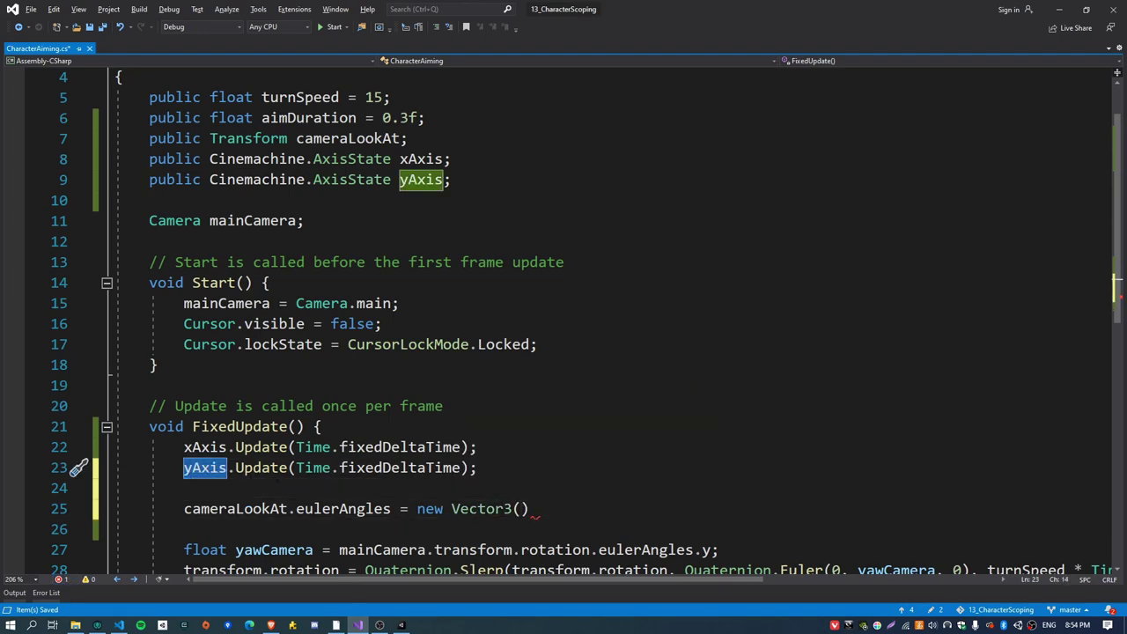
{"action": "key", "text": "ctrl+c"}
{"action": "left_click", "coordinate": [521, 509]}
{"action": "key", "text": "ctrl+v"}
{"action": "type", "text": ".va"}
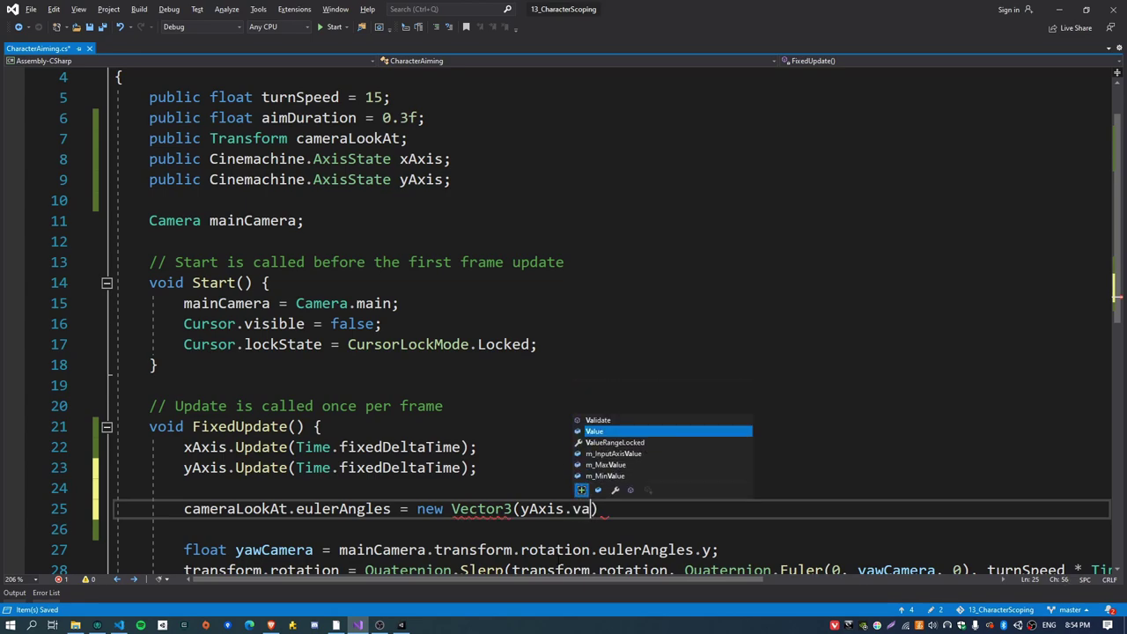
{"action": "key", "text": "Tab"}
{"action": "type", "text": ", "}
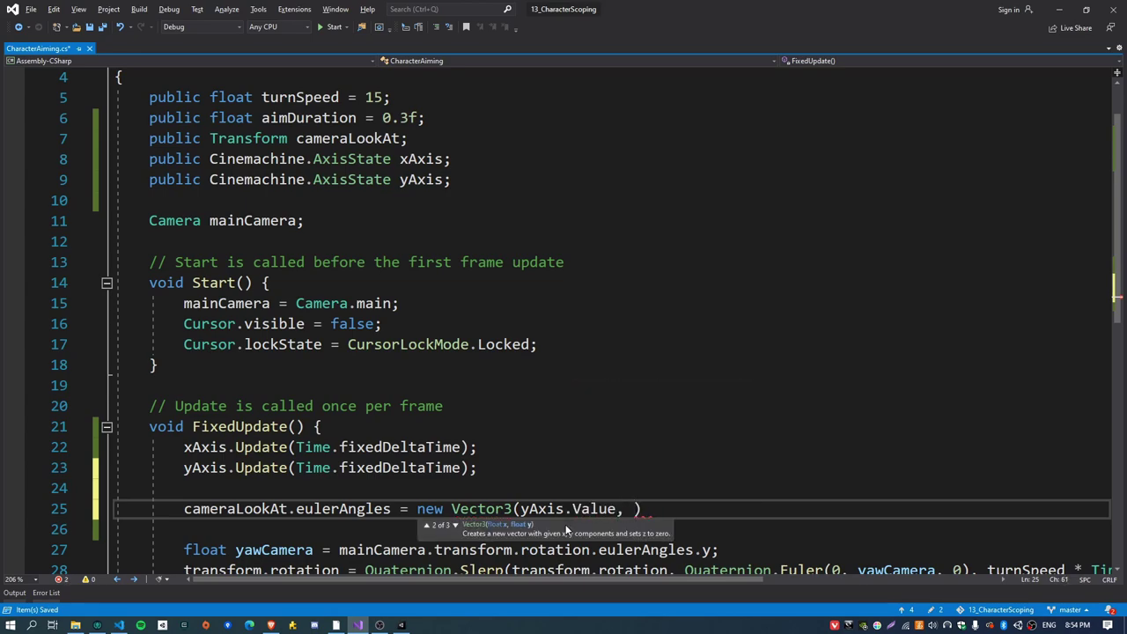
{"action": "type", "text": "xAxis.valu"}
{"action": "key", "text": "Tab"}
{"action": "type", "text": ", "}
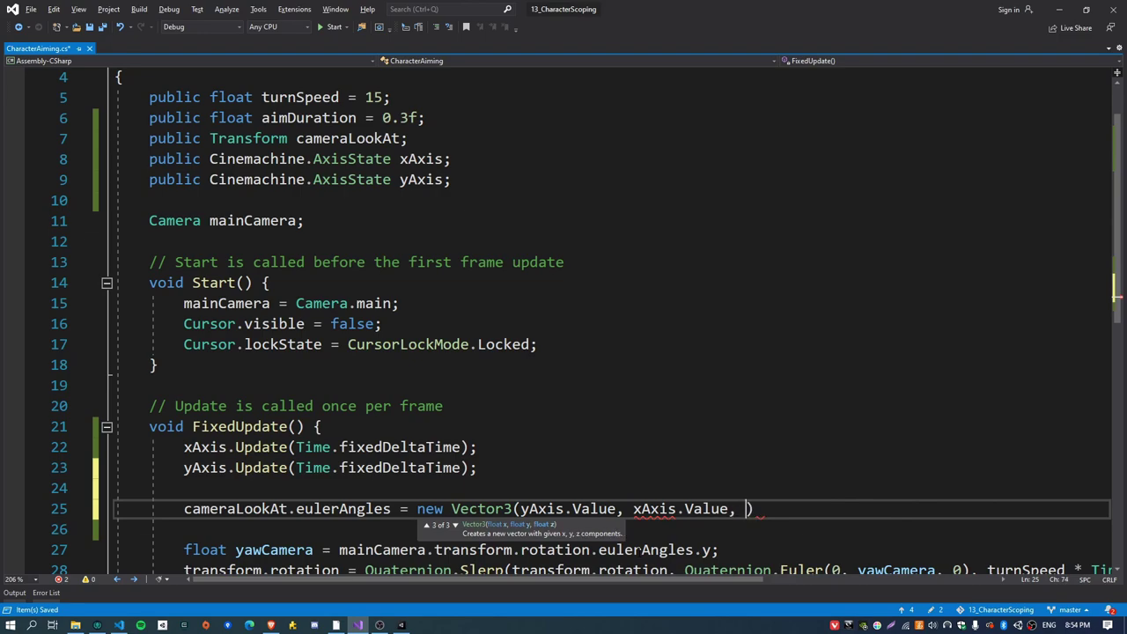
{"action": "type", "text": "0);"}
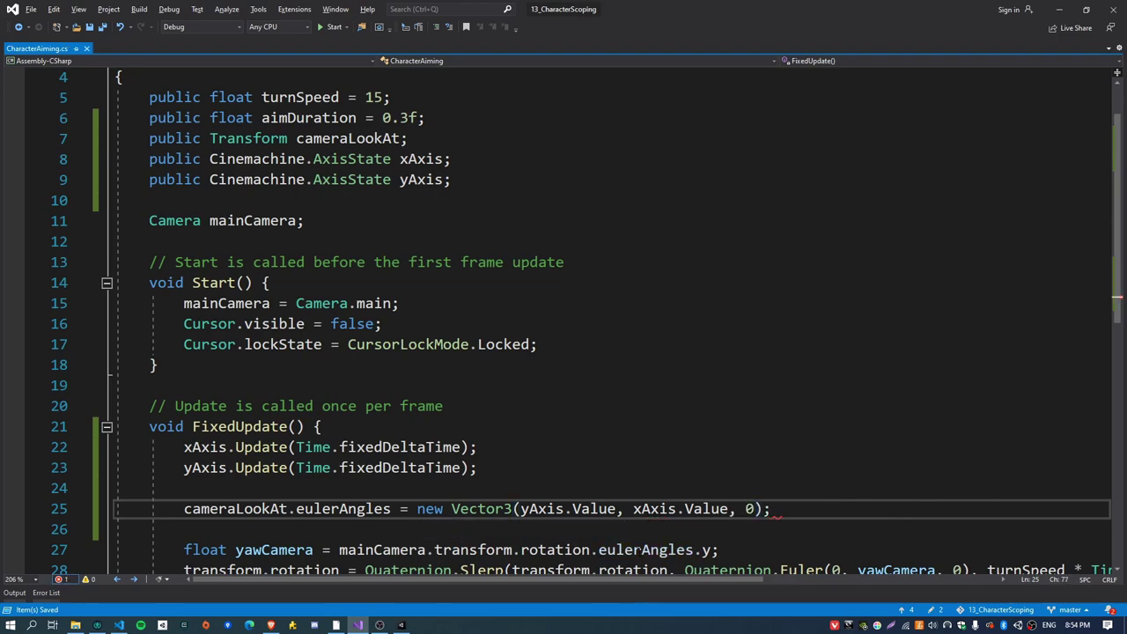
- Switch to Unity and play the scene, test the mouse-driven follow camera while moving and firing a weapon, and stop play mode
{"action": "scroll", "coordinate": [576, 449], "scroll_direction": "down", "scroll_amount": 1}
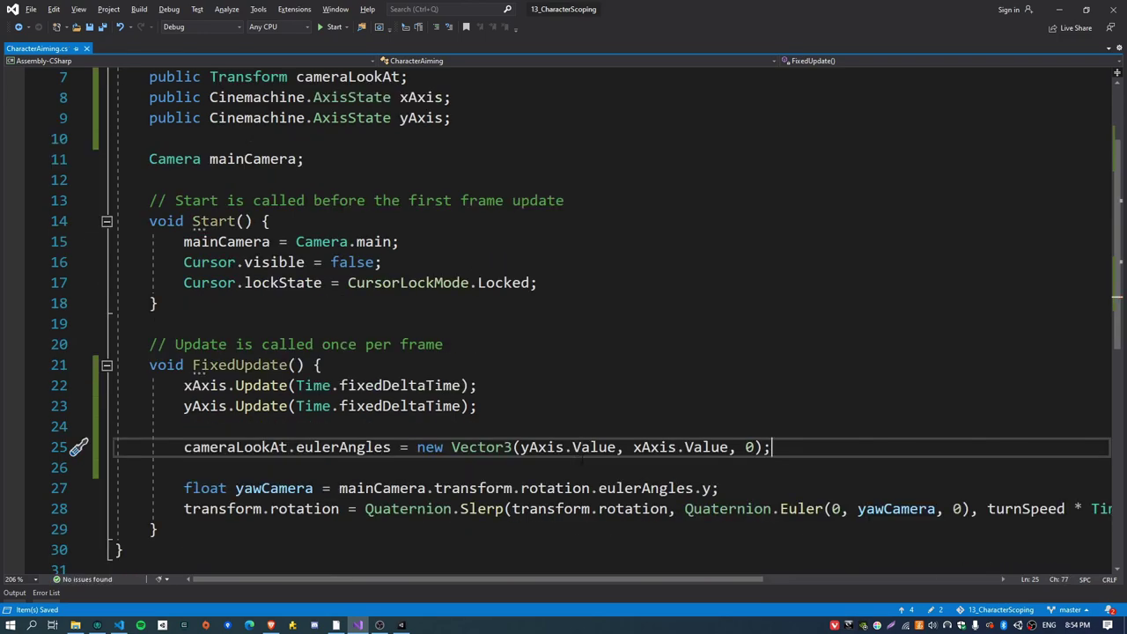
{"action": "key", "text": "alt+Tab"}
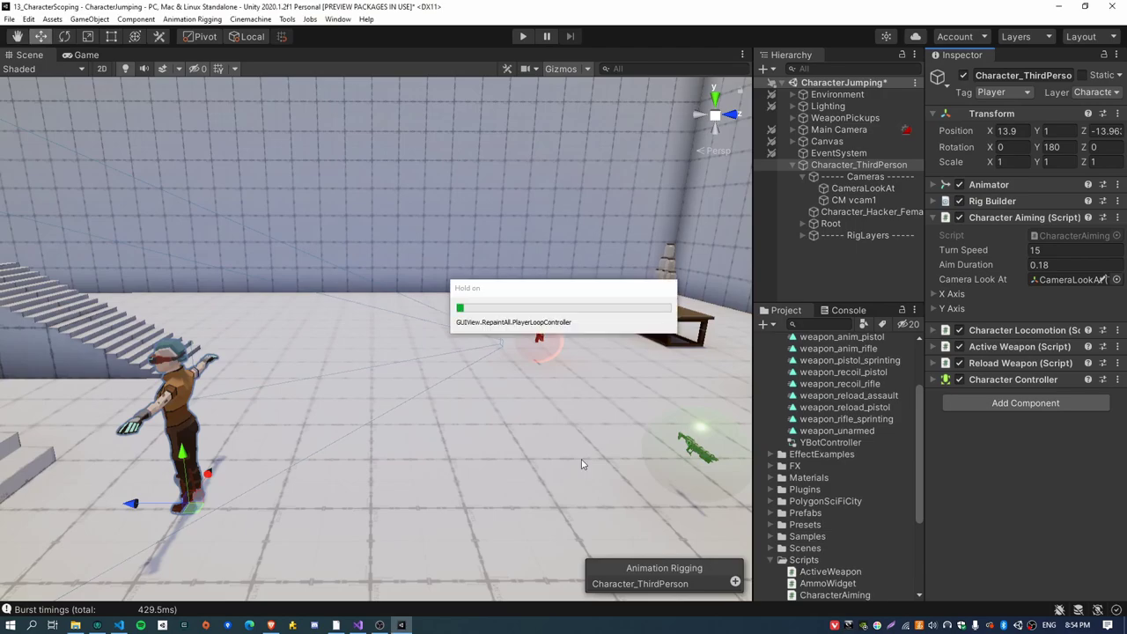
{"action": "left_click", "coordinate": [524, 36]}
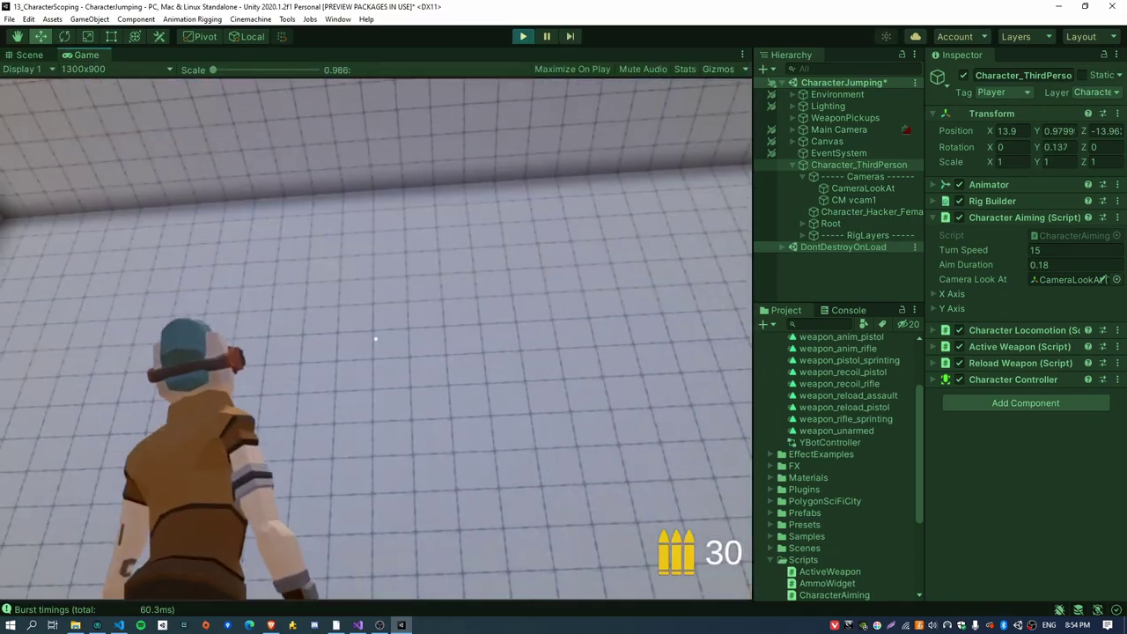
{"action": "key", "text": "w"}
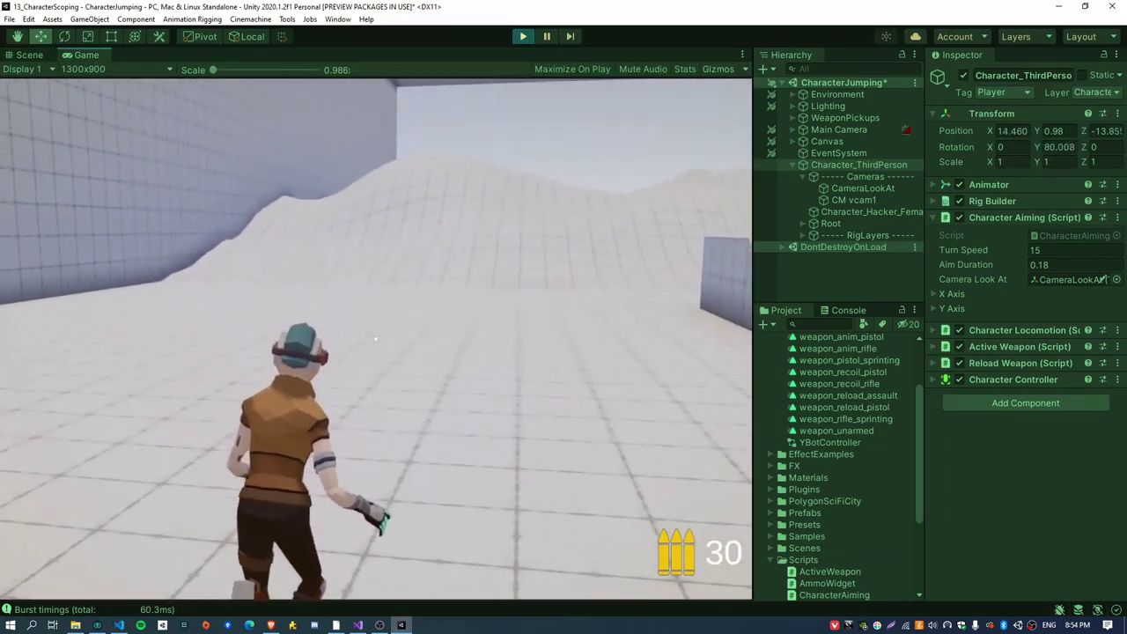
{"action": "key", "text": "w"}
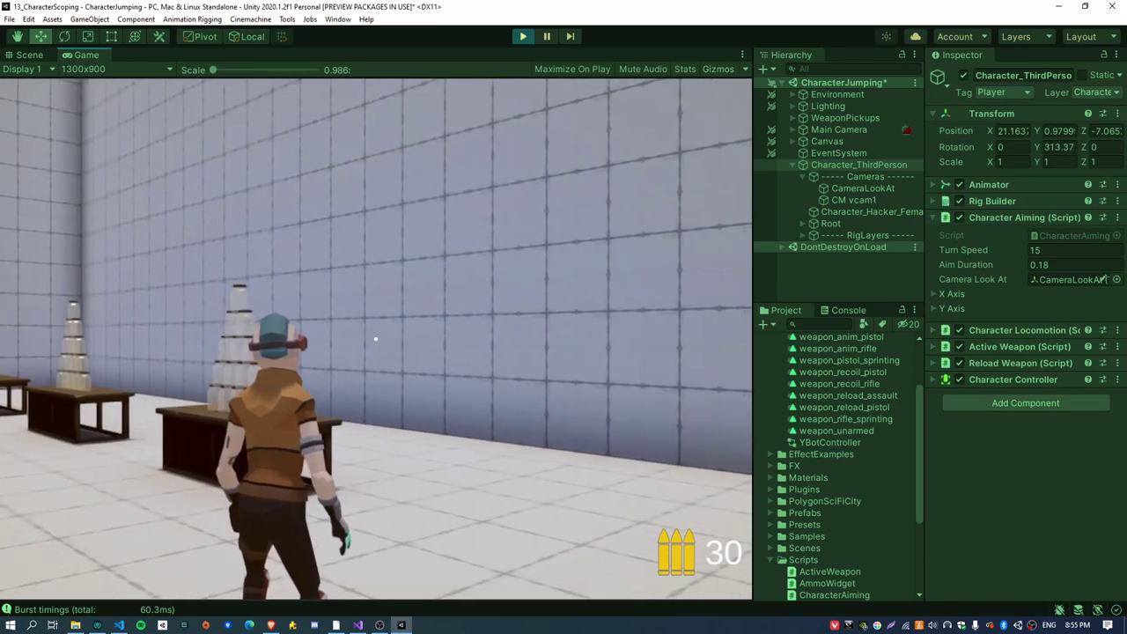
{"action": "key", "text": "w"}
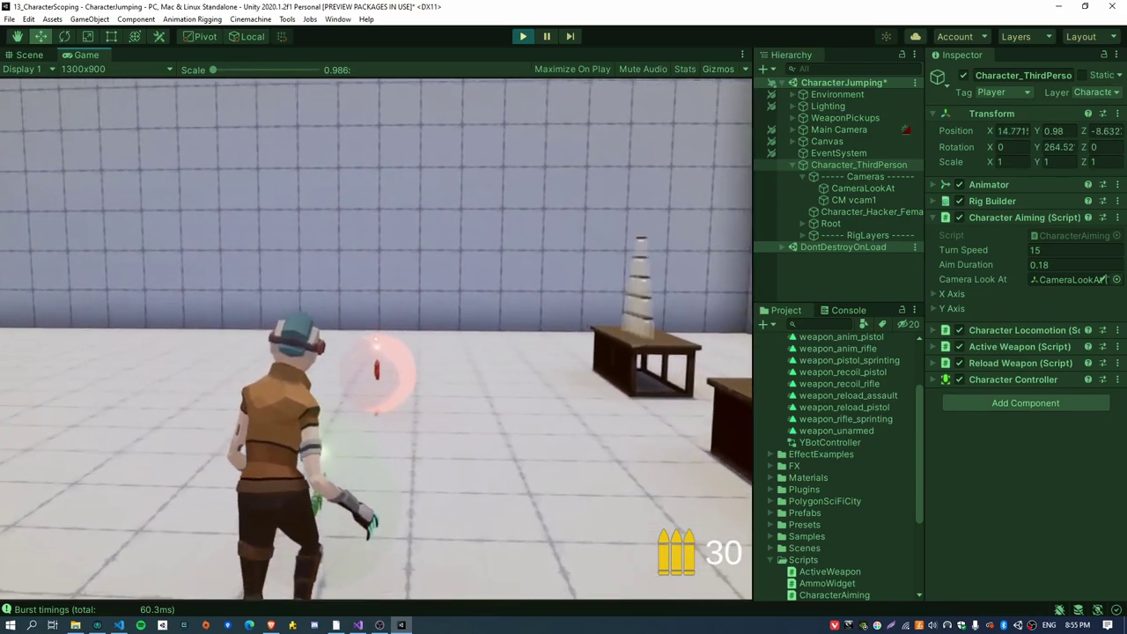
{"action": "left_click", "coordinate": [377, 343]}
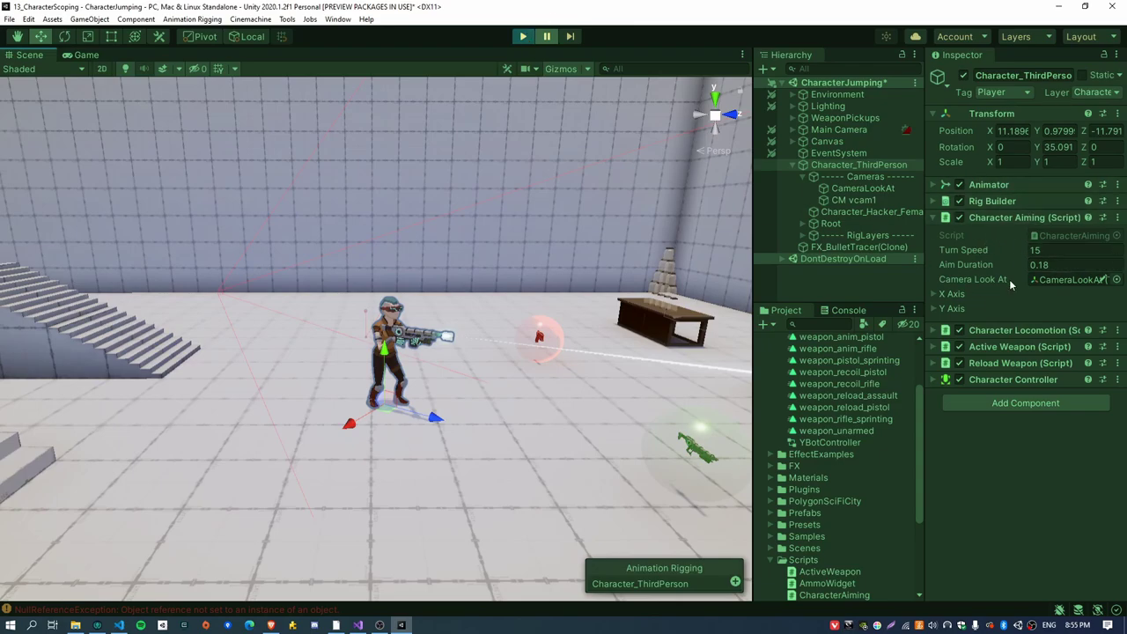
{"action": "left_click", "coordinate": [522, 36]}
- Play the scene again, collect a weapon, and move the armed character in several directions to check the follow camera
{"action": "left_click", "coordinate": [522, 36]}
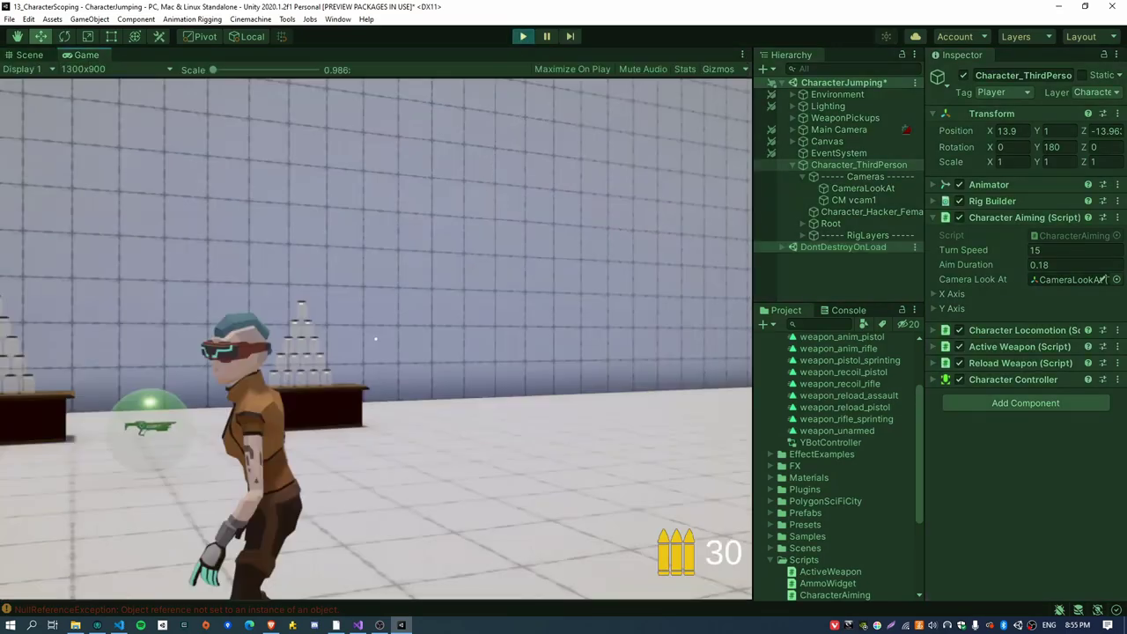
{"action": "key", "text": "w"}
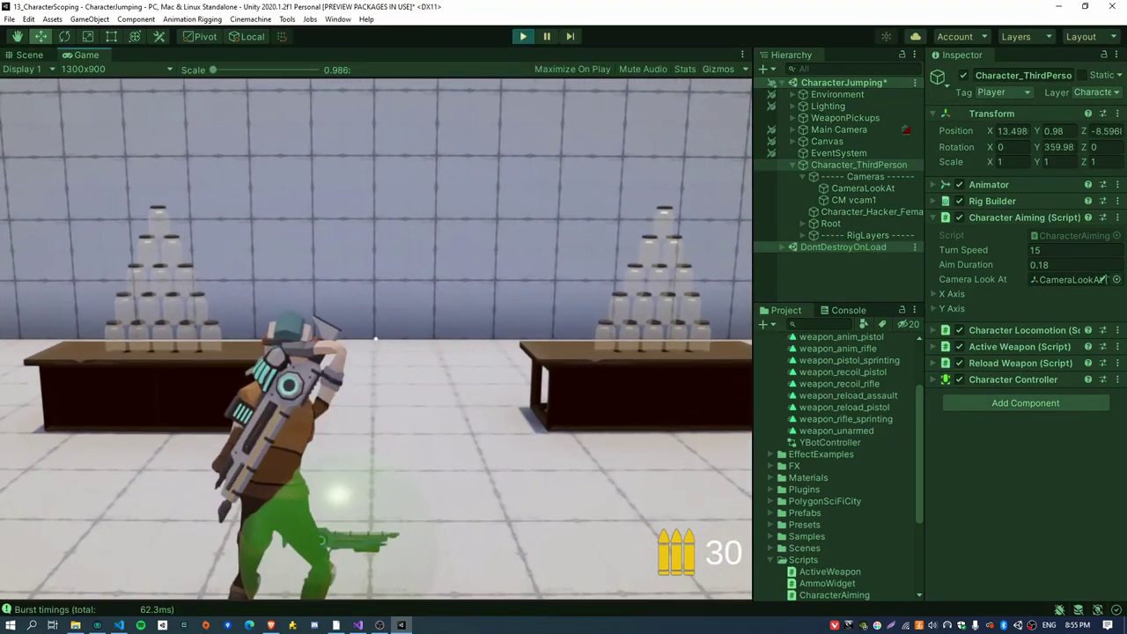
{"action": "key", "text": "d"}
{"action": "key", "text": "d"}
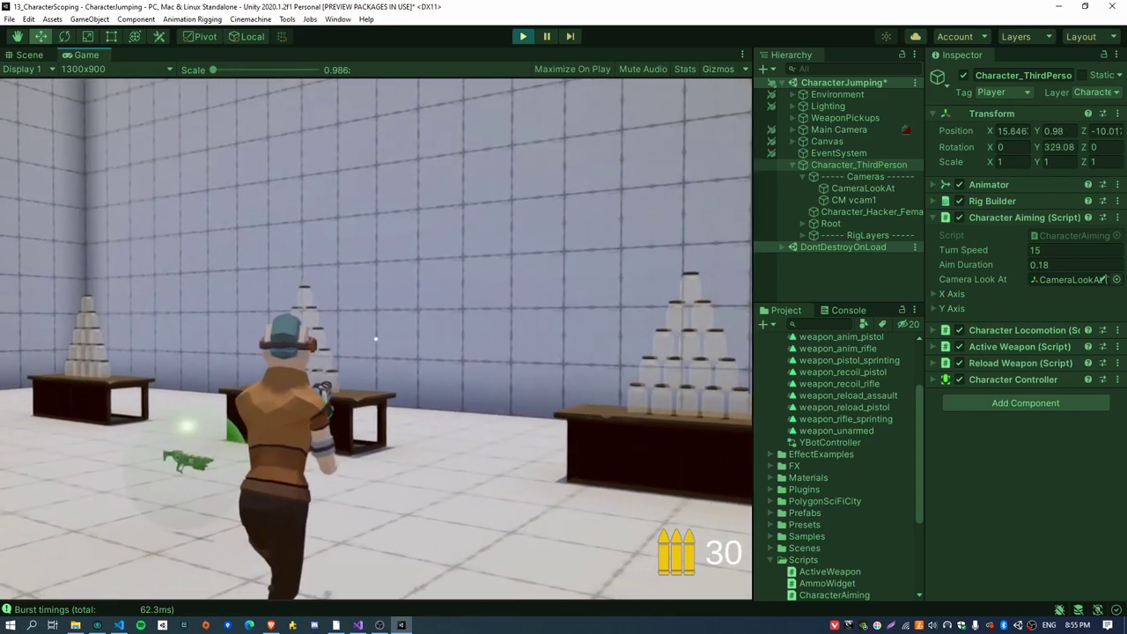
{"action": "key", "text": "w"}
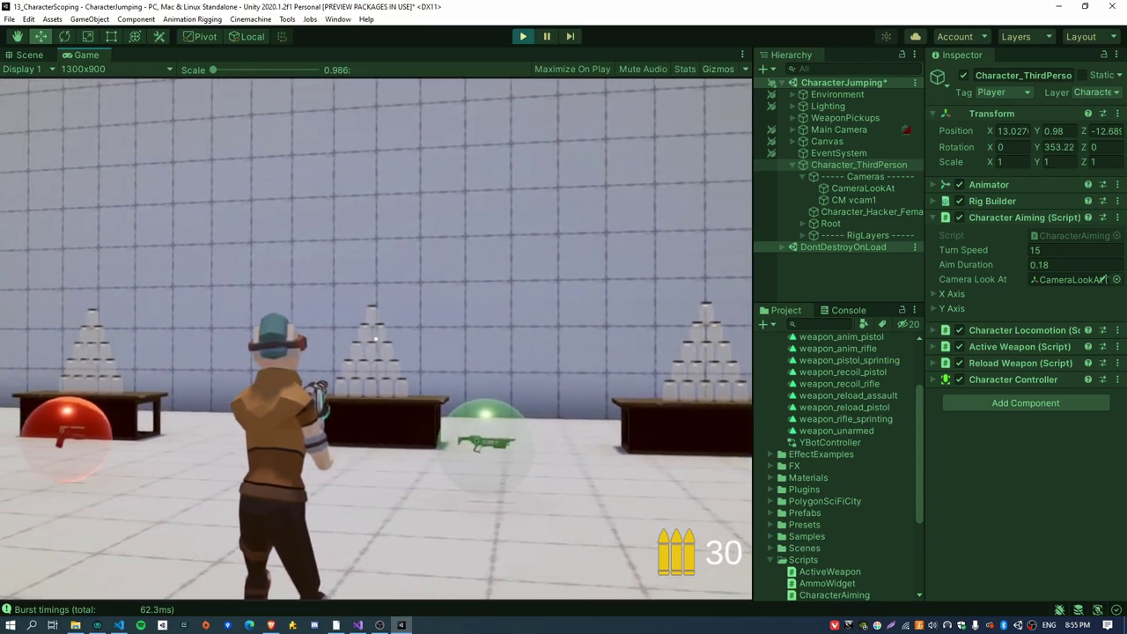
{"action": "key", "text": "w"}
{"action": "key", "text": "d"}
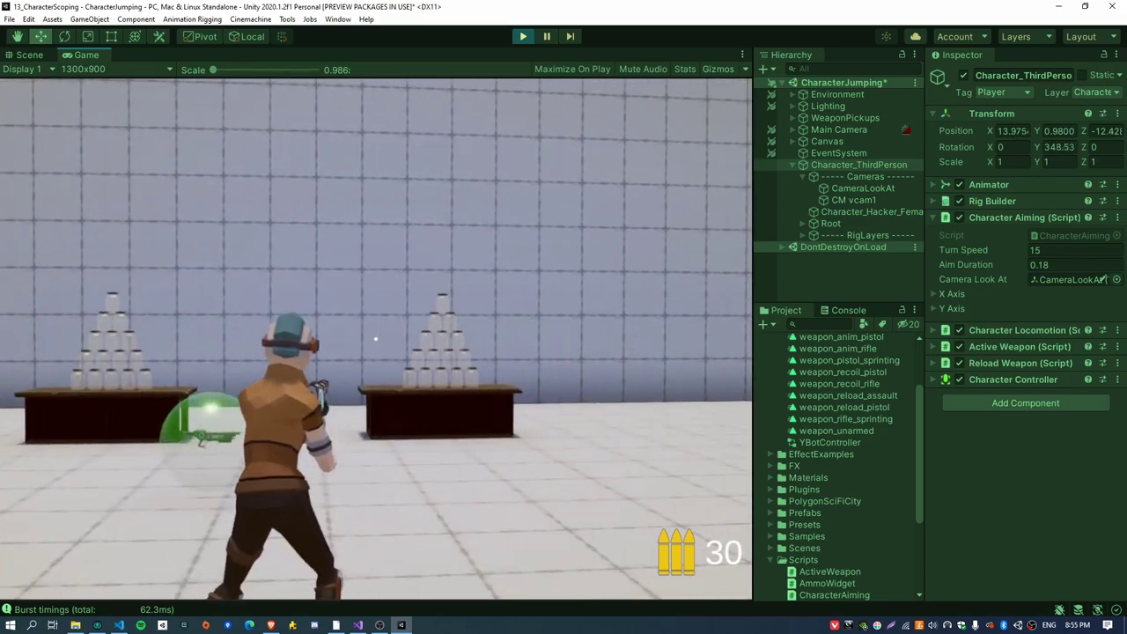
{"action": "key", "text": "d"}
{"action": "key", "text": "s"}
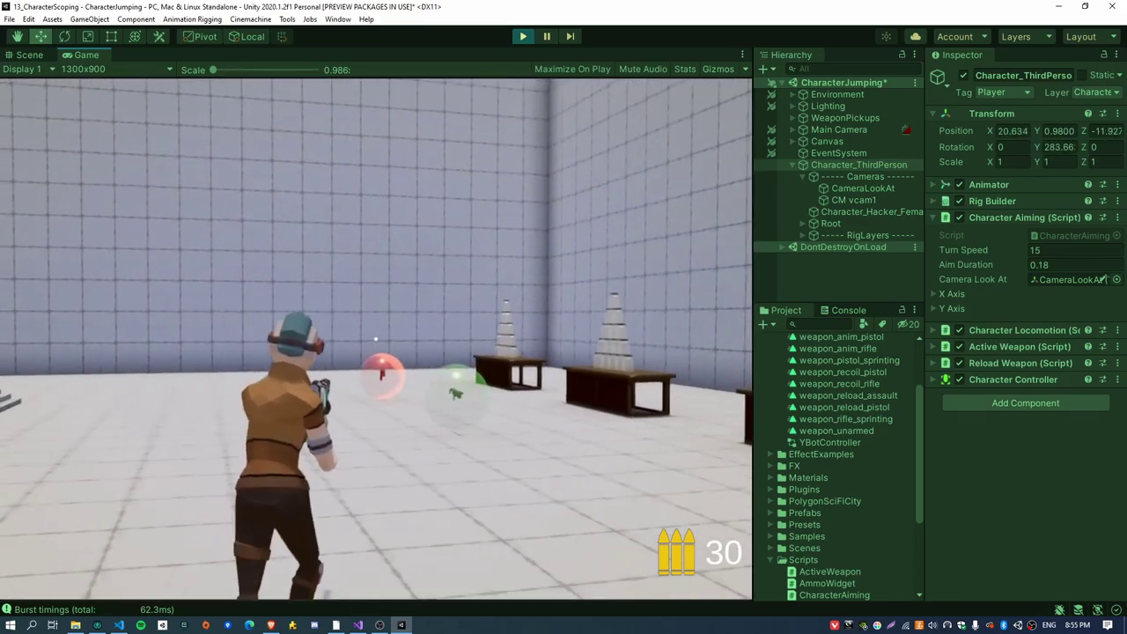
- Aim the camera steeply upward and back to level to check how it handles the floor behind the character
{"action": "key", "text": "w"}
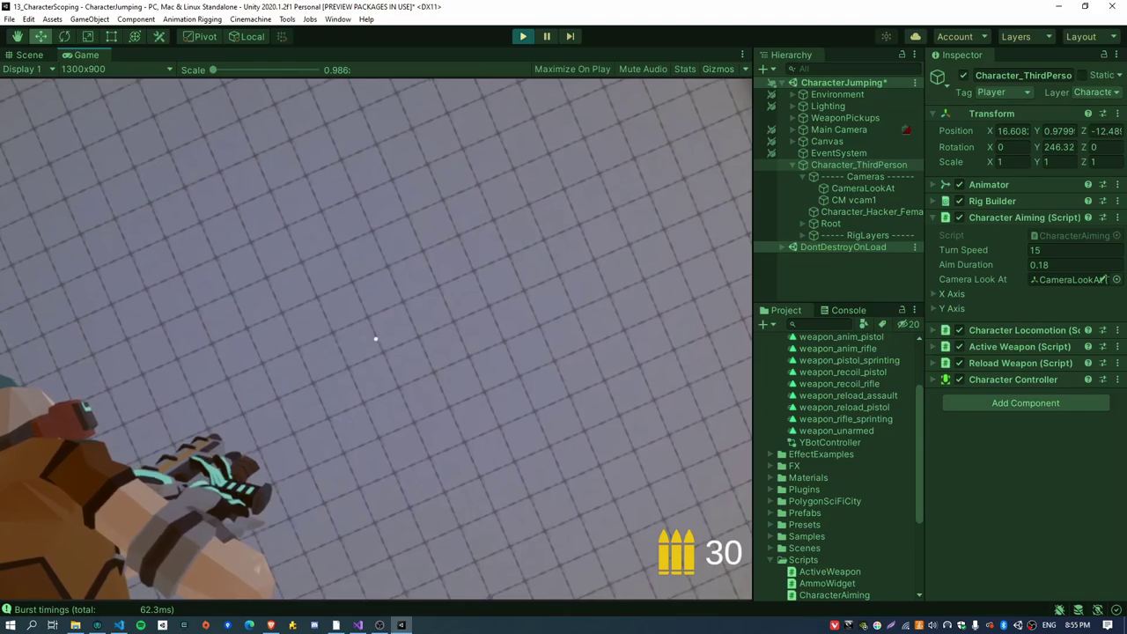
{"action": "right_click_drag", "start_coordinate": [375, 338], "coordinate": [375, 339]}
{"action": "key", "text": "Escape"}
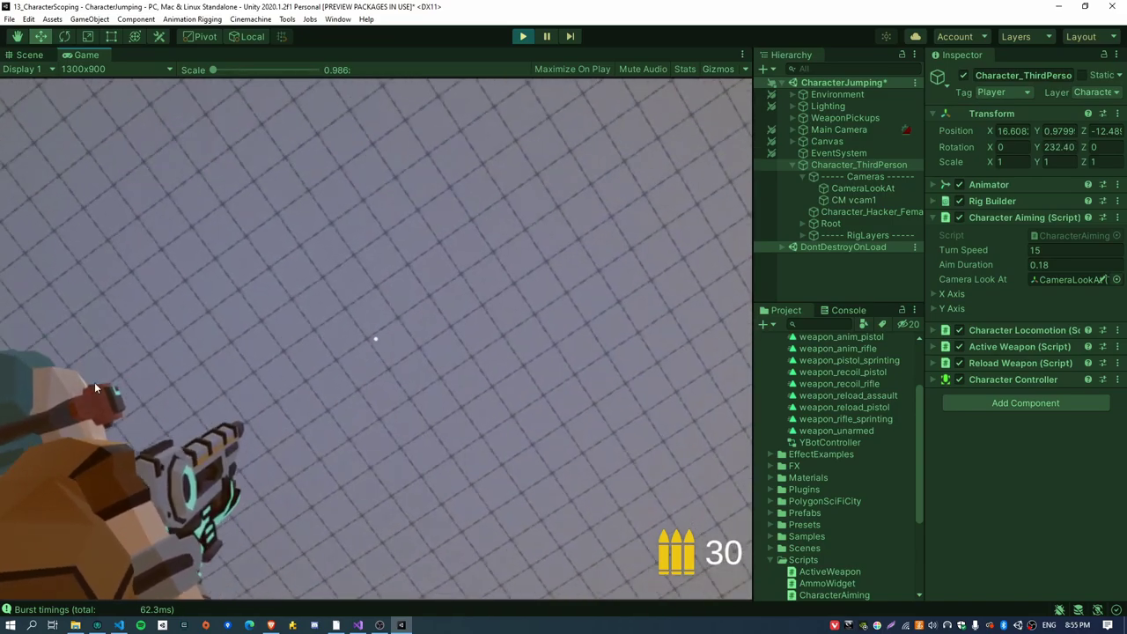
{"action": "right_click_drag", "start_coordinate": [118, 392], "coordinate": [395, 385]}
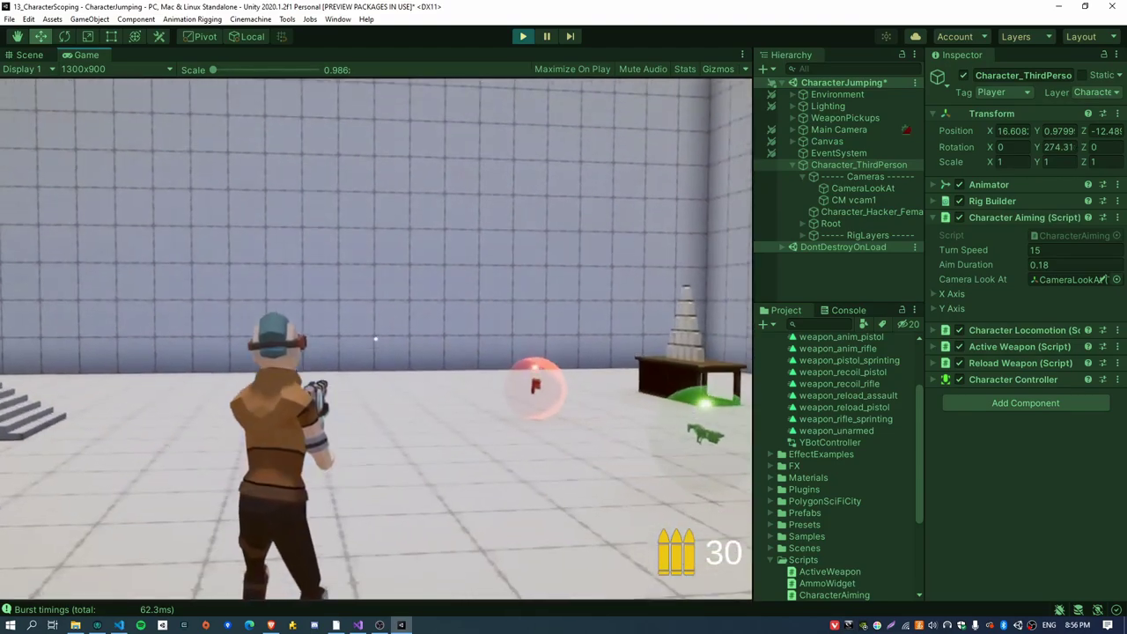
{"action": "key", "text": "a"}
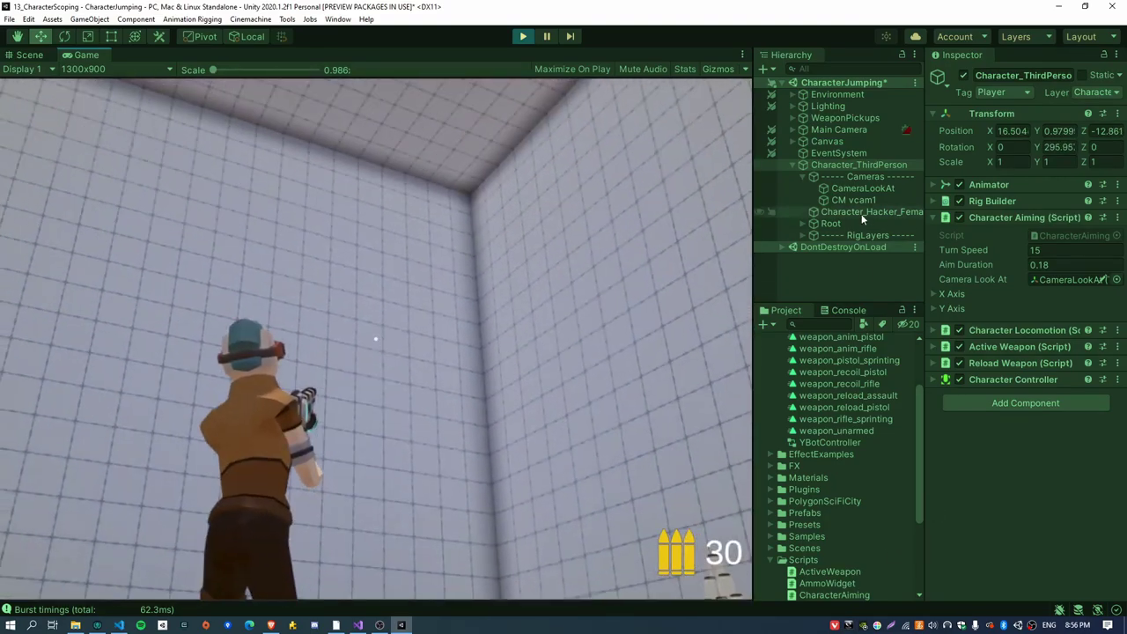
- While playing, expand CM vcam1's 3rd Person Follow body settings and try Camera Distance at 1.1 and 4.03
{"action": "left_click", "coordinate": [854, 199]}
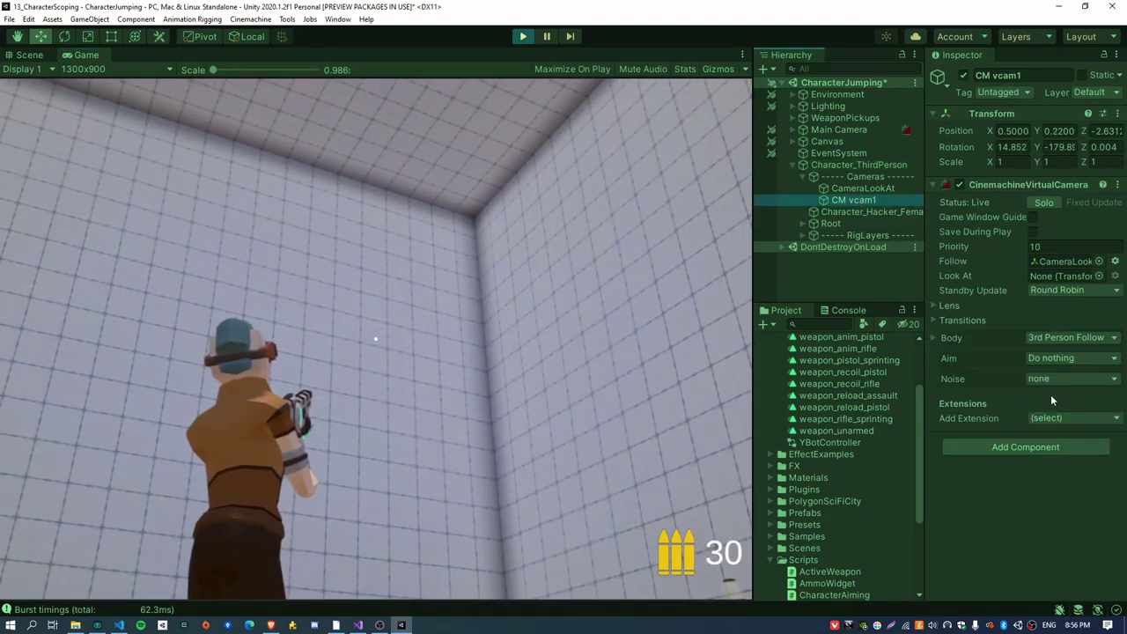
{"action": "left_click", "coordinate": [959, 339]}
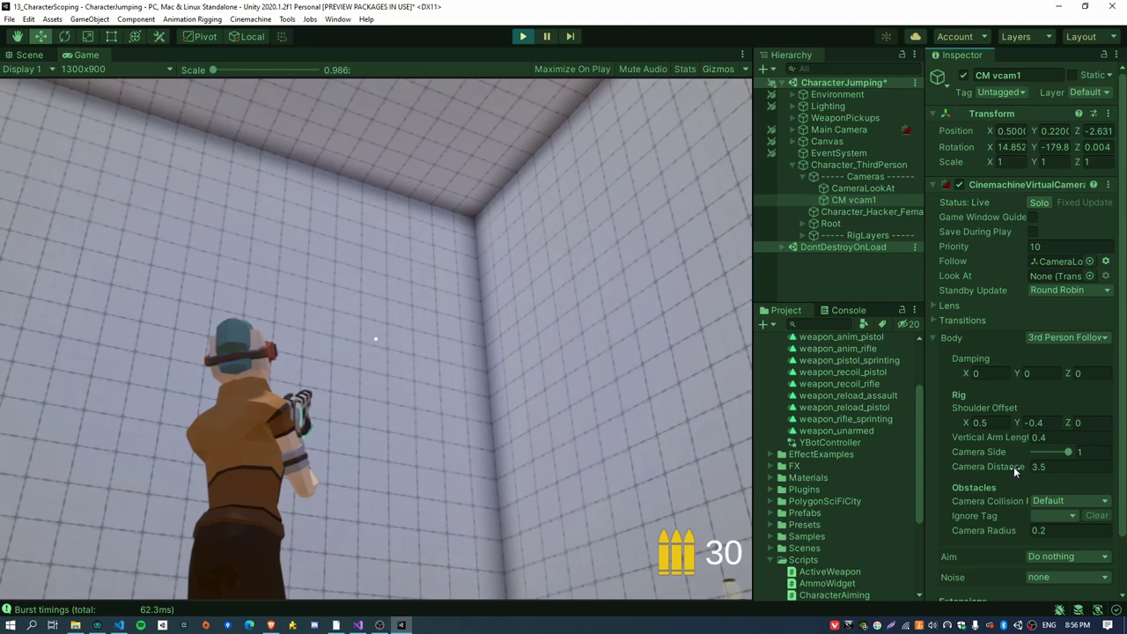
{"action": "left_click_drag", "start_coordinate": [1014, 467], "coordinate": [963, 492]}
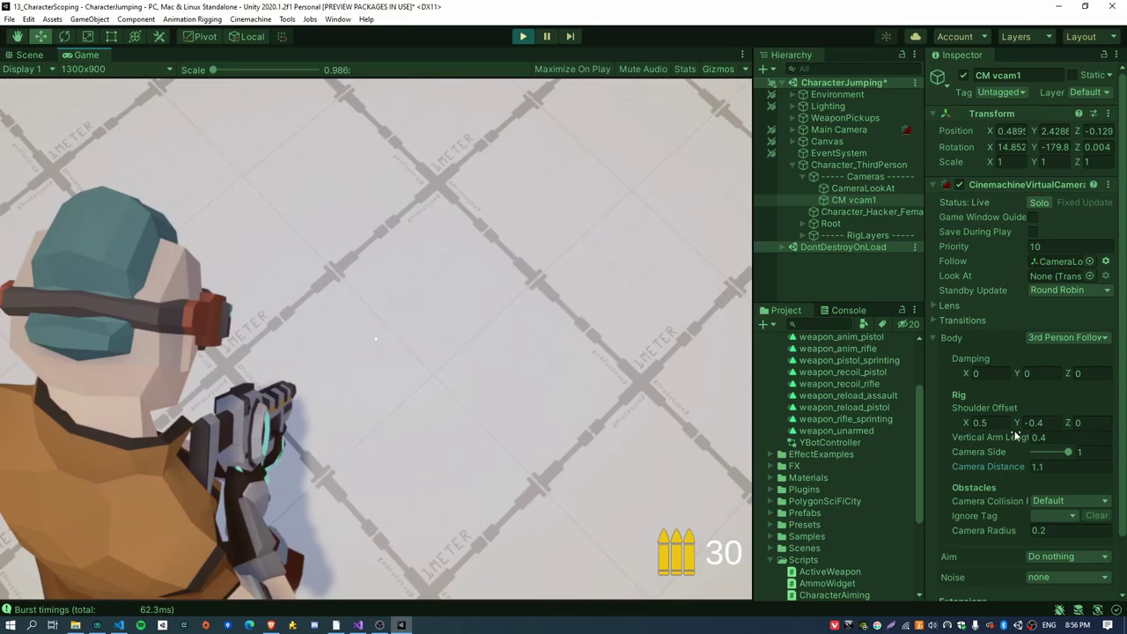
{"action": "left_click_drag", "start_coordinate": [1014, 467], "coordinate": [1053, 469]}
- Run the character around and up against the walls to test camera collision, and stop play mode
{"action": "left_click", "coordinate": [531, 175]}
{"action": "key", "text": "w"}
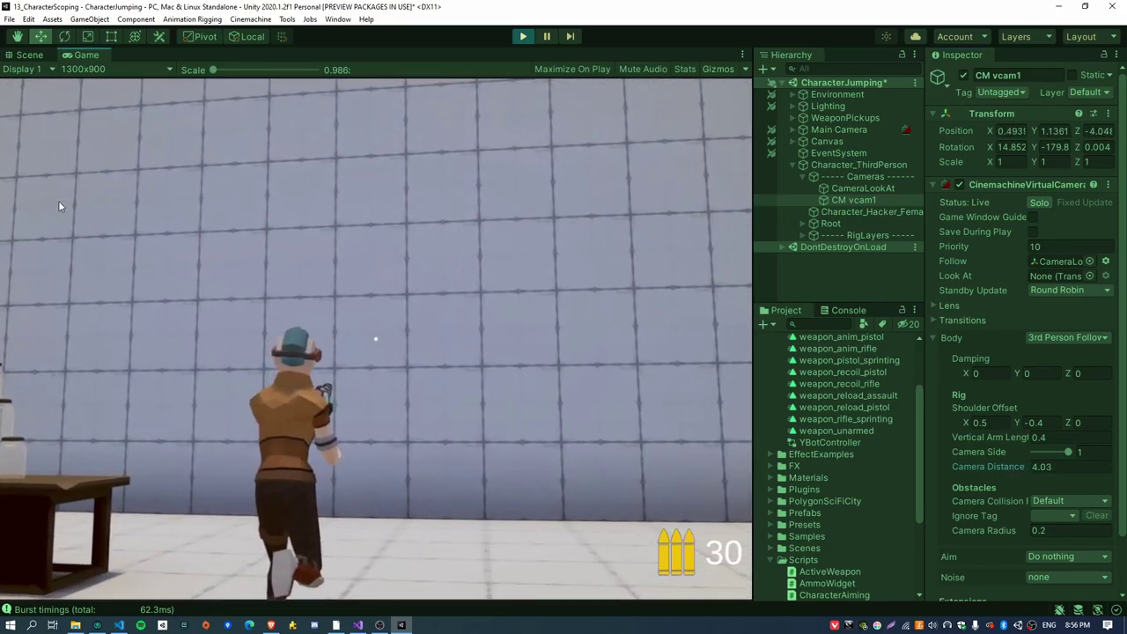
{"action": "key", "text": "w"}
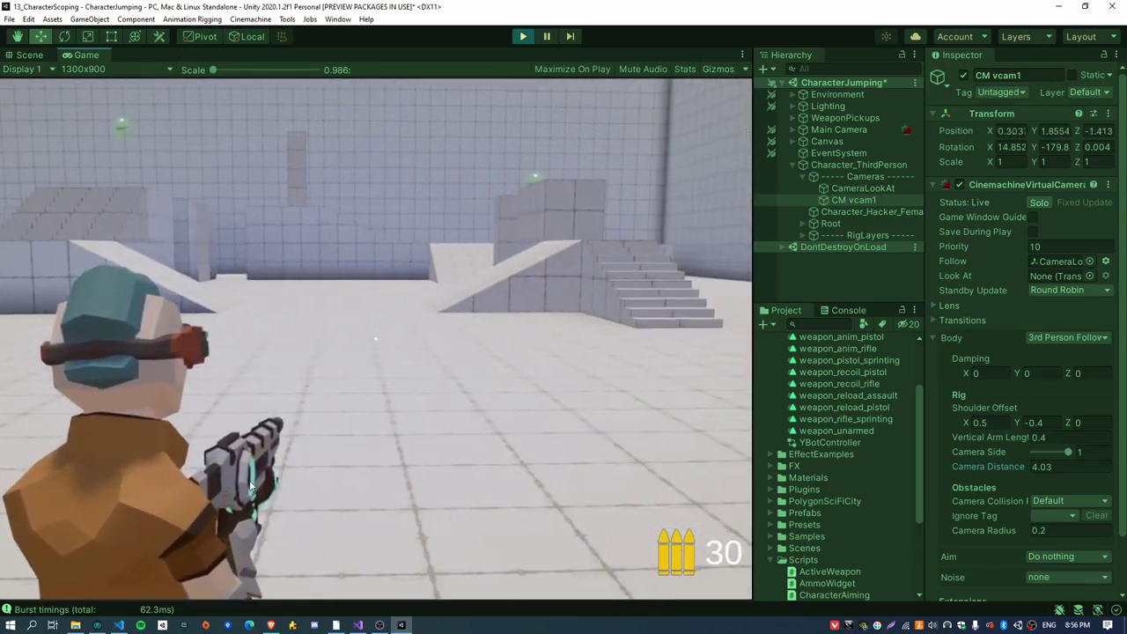
{"action": "key", "text": "Escape"}
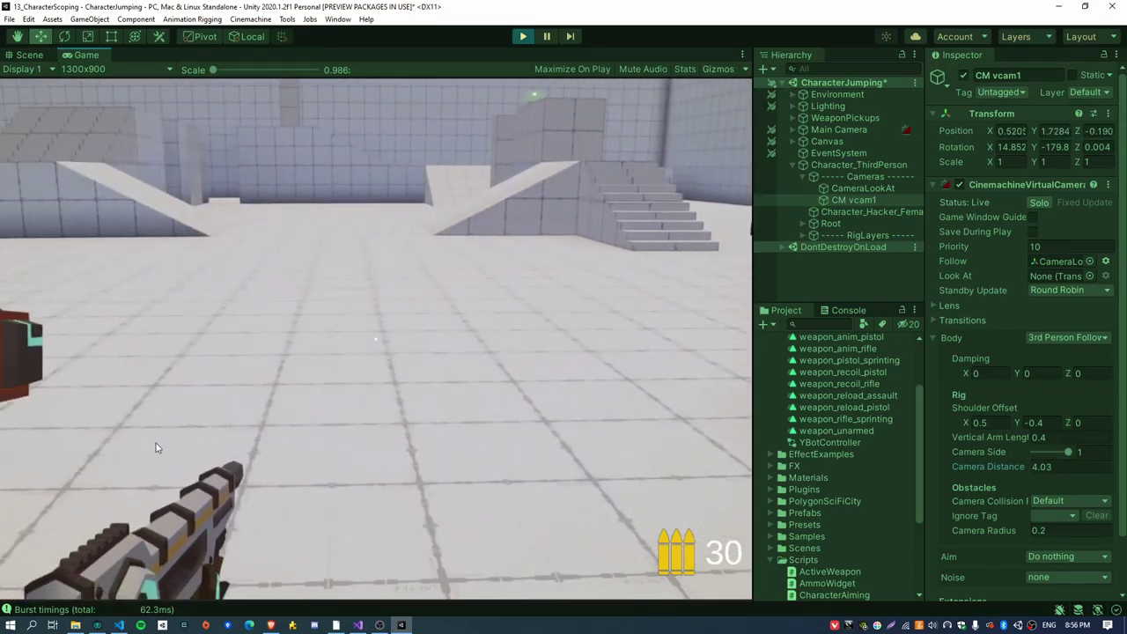
{"action": "key", "text": "w"}
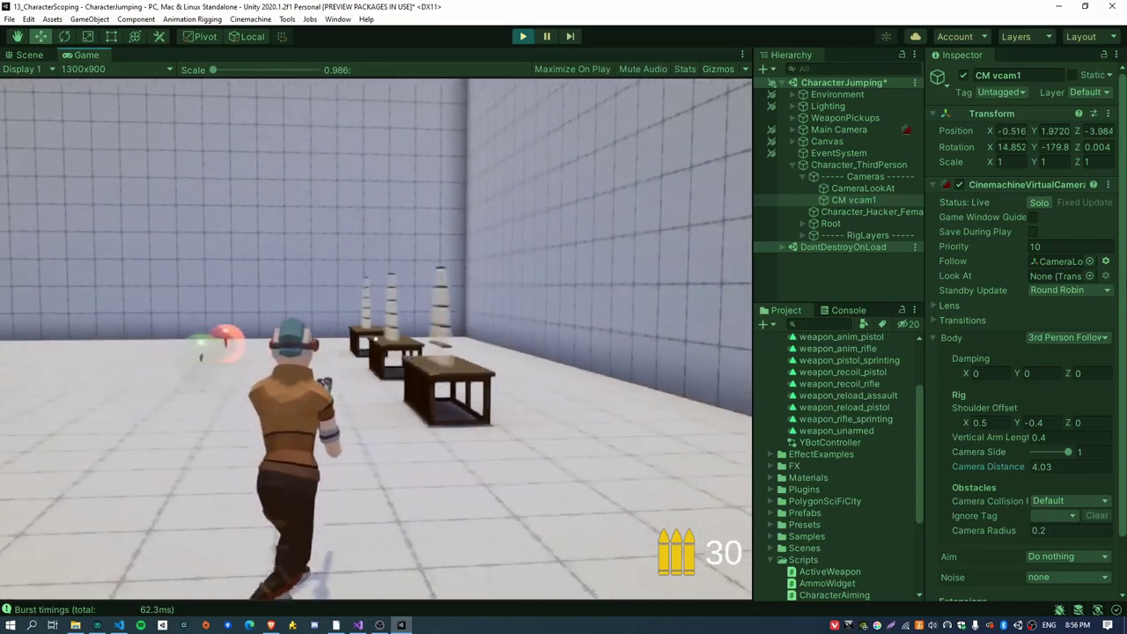
{"action": "key", "text": "Escape"}
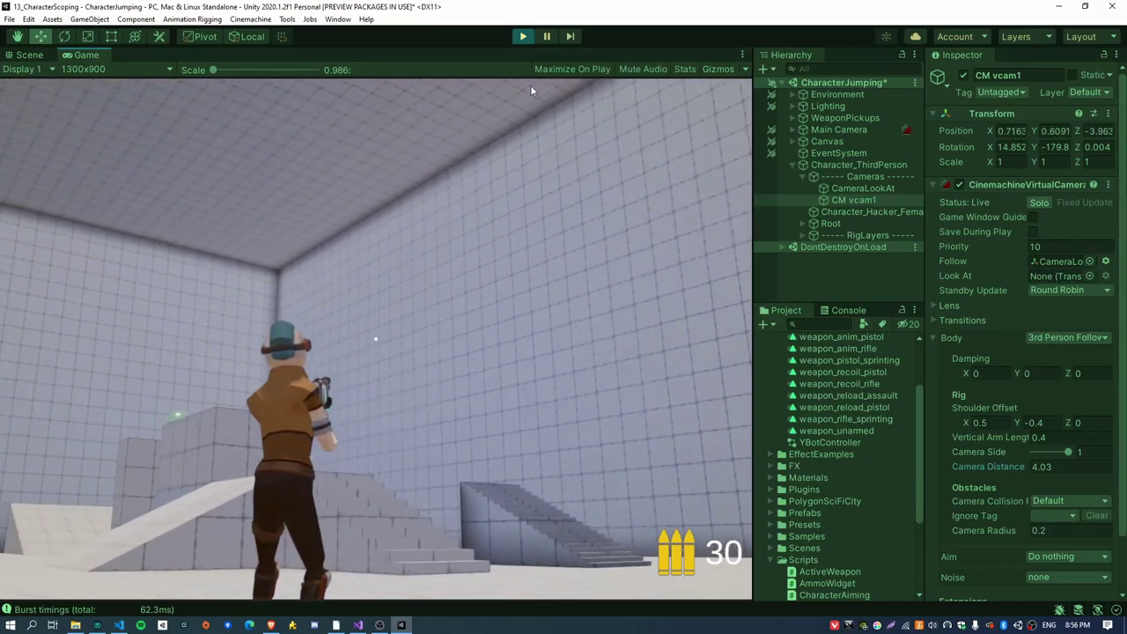
{"action": "left_click", "coordinate": [526, 37]}
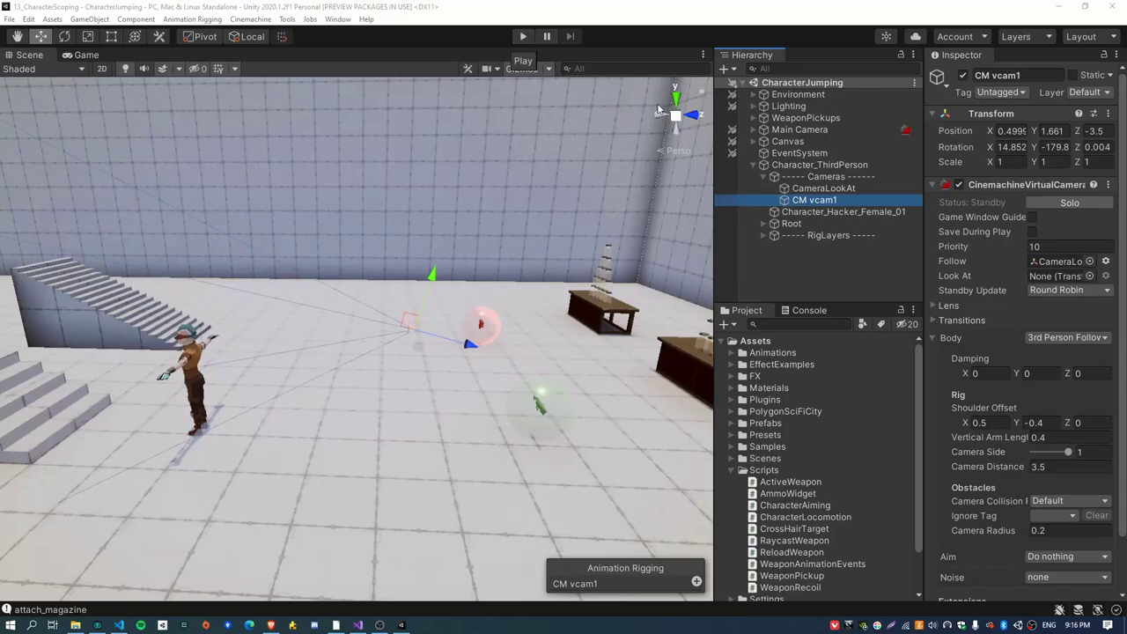
- Open the ActiveWeapon script from Character_ThirdPerson and examine the type and name of its playerCamera field
{"action": "left_click", "coordinate": [814, 167]}
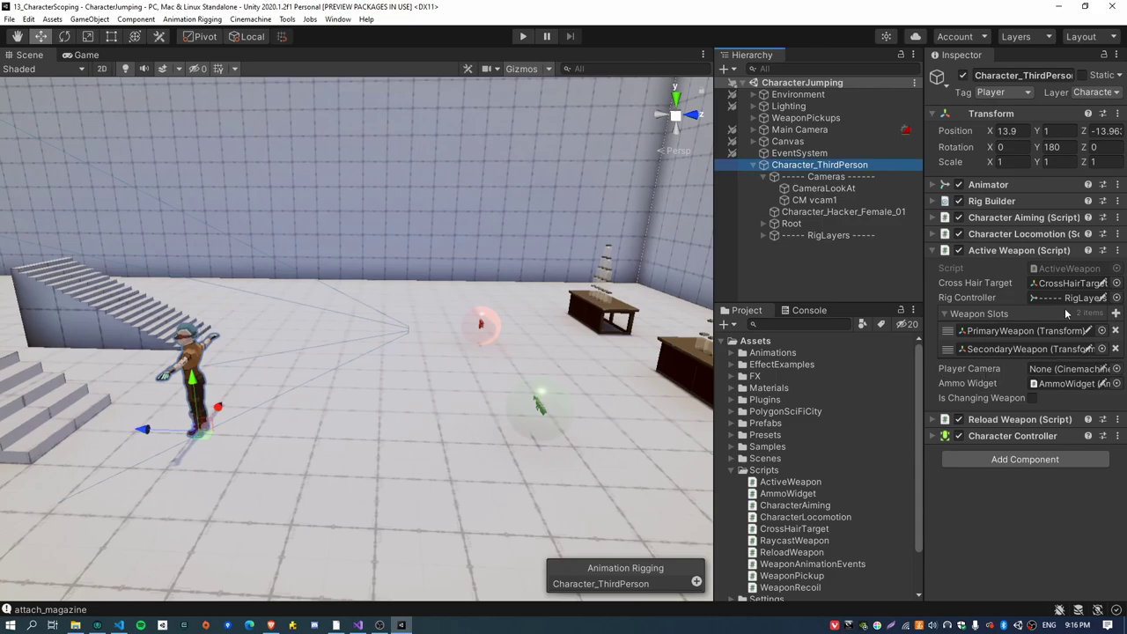
{"action": "double_click", "coordinate": [1071, 268]}
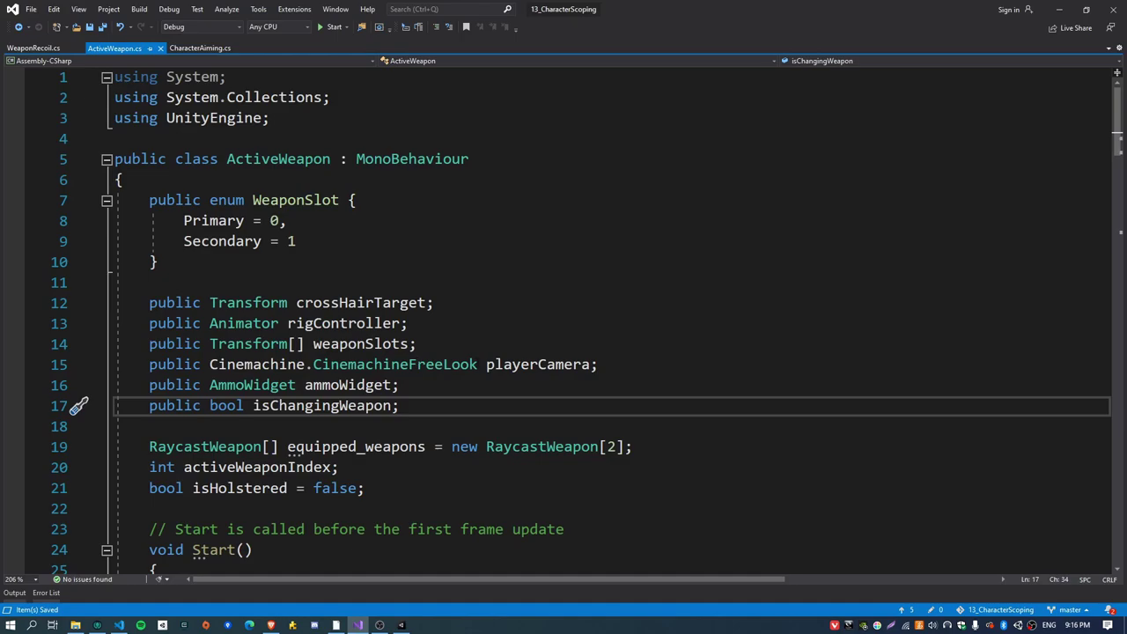
{"action": "left_click_drag", "start_coordinate": [477, 364], "coordinate": [321, 363]}
{"action": "left_click_drag", "start_coordinate": [219, 363], "coordinate": [212, 372]}
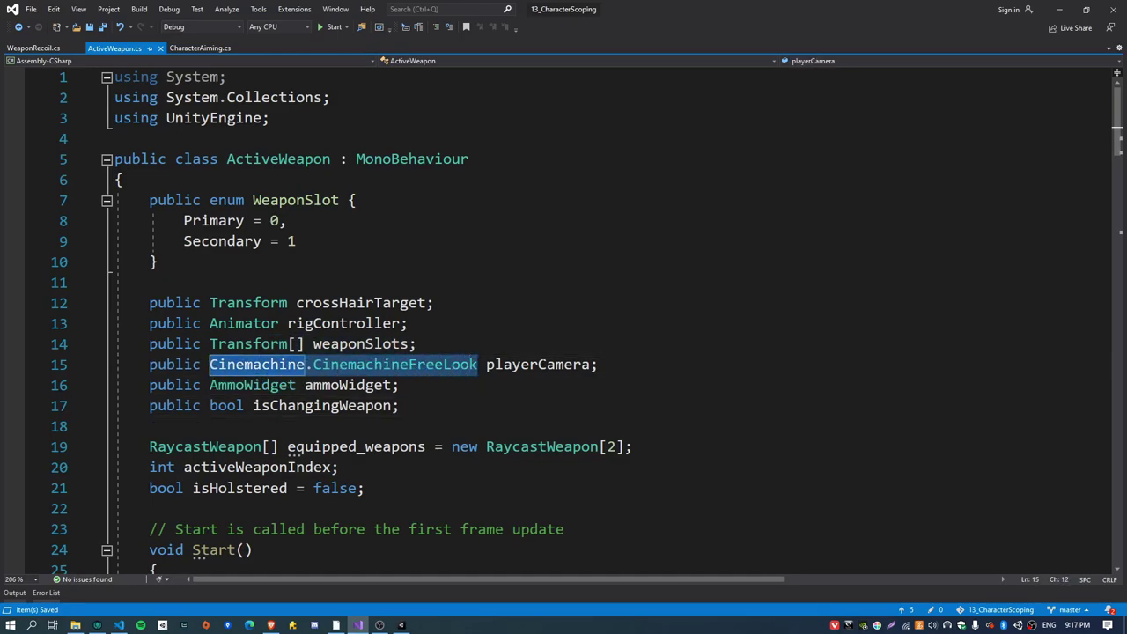
{"action": "double_click", "coordinate": [537, 364]}
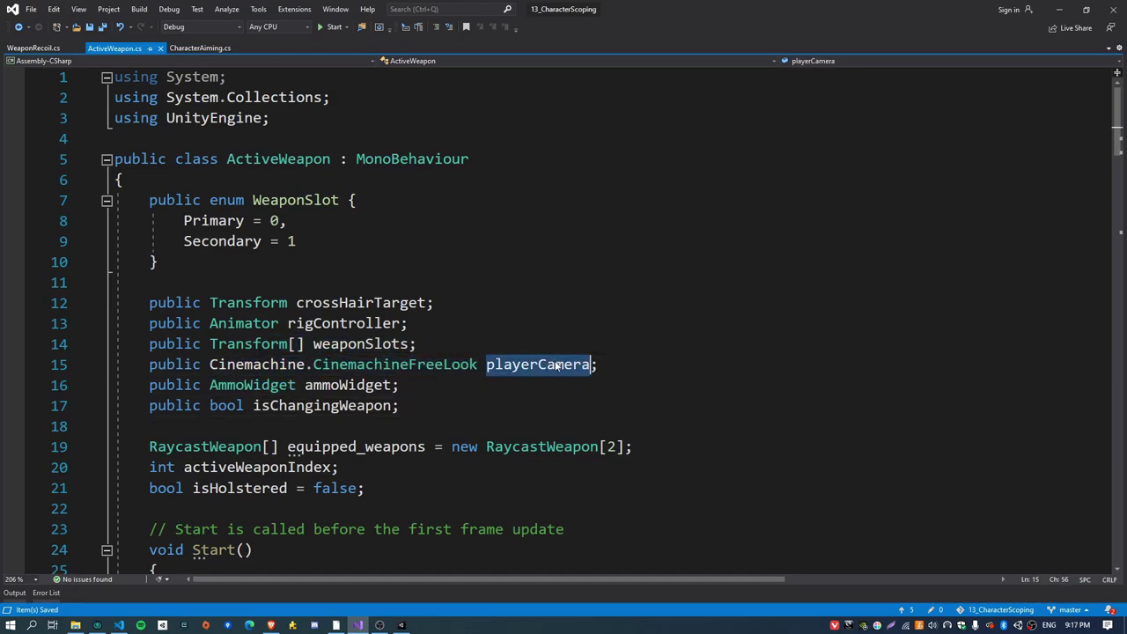
- In WeaponRecoil.cs, examine the playerCamera field declaration and the m_YAxis and m_XAxis recoil lines in Update
{"action": "left_click", "coordinate": [37, 48]}
{"action": "scroll", "coordinate": [581, 267], "scroll_direction": "up", "scroll_amount": 11}
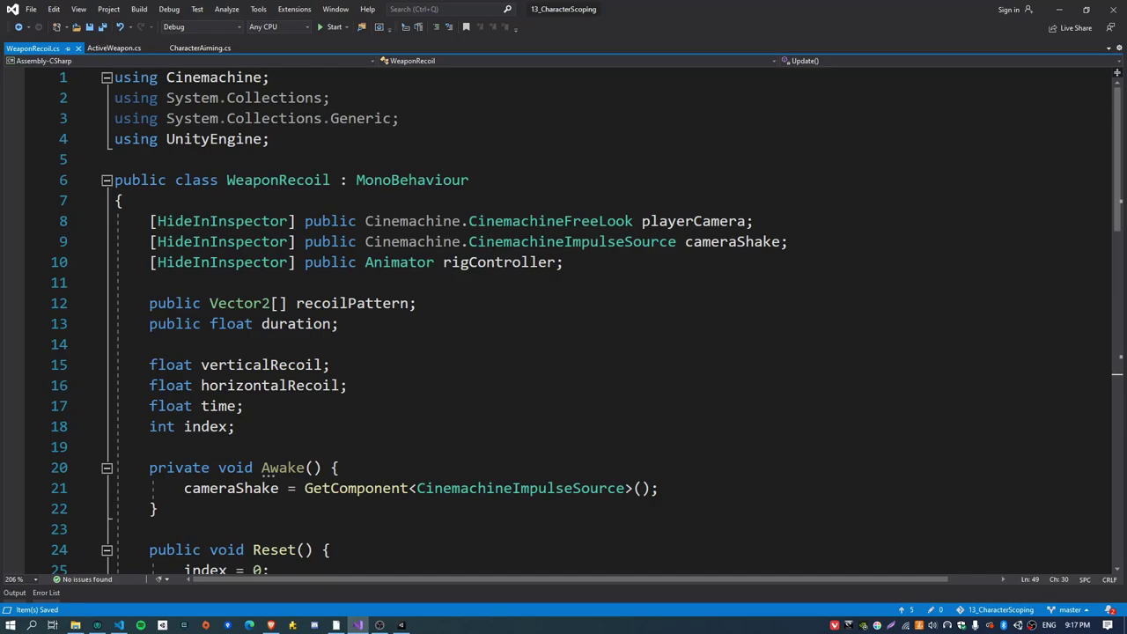
{"action": "left_click_drag", "start_coordinate": [754, 221], "coordinate": [114, 221]}
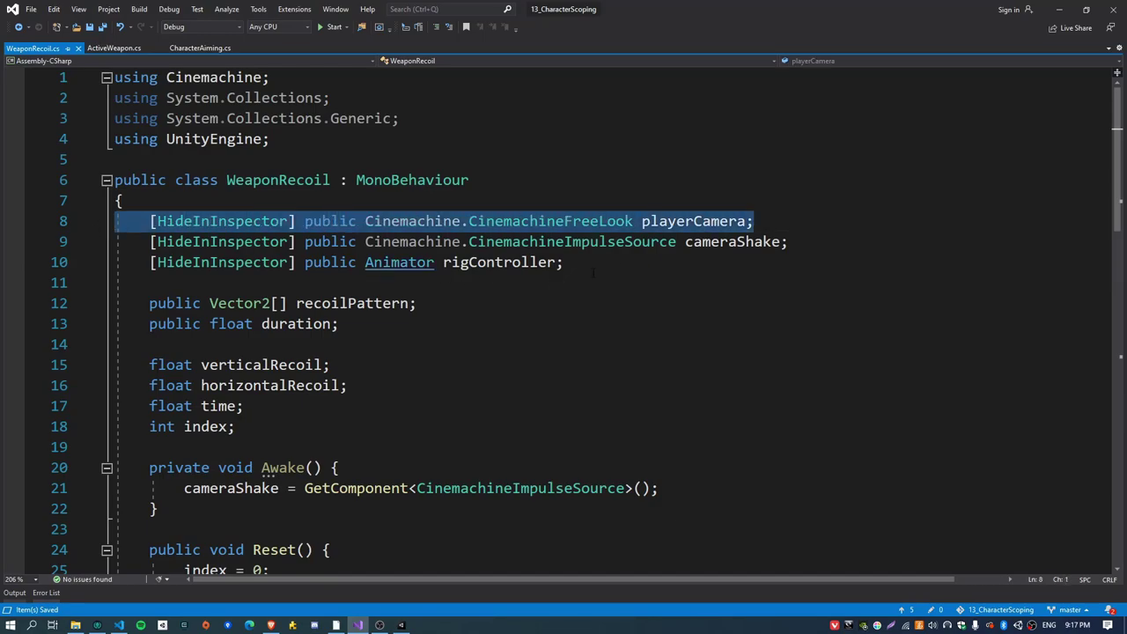
{"action": "scroll", "coordinate": [471, 380], "scroll_direction": "down", "scroll_amount": 13}
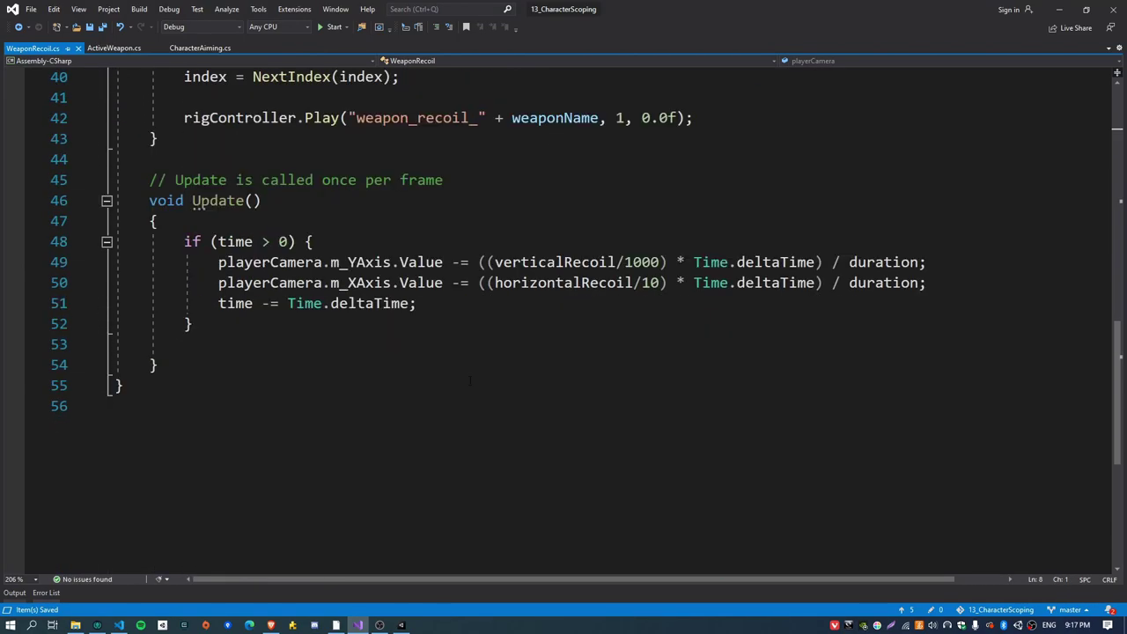
{"action": "double_click", "coordinate": [361, 263]}
{"action": "scroll", "coordinate": [361, 264], "scroll_direction": "up", "scroll_amount": 2}
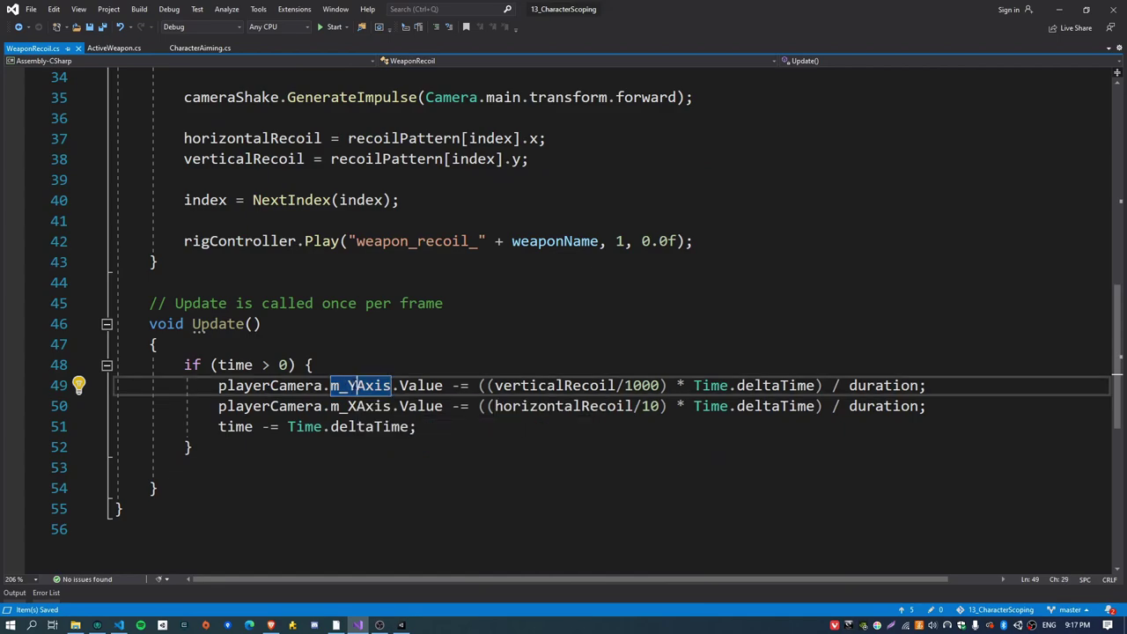
{"action": "double_click", "coordinate": [368, 408]}
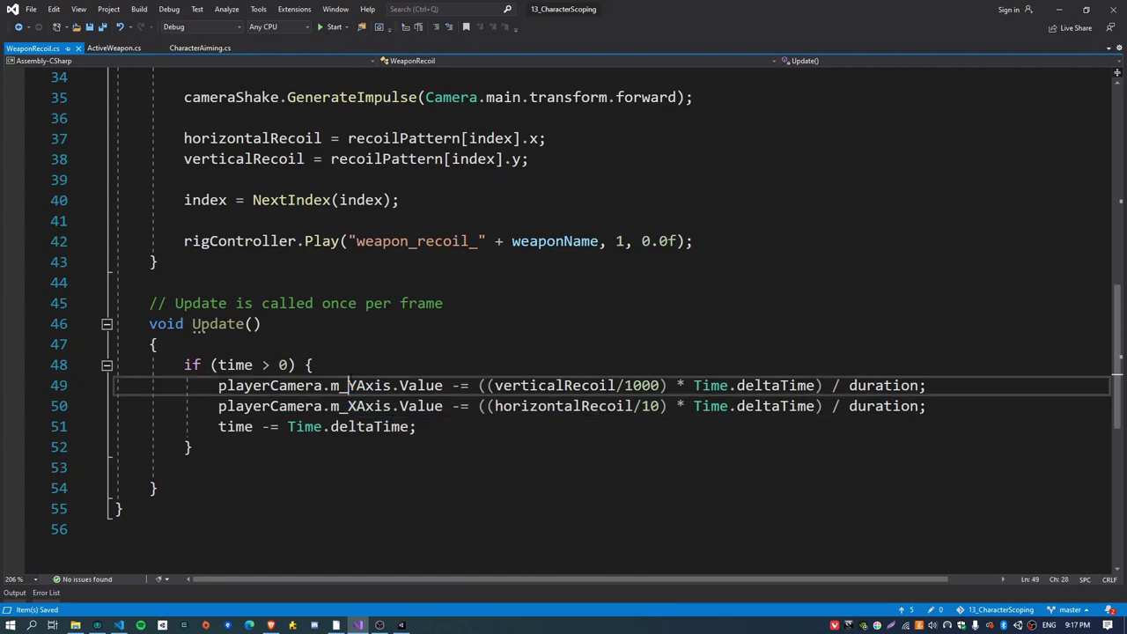
- Compare the m_YAxis reference in WeaponRecoil's Update with the xAxis and yAxis AxisState fields declared in CharacterAiming
{"action": "double_click", "coordinate": [362, 386]}
{"action": "left_click", "coordinate": [201, 49]}
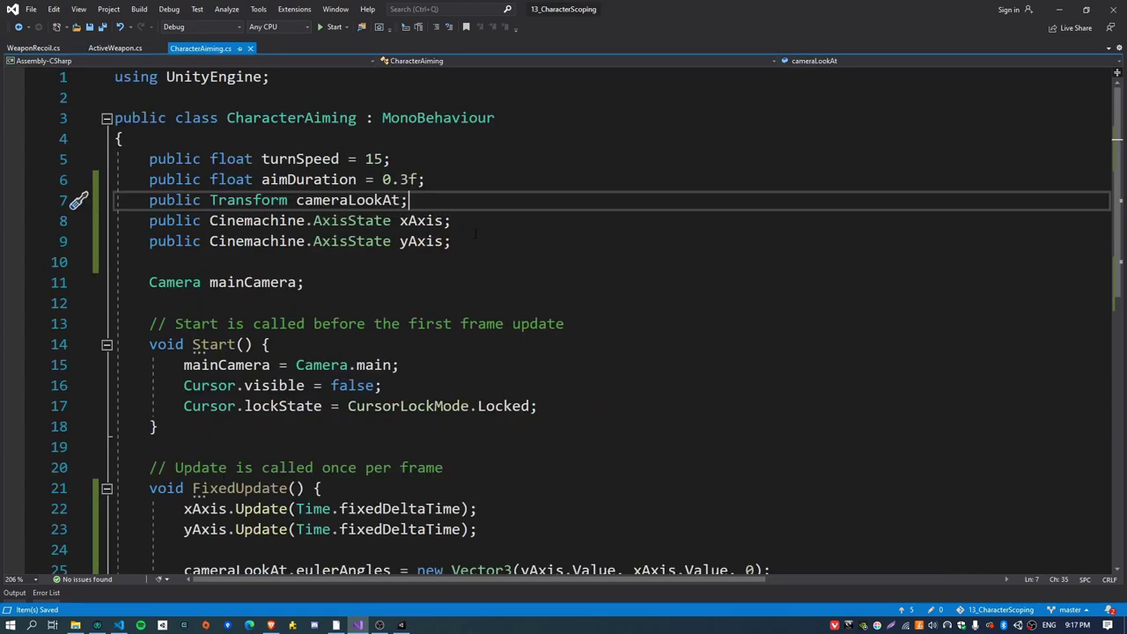
{"action": "left_click_drag", "start_coordinate": [116, 262], "coordinate": [116, 220]}
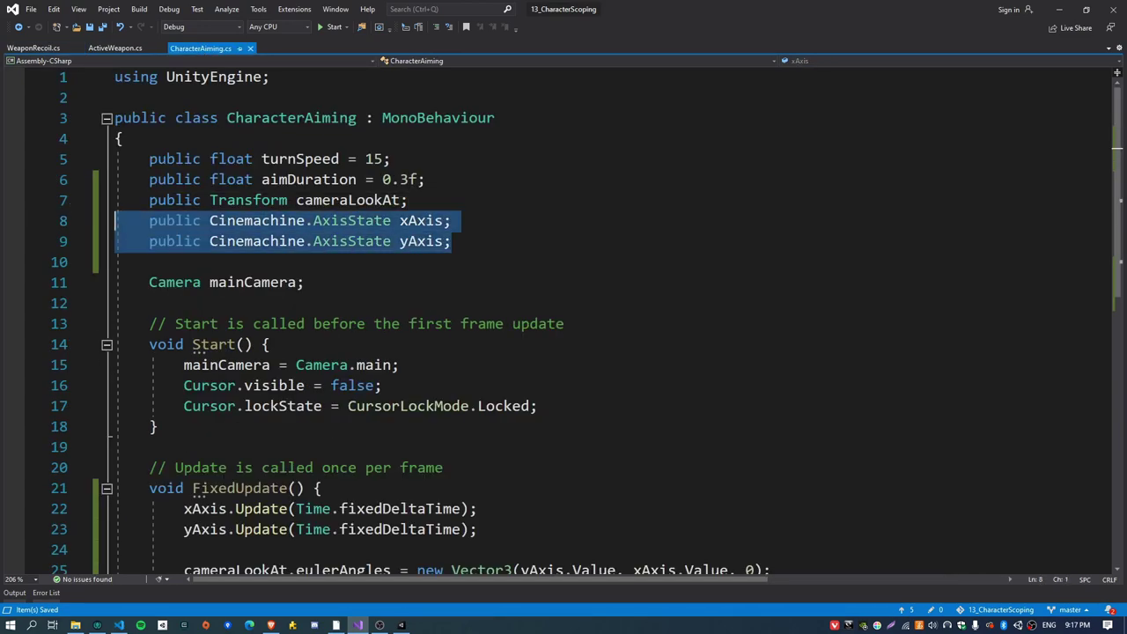
{"action": "left_click", "coordinate": [33, 49]}
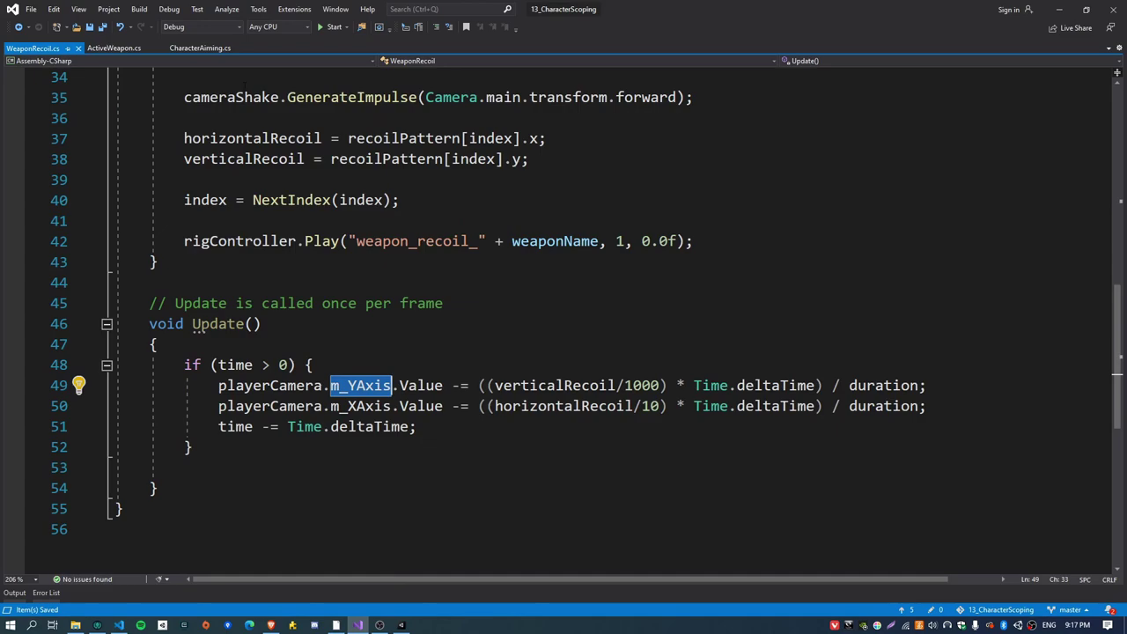
{"action": "left_click", "coordinate": [199, 48]}
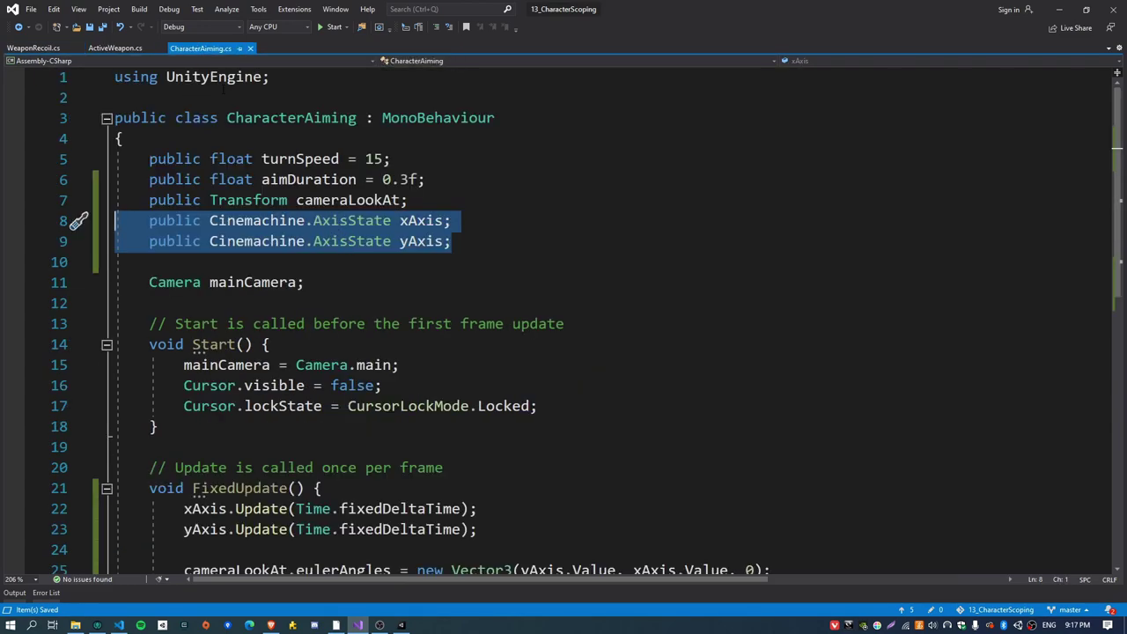
- In ActiveWeapon, change the playerCamera field's type to CharacterAiming and rename the field characterAiming with its references
{"action": "left_click", "coordinate": [122, 48]}
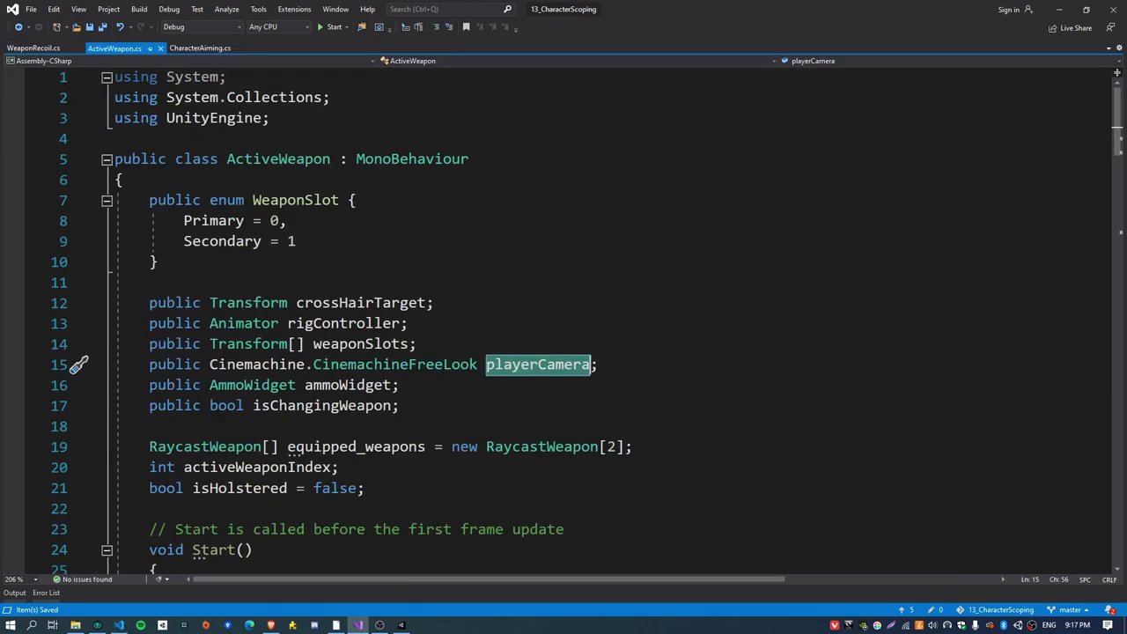
{"action": "left_click_drag", "start_coordinate": [209, 364], "coordinate": [480, 365]}
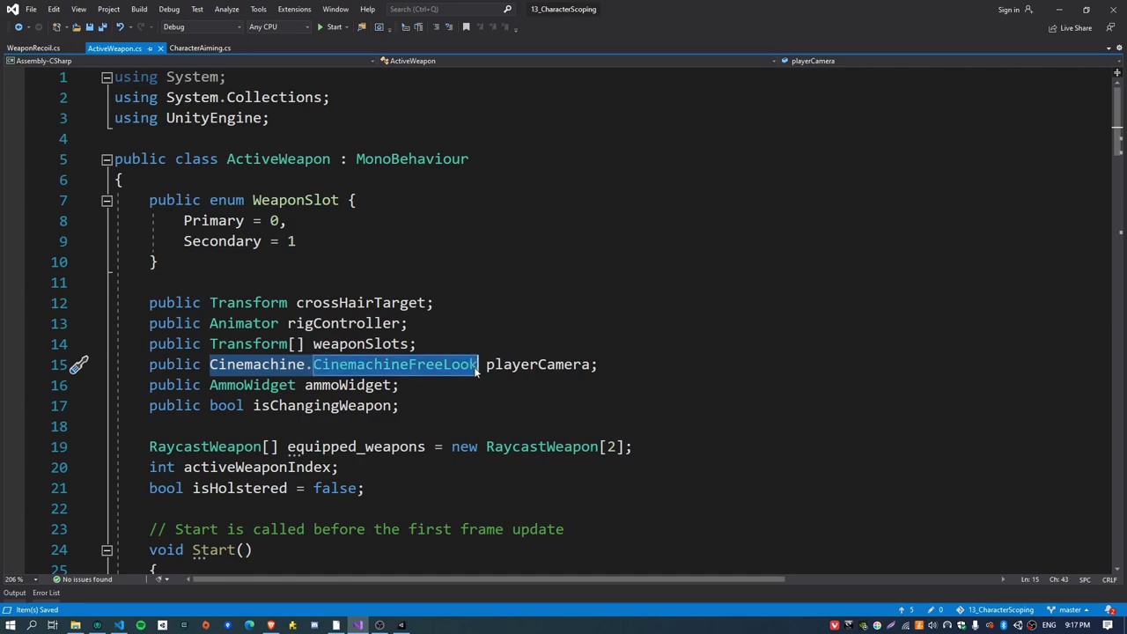
{"action": "type", "text": "CharacterAiming"}
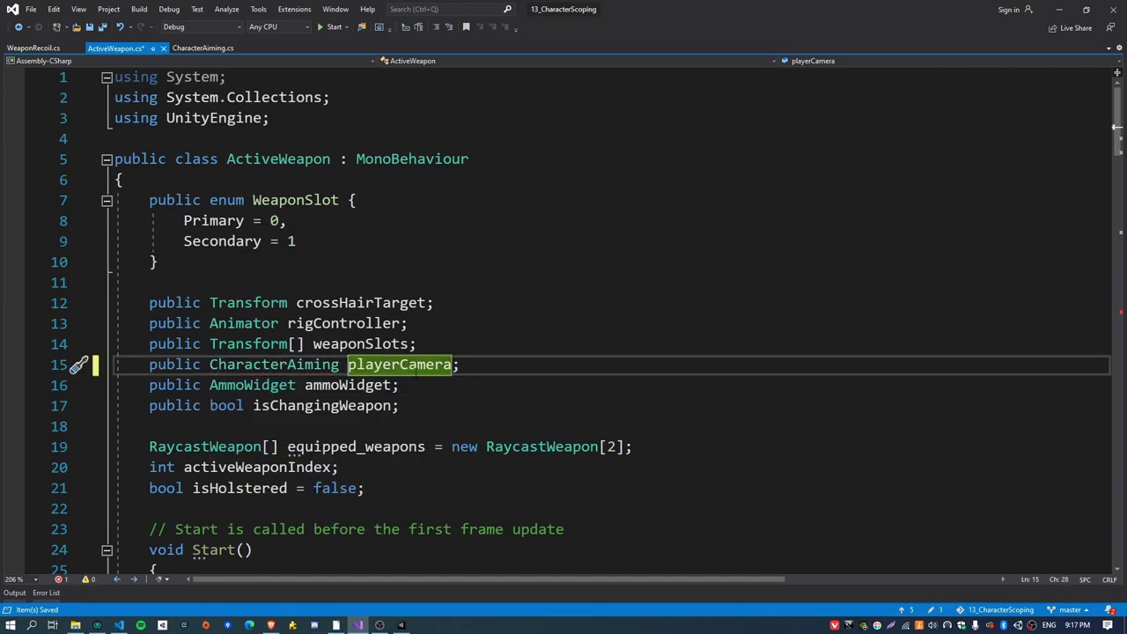
{"action": "right_click", "coordinate": [410, 364]}
{"action": "left_click", "coordinate": [465, 348]}
{"action": "type", "text": "characterAiming"}
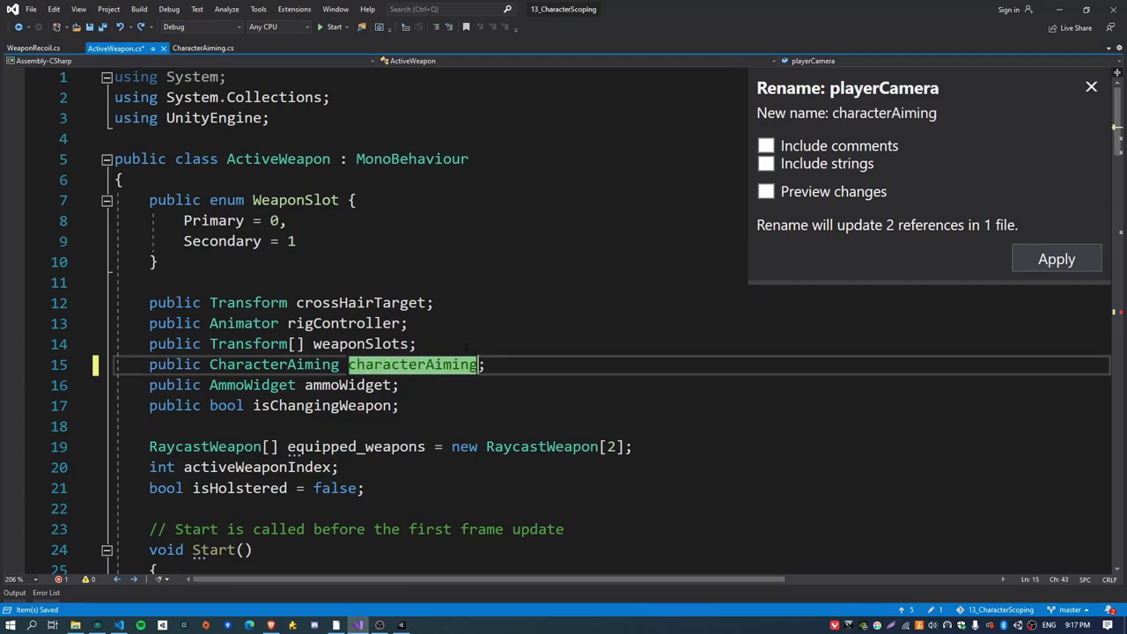
{"action": "key", "text": "Return"}
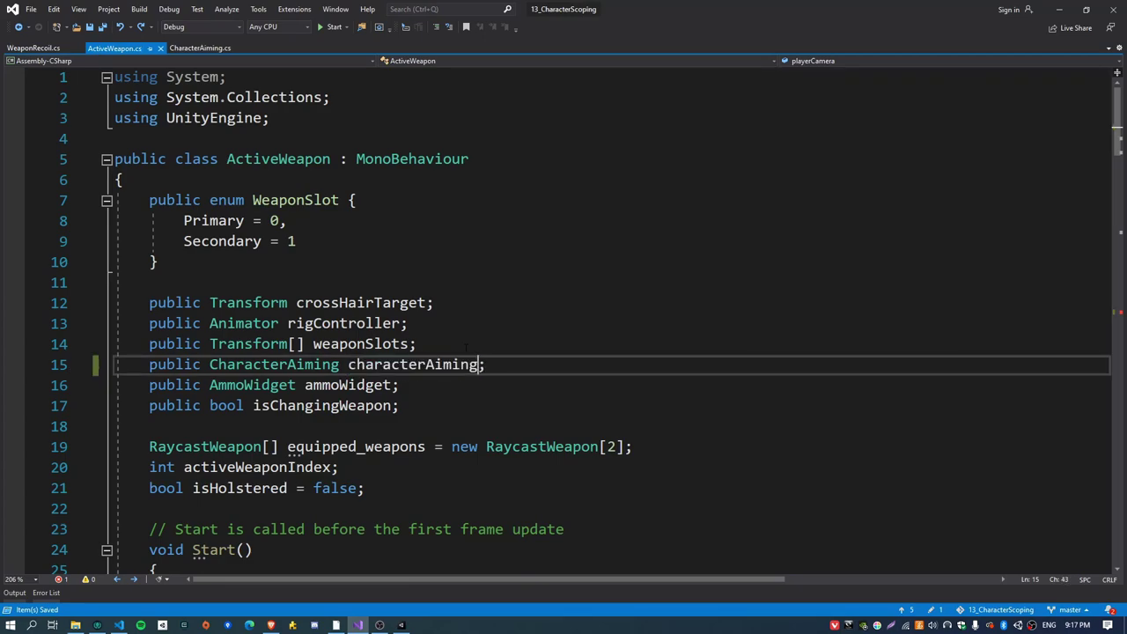
- From the assignment in ActiveWeapon's Equip method, rename the weapon recoil's playerCamera field to characterAiming in all its references
{"action": "key", "text": "ctrl+f"}
{"action": "key", "text": "Return"}
{"action": "key", "text": "Escape"}
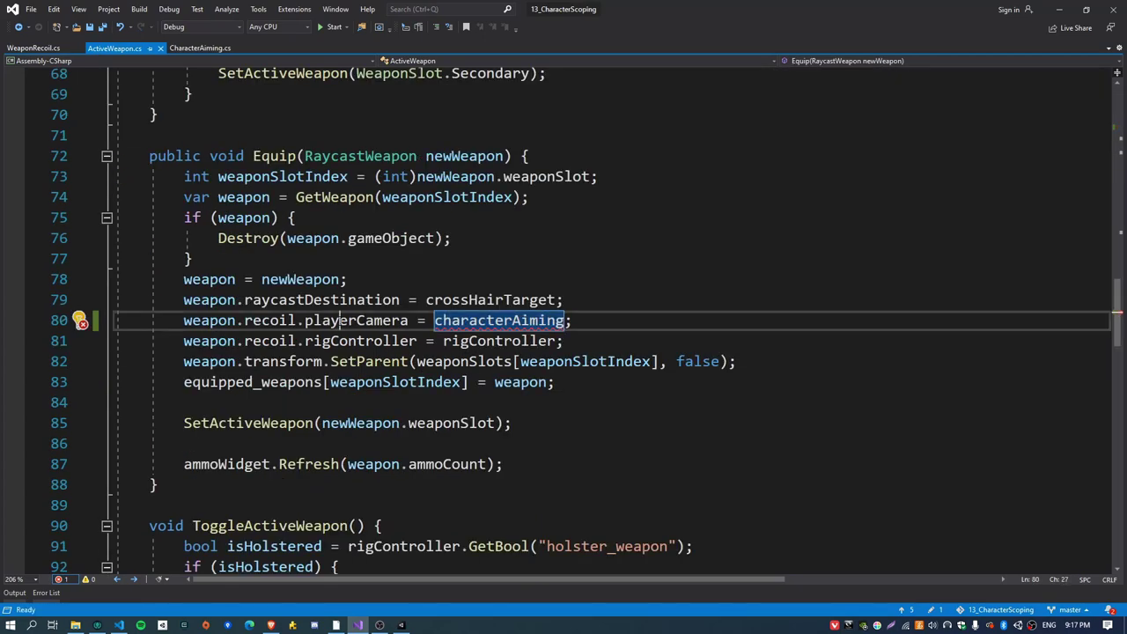
{"action": "right_click", "coordinate": [339, 323]}
{"action": "left_click", "coordinate": [412, 343]}
{"action": "type", "text": "characterAim"}
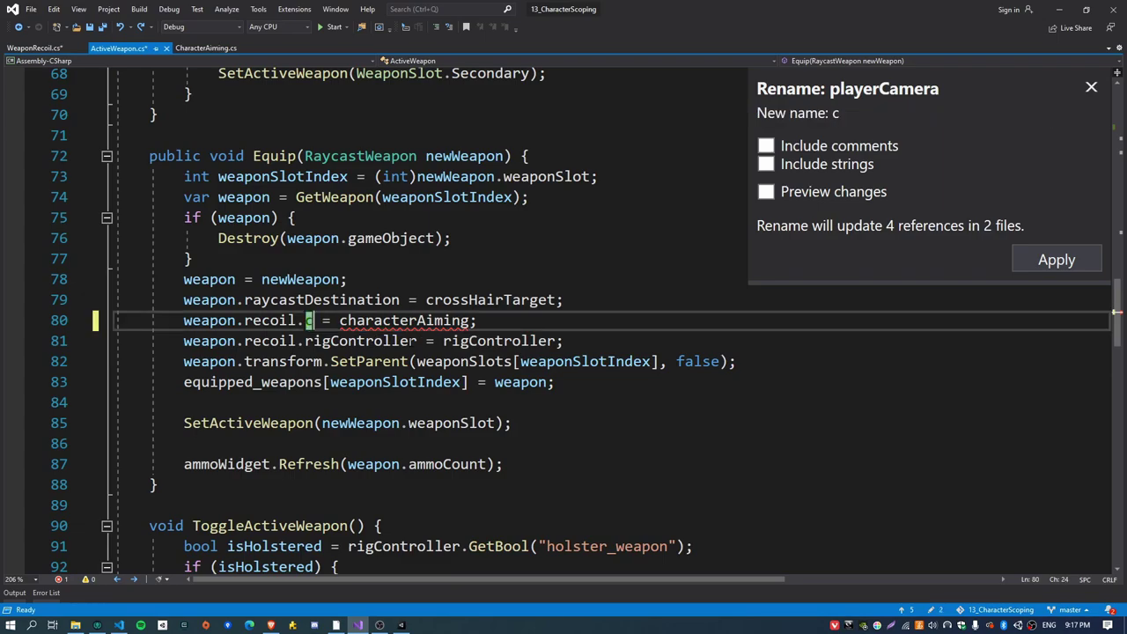
{"action": "type", "text": "ing"}
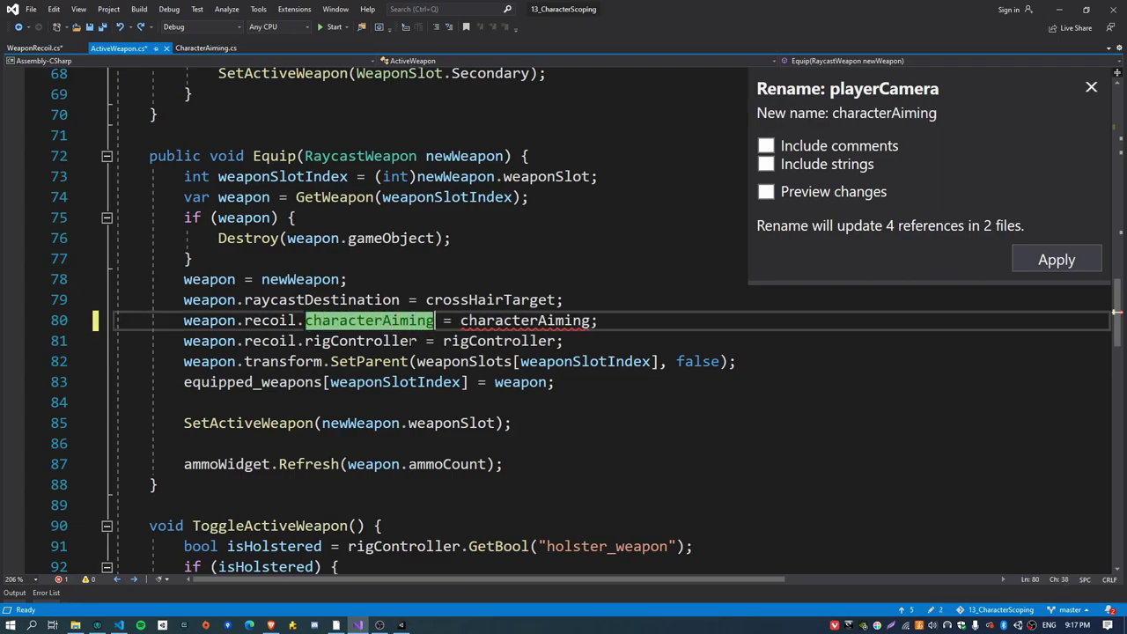
{"action": "key", "text": "Return"}
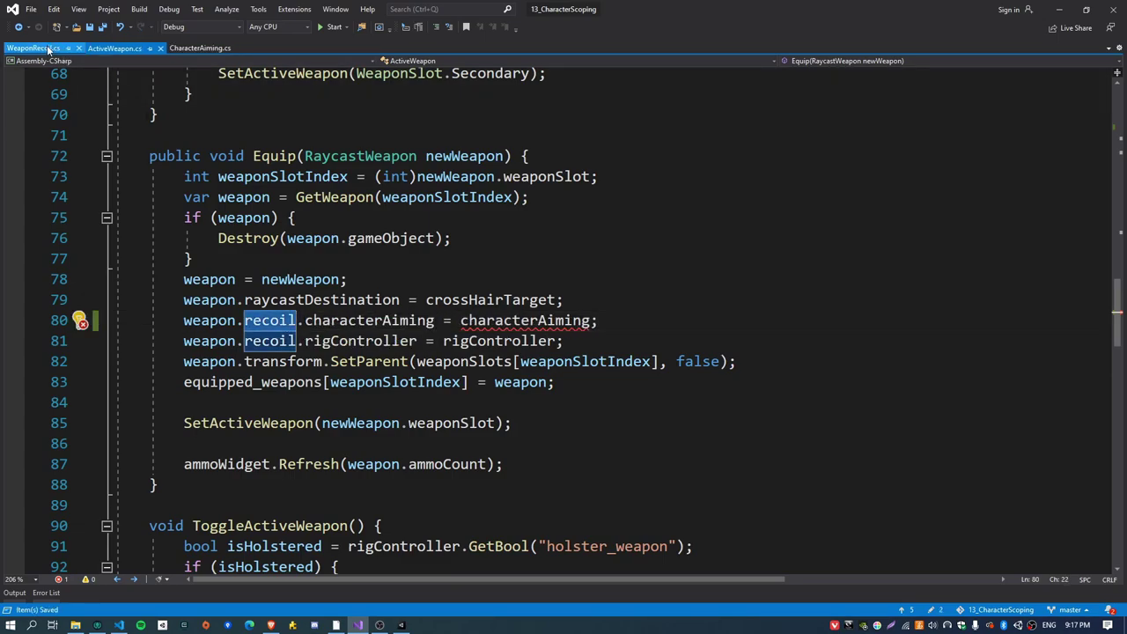
- In WeaponRecoil.cs, change the type of the characterAiming field declaration to CharacterAiming
{"action": "left_click", "coordinate": [35, 47]}
{"action": "key", "text": "F12"}
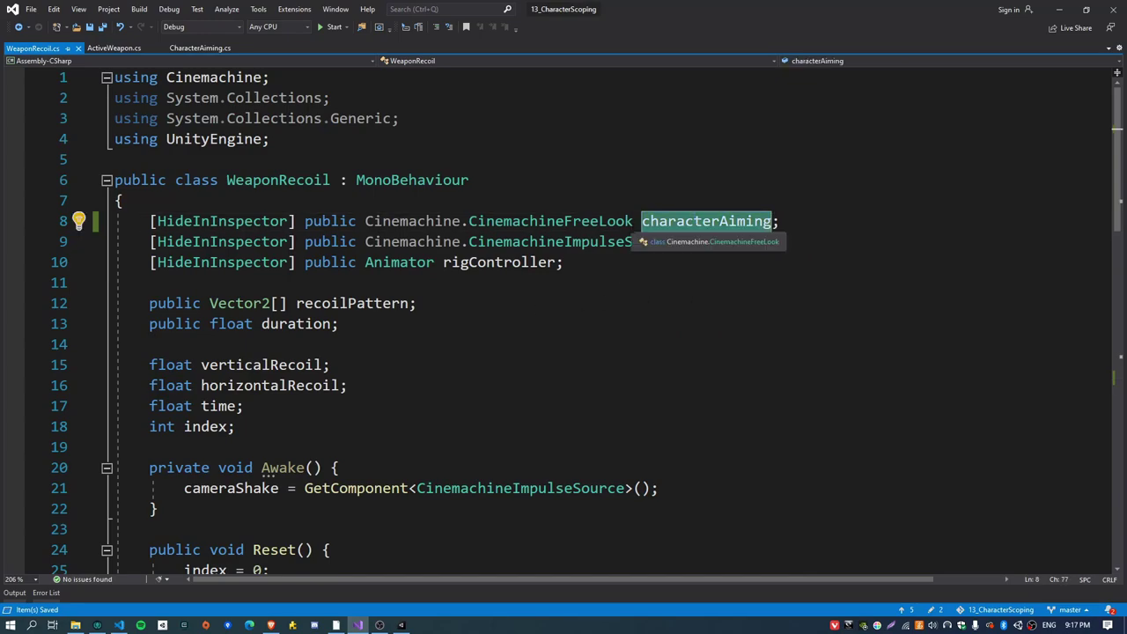
{"action": "left_click_drag", "start_coordinate": [634, 221], "coordinate": [444, 221]}
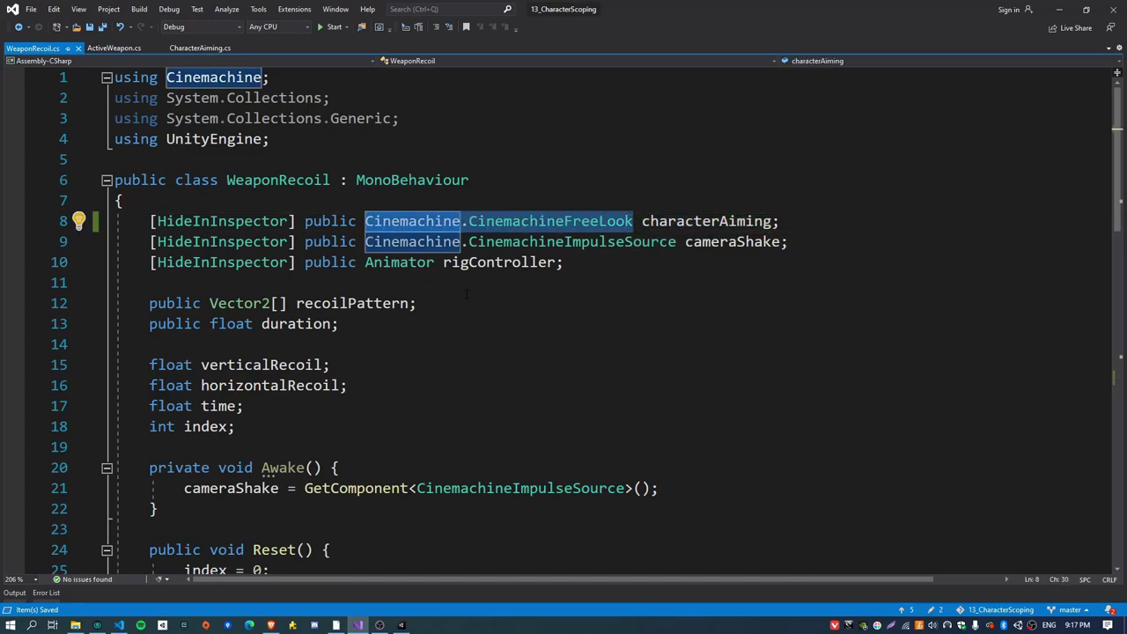
{"action": "type", "text": "Charact"}
{"action": "key", "text": "Tab"}
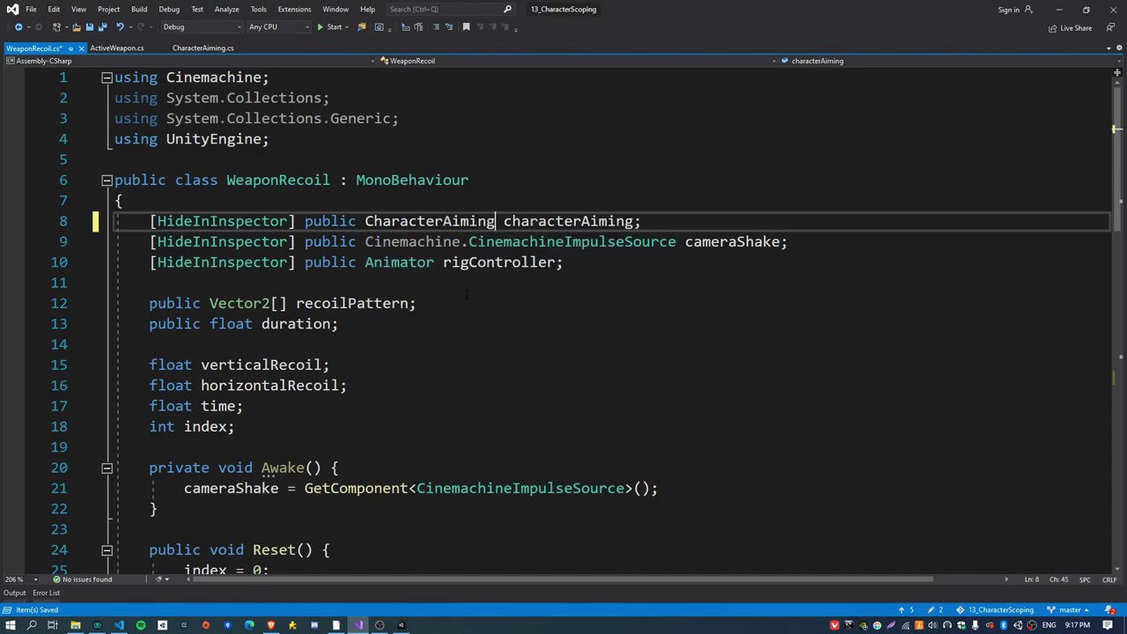
- In WeaponRecoil's Update, replace m_XAxis with xAxis and m_YAxis with yAxis, matching CharacterAiming's field names, and save
{"action": "key", "text": "ctrl+Right"}
{"action": "key", "text": "ctrl+Right"}
{"action": "scroll", "coordinate": [481, 255], "scroll_direction": "down", "scroll_amount": 5}
{"action": "scroll", "coordinate": [482, 255], "scroll_direction": "down", "scroll_amount": 5}
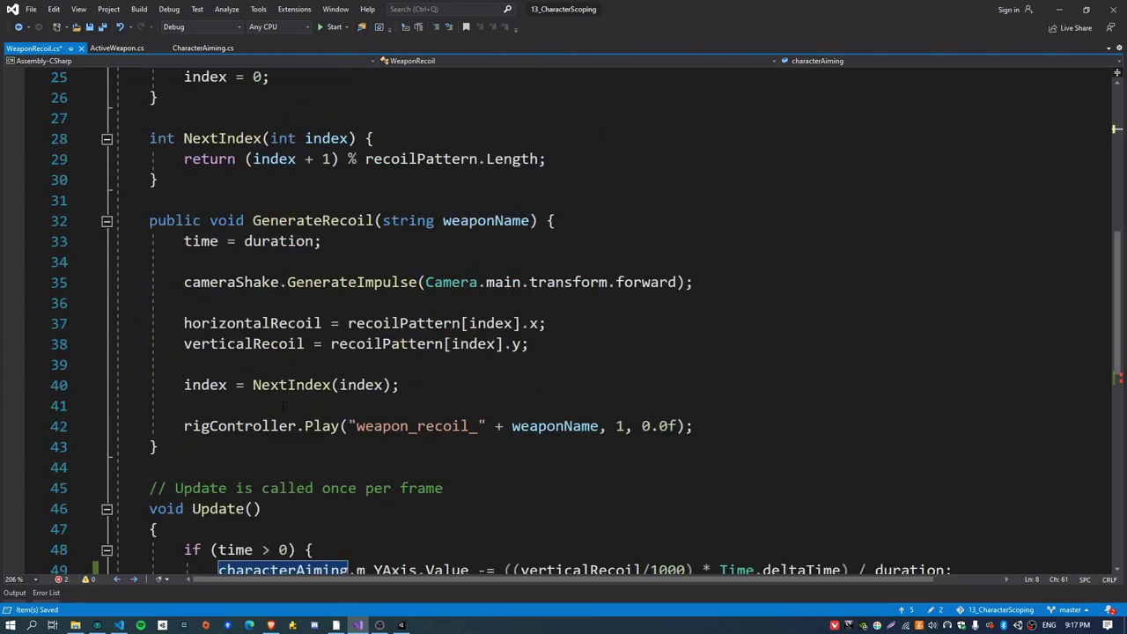
{"action": "left_click", "coordinate": [385, 448]}
{"action": "left_click", "coordinate": [387, 468]}
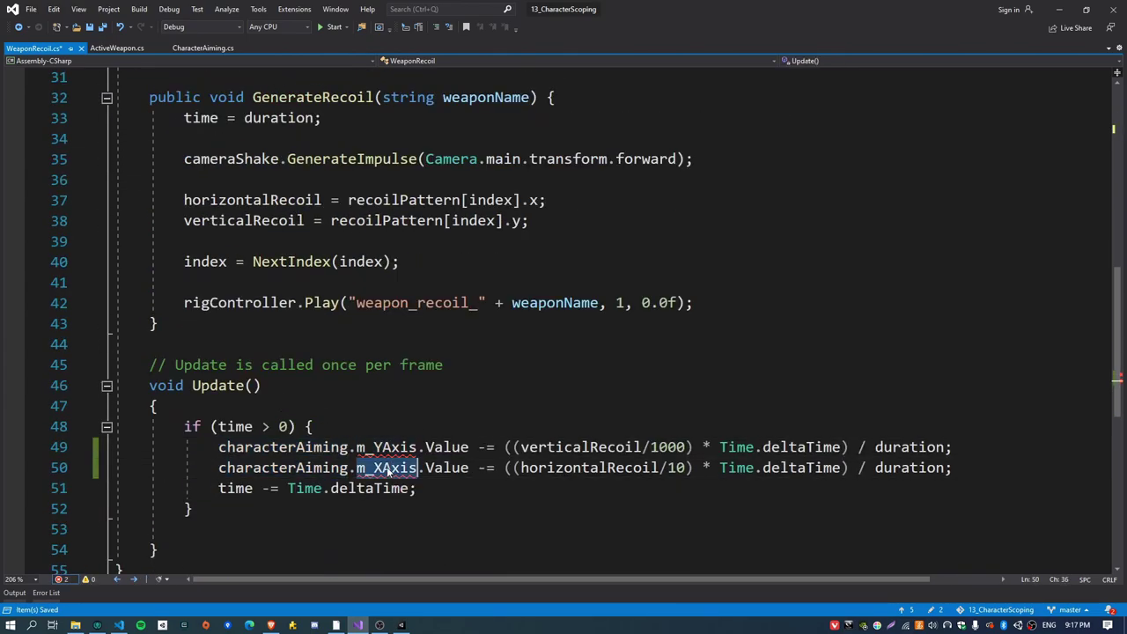
{"action": "left_click", "coordinate": [203, 48]}
{"action": "left_click", "coordinate": [431, 227]}
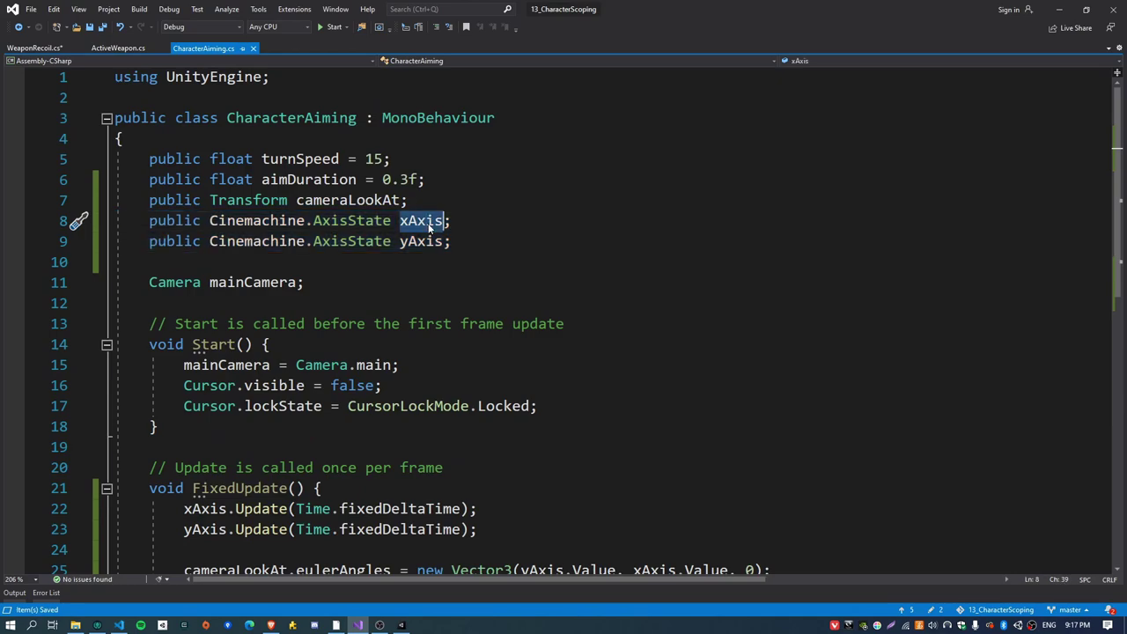
{"action": "left_click", "coordinate": [50, 51]}
{"action": "double_click", "coordinate": [387, 468]}
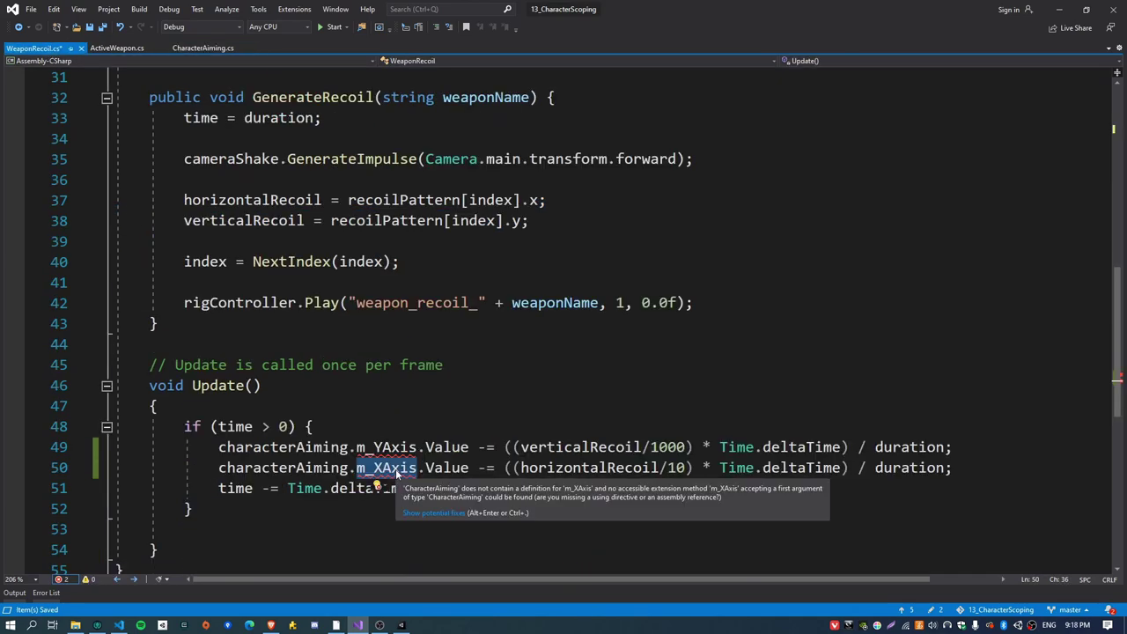
{"action": "type", "text": "xAxis"}
{"action": "double_click", "coordinate": [392, 447]}
{"action": "type", "text": "yAxis"}
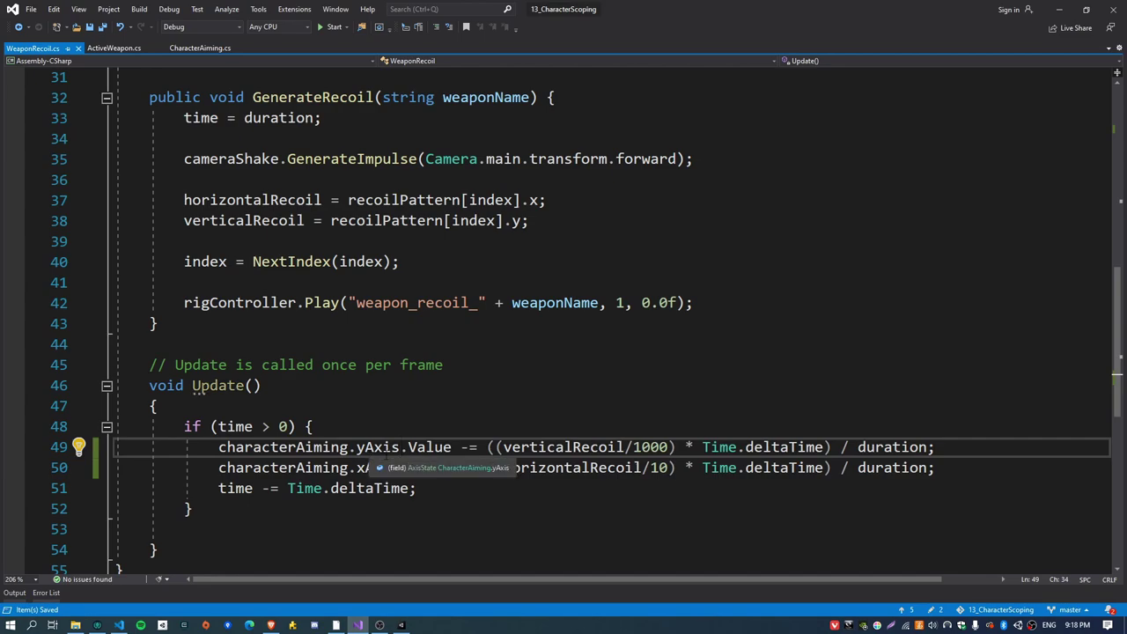
- Set the divisor of verticalRecoil in WeaponRecoil's Update to 10 and check it against the horizontal recoil line
{"action": "double_click", "coordinate": [651, 447]}
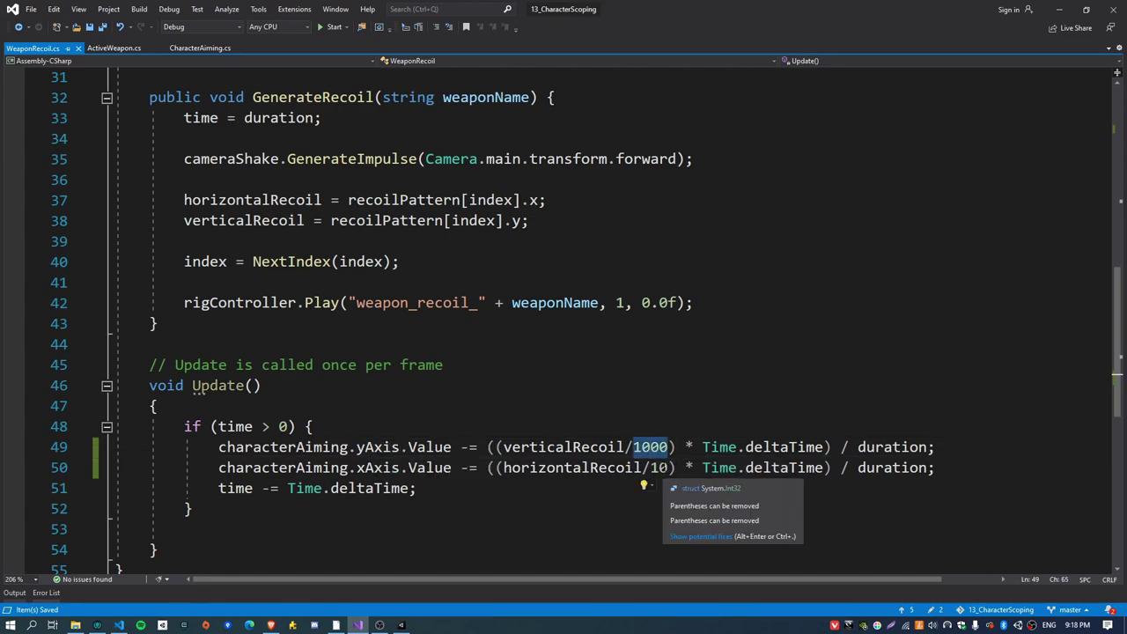
{"action": "type", "text": "10"}
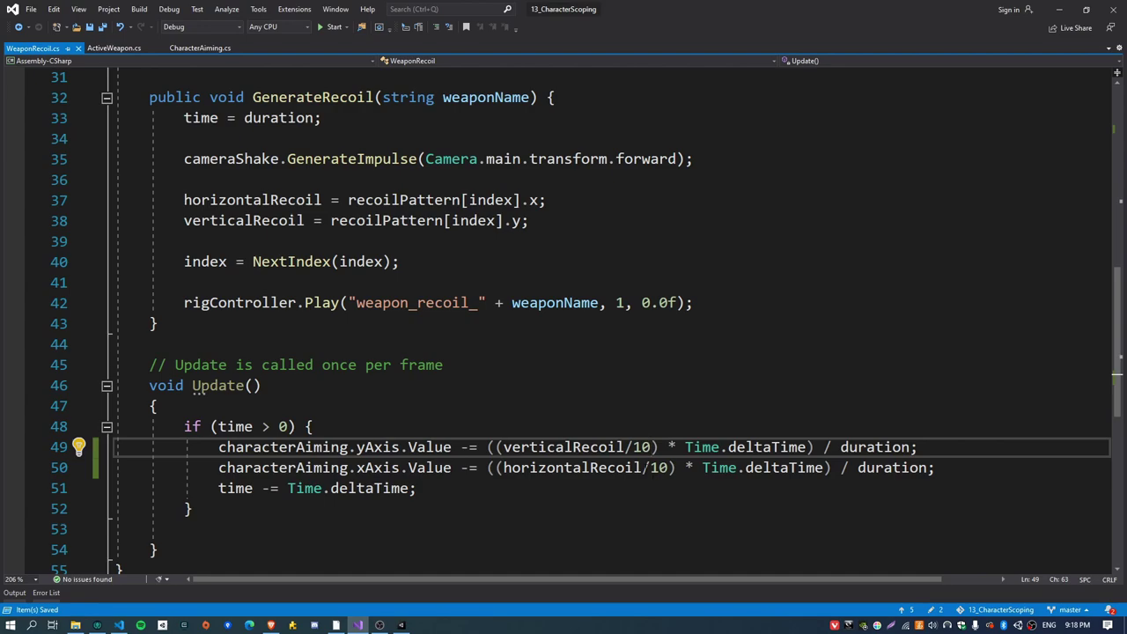
{"action": "double_click", "coordinate": [642, 447]}
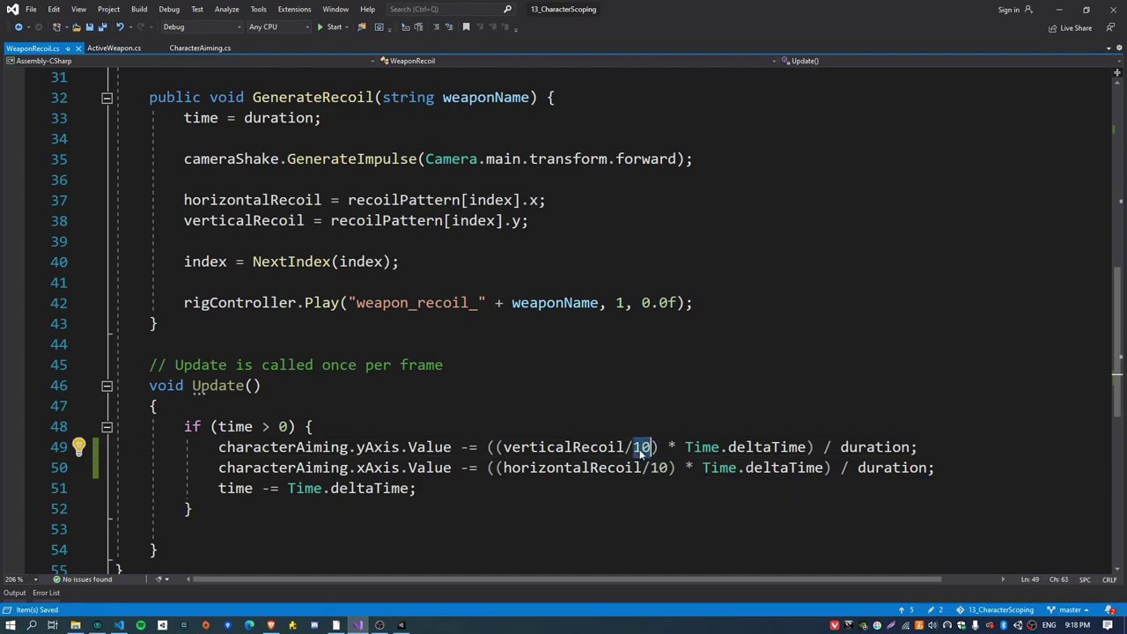
{"action": "left_click", "coordinate": [685, 468]}
{"action": "left_click_drag", "start_coordinate": [935, 468], "coordinate": [114, 447]}
{"action": "left_click", "coordinate": [483, 413]}
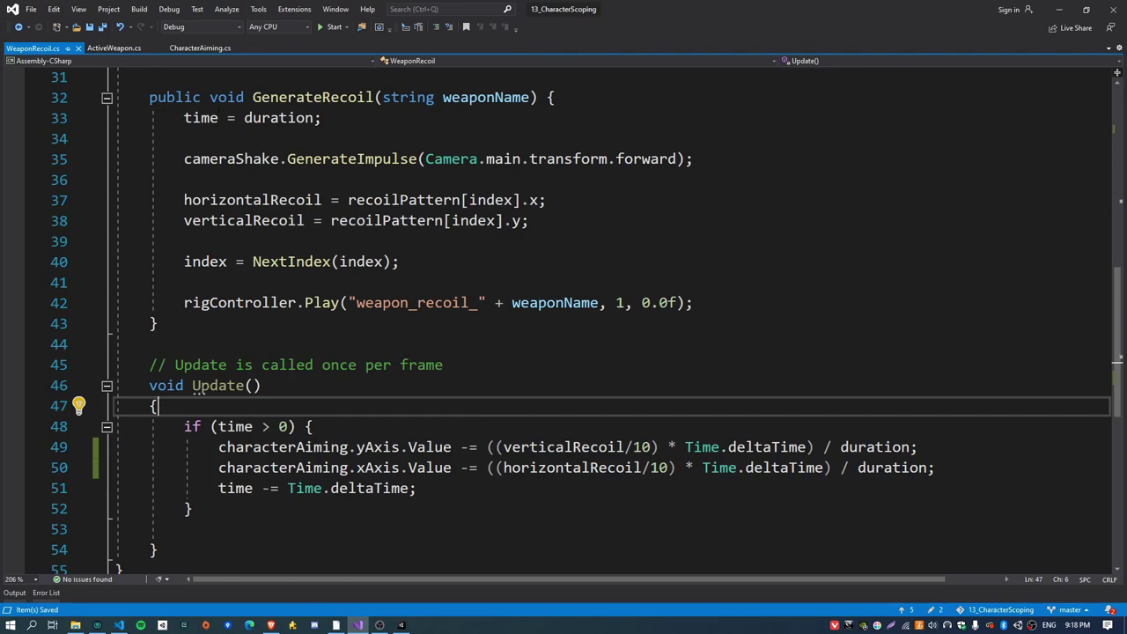
{"action": "left_click", "coordinate": [503, 278]}
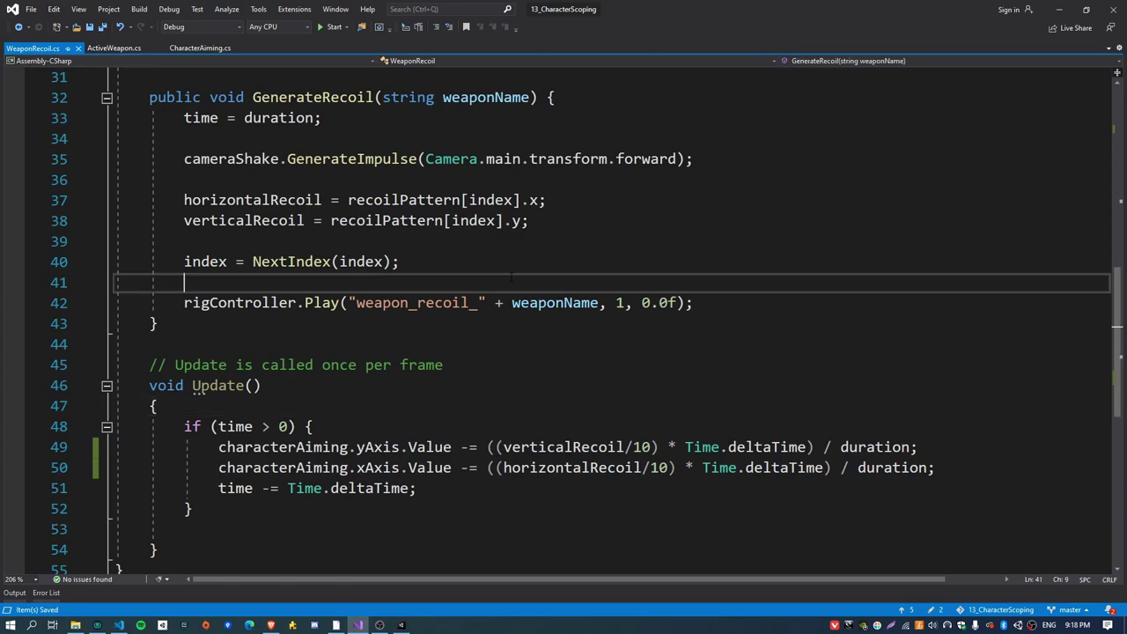
- Switch to Unity, add the CinemachineImpulseListener extension to CM vcam1, and collapse its virtual camera settings
{"action": "key", "text": "alt+Tab"}
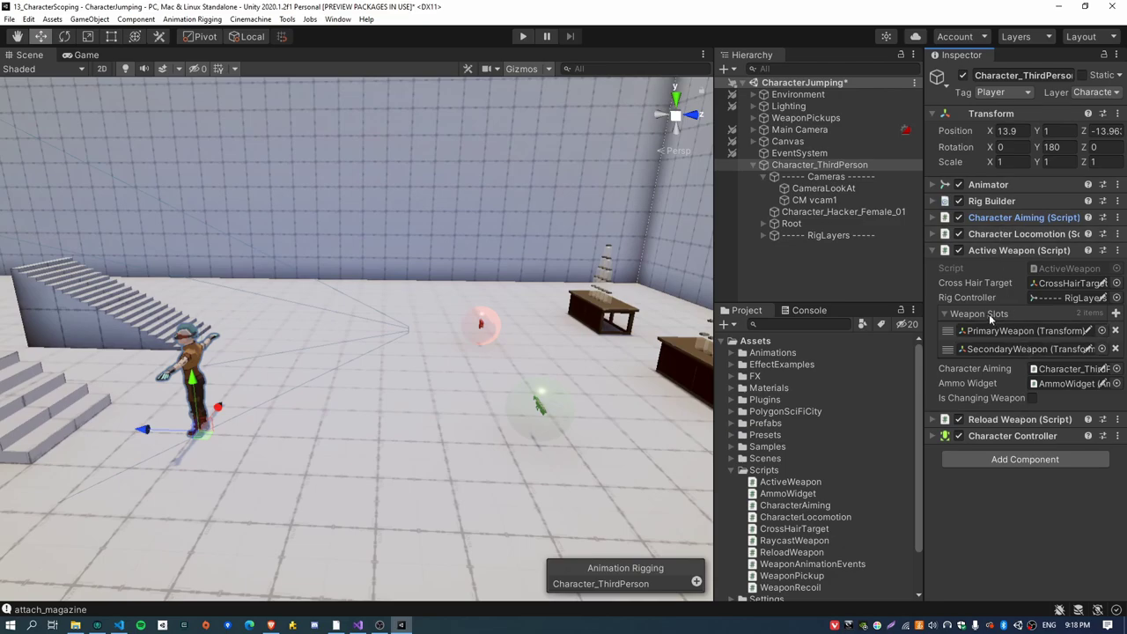
{"action": "left_click", "coordinate": [814, 200]}
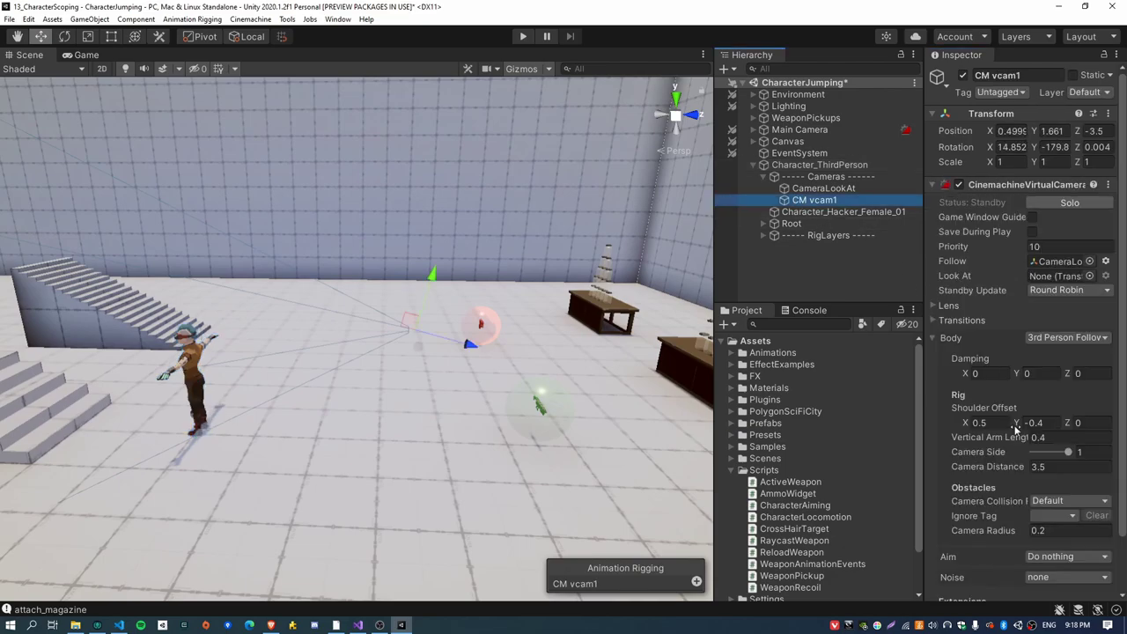
{"action": "scroll", "coordinate": [1007, 453], "scroll_direction": "down", "scroll_amount": 2}
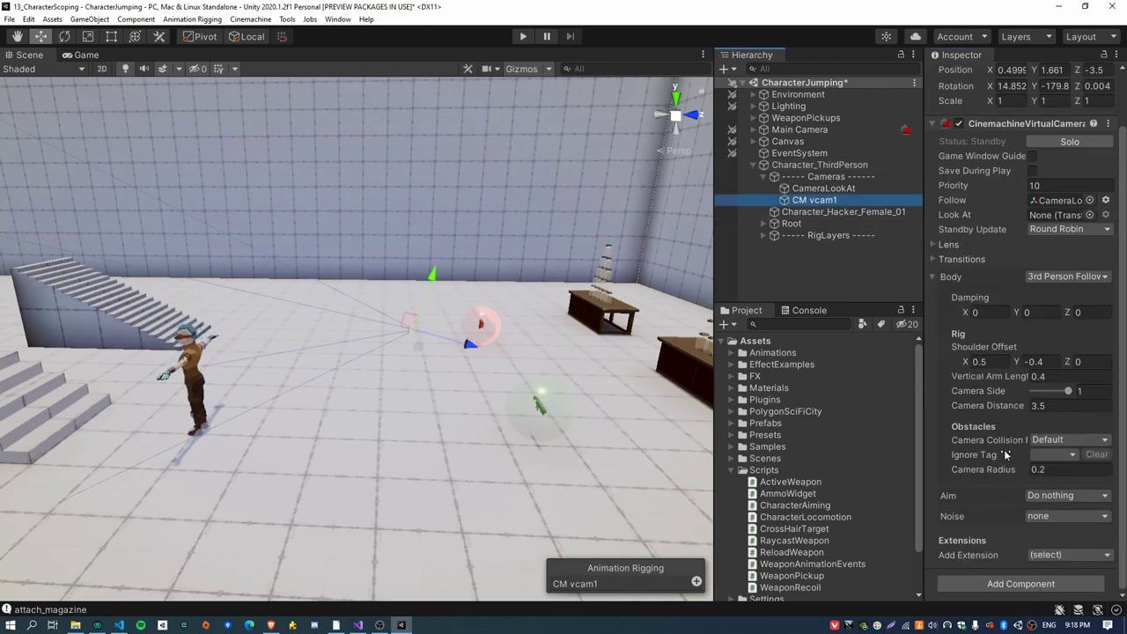
{"action": "left_click", "coordinate": [1072, 556]}
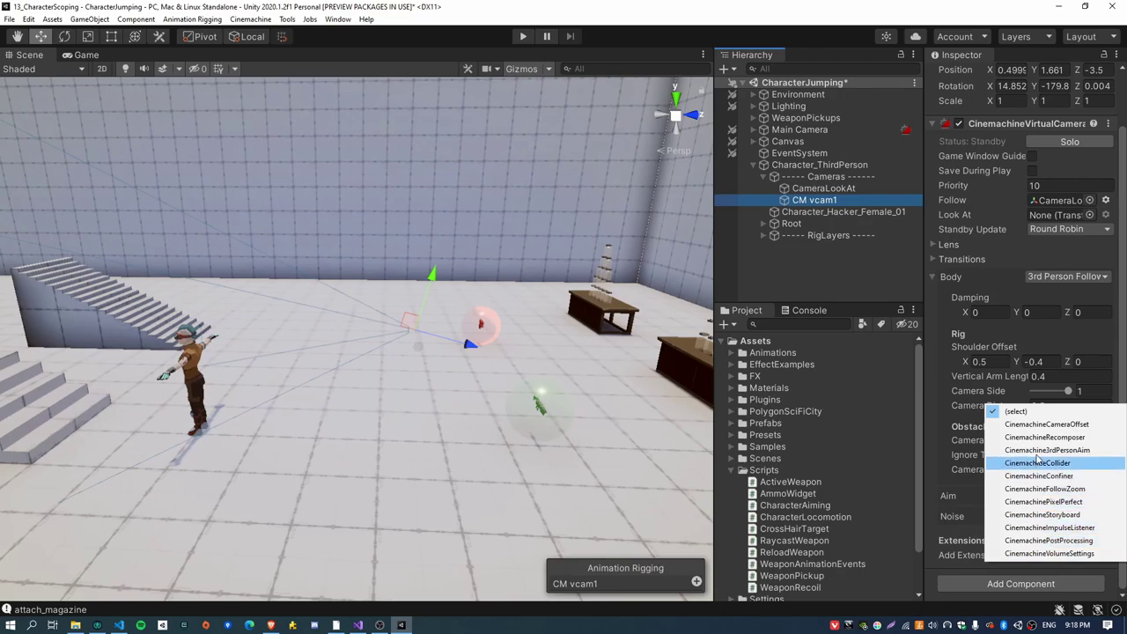
{"action": "left_click", "coordinate": [1049, 527]}
{"action": "scroll", "coordinate": [1013, 572], "scroll_direction": "down", "scroll_amount": 3}
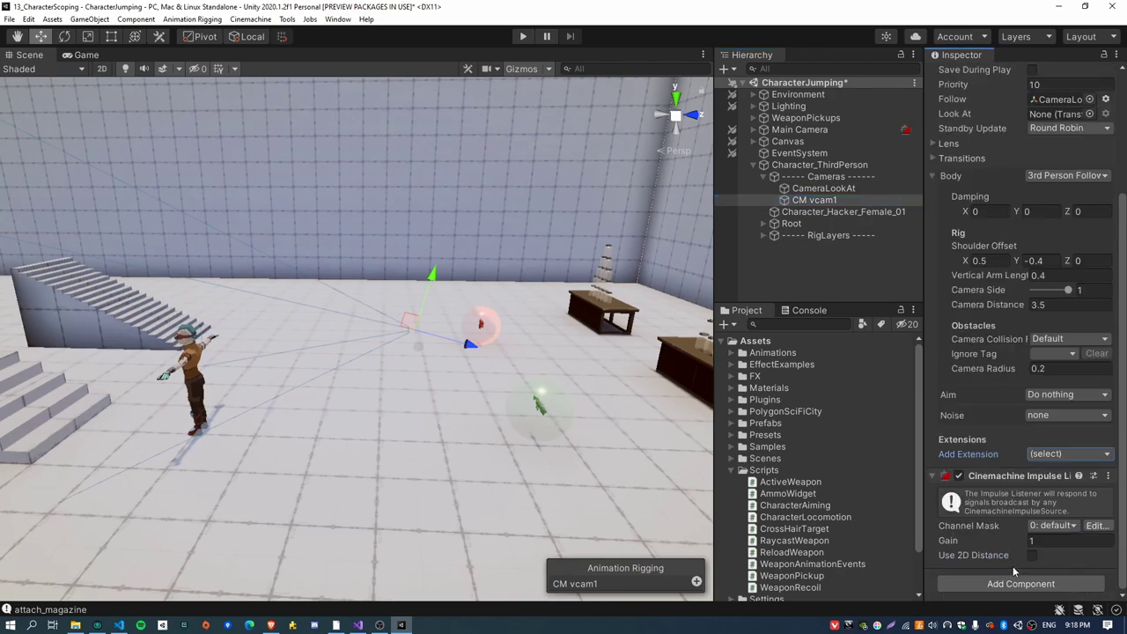
{"action": "scroll", "coordinate": [1013, 573], "scroll_direction": "up", "scroll_amount": 5}
{"action": "left_click", "coordinate": [984, 186]}
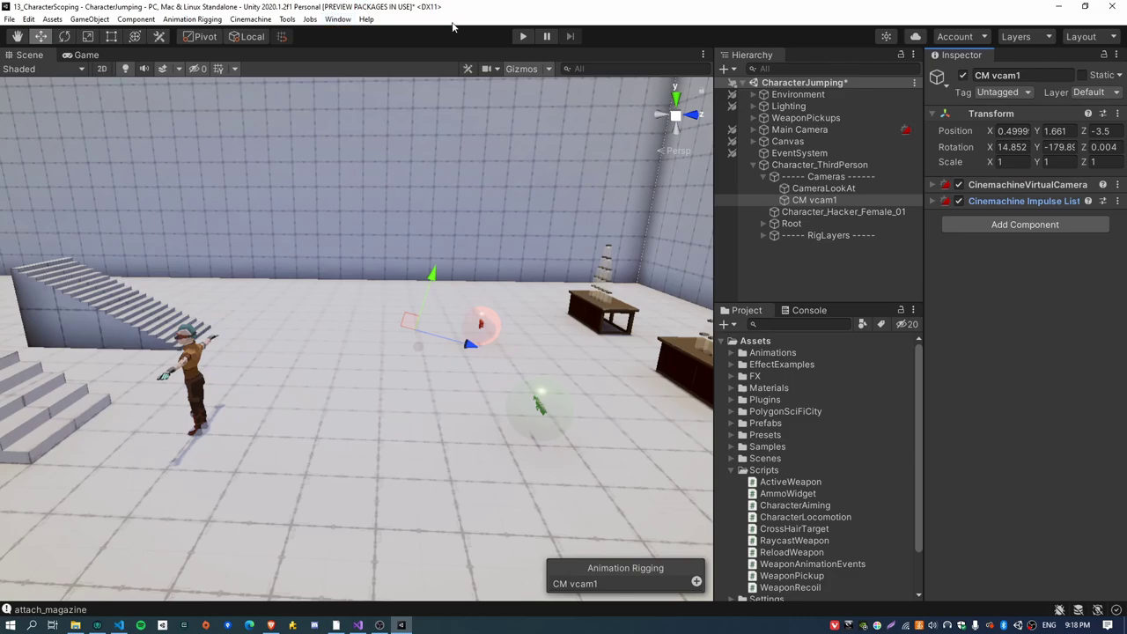
- Start and stop play mode, and assign CameraLookAt to the Camera Look At field of Character_ThirdPerson's Character Aiming component
{"action": "left_click", "coordinate": [523, 37]}
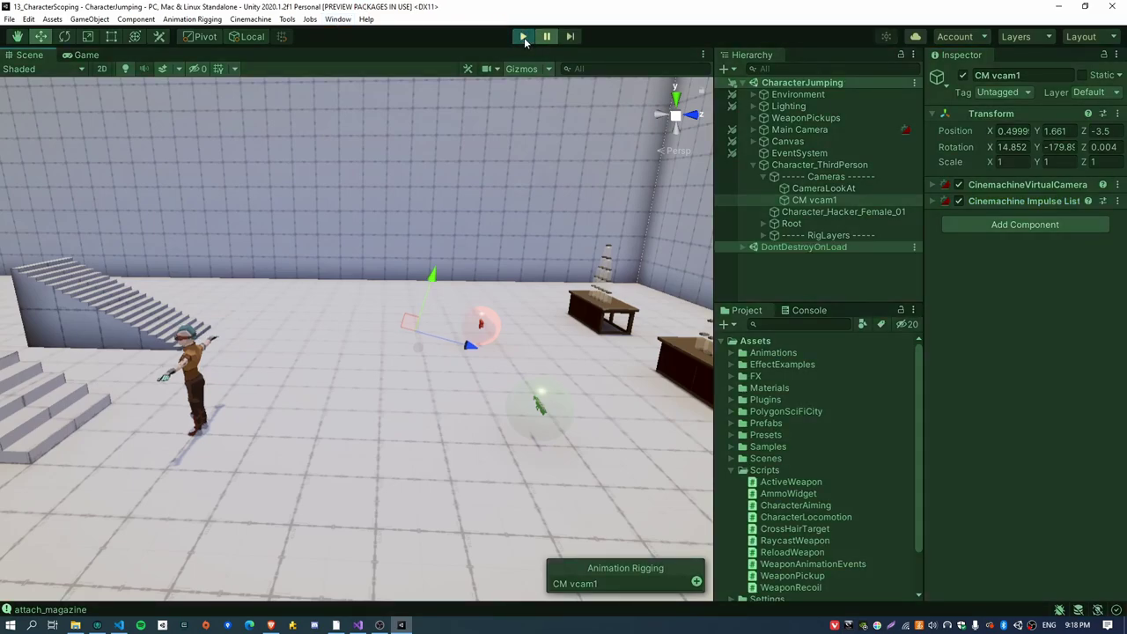
{"action": "left_click", "coordinate": [523, 37]}
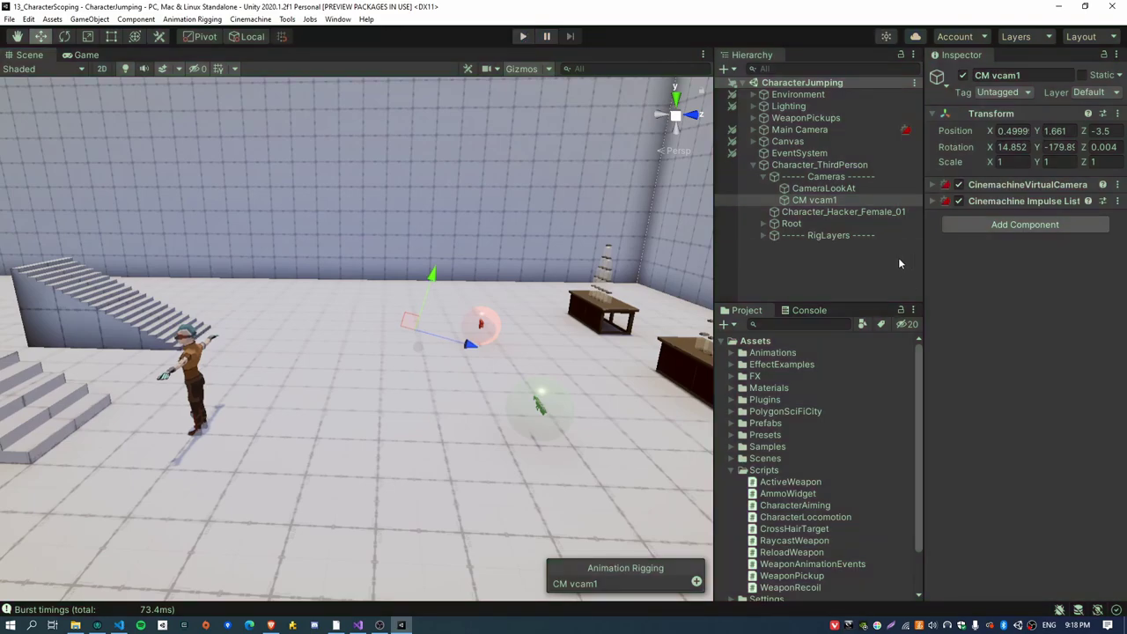
{"action": "left_click", "coordinate": [828, 166]}
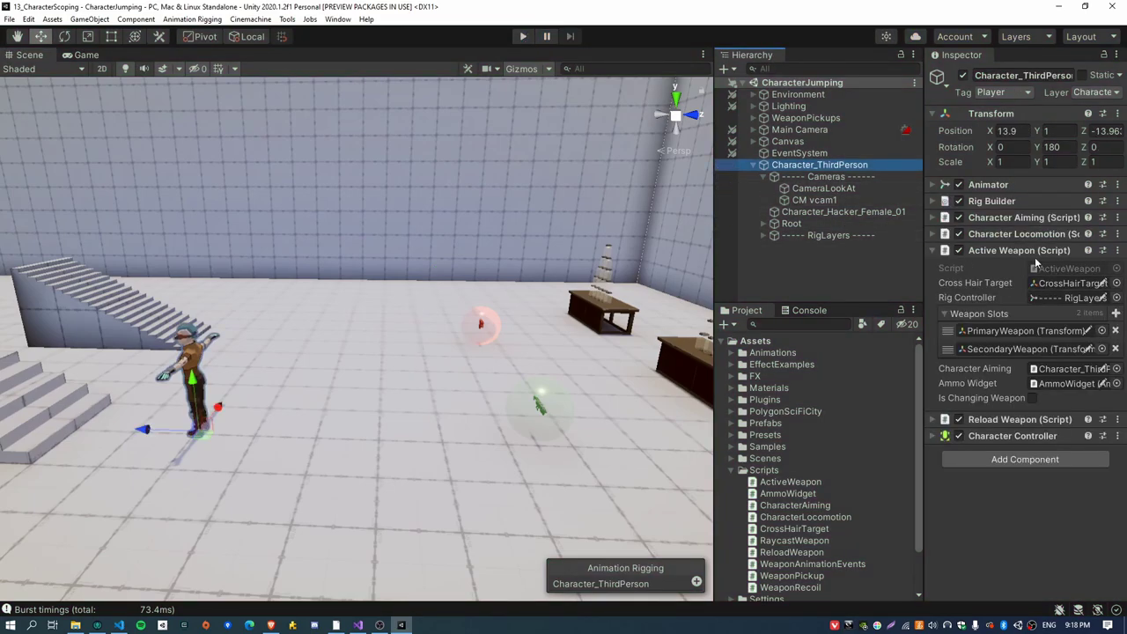
{"action": "left_click", "coordinate": [1024, 218]}
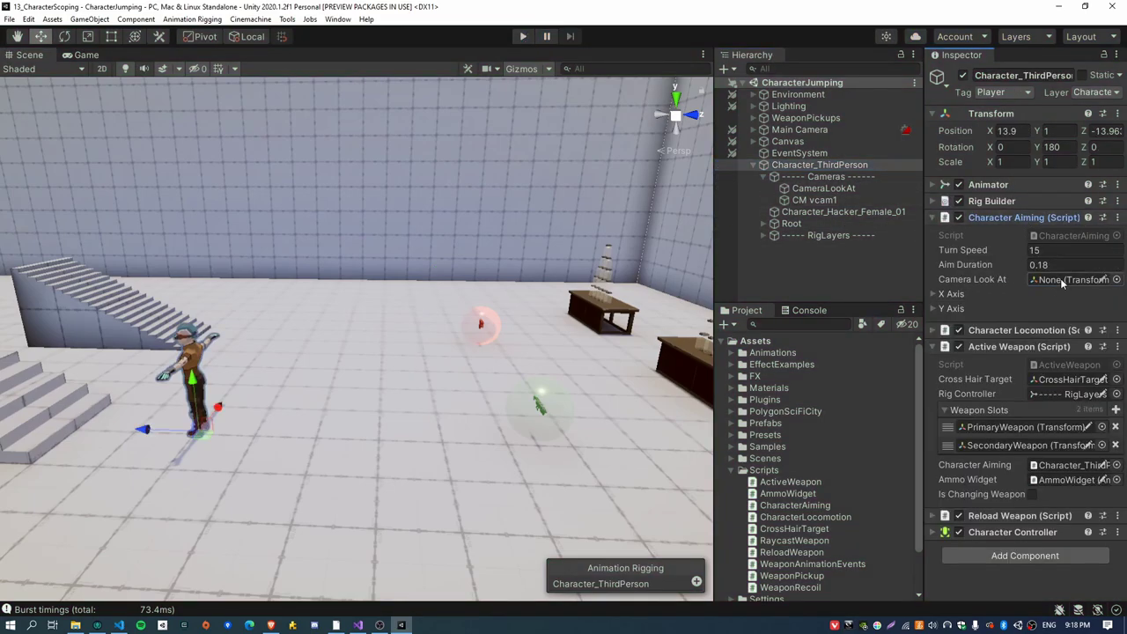
{"action": "left_click_drag", "start_coordinate": [823, 189], "coordinate": [1064, 285]}
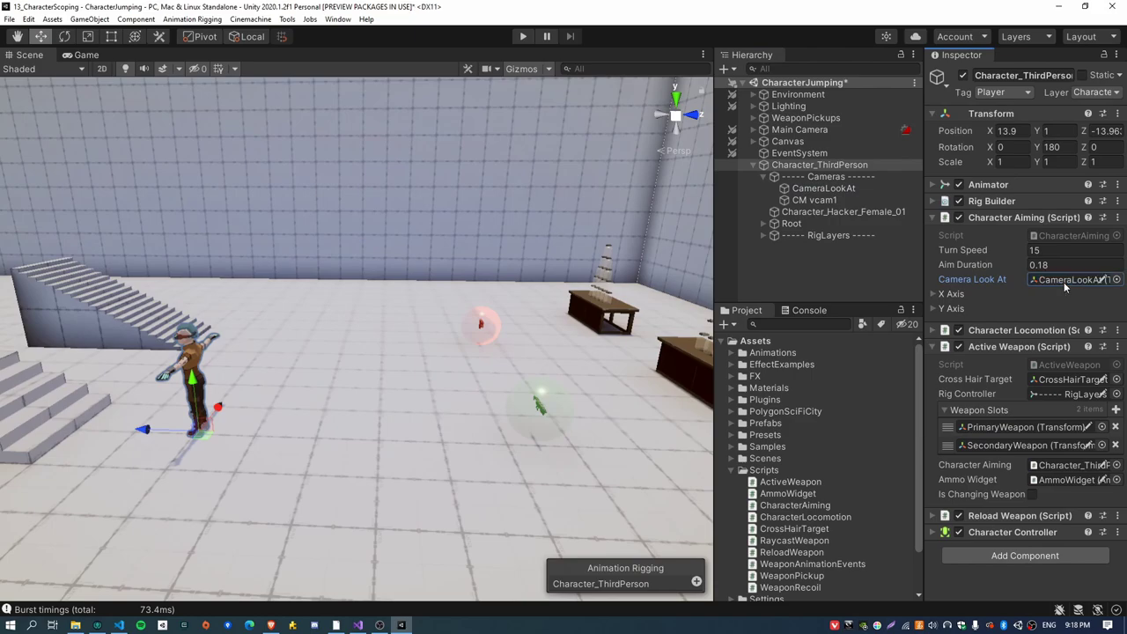
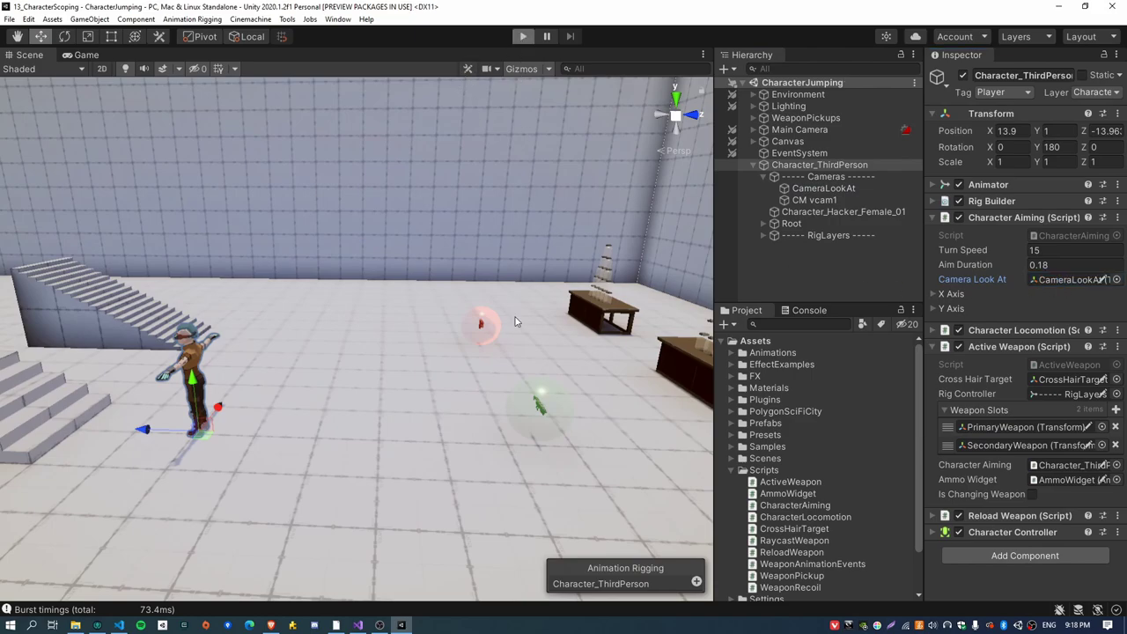
- Play-test the scene: run the character to the weapon pickup, fire at the stacked jars, and look around with the camera
{"action": "left_click", "coordinate": [523, 37]}
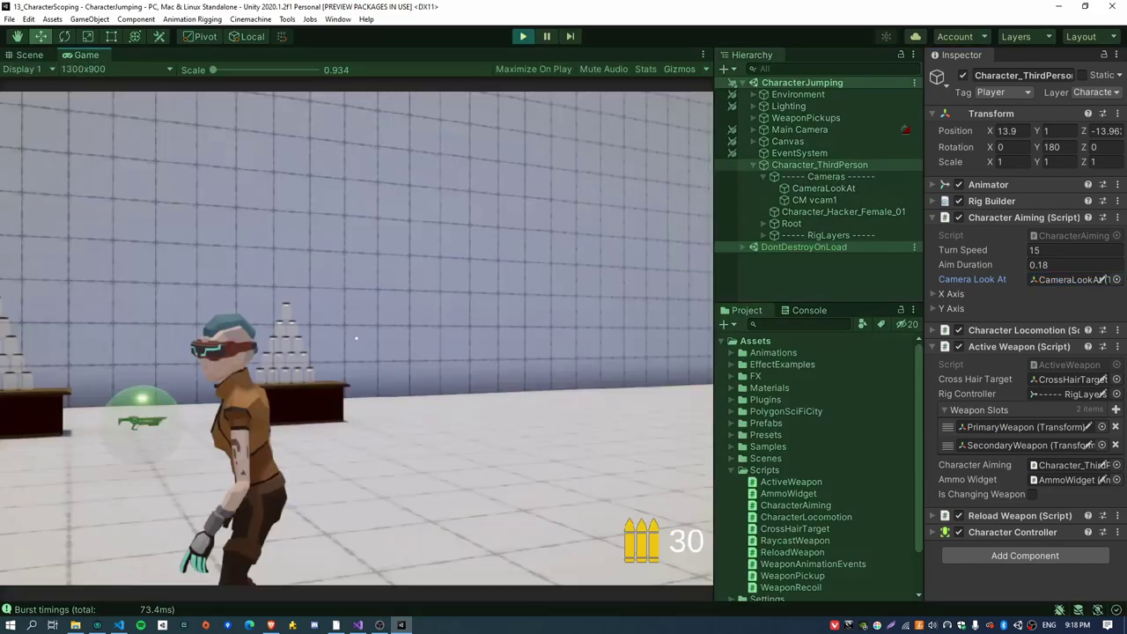
{"action": "key", "text": "w"}
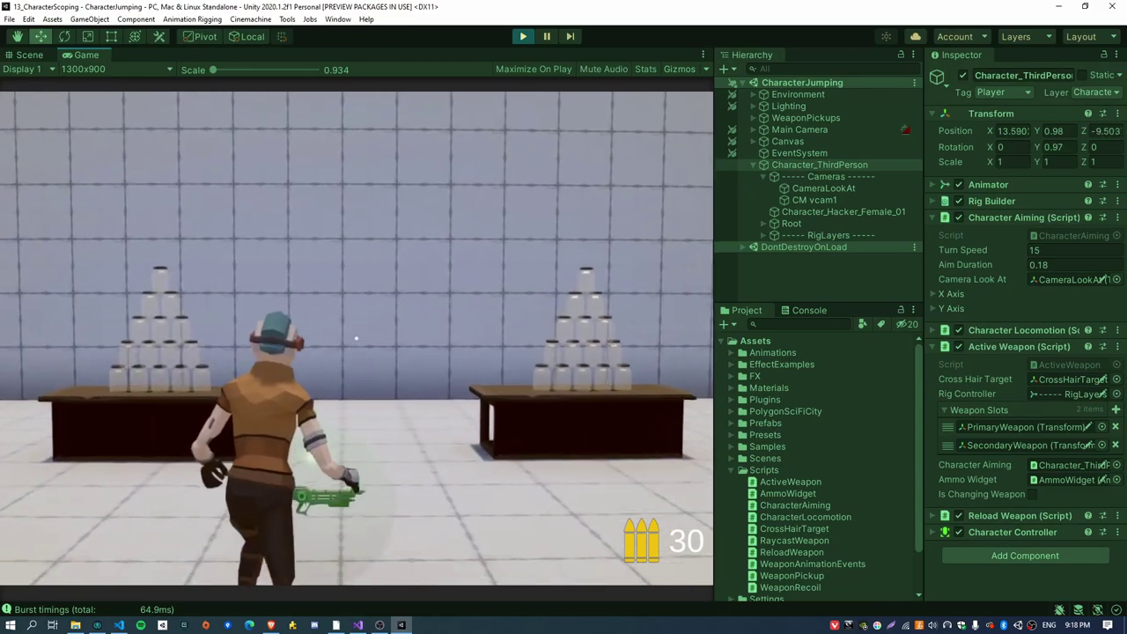
{"action": "key", "text": "d"}
{"action": "left_click", "coordinate": [357, 338]}
{"action": "left_click_drag", "start_coordinate": [356, 338], "coordinate": [357, 338]}
{"action": "key", "text": "d"}
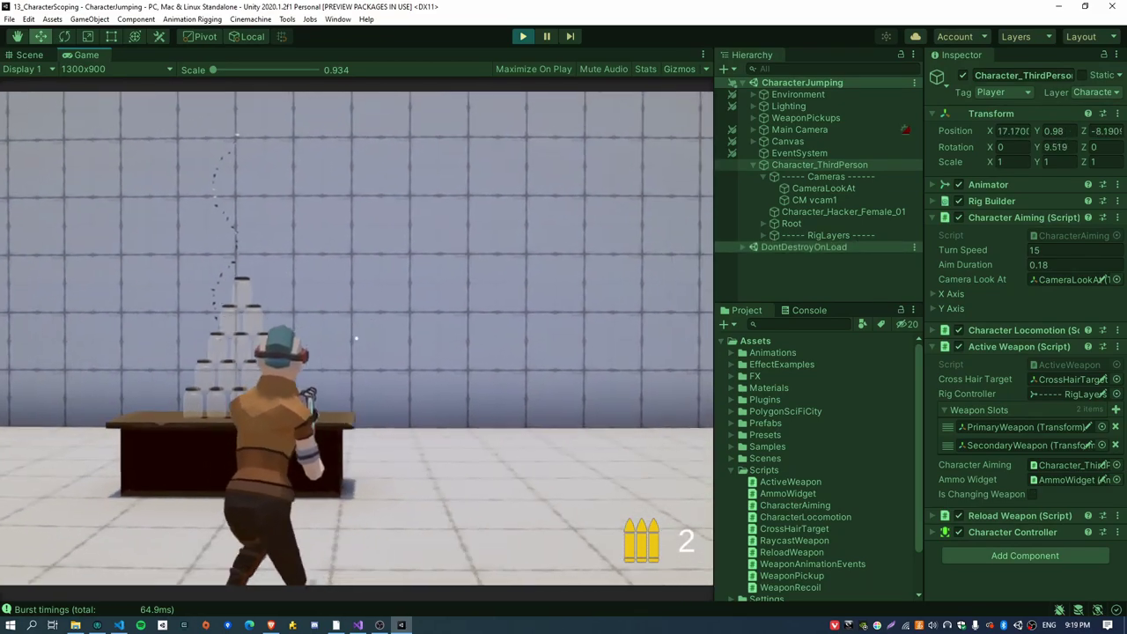
{"action": "left_click", "coordinate": [357, 339]}
{"action": "key", "text": "d"}
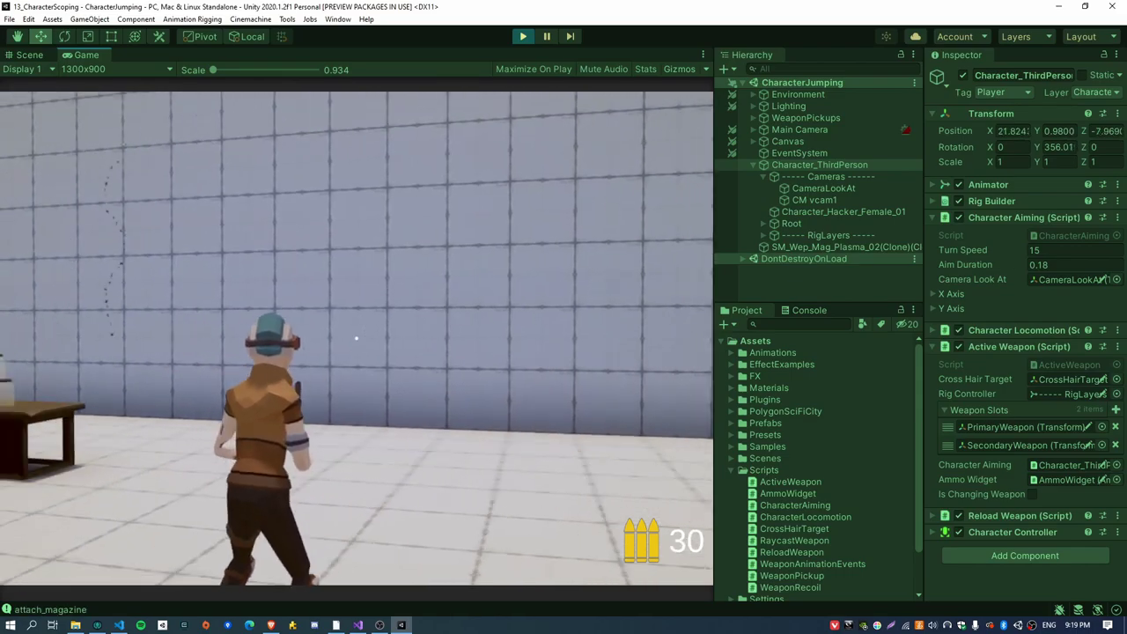
{"action": "left_click_drag", "start_coordinate": [357, 337], "coordinate": [357, 337]}
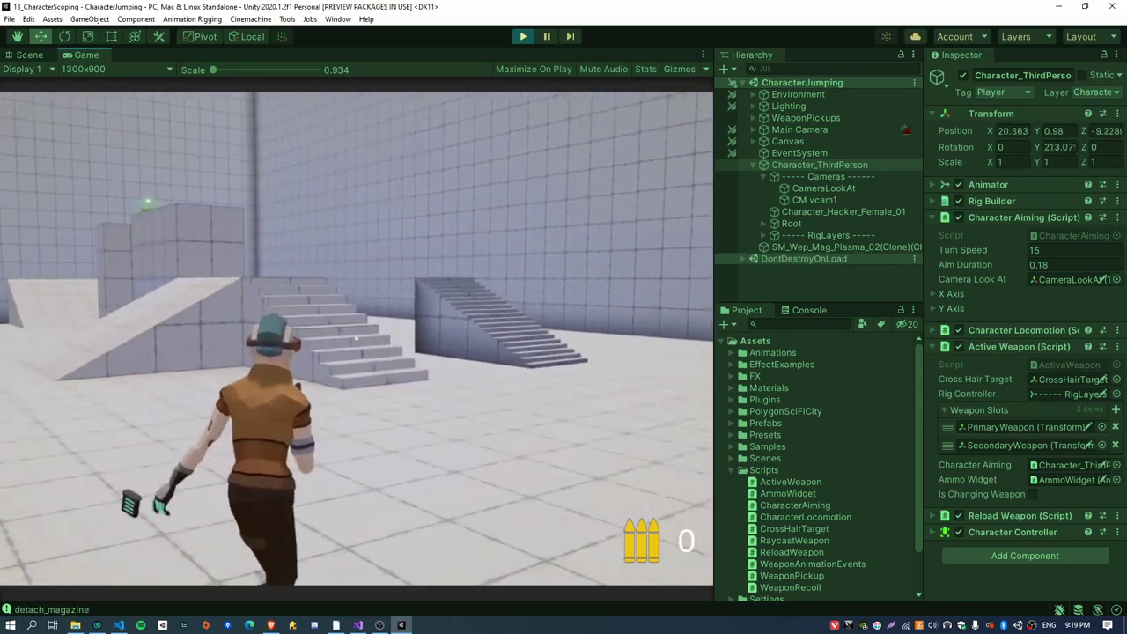
- Try a Camera Distance of 2.79 on CM vcam1 during play mode, and stop play mode
{"action": "key", "text": "Escape"}
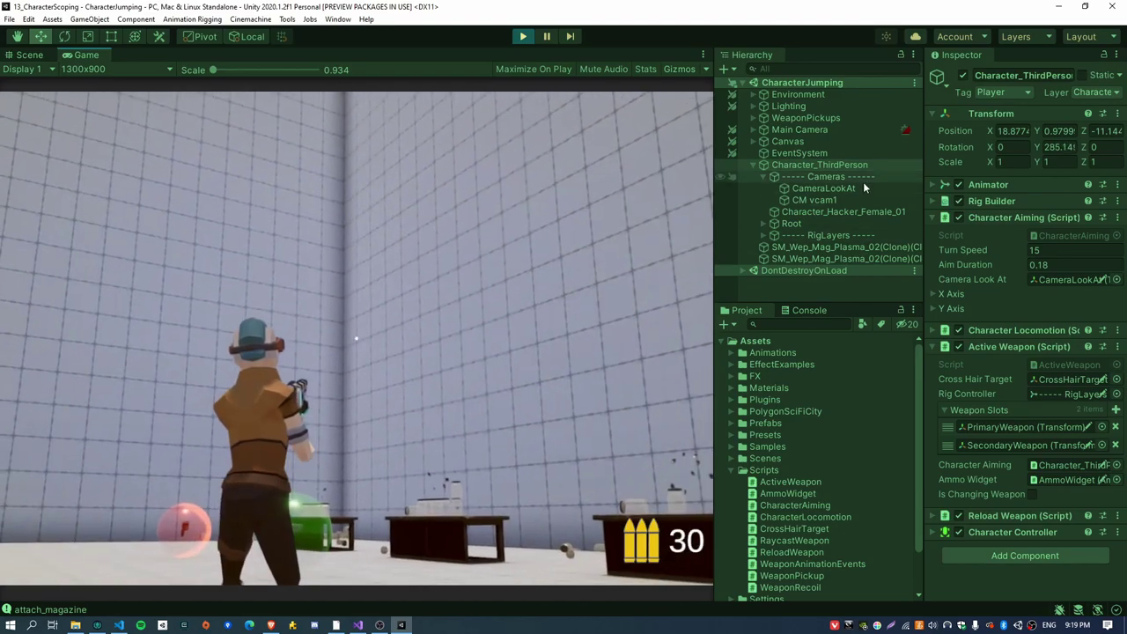
{"action": "left_click", "coordinate": [846, 200]}
{"action": "left_click", "coordinate": [1024, 185]}
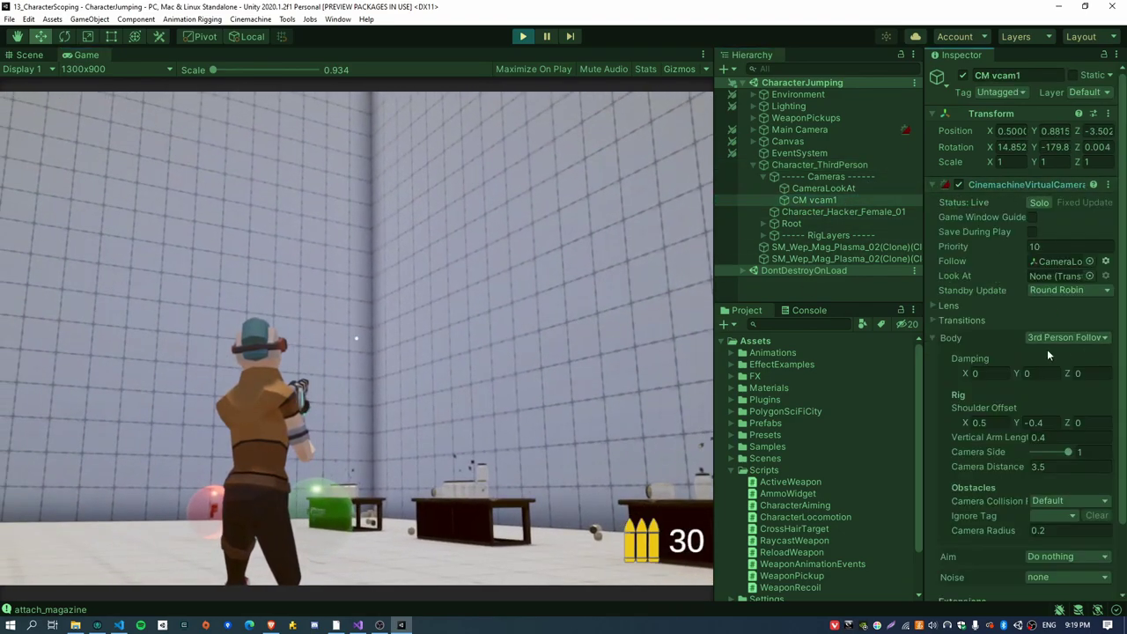
{"action": "mouse_move", "coordinate": [1024, 470]}
{"action": "left_mouse_down"}
{"action": "mouse_move", "coordinate": [962, 476]}
{"action": "mouse_move", "coordinate": [1002, 477]}
{"action": "left_mouse_up"}
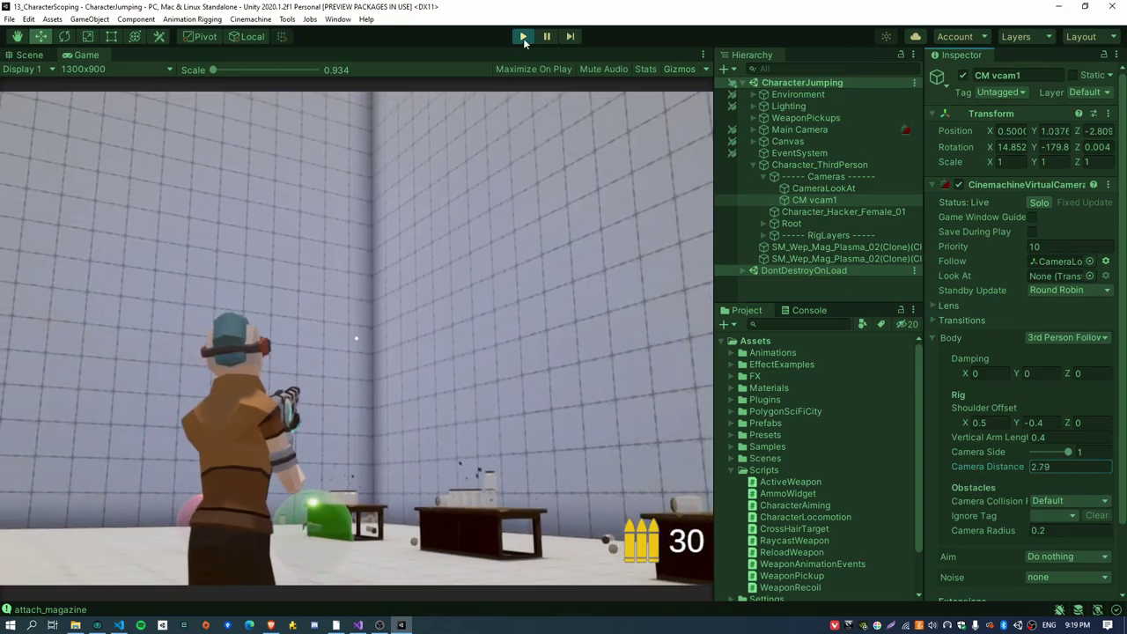
{"action": "left_click", "coordinate": [523, 36]}
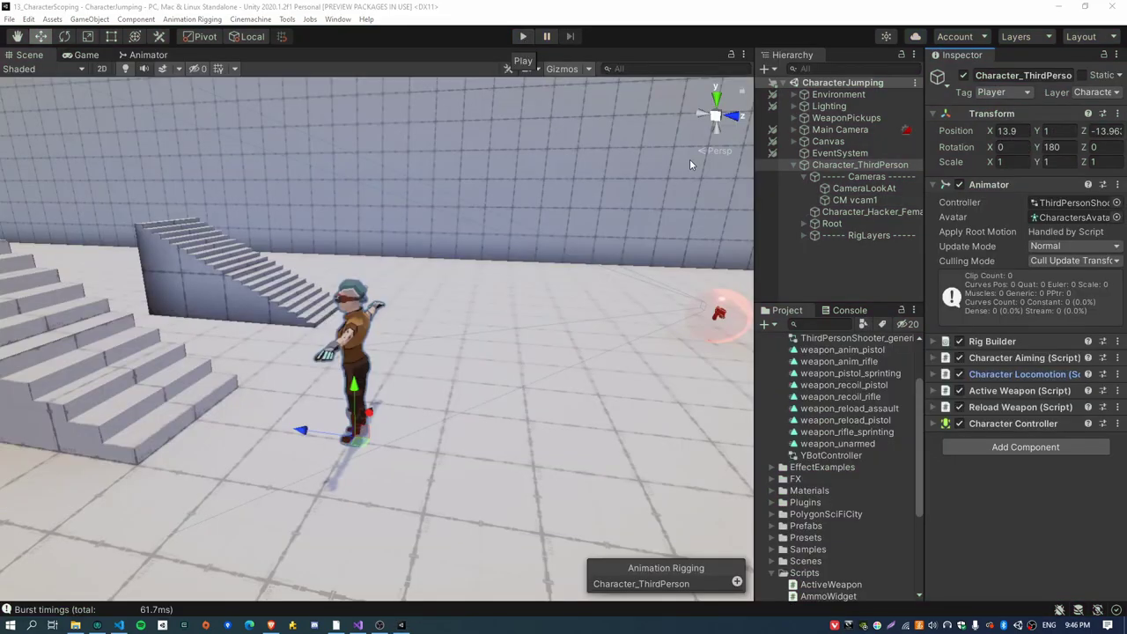
- Open Character_ThirdPerson's ThirdPersonShooter animator controller and add a layer named Aim Layer with its weight set to 1
{"action": "double_click", "coordinate": [1071, 202]}
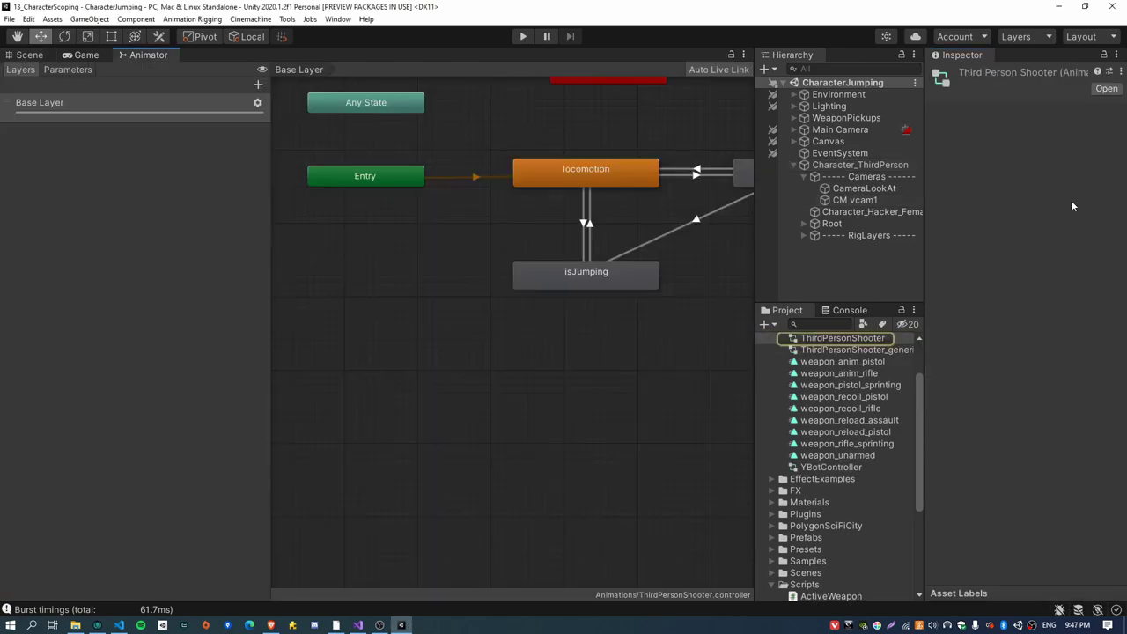
{"action": "left_click", "coordinate": [258, 84]}
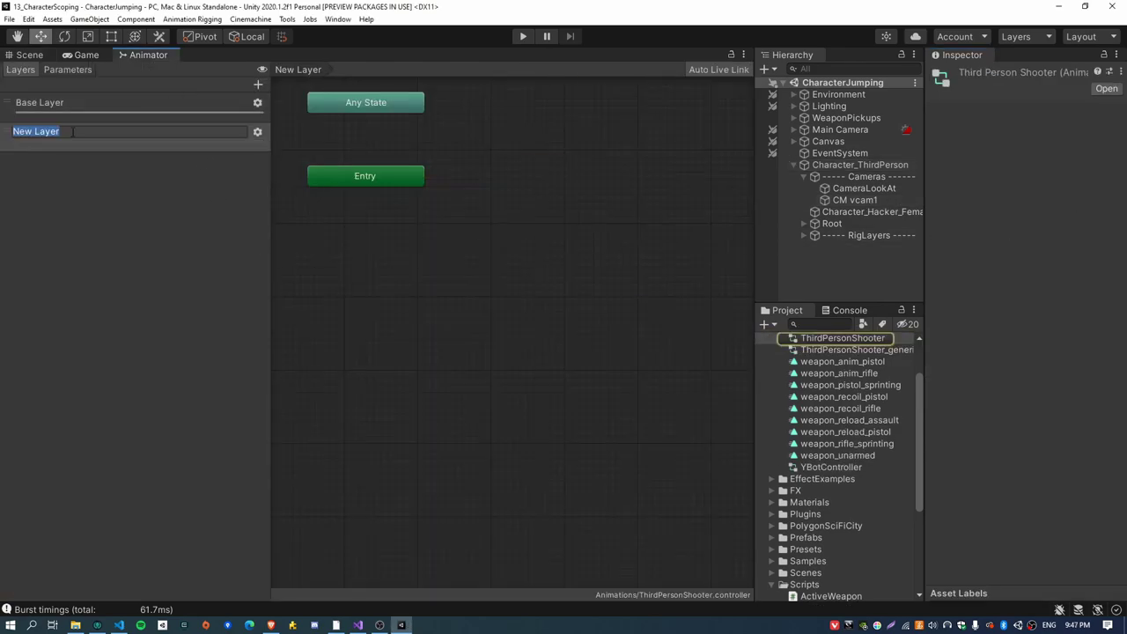
{"action": "type", "text": "Aim Layer"}
{"action": "key", "text": "Return"}
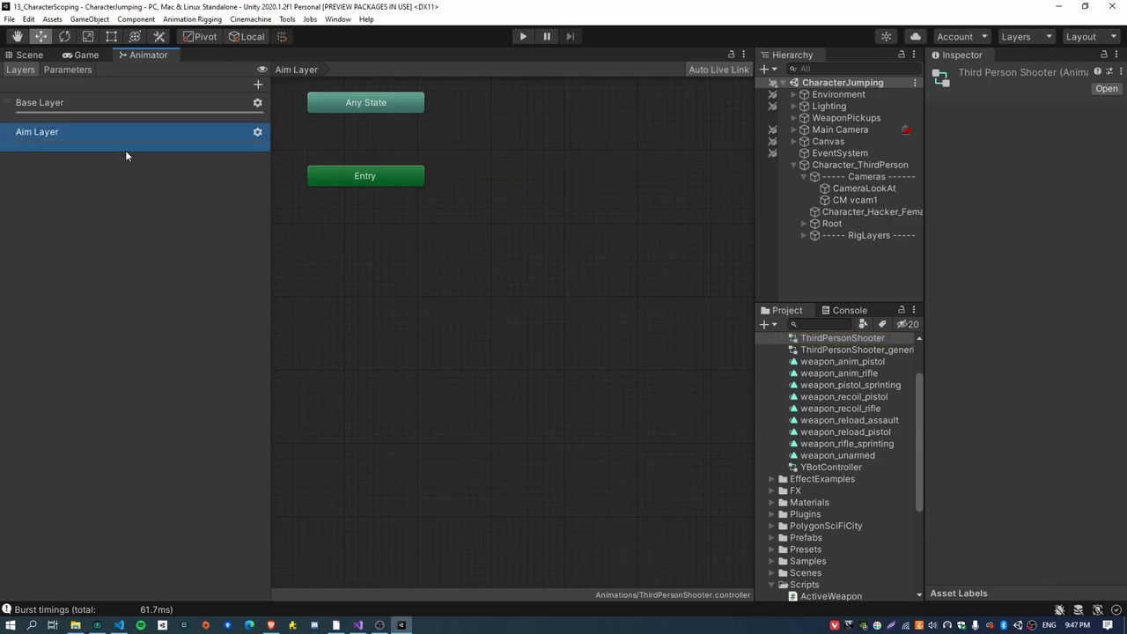
{"action": "left_click", "coordinate": [258, 132]}
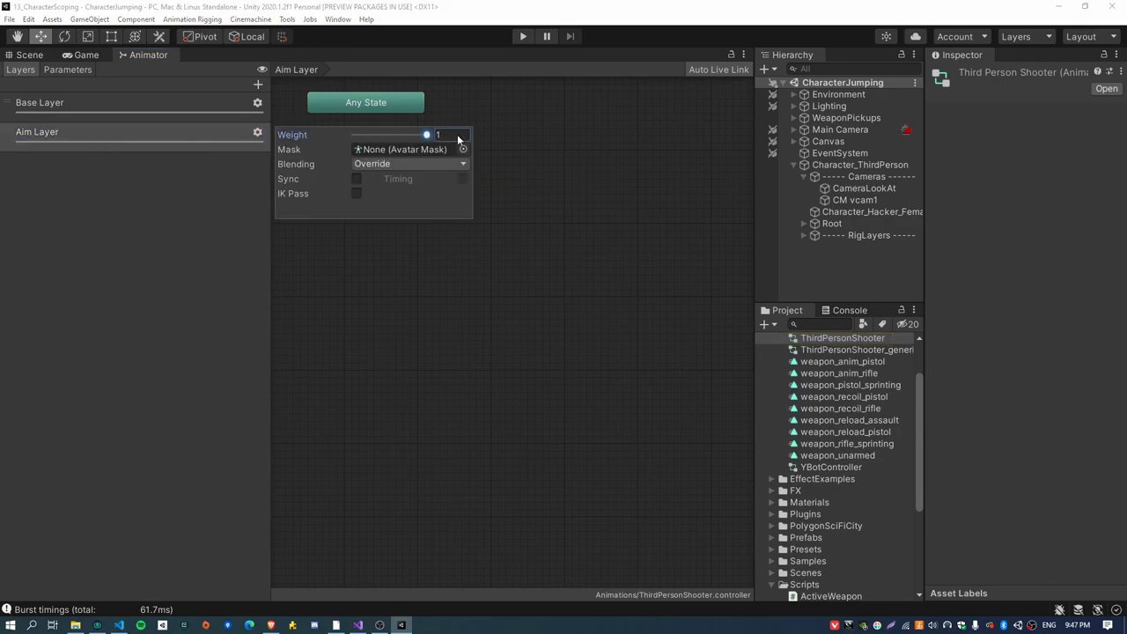
{"action": "left_click", "coordinate": [564, 324]}
- Create an empty state in Aim Layer and place it beside the Entry node
{"action": "middle_click_drag", "start_coordinate": [540, 346], "coordinate": [486, 427]}
{"action": "scroll", "coordinate": [420, 313], "scroll_direction": "up", "scroll_amount": 1}
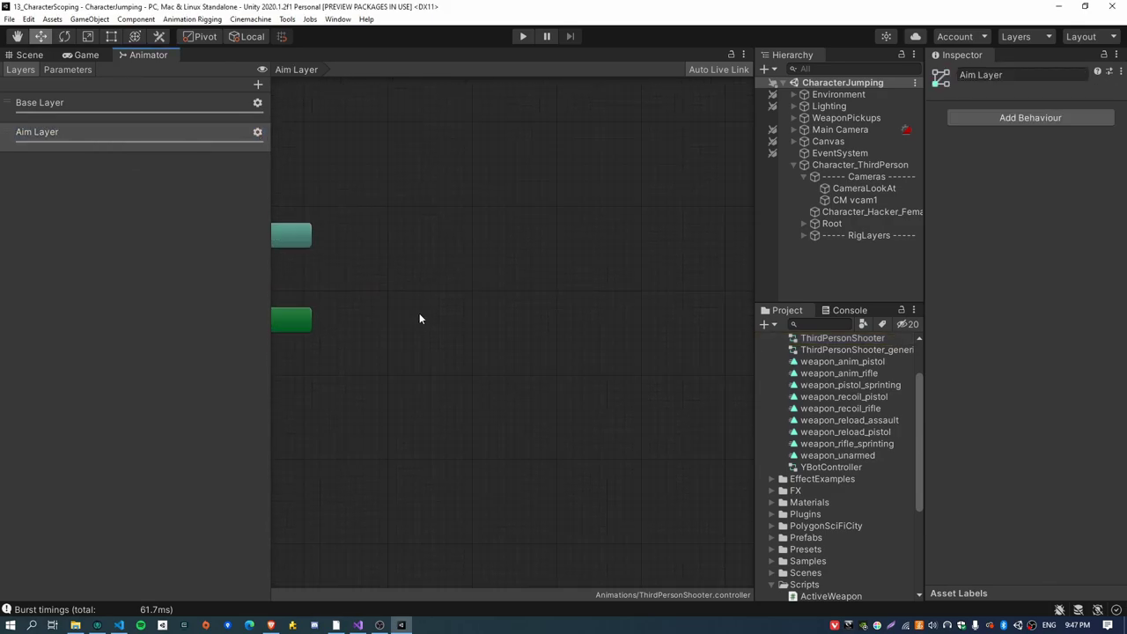
{"action": "middle_click_drag", "start_coordinate": [420, 313], "coordinate": [475, 300]}
{"action": "right_click", "coordinate": [439, 307]}
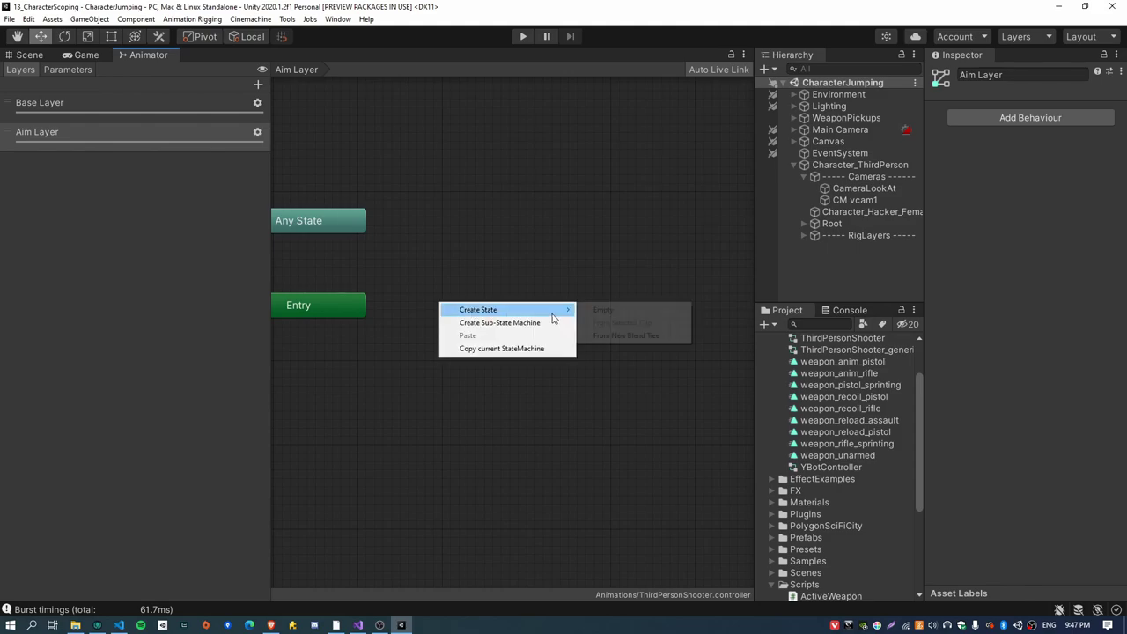
{"action": "mouse_move", "coordinate": [466, 308]}
{"action": "left_click", "coordinate": [533, 308]}
{"action": "left_click", "coordinate": [569, 323]}
{"action": "left_click_drag", "start_coordinate": [569, 323], "coordinate": [600, 316]}
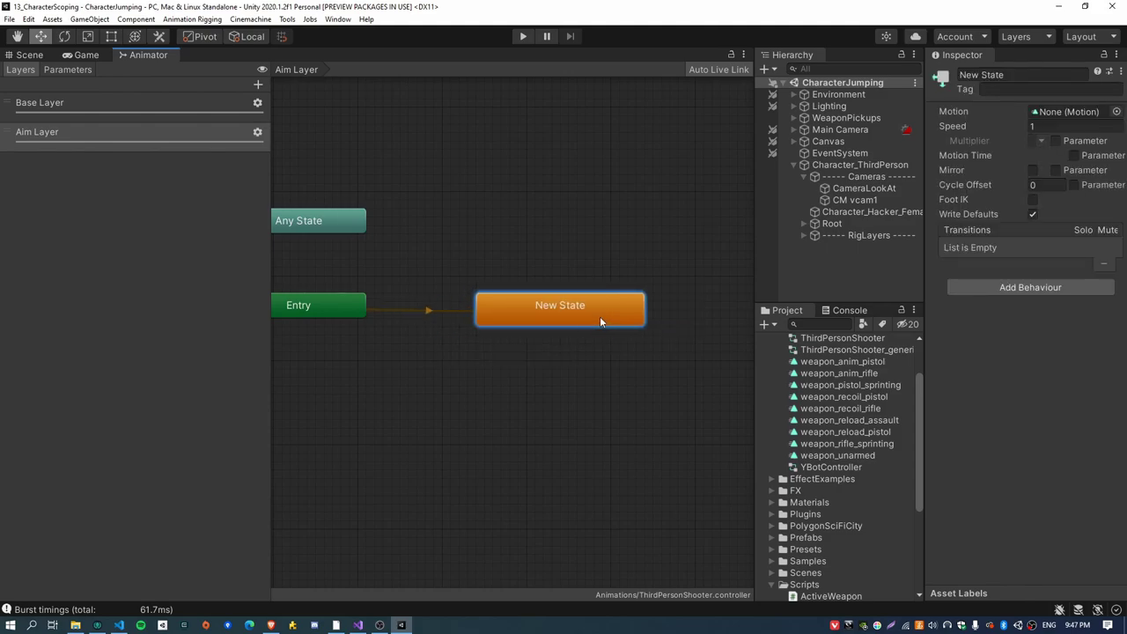
- Create an animation clip named camera_zoom_in in the Animations folder and add it to Aim Layer as a state below New State
{"action": "scroll", "coordinate": [884, 383], "scroll_direction": "up", "scroll_amount": 2}
{"action": "left_click", "coordinate": [810, 353]}
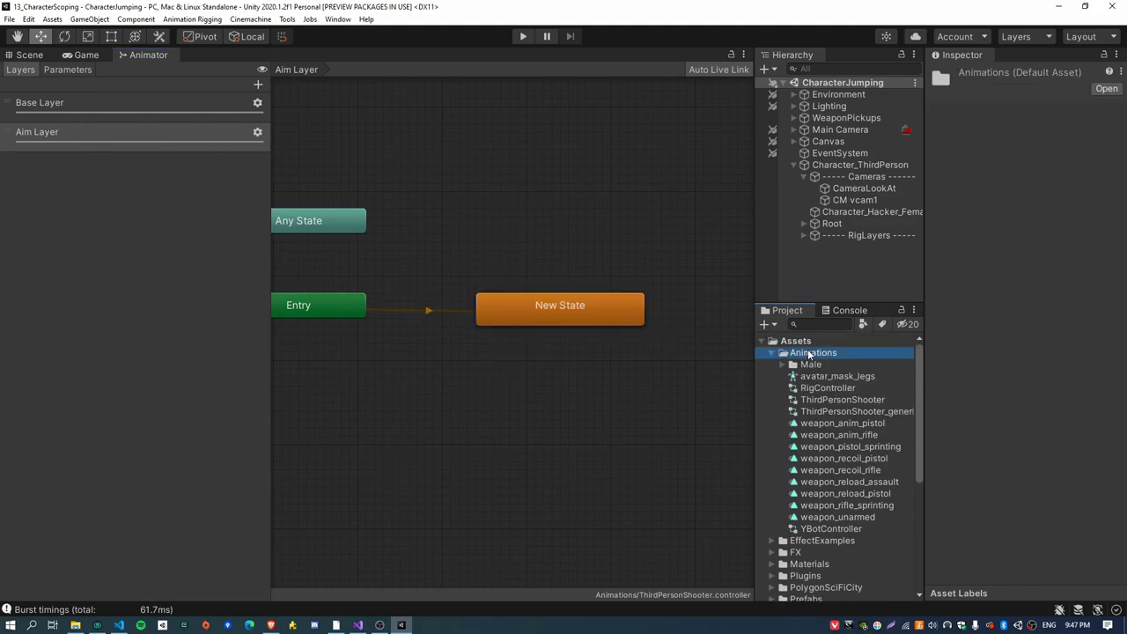
{"action": "left_click", "coordinate": [772, 326]}
{"action": "left_click", "coordinate": [782, 361]}
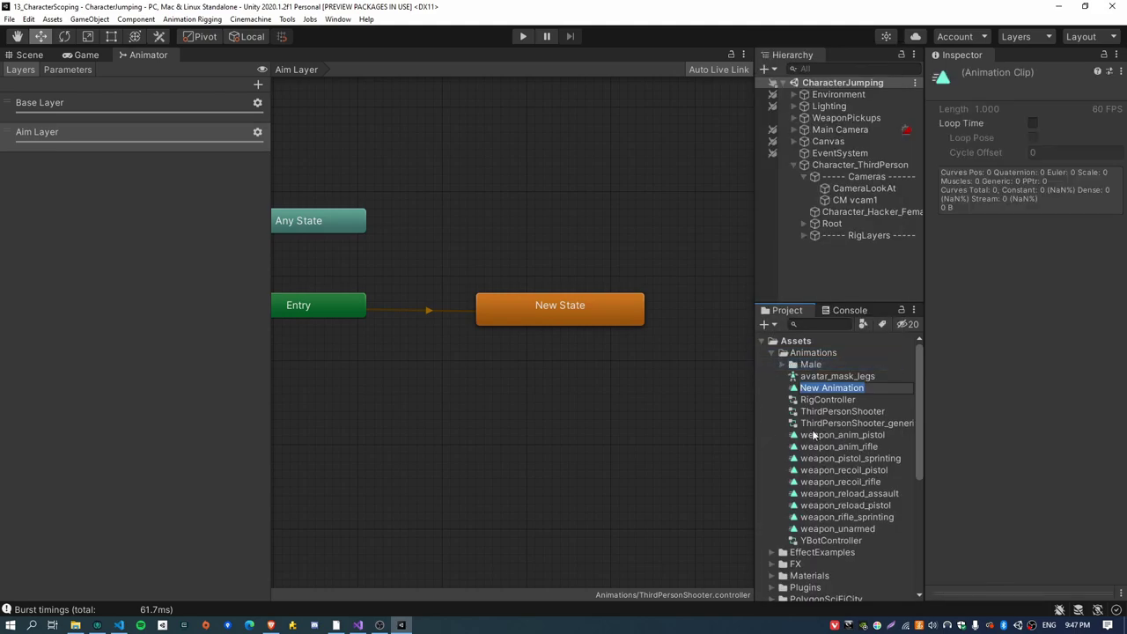
{"action": "type", "text": "ca"}
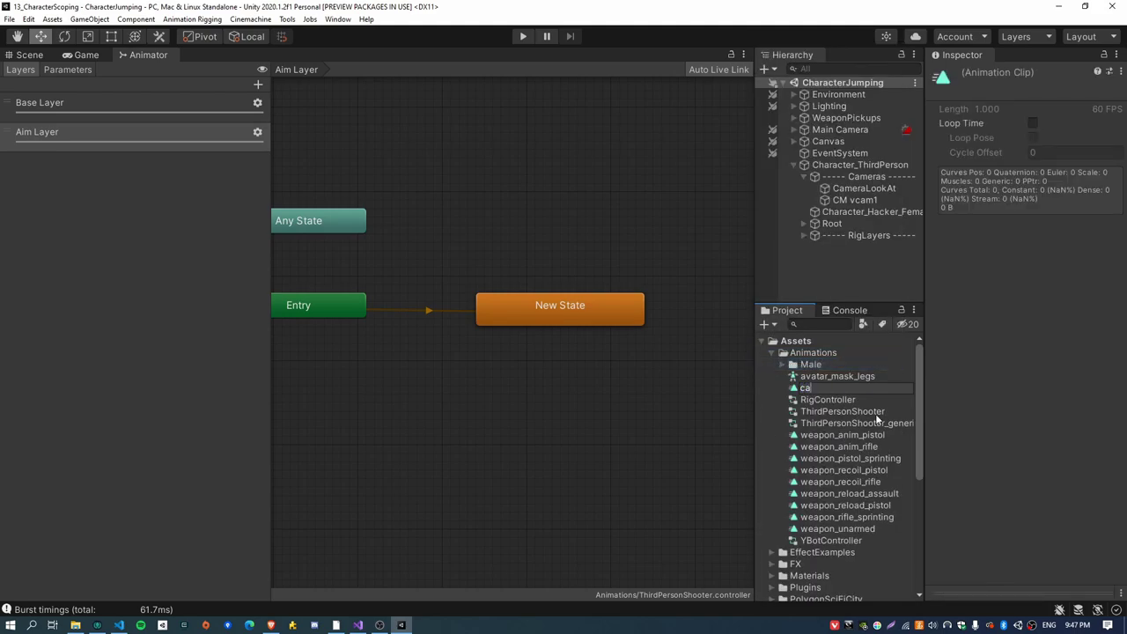
{"action": "type", "text": "mera_zoom_in"}
{"action": "key", "text": "Return"}
{"action": "left_click_drag", "start_coordinate": [840, 390], "coordinate": [510, 387]}
{"action": "left_click_drag", "start_coordinate": [573, 404], "coordinate": [548, 389]}
- Rename New State in Aim Layer as camera_zoom_out
{"action": "left_click", "coordinate": [568, 315]}
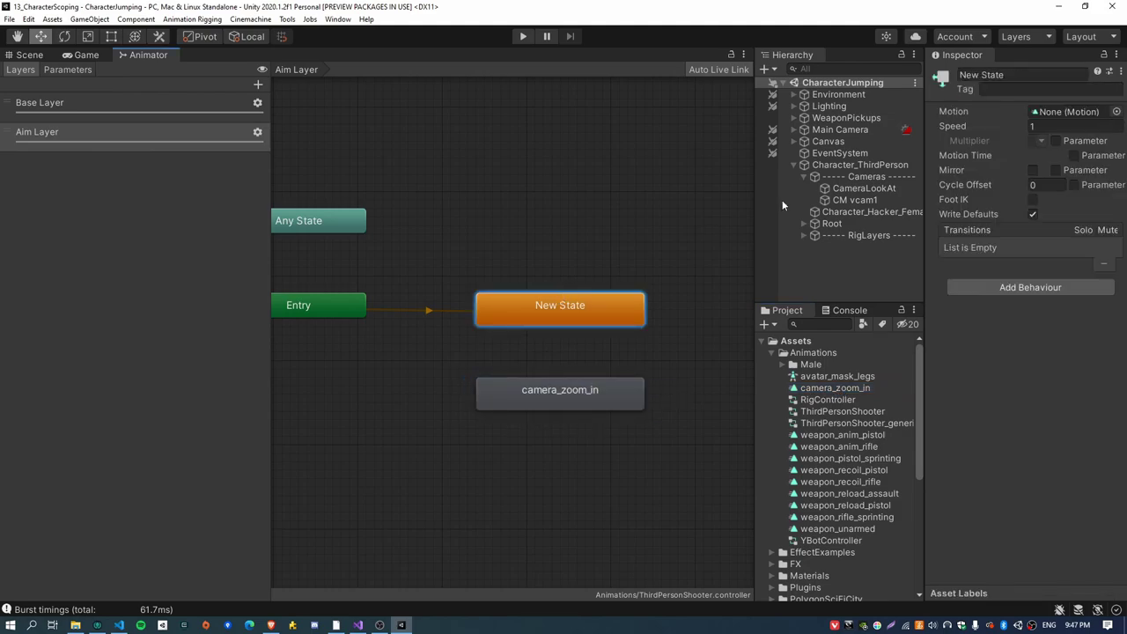
{"action": "left_click", "coordinate": [1024, 74]}
{"action": "type", "text": "camer"}
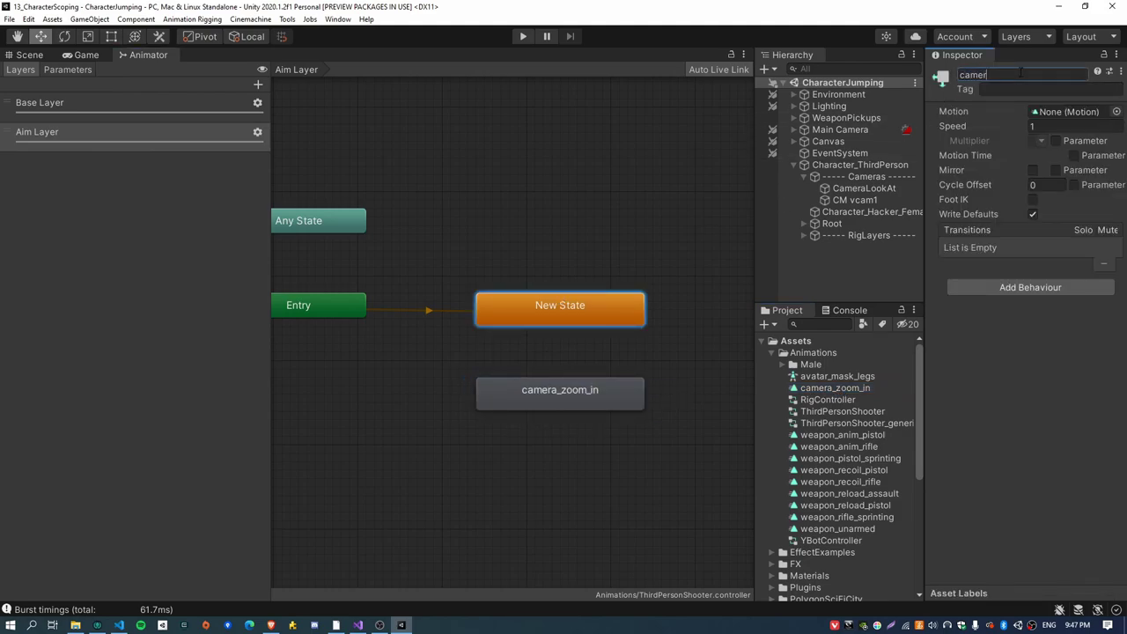
{"action": "type", "text": "a_zoom_out"}
{"action": "key", "text": "Return"}
- Make transitions in both directions between the camera_zoom_out and camera_zoom_in states
{"action": "right_click", "coordinate": [534, 321]}
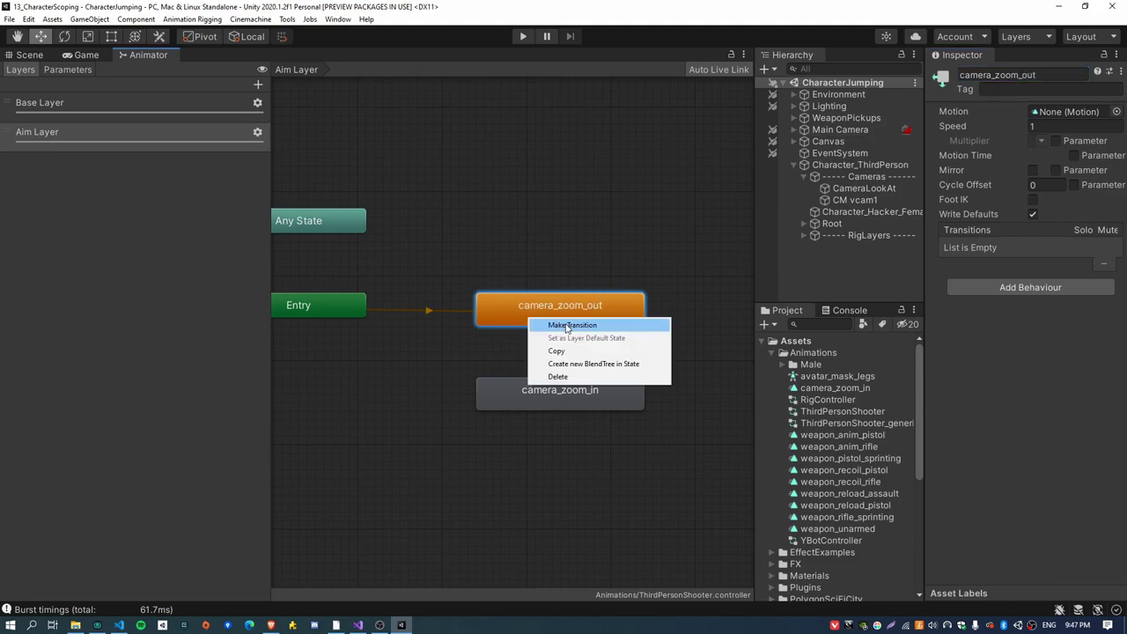
{"action": "left_click", "coordinate": [564, 325]}
{"action": "left_click", "coordinate": [561, 392]}
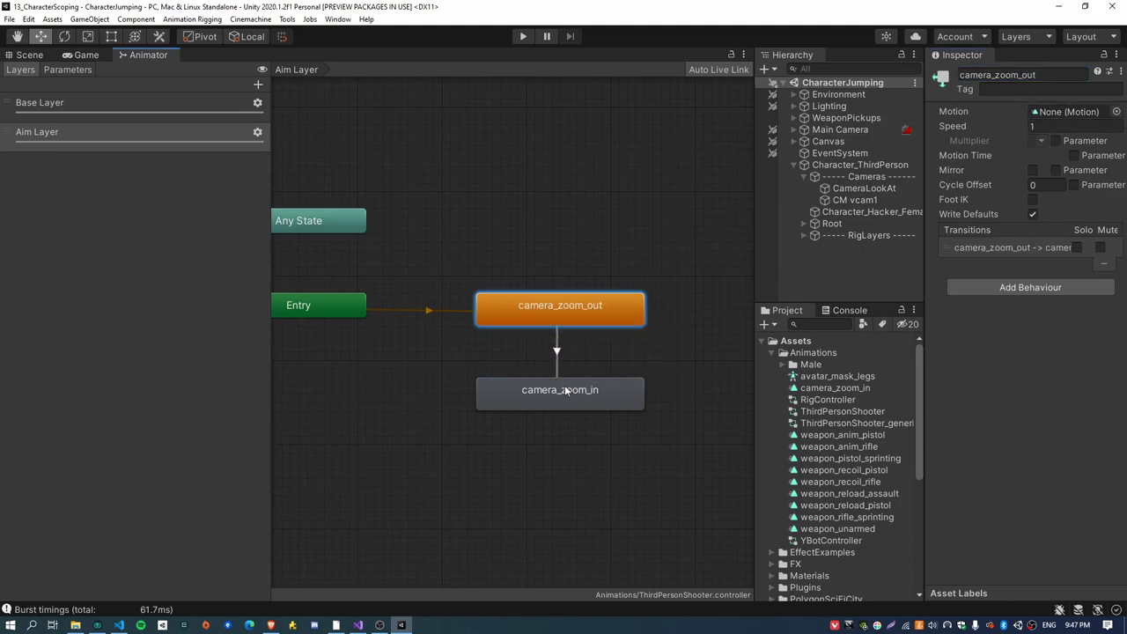
{"action": "left_click", "coordinate": [630, 395]}
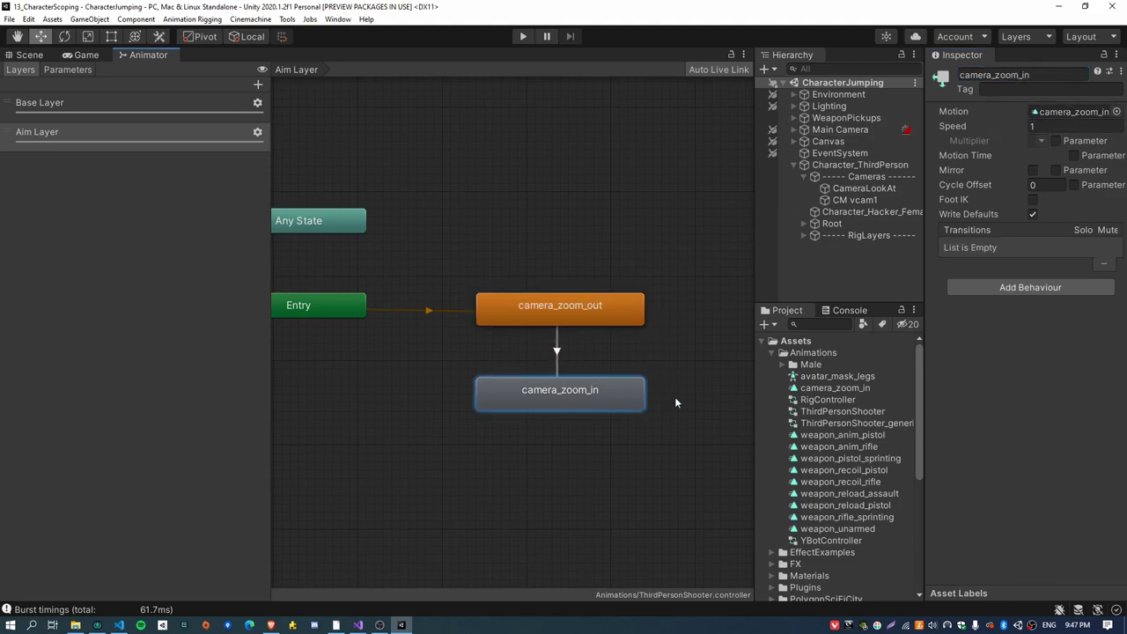
- Disable Has Exit Time on both transitions between camera_zoom_out and camera_zoom_in
{"action": "left_click", "coordinate": [560, 352]}
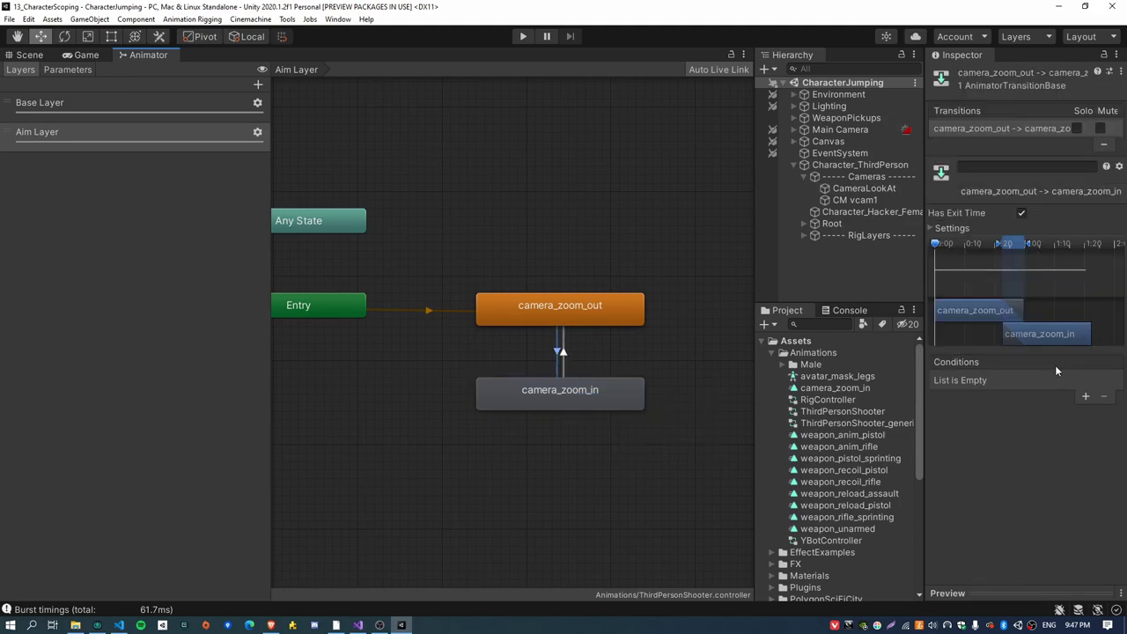
{"action": "left_click", "coordinate": [1022, 214]}
{"action": "left_click", "coordinate": [563, 351]}
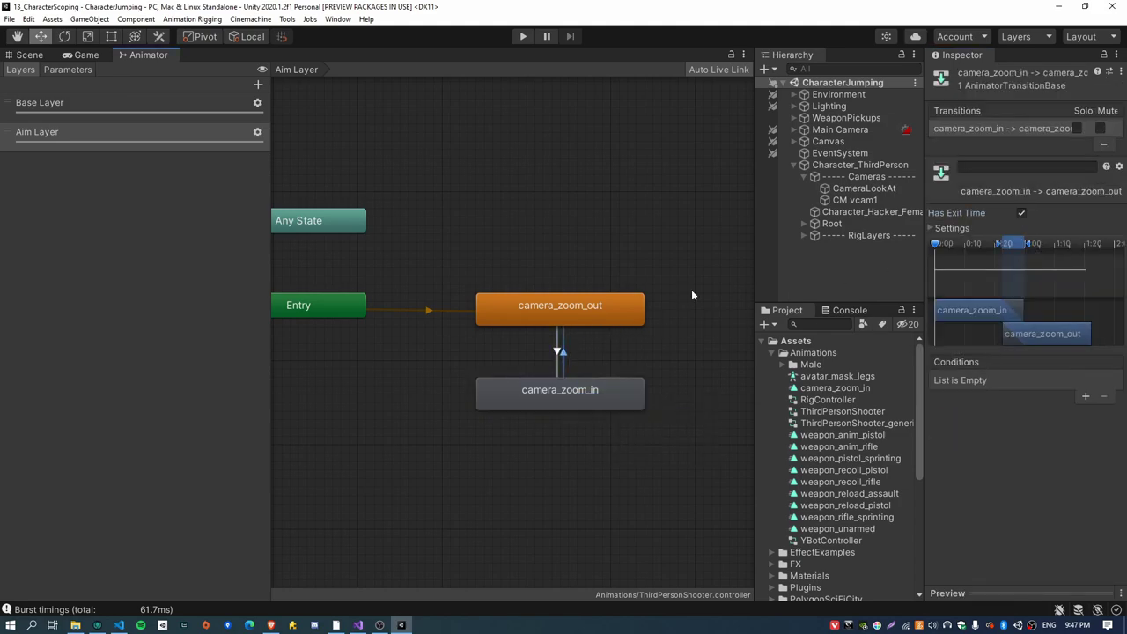
{"action": "left_click", "coordinate": [1022, 213]}
- Set the Transition Duration to 0.08 on both transitions between camera_zoom_in and camera_zoom_out
{"action": "left_click", "coordinate": [951, 229]}
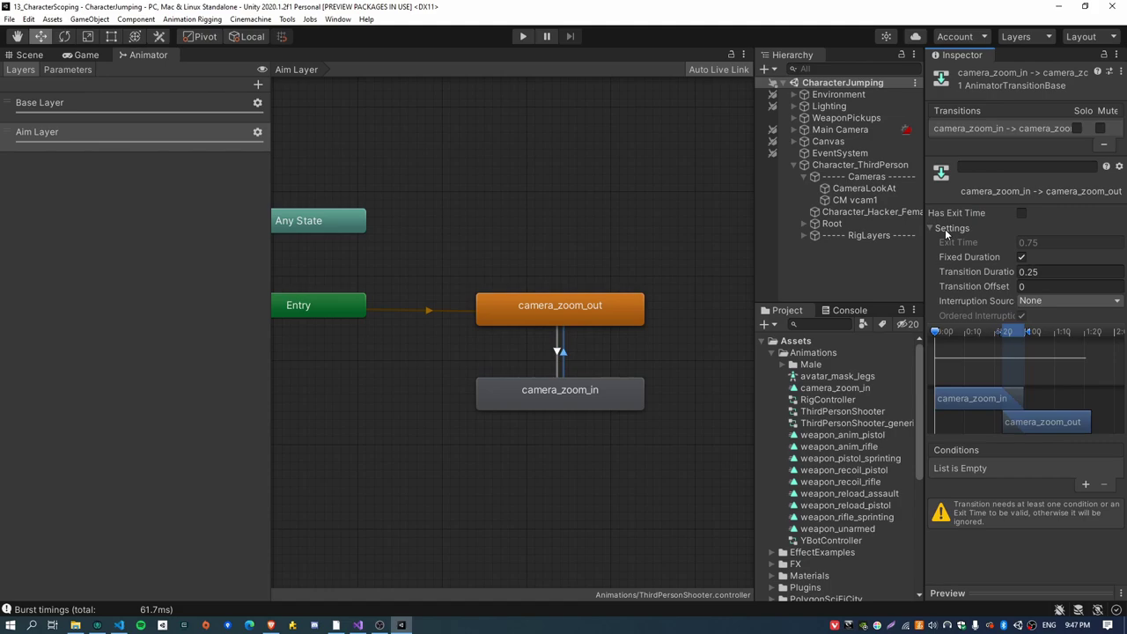
{"action": "left_click", "coordinate": [1052, 272]}
{"action": "type", "text": "0.1"}
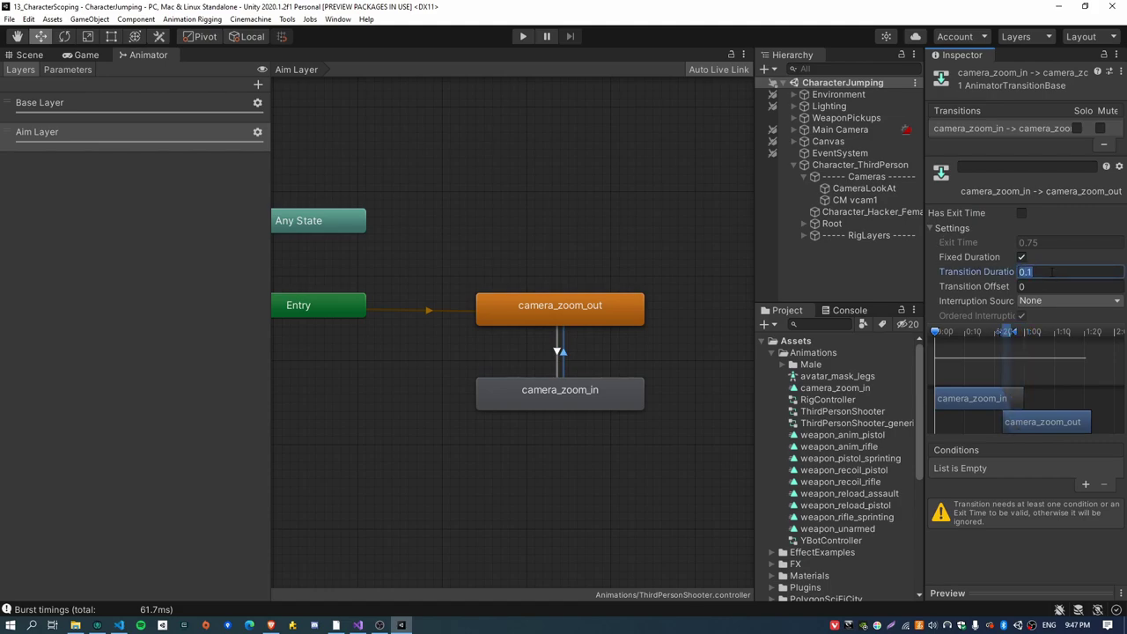
{"action": "type", "text": "0.08"}
{"action": "left_click", "coordinate": [555, 351]}
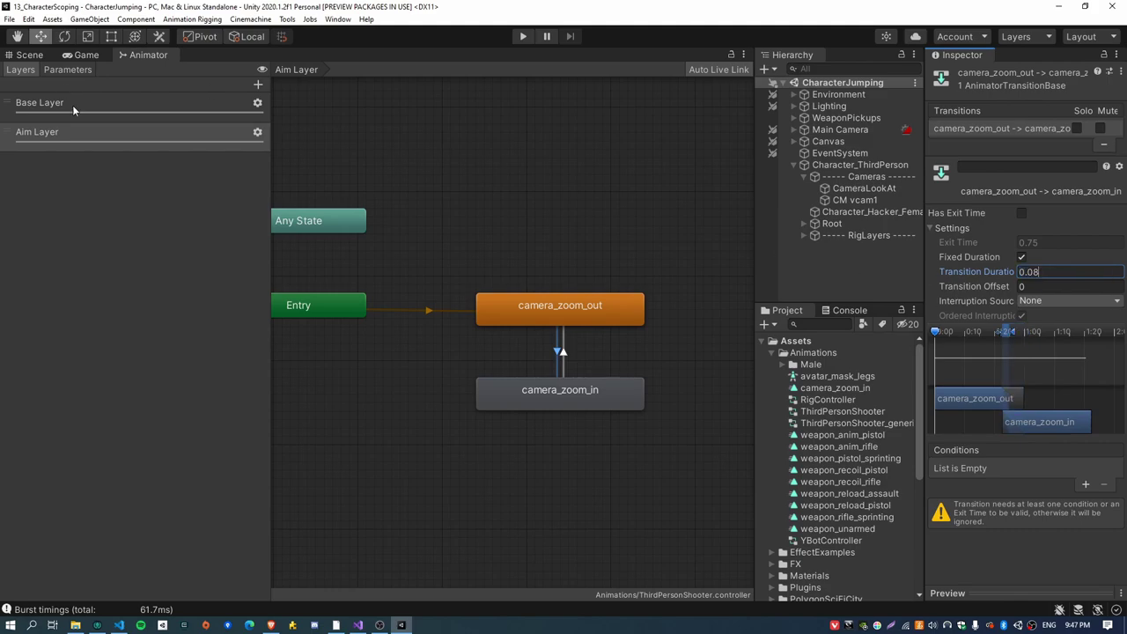
- Add a Bool parameter named isAiming to the animator controller
{"action": "left_click", "coordinate": [66, 70]}
{"action": "left_click", "coordinate": [254, 85]}
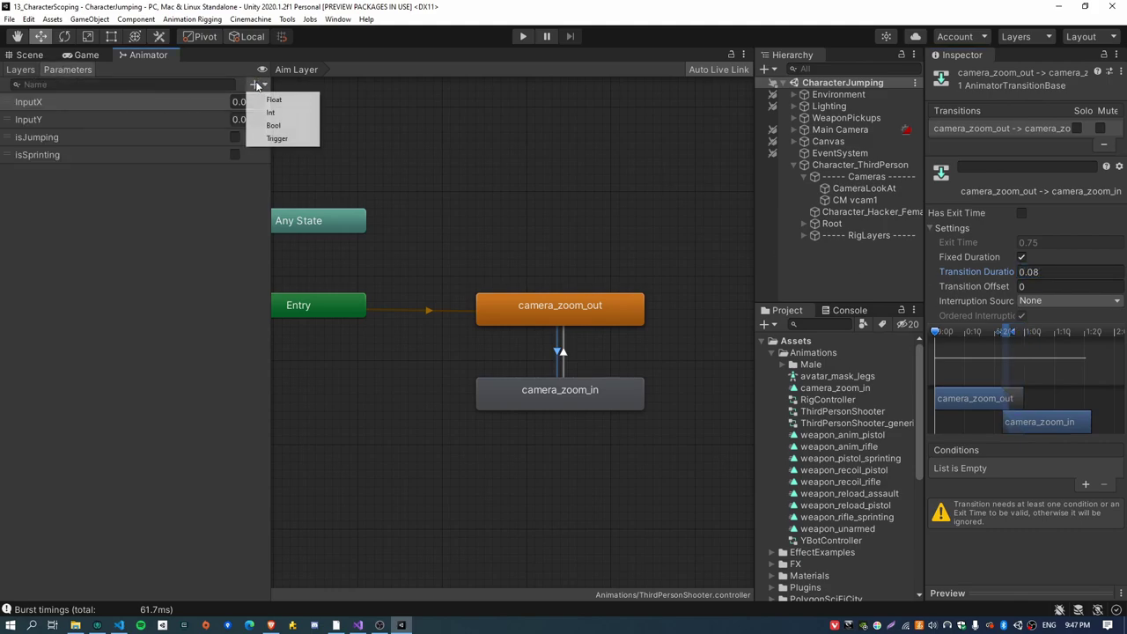
{"action": "left_click", "coordinate": [271, 130]}
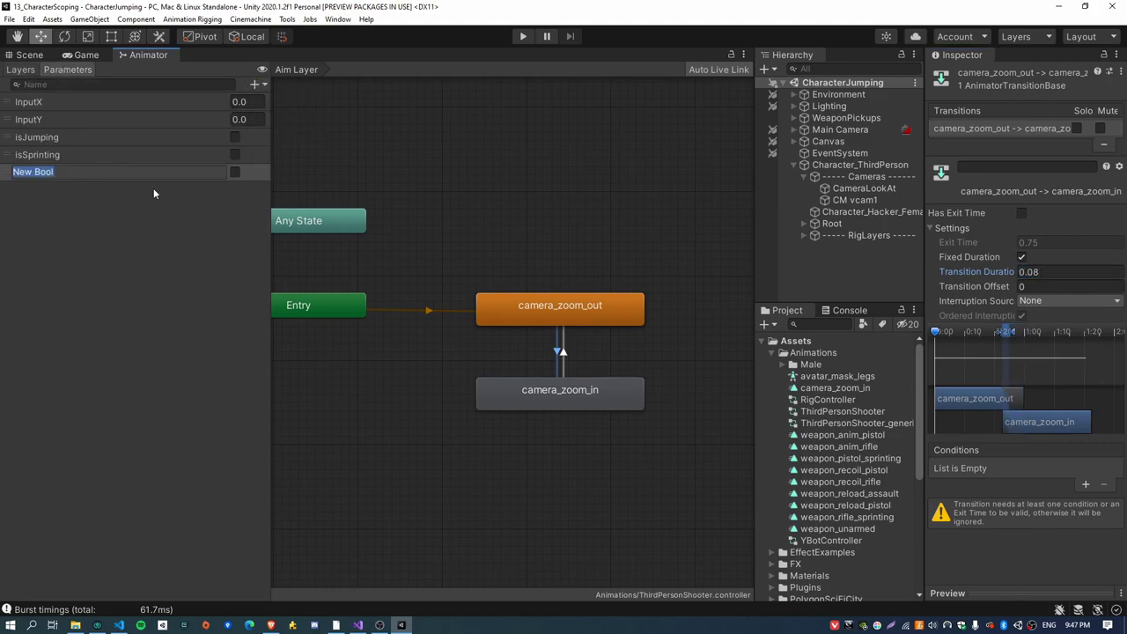
{"action": "type", "text": "isAiming"}
{"action": "key", "text": "Return"}
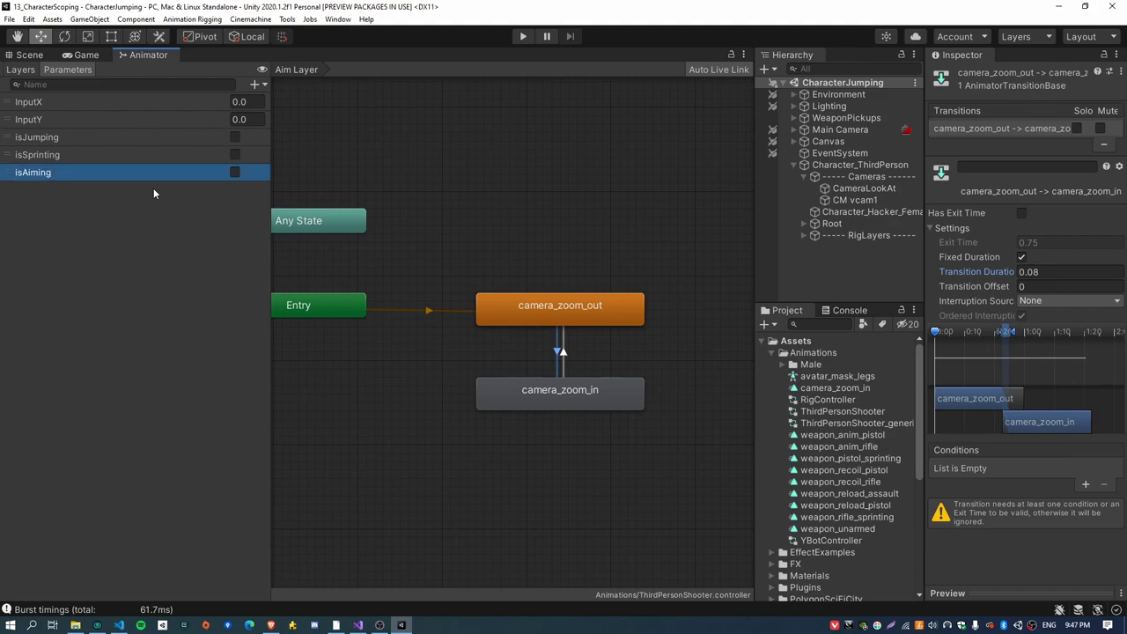
- Add the condition isAiming true to the transition from camera_zoom_out to camera_zoom_in
{"action": "left_click", "coordinate": [1086, 484]}
{"action": "left_click", "coordinate": [982, 468]}
{"action": "left_click", "coordinate": [979, 541]}
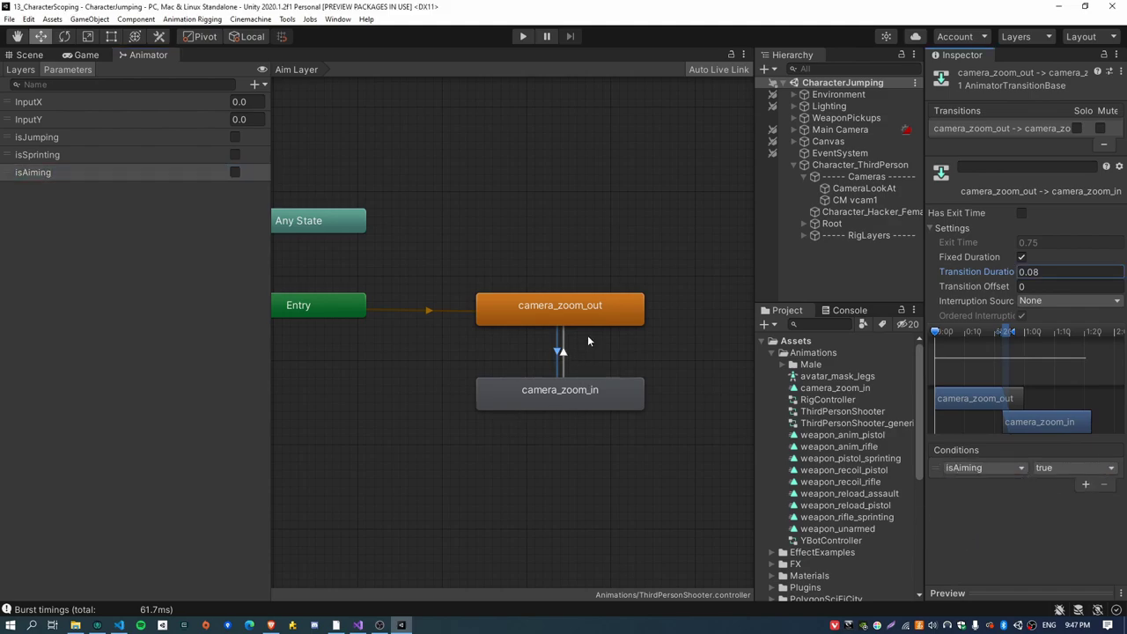
- Add the condition isAiming false to the transition from camera_zoom_in to camera_zoom_out
{"action": "left_click", "coordinate": [560, 353]}
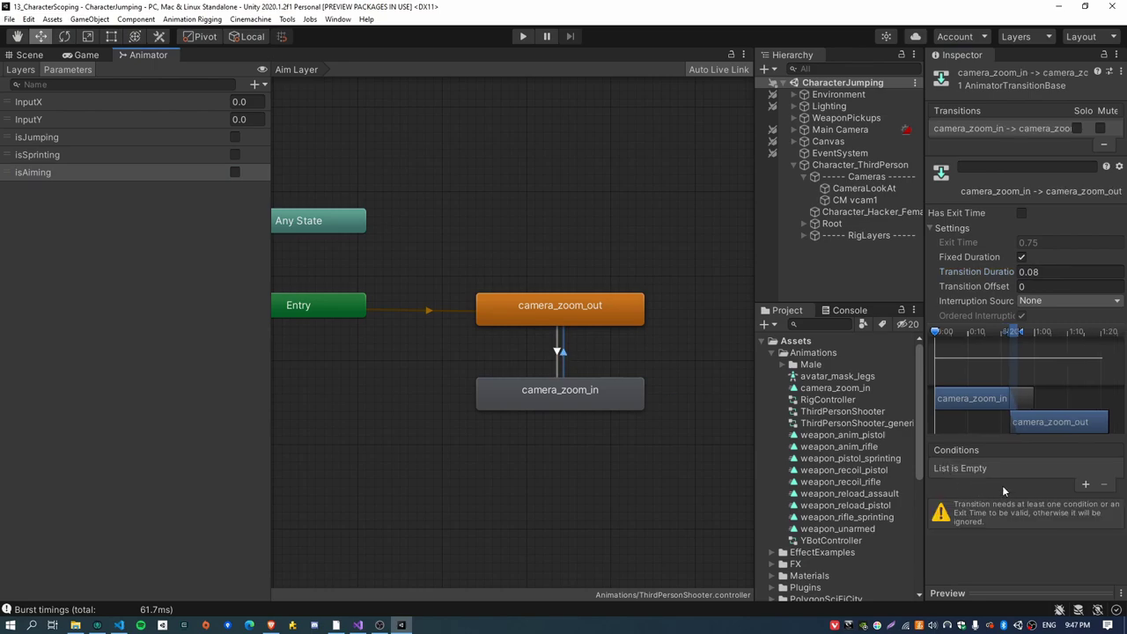
{"action": "left_click", "coordinate": [1086, 484]}
{"action": "left_click", "coordinate": [982, 468]}
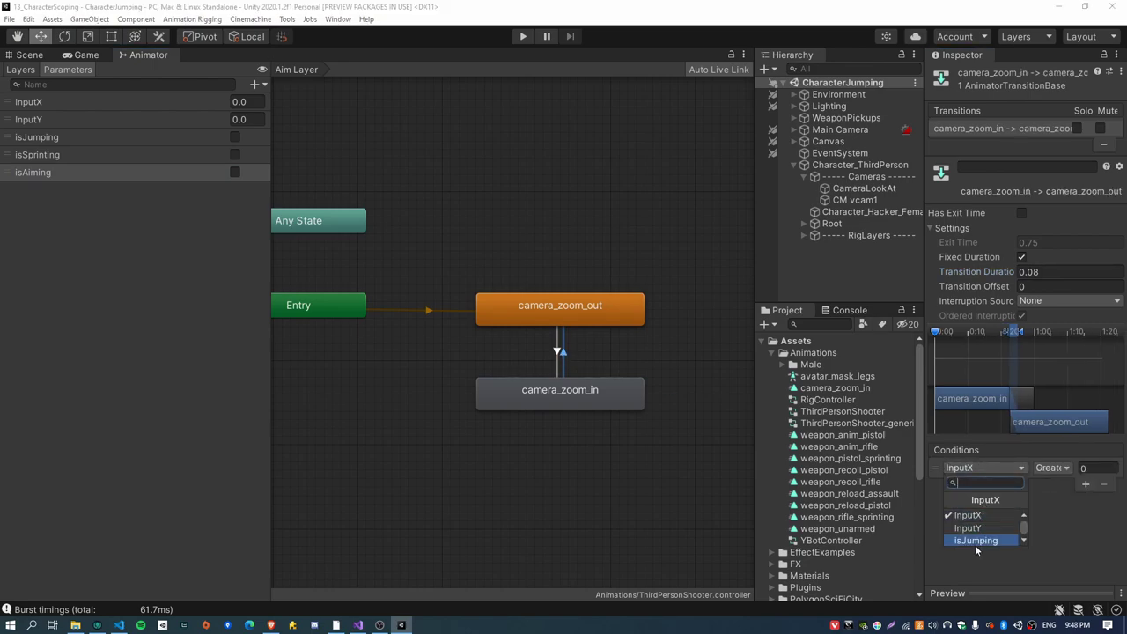
{"action": "left_click", "coordinate": [974, 541]}
{"action": "left_click", "coordinate": [1056, 468]}
{"action": "left_click", "coordinate": [1045, 498]}
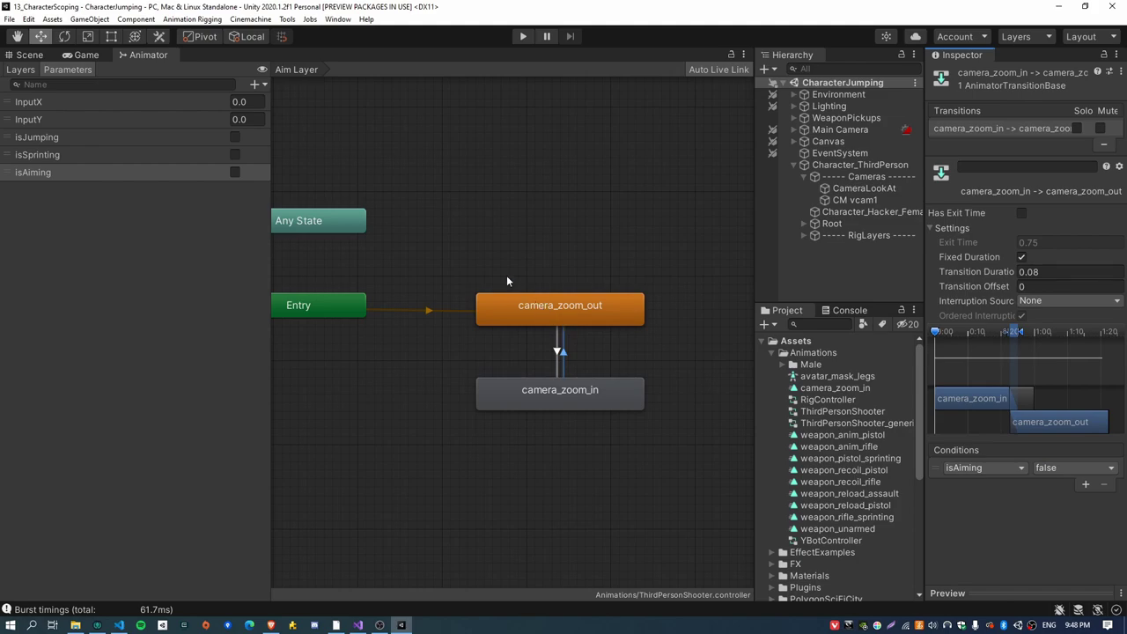
{"action": "left_click_drag", "start_coordinate": [494, 252], "coordinate": [618, 403]}
{"action": "left_click", "coordinate": [572, 261]}
{"action": "middle_click_drag", "start_coordinate": [574, 261], "coordinate": [539, 261]}
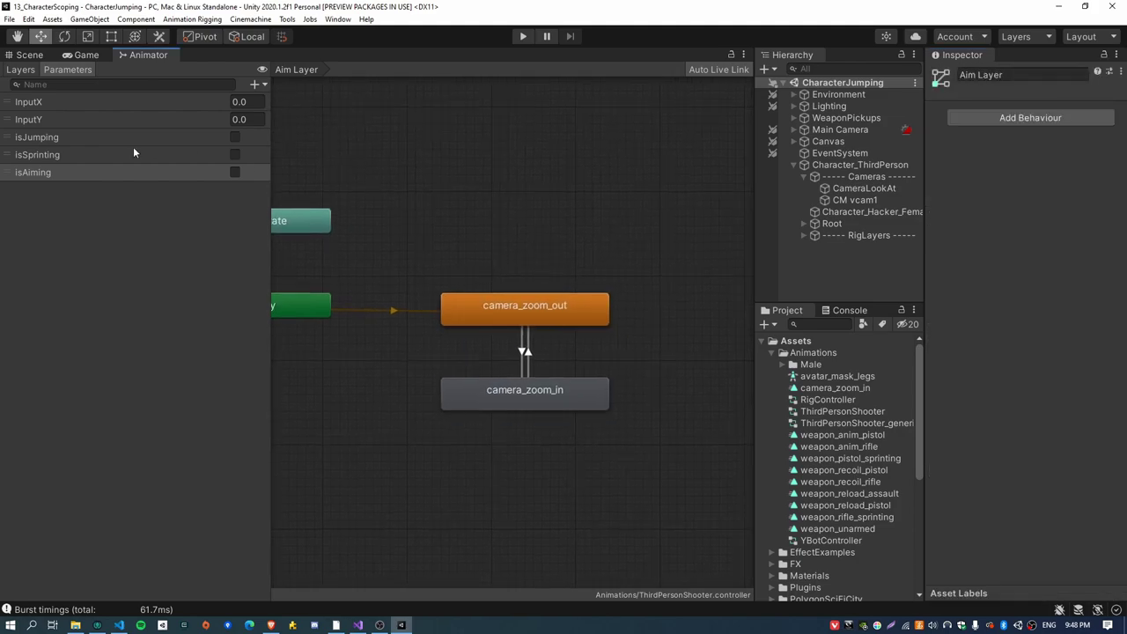
{"action": "double_click", "coordinate": [24, 175]}
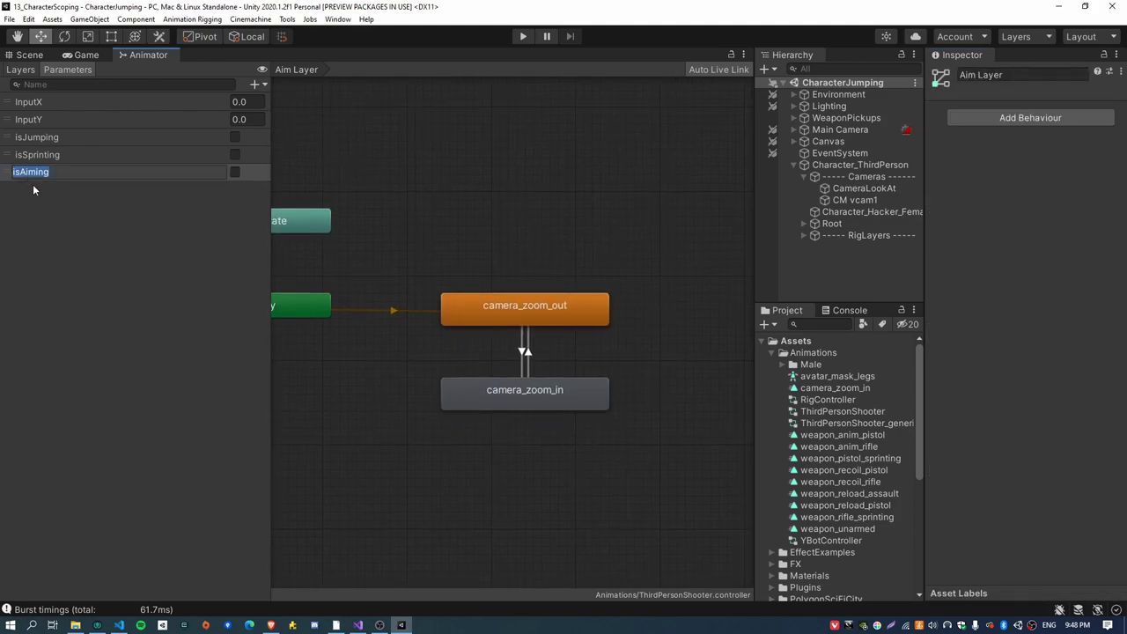
{"action": "left_click", "coordinate": [90, 229]}
- Open the CharacterAiming script from the Character Aiming component of Character_ThirdPerson for editing in Visual Studio
{"action": "left_click", "coordinate": [860, 165]}
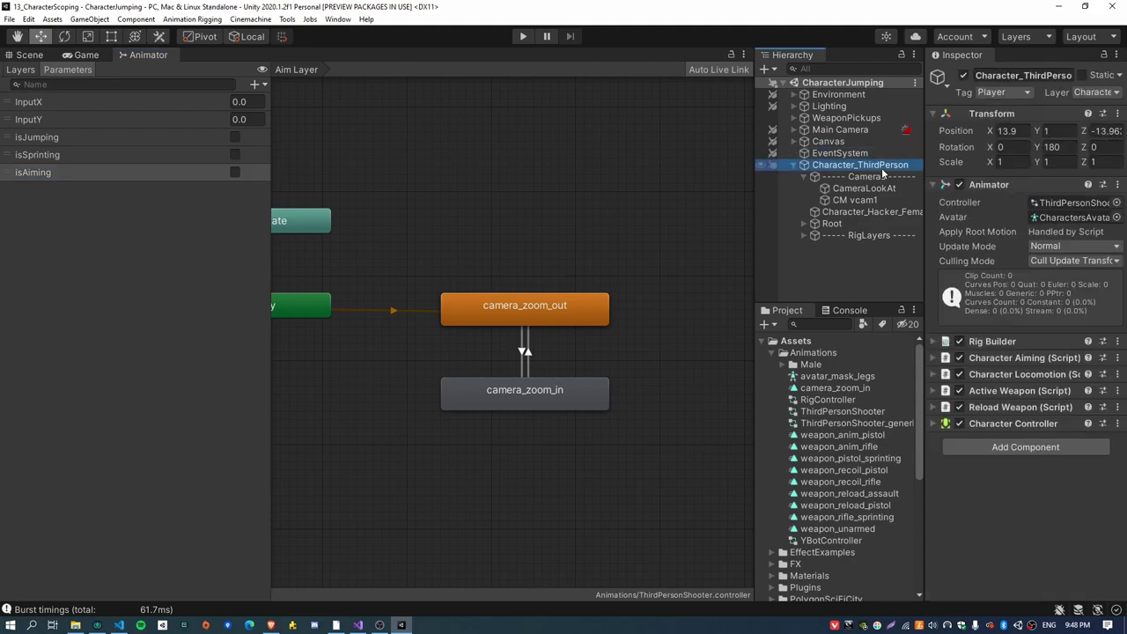
{"action": "left_click", "coordinate": [1021, 357]}
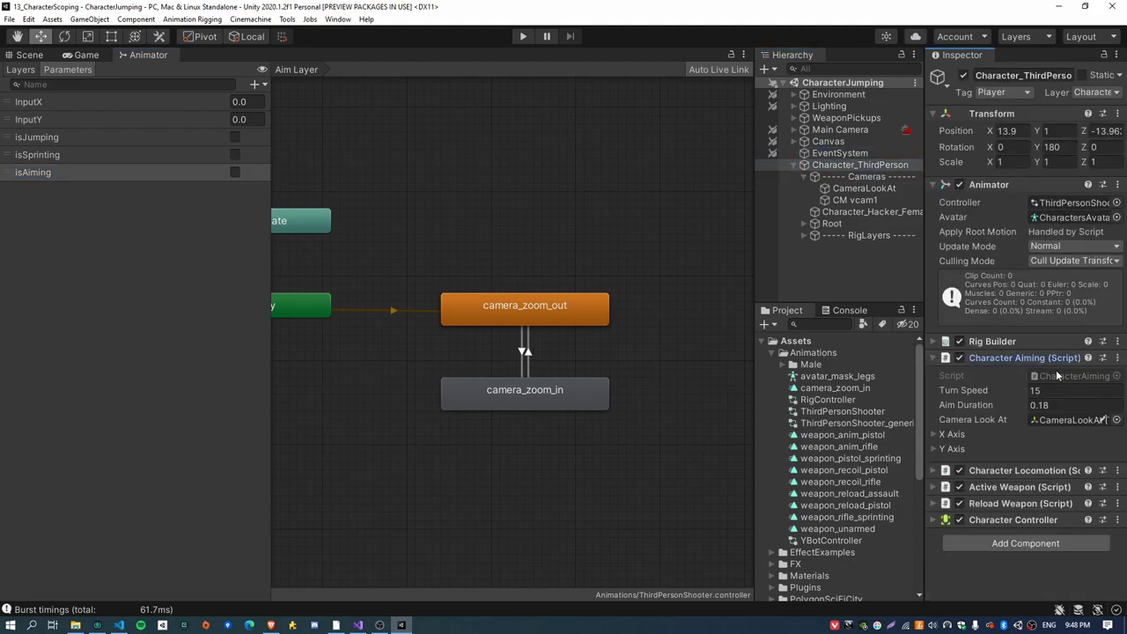
{"action": "left_click", "coordinate": [1065, 375]}
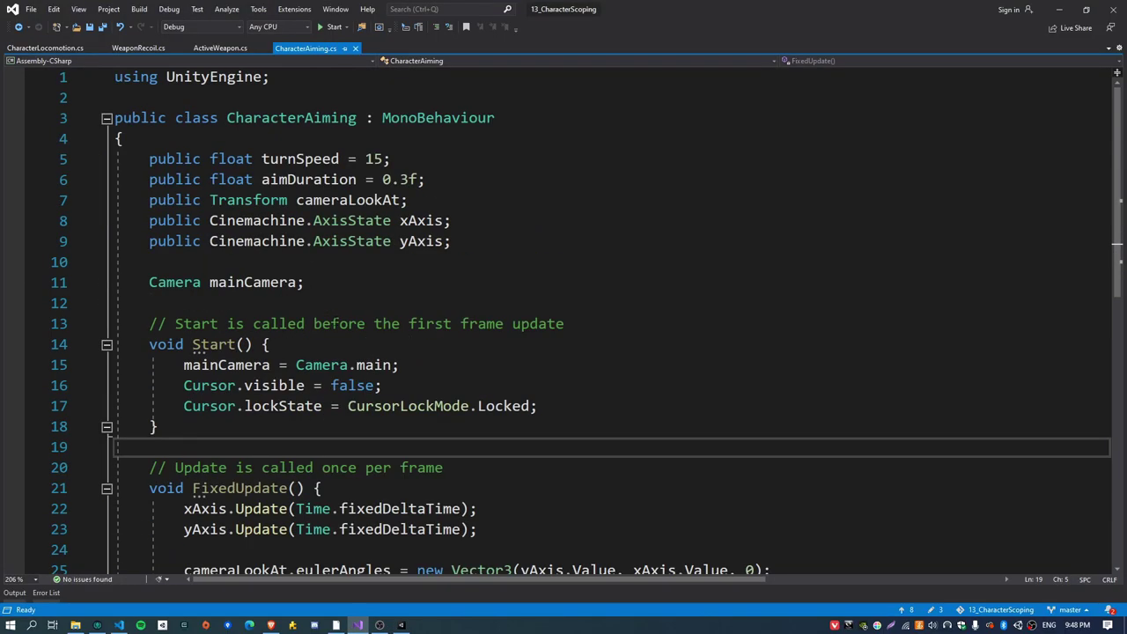
- Declare the field "Animator animator;" below mainCamera in the CharacterAiming class
{"action": "left_click", "coordinate": [227, 303]}
{"action": "type", "text": "Animator"}
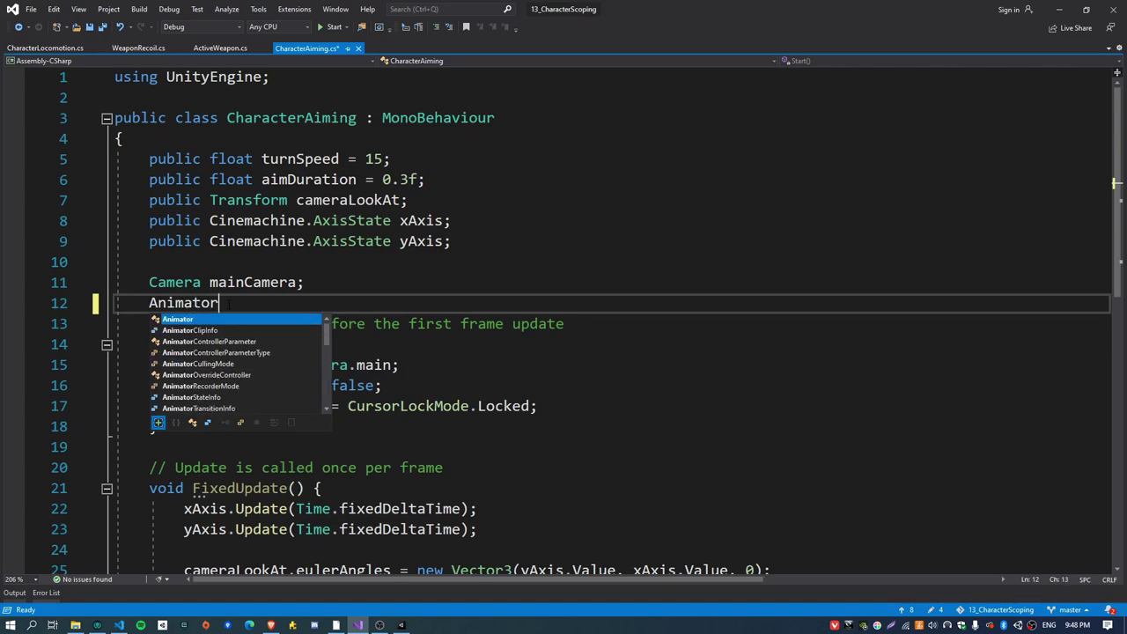
{"action": "type", "text": " animator;"}
{"action": "key", "text": "Return"}
{"action": "key", "text": "Left"}
{"action": "key", "text": "Left"}
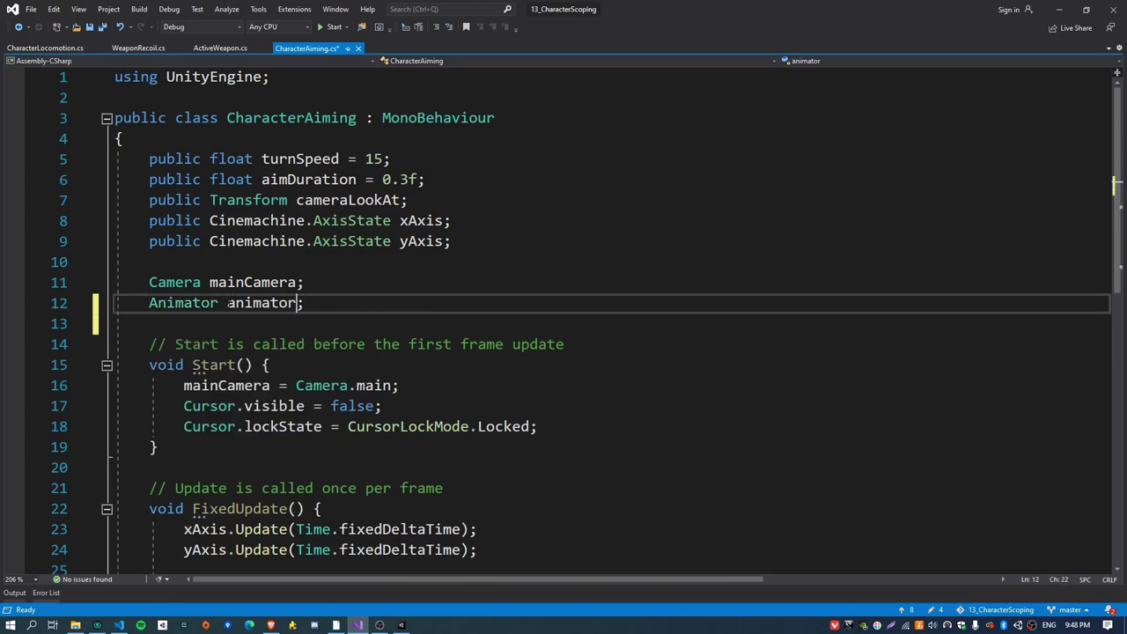
- Assign animator = GetComponent<Animator>(); at the end of the Start method and save the script
{"action": "key", "text": "ctrl+shift+Left"}
{"action": "left_click", "coordinate": [601, 426]}
{"action": "key", "text": "Return"}
{"action": "type", "text": "animator"}
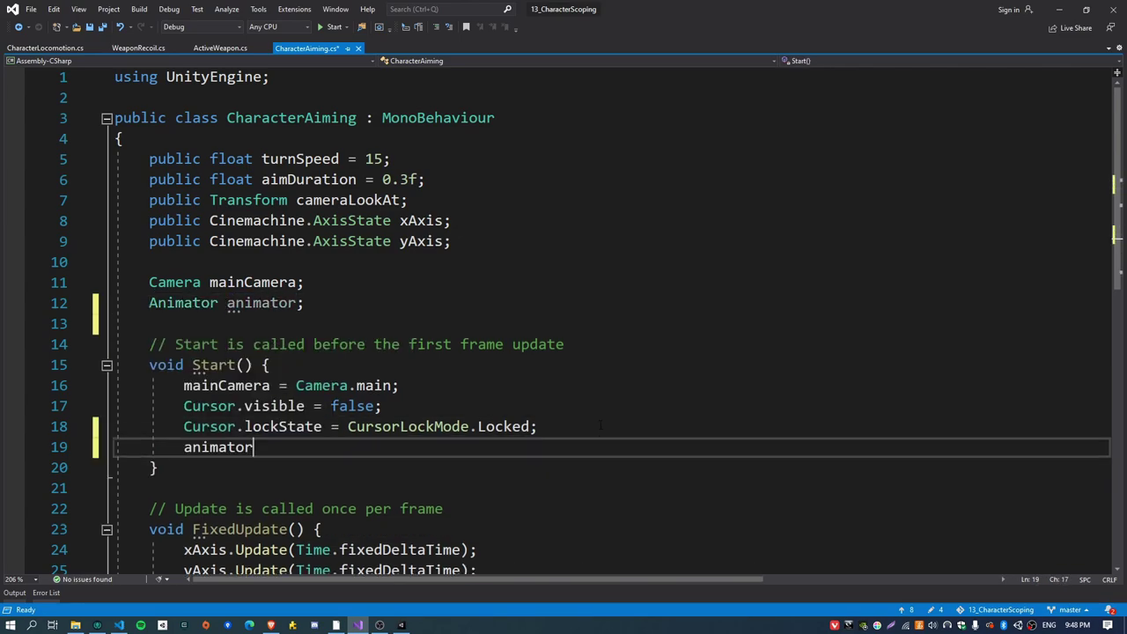
{"action": "type", "text": " = GetCompone"}
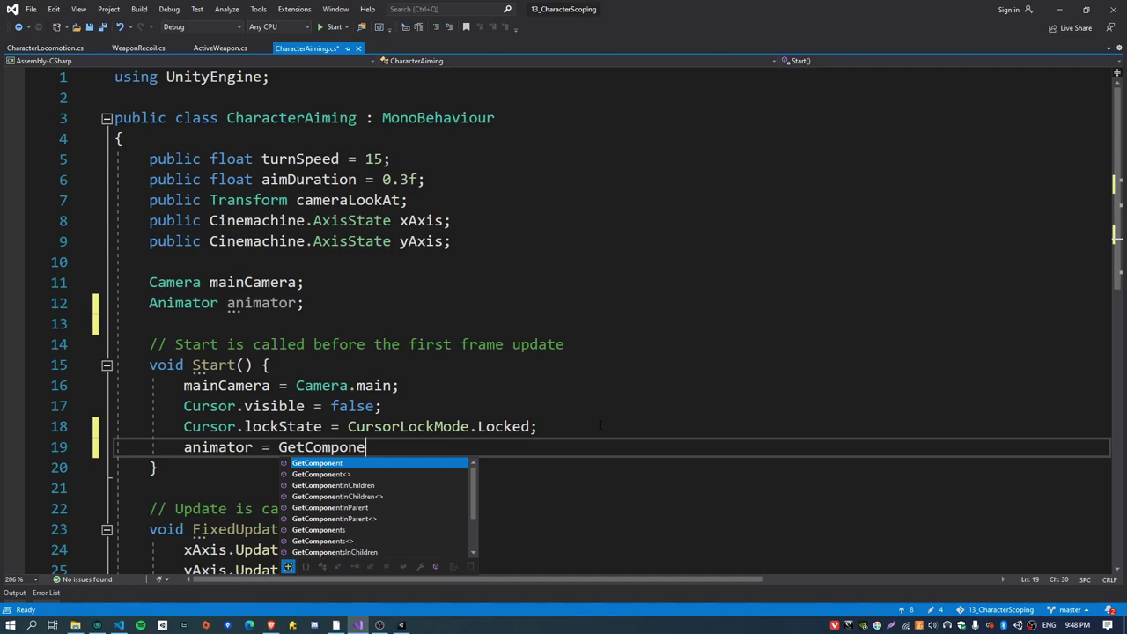
{"action": "type", "text": "nt<Animator>"}
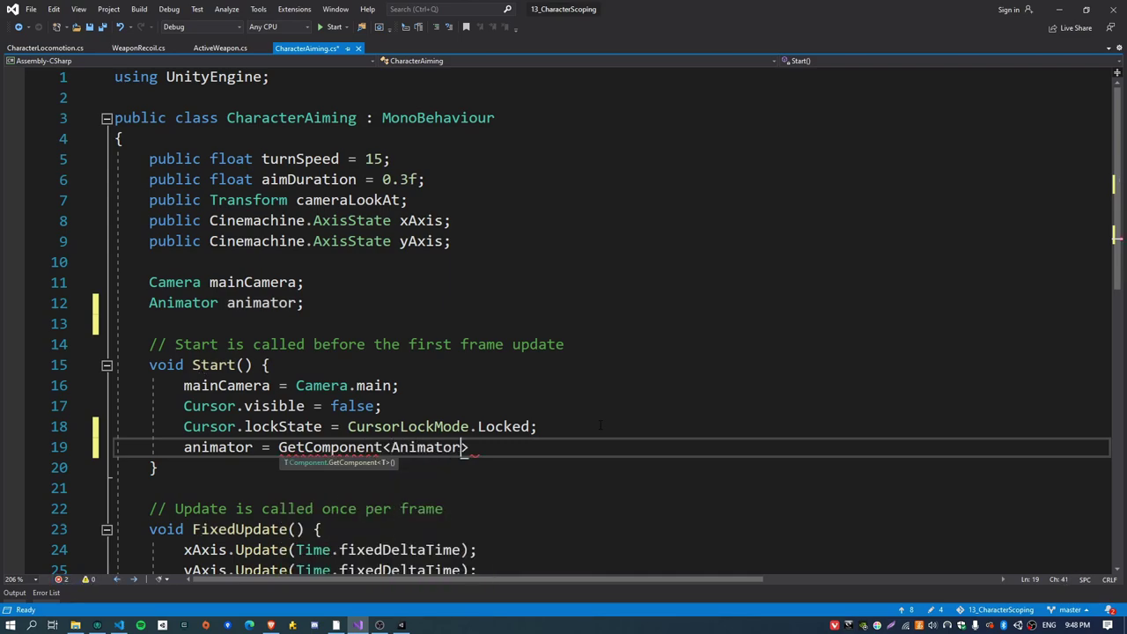
{"action": "type", "text": "();"}
{"action": "key", "text": "ctrl+s"}
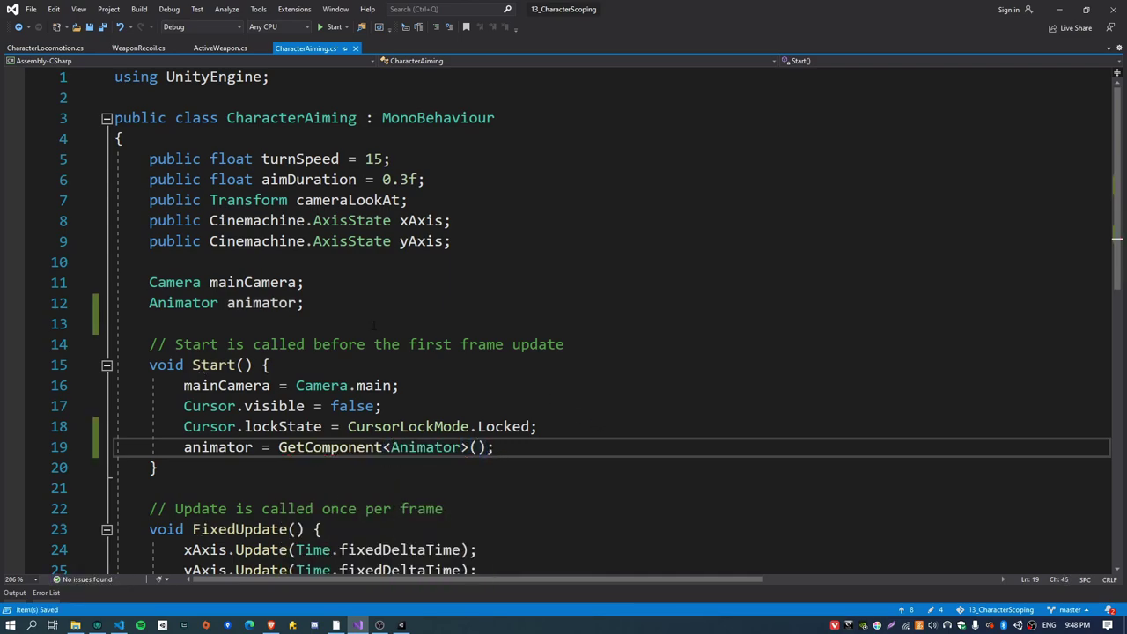
- Declare int isAimingParam = Animator.StringToHash("isAiming"); below the animator field and save the script
{"action": "left_click", "coordinate": [362, 303]}
{"action": "key", "text": "Return"}
{"action": "type", "text": "int isA"}
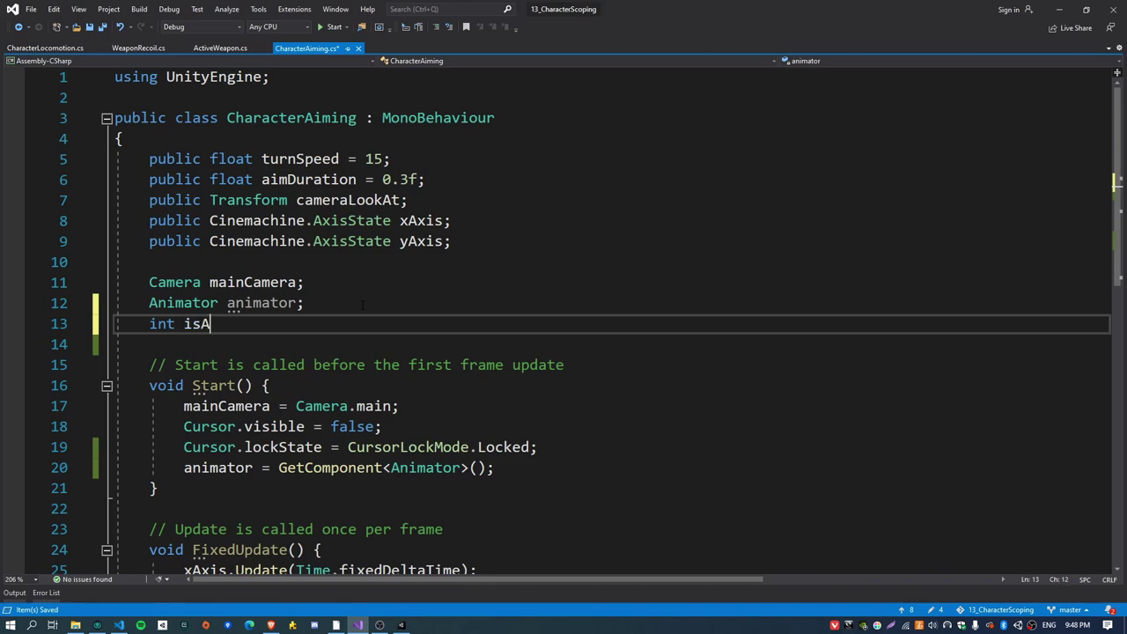
{"action": "type", "text": "imingParam = A"}
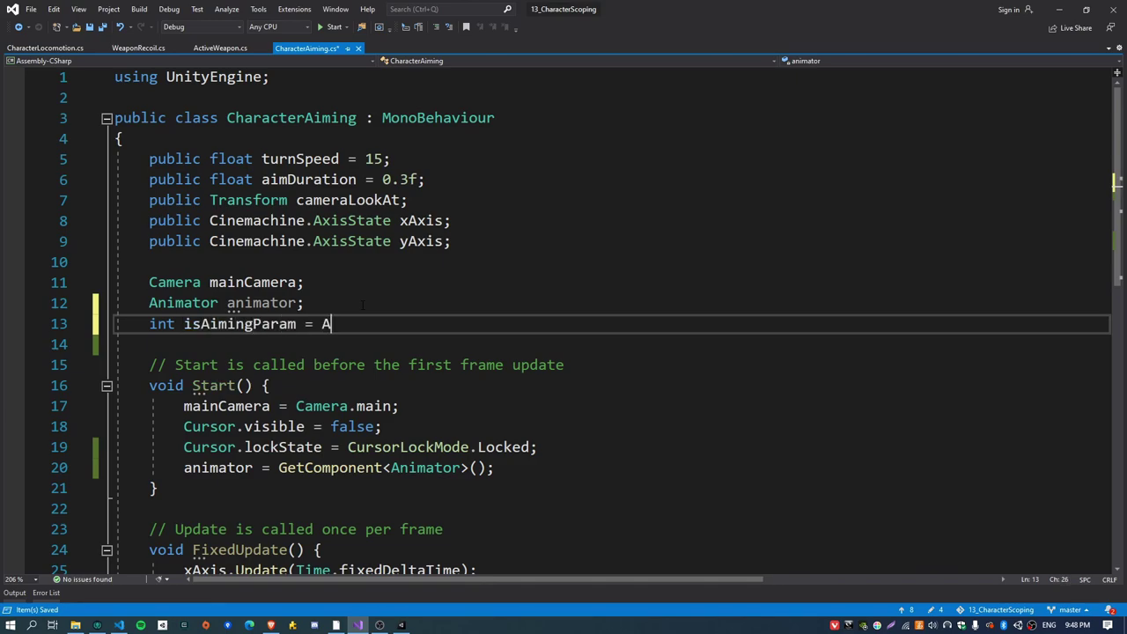
{"action": "type", "text": "nimator.stringToHash(\"isAiming\""}
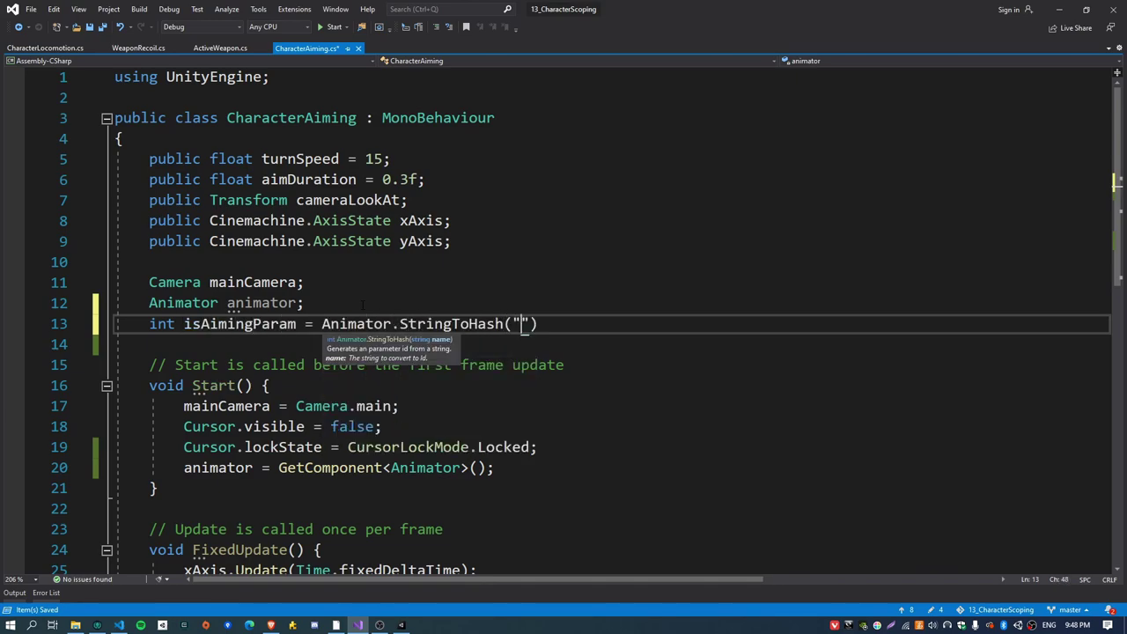
{"action": "type", "text": ");"}
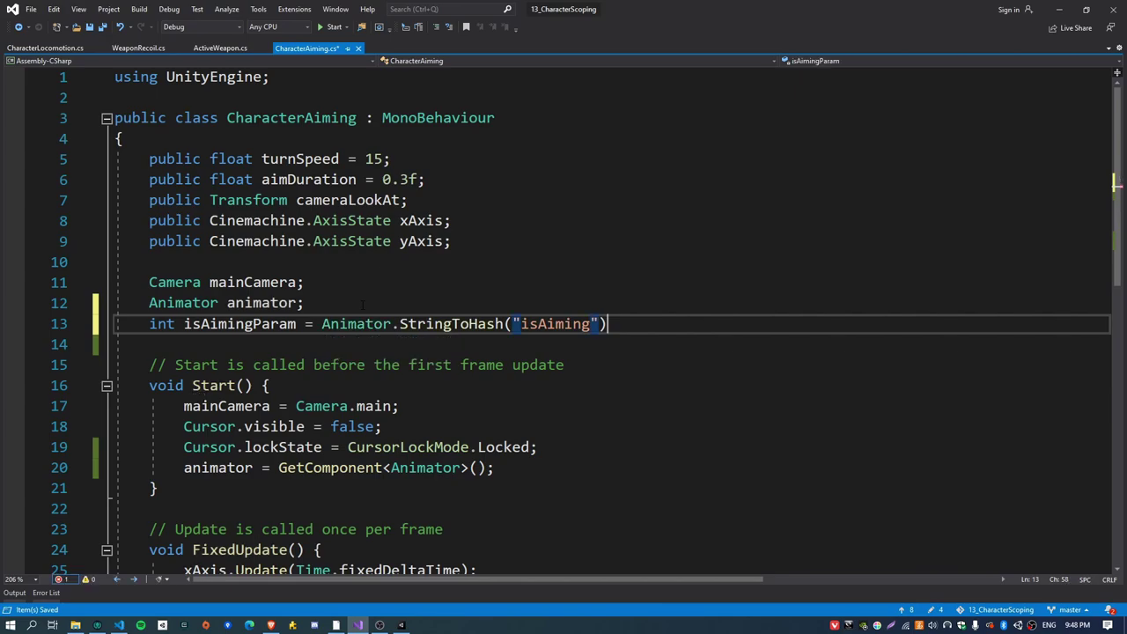
{"action": "key", "text": "shift+alt+equal"}
{"action": "key", "text": "shift+alt+equal"}
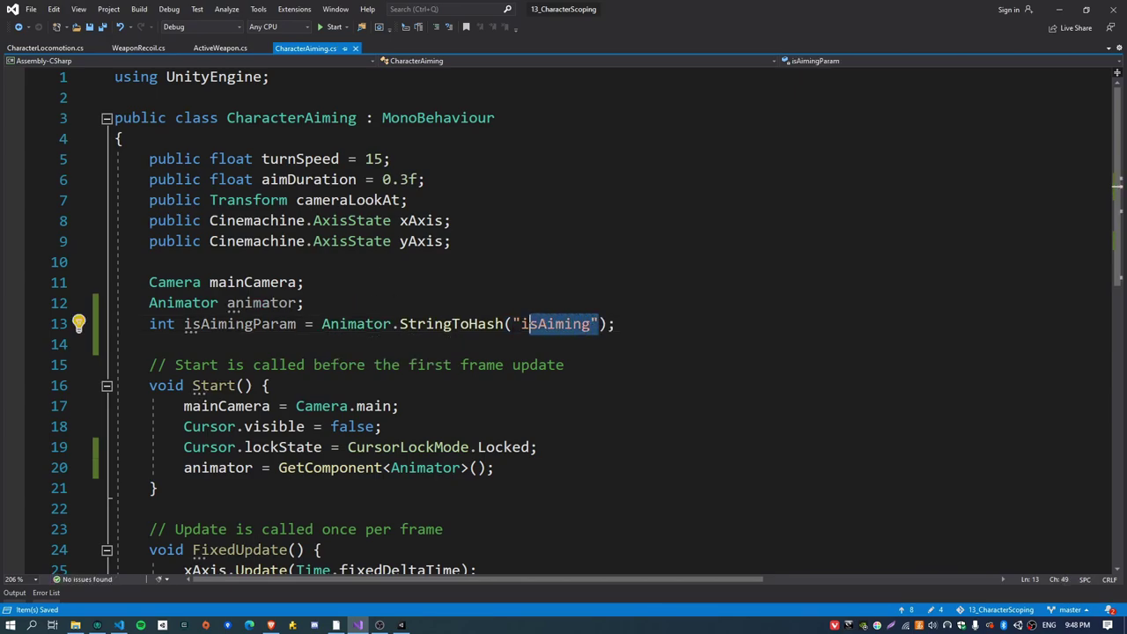
- Add a void Update() method between Start and FixedUpdate
{"action": "double_click", "coordinate": [235, 324]}
{"action": "scroll", "coordinate": [564, 322], "scroll_direction": "down", "scroll_amount": 5}
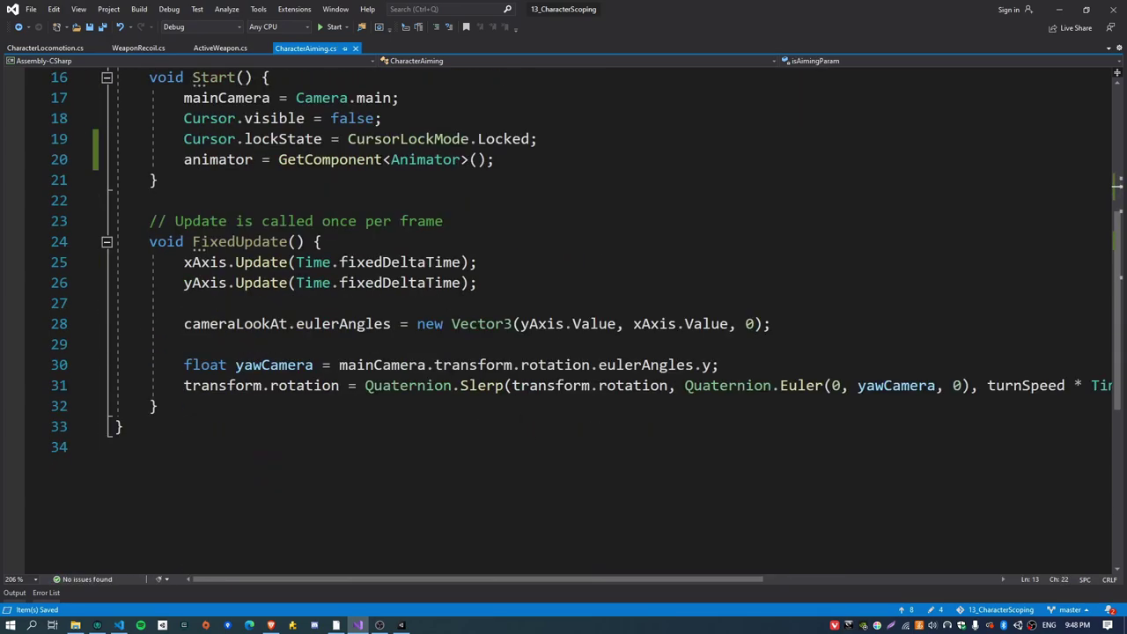
{"action": "scroll", "coordinate": [564, 322], "scroll_direction": "up", "scroll_amount": 3}
{"action": "left_click", "coordinate": [237, 365]}
{"action": "key", "text": "Return"}
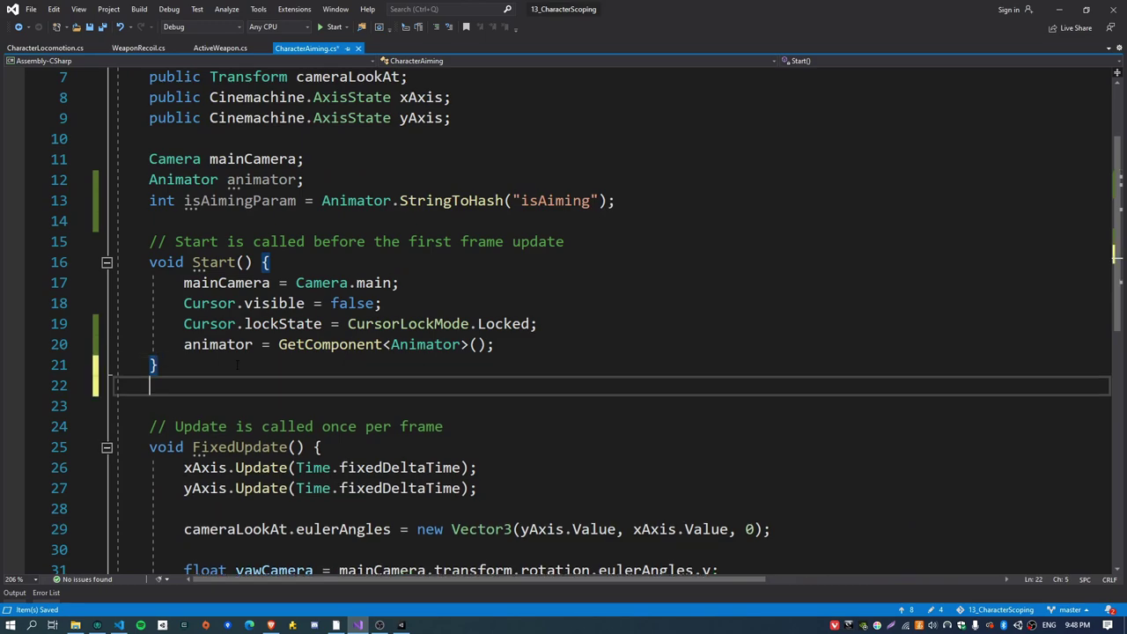
{"action": "key", "text": "Return"}
{"action": "type", "text": "void Update() {"}
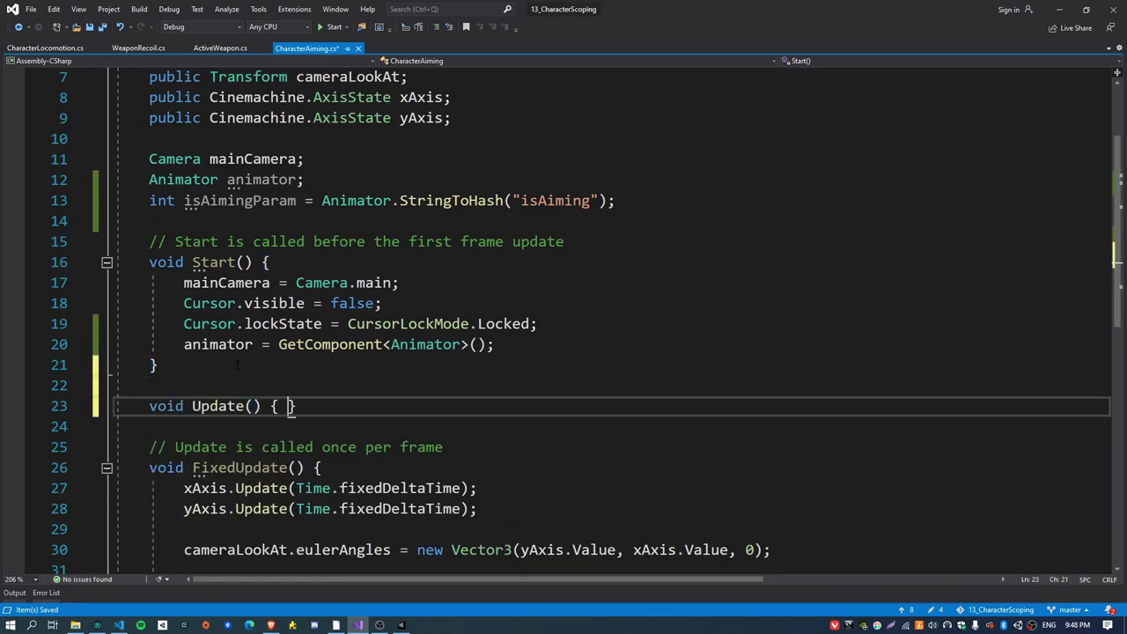
- Declare bool isAiming = Input.GetMouseButton(1); inside the Update method
{"action": "key", "text": "Return"}
{"action": "type", "text": "bool isAimi"}
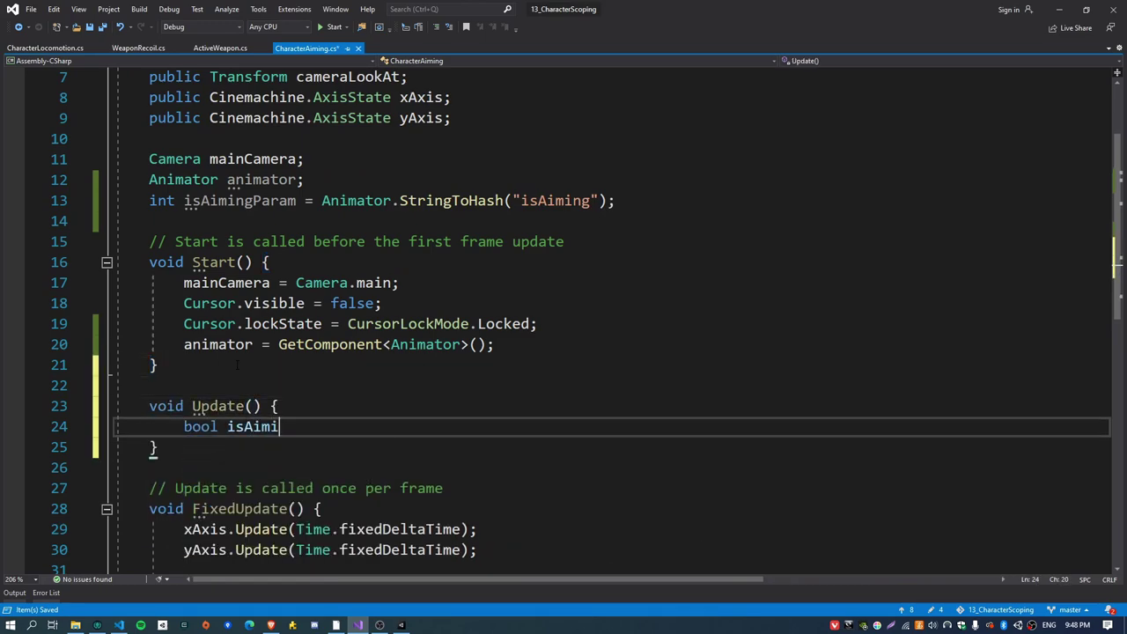
{"action": "type", "text": "ng = Input.ge"}
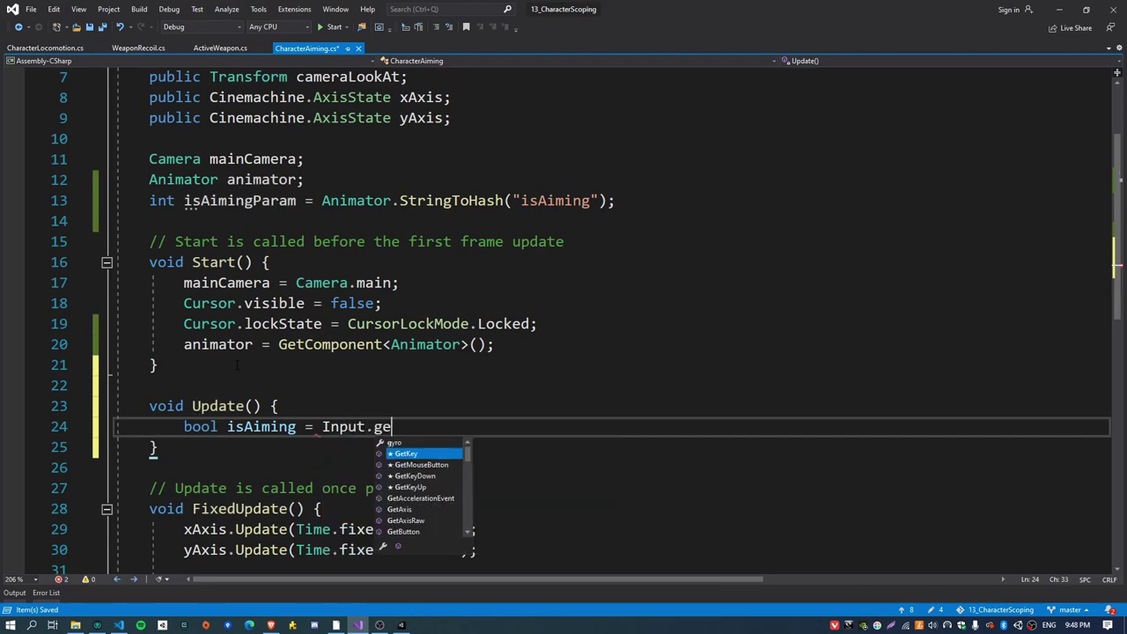
{"action": "type", "text": "tMouse(1);"}
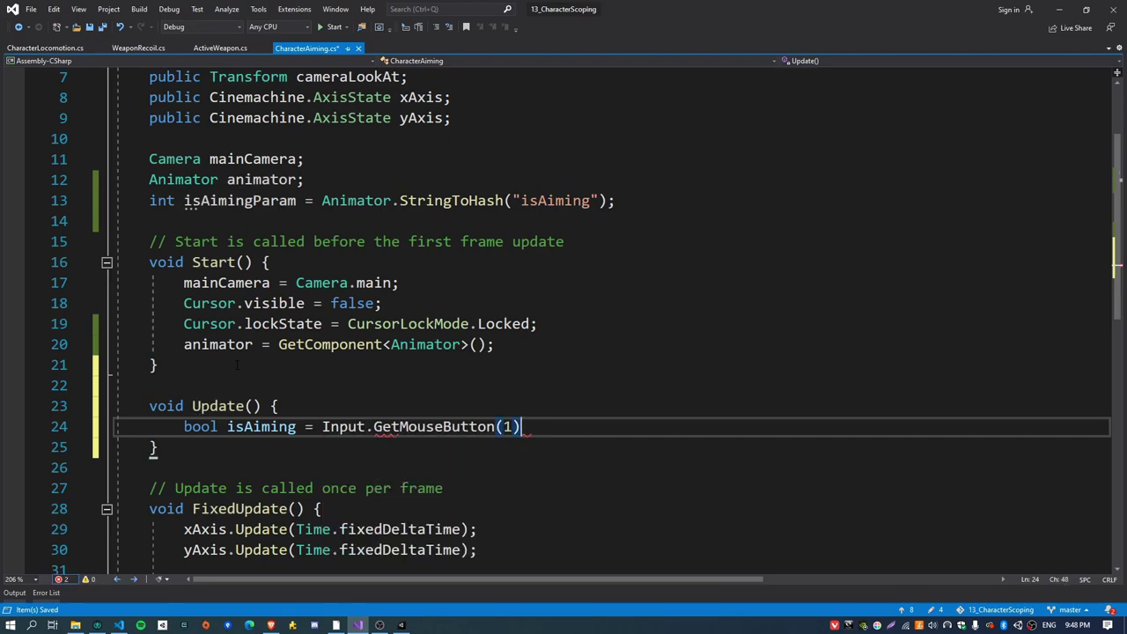
- Call animator.SetBool(isAimingParam, isAiming); in the Update method and save the script
{"action": "key", "text": "Return"}
{"action": "type", "text": "animato"}
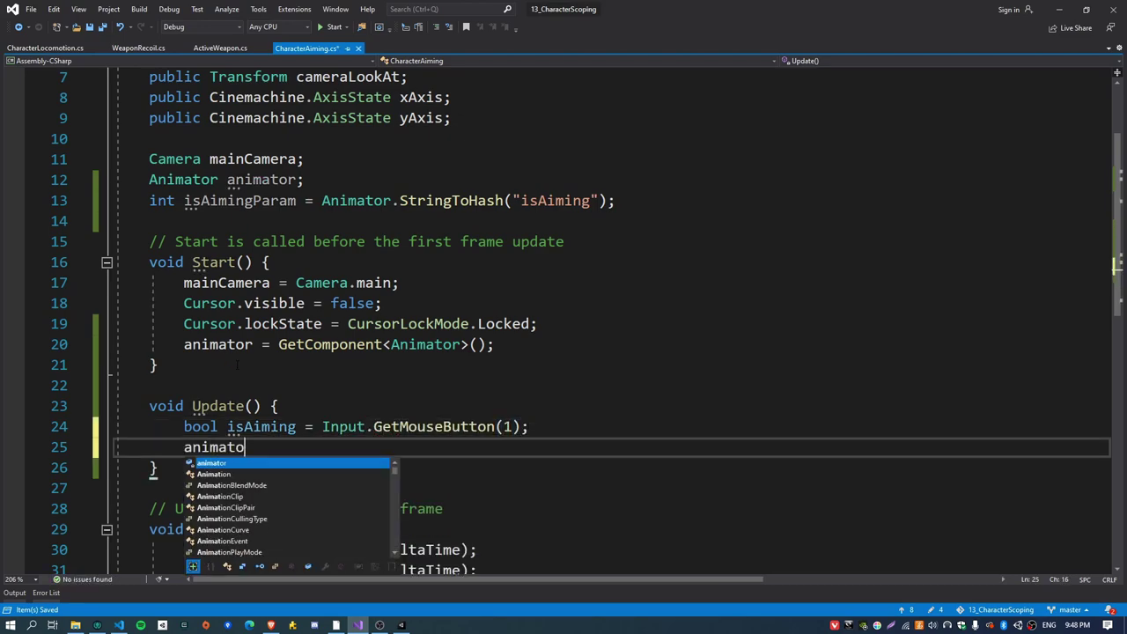
{"action": "type", "text": "r.setbo(\""}
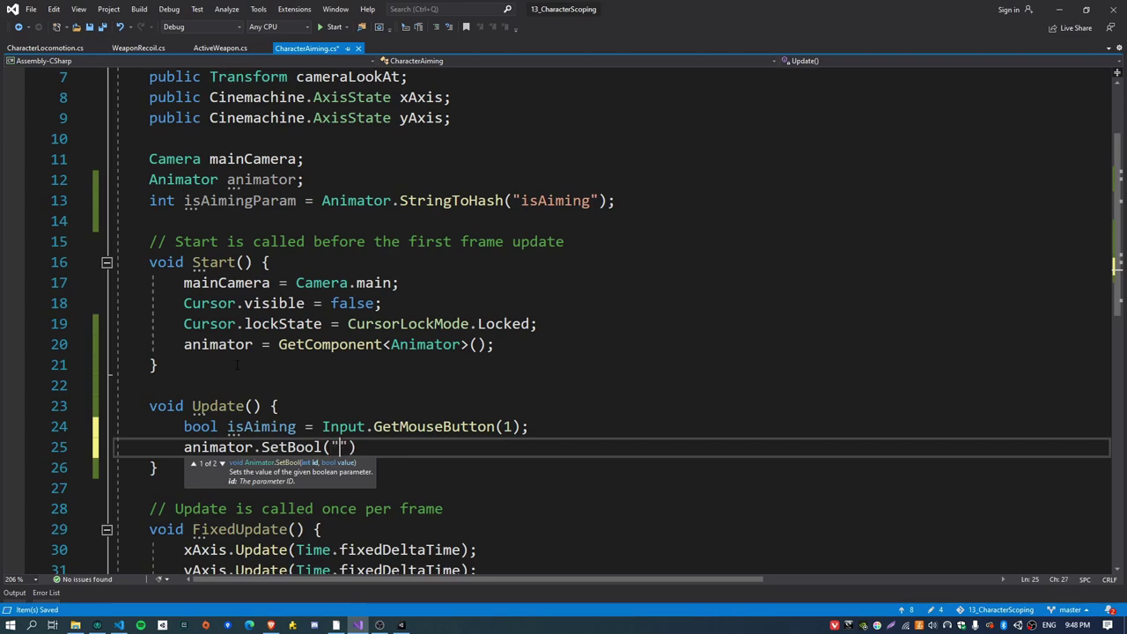
{"action": "key", "text": "BackSpace"}
{"action": "type", "text": "isAimin"}
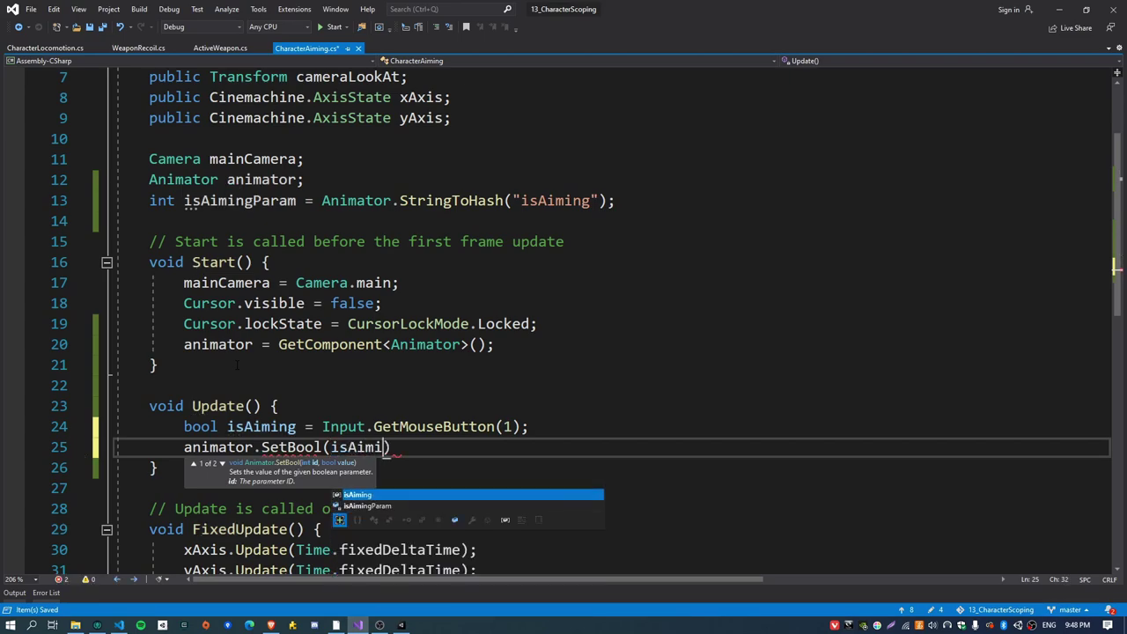
{"action": "key", "text": "Down"}
{"action": "key", "text": "Tab"}
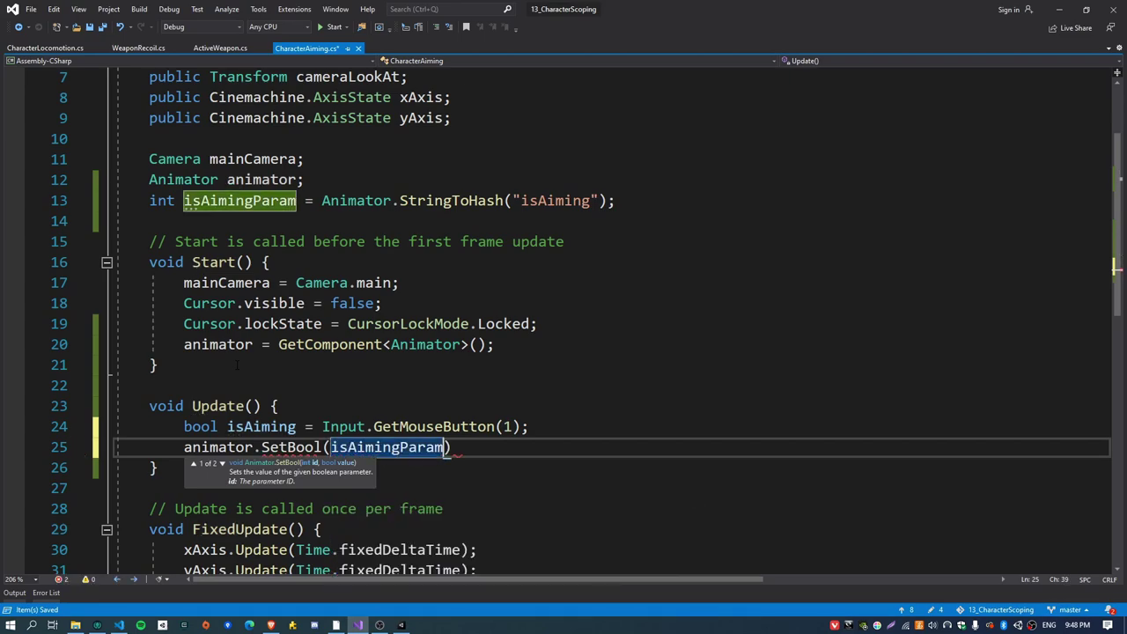
{"action": "type", "text": ", isAiming);"}
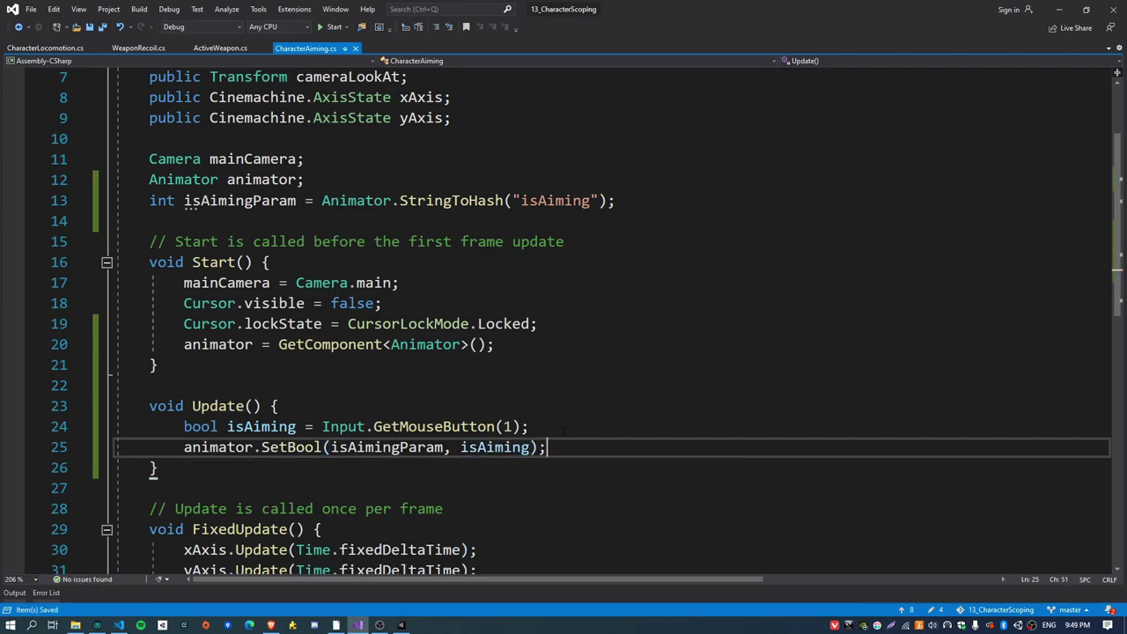
- Switch to Unity, open the camera_zoom_in state's clip in the Animation window, and dock that window below the Animator graph
{"action": "key", "text": "alt+Tab"}
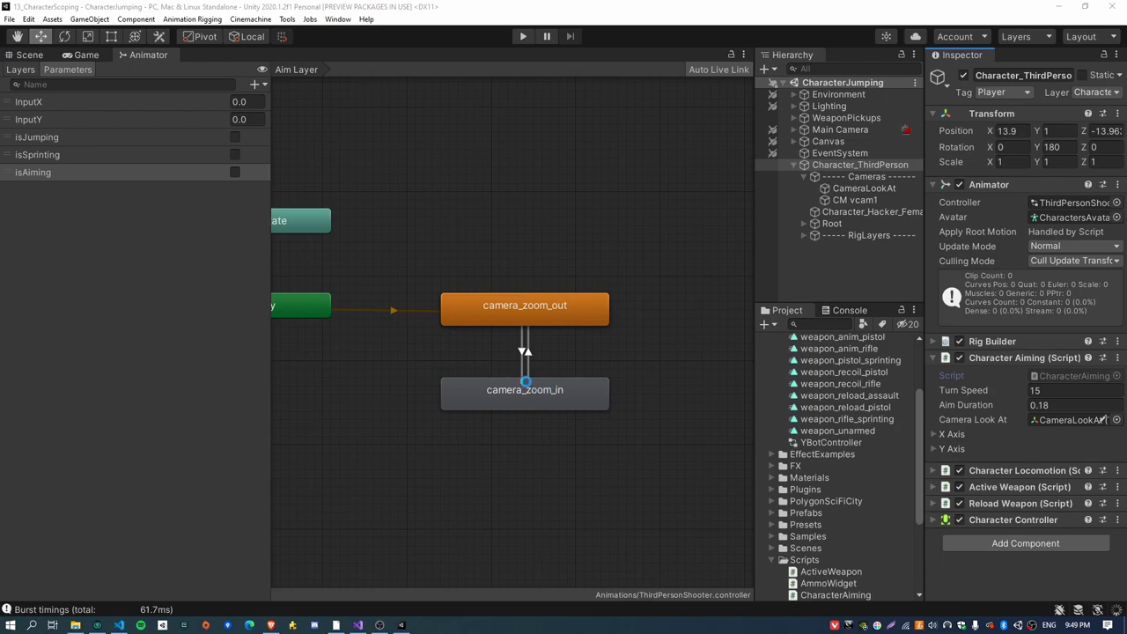
{"action": "left_click", "coordinate": [535, 394]}
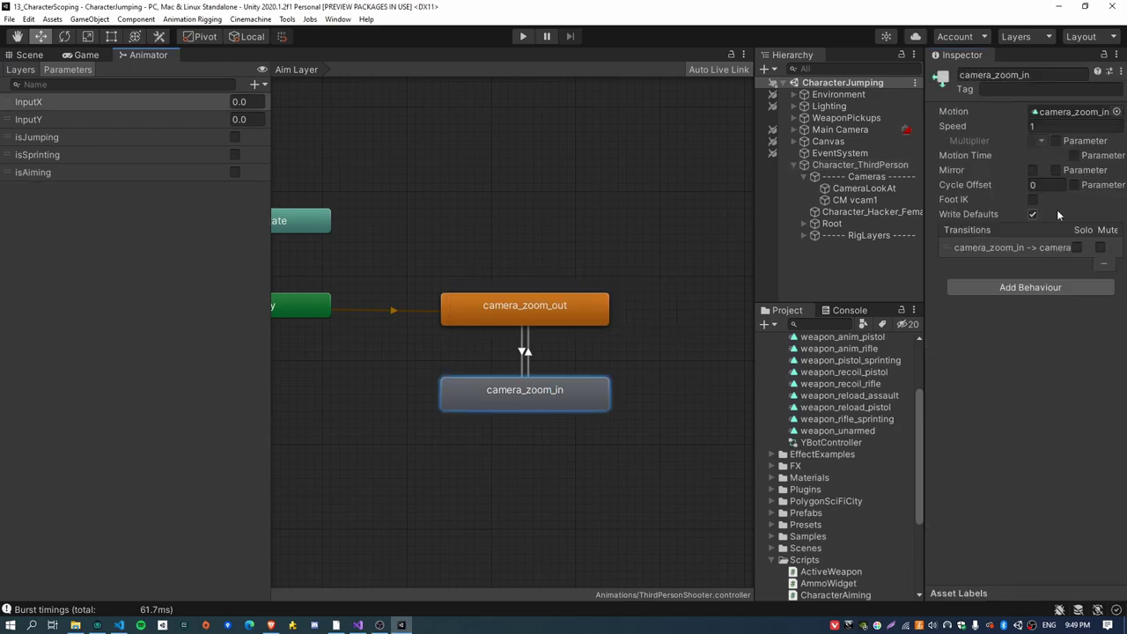
{"action": "left_click", "coordinate": [1069, 114]}
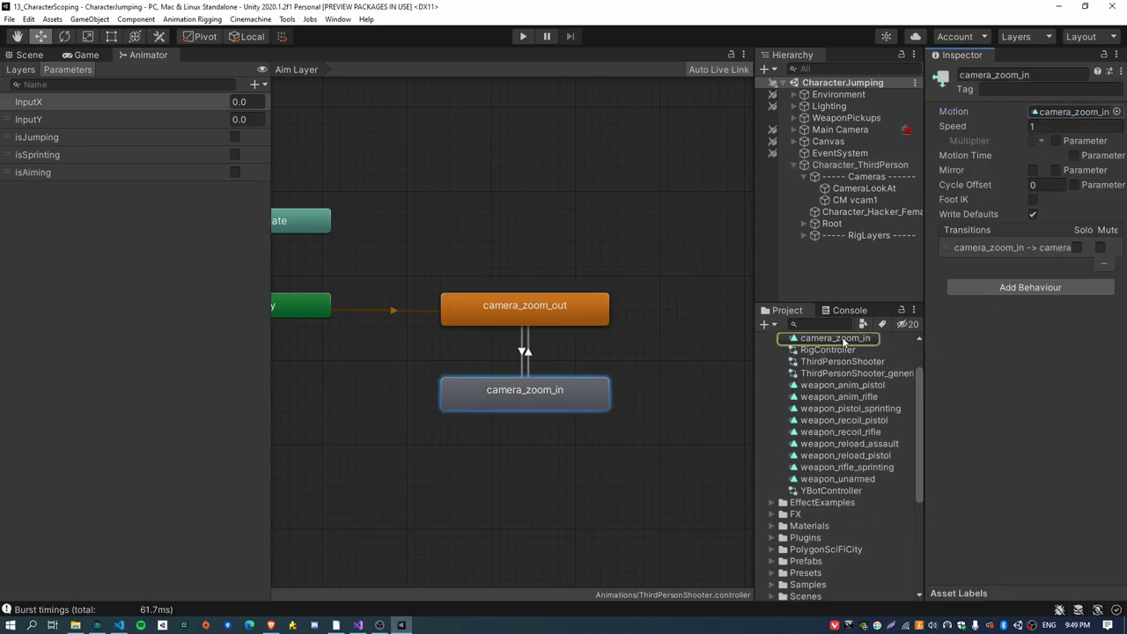
{"action": "left_click", "coordinate": [843, 342]}
{"action": "double_click", "coordinate": [842, 389]}
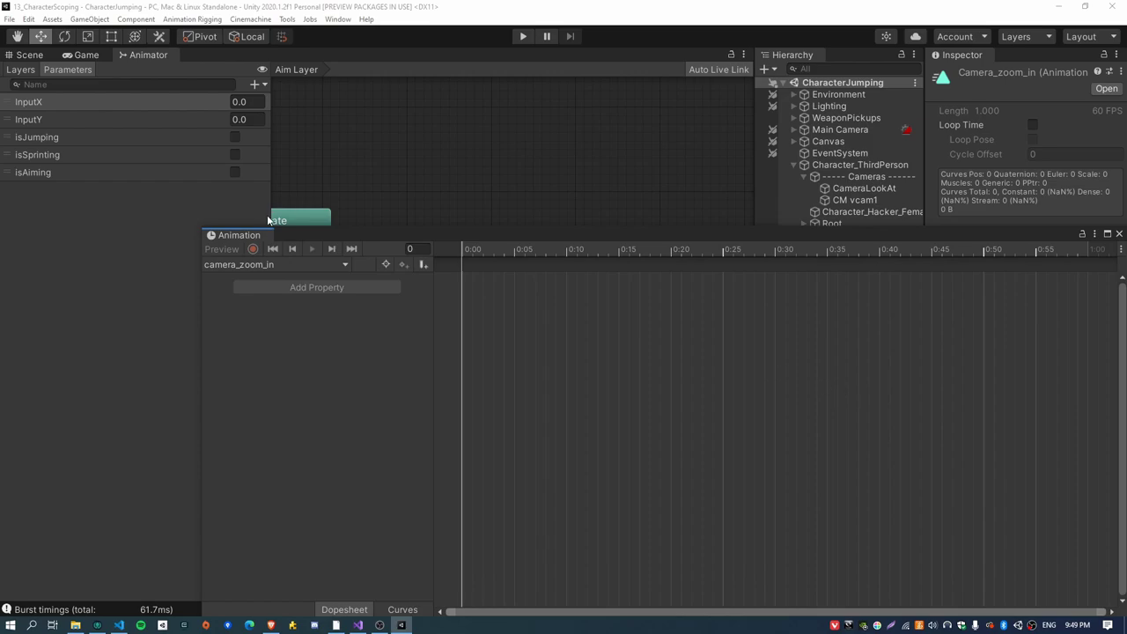
{"action": "left_click_drag", "start_coordinate": [266, 220], "coordinate": [150, 528]}
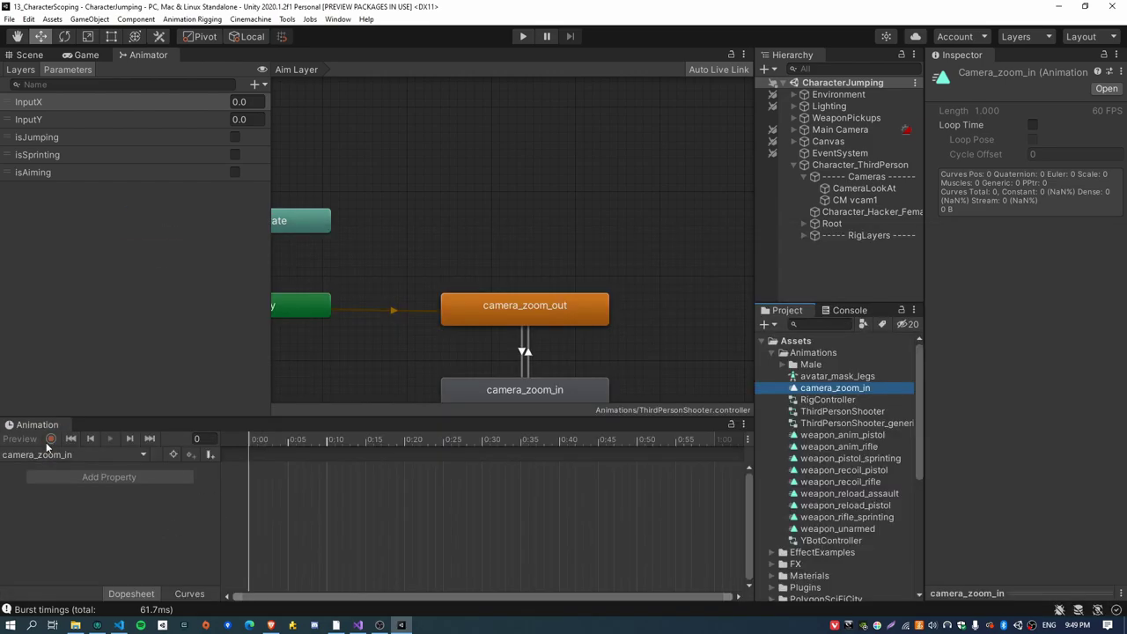
- Select Character_ThirdPerson, choose its camera_zoom_in clip in the Animation window, and start keyframe recording
{"action": "left_click", "coordinate": [853, 166]}
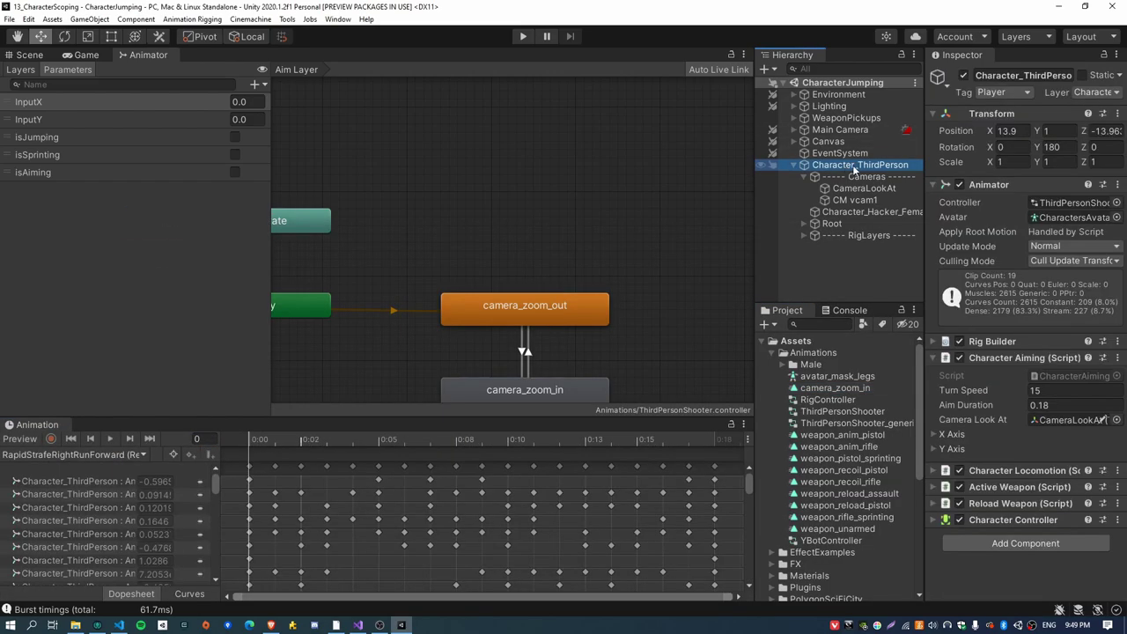
{"action": "left_click", "coordinate": [64, 454]}
{"action": "left_click", "coordinate": [46, 465]}
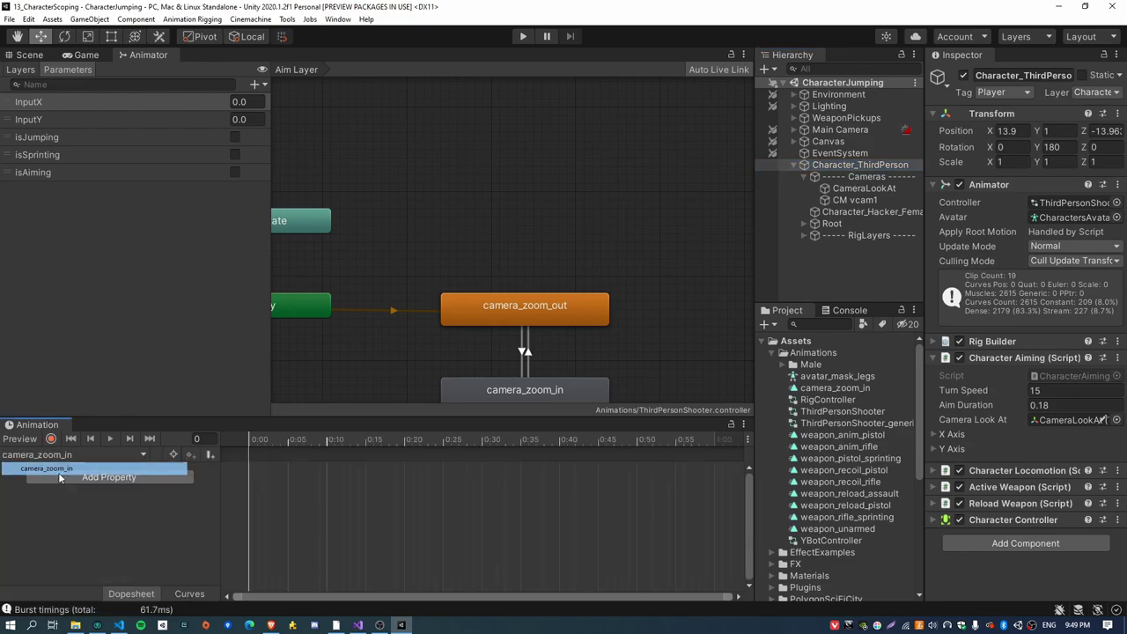
{"action": "left_click", "coordinate": [51, 440]}
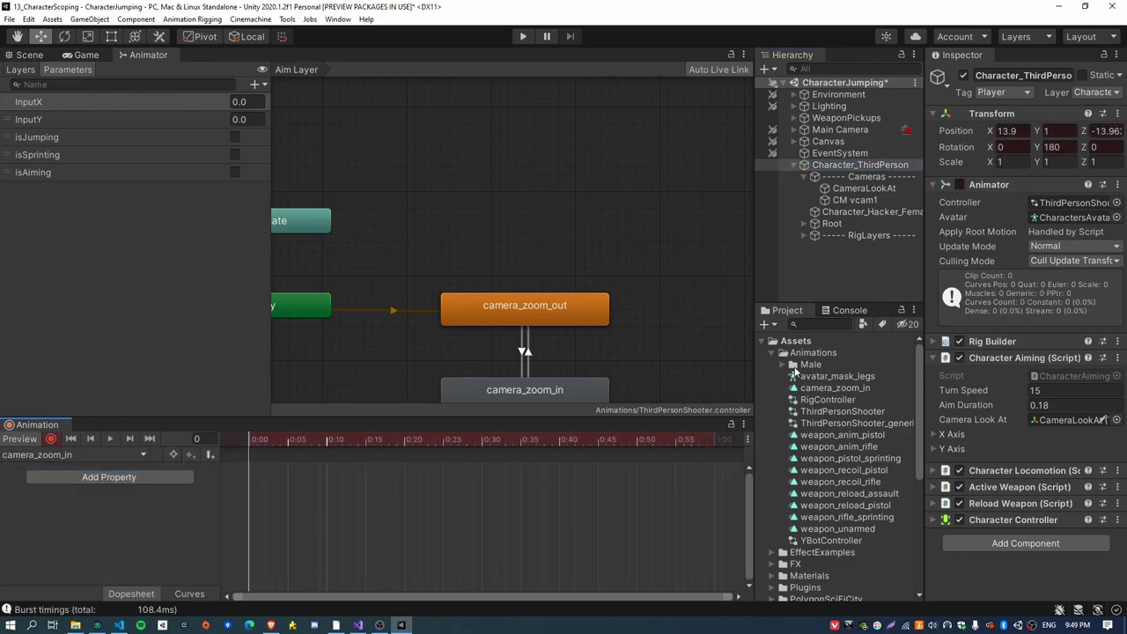
- Record keys on CM vcam1 at frame 0 with Camera Distance 2 and Field Of View 30
{"action": "left_click", "coordinate": [852, 200]}
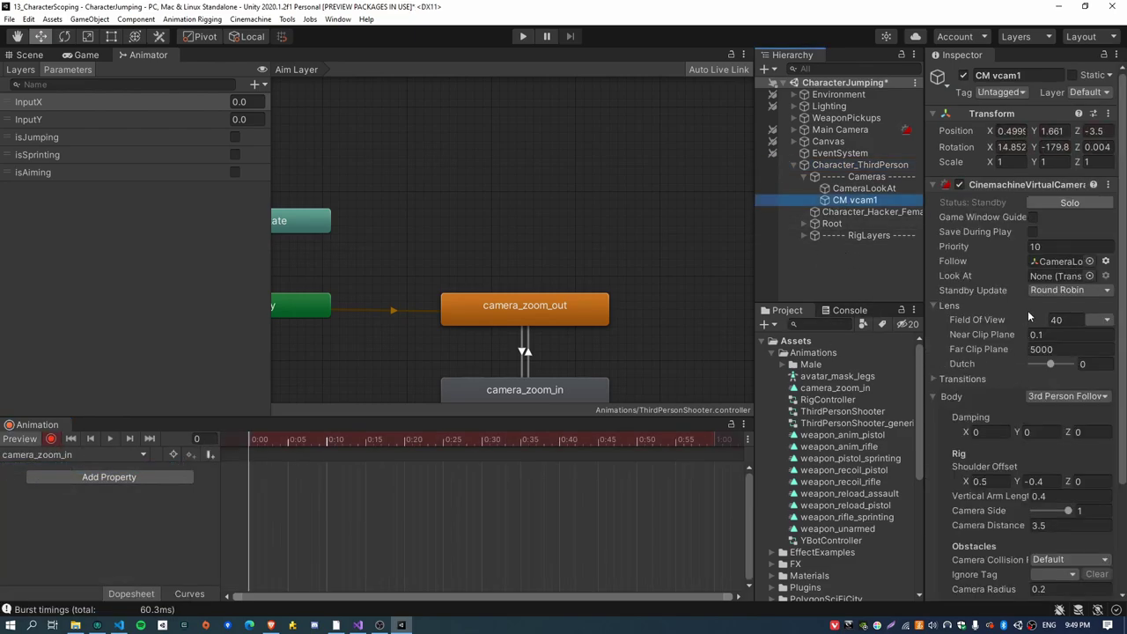
{"action": "scroll", "coordinate": [1013, 498], "scroll_direction": "down", "scroll_amount": 3}
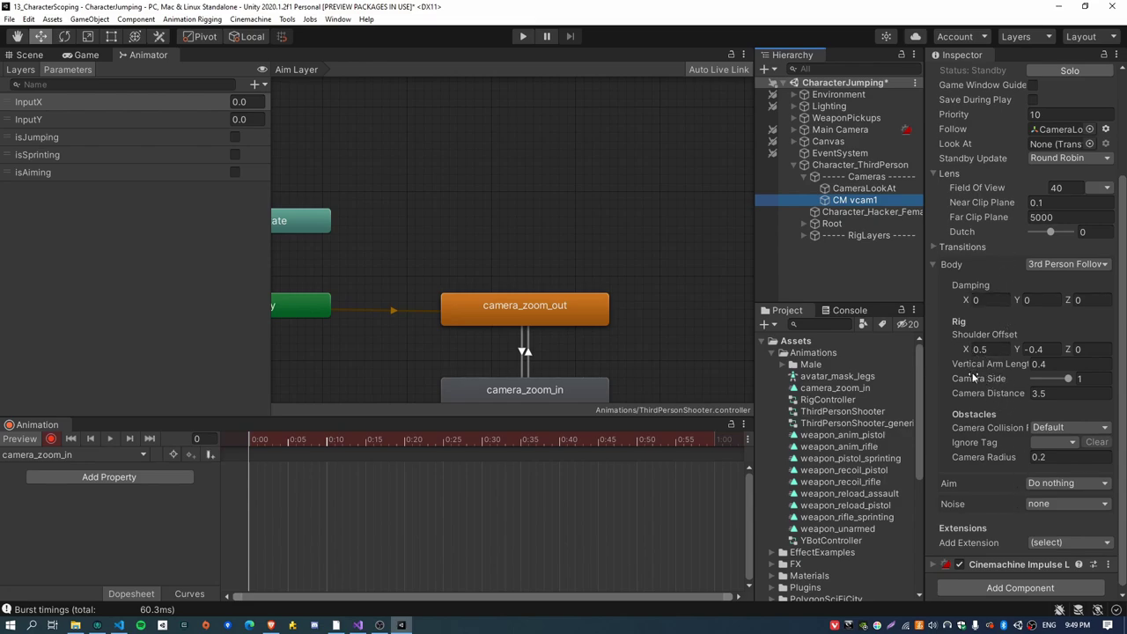
{"action": "left_click", "coordinate": [1059, 395]}
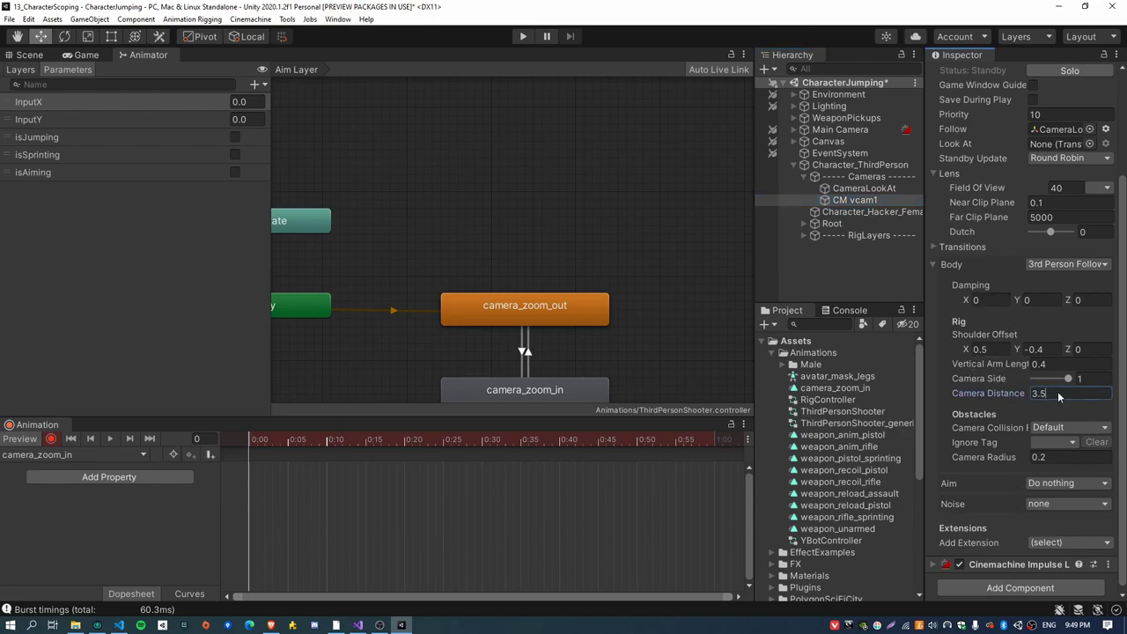
{"action": "type", "text": "2"}
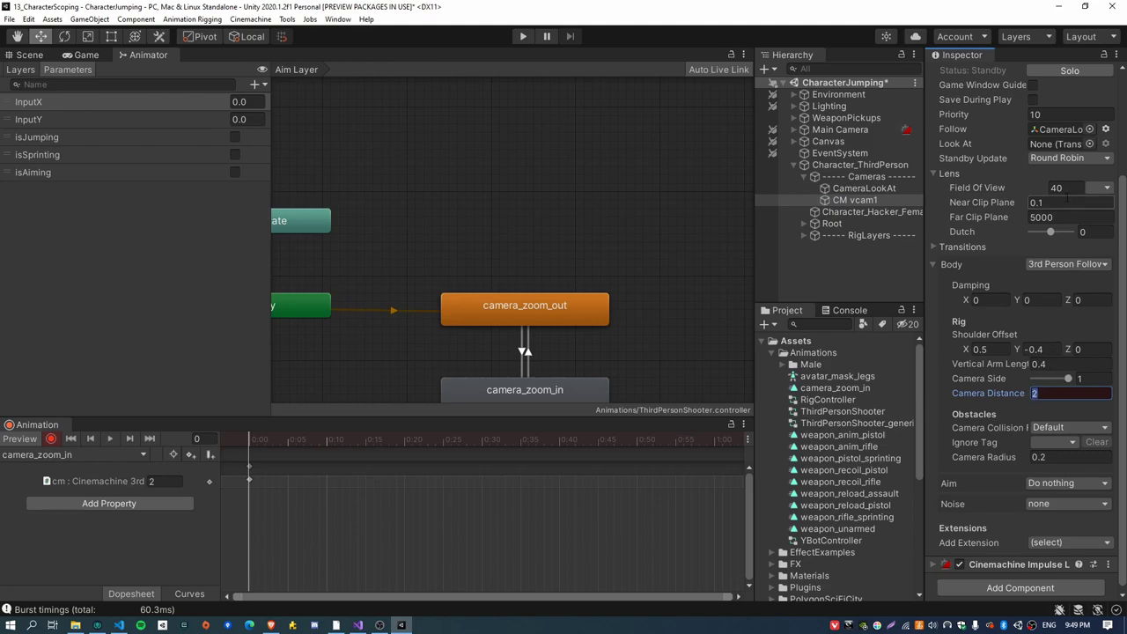
{"action": "left_click", "coordinate": [1061, 187]}
{"action": "type", "text": "30"}
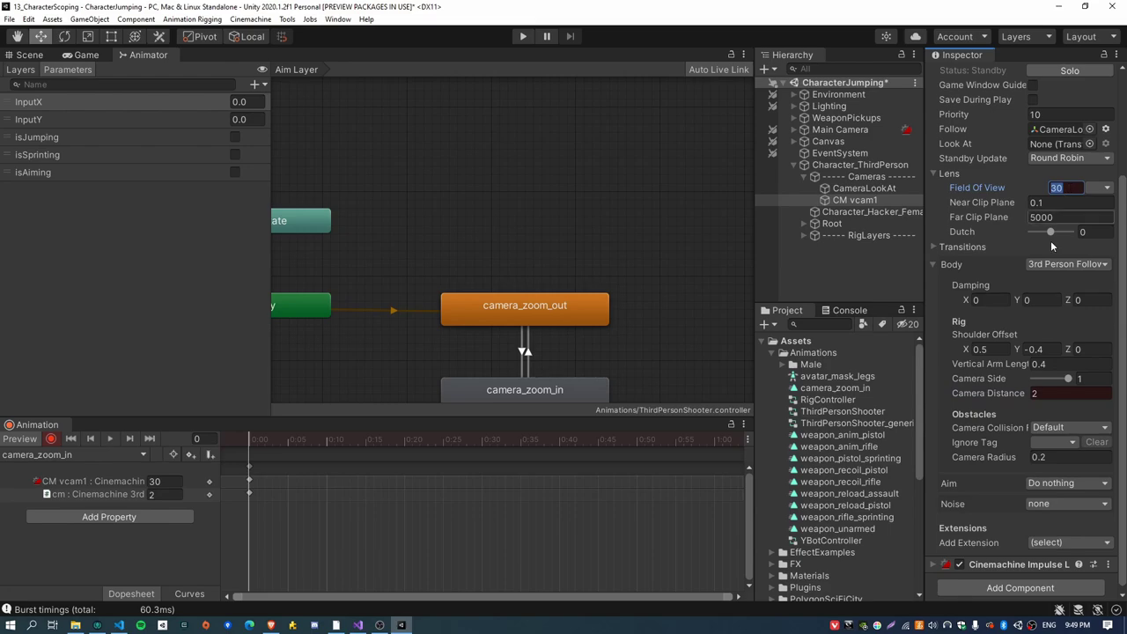
- Record a Shoulder Offset X key of 0.6 on CM vcam1, save, and stop recording the clip
{"action": "left_click", "coordinate": [988, 351]}
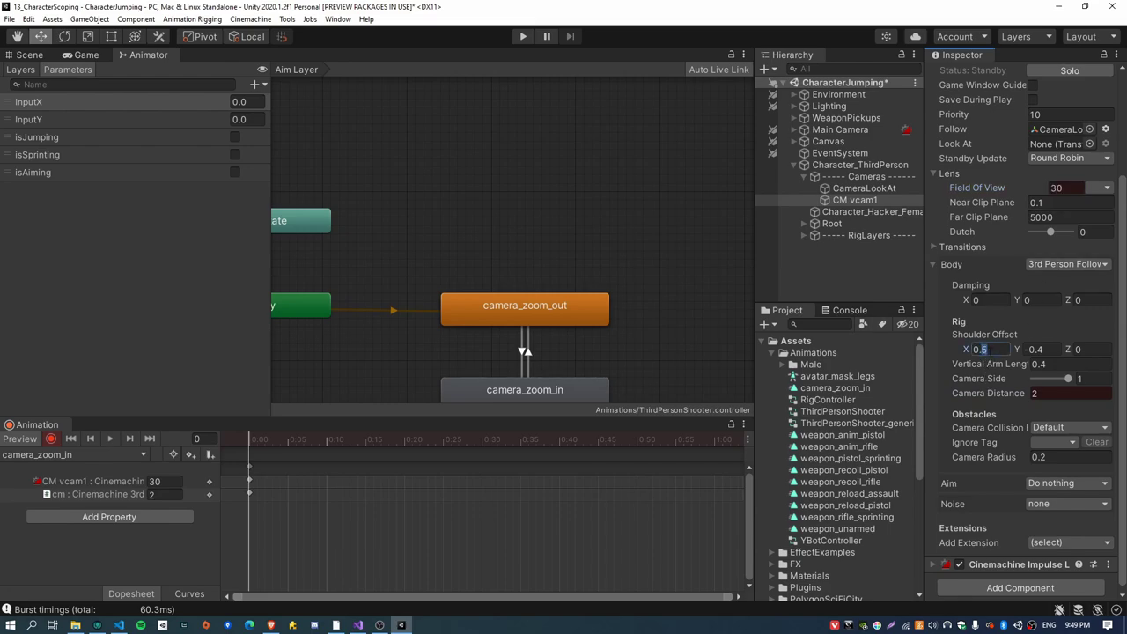
{"action": "type", "text": "0.6"}
{"action": "key", "text": "ctrl+s"}
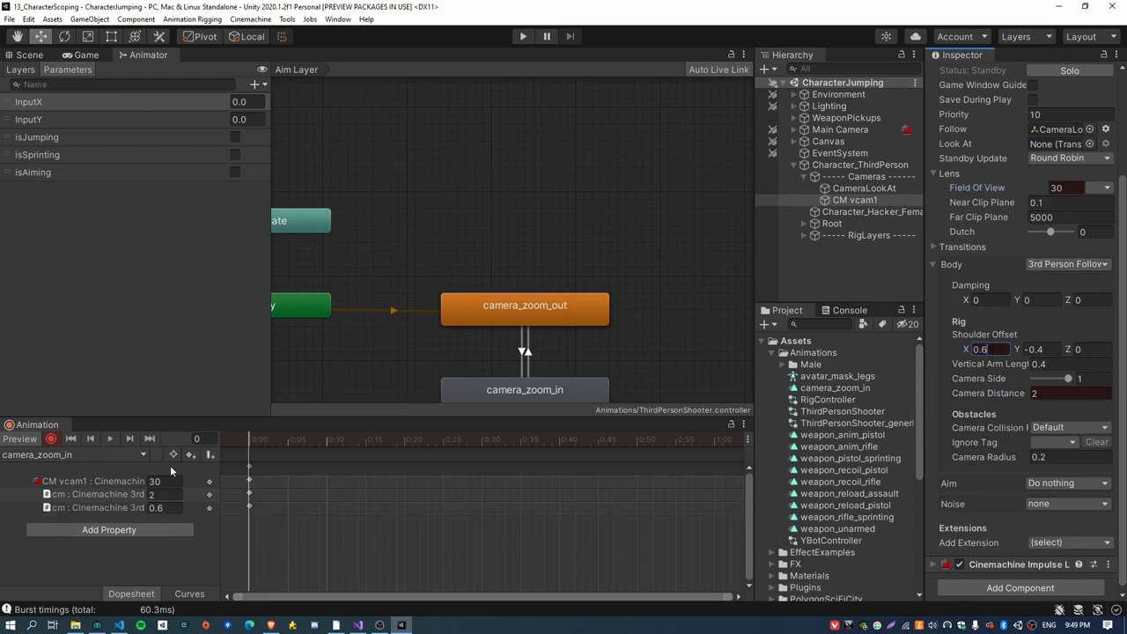
{"action": "left_click", "coordinate": [50, 439]}
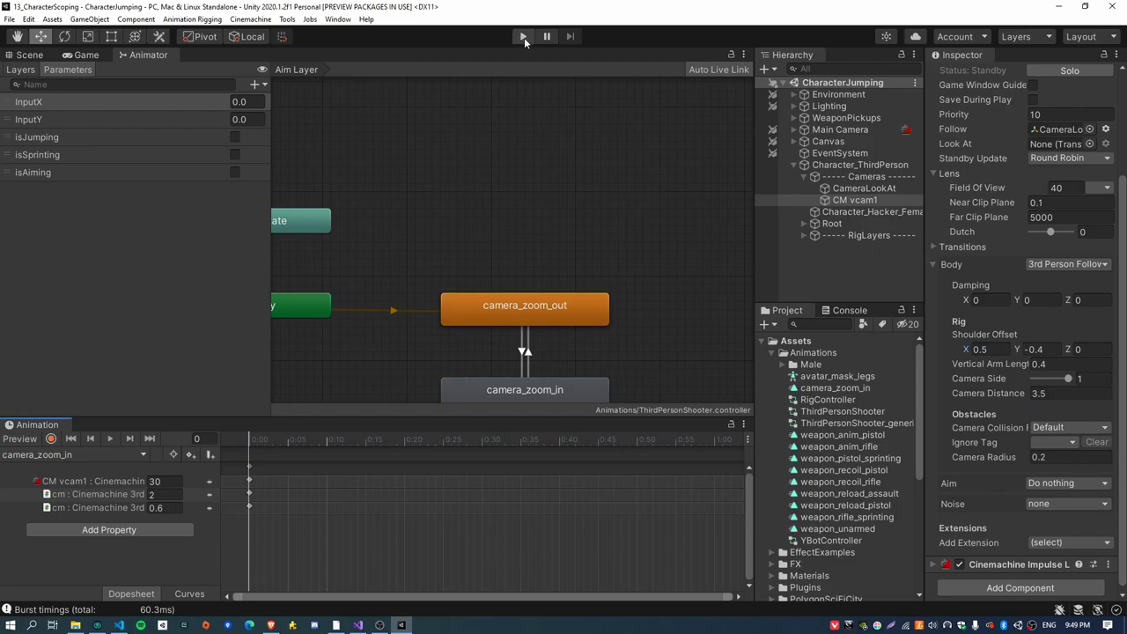
- Enter Play mode, close the Animation window, and return focus to the Game view
{"action": "left_click", "coordinate": [524, 37]}
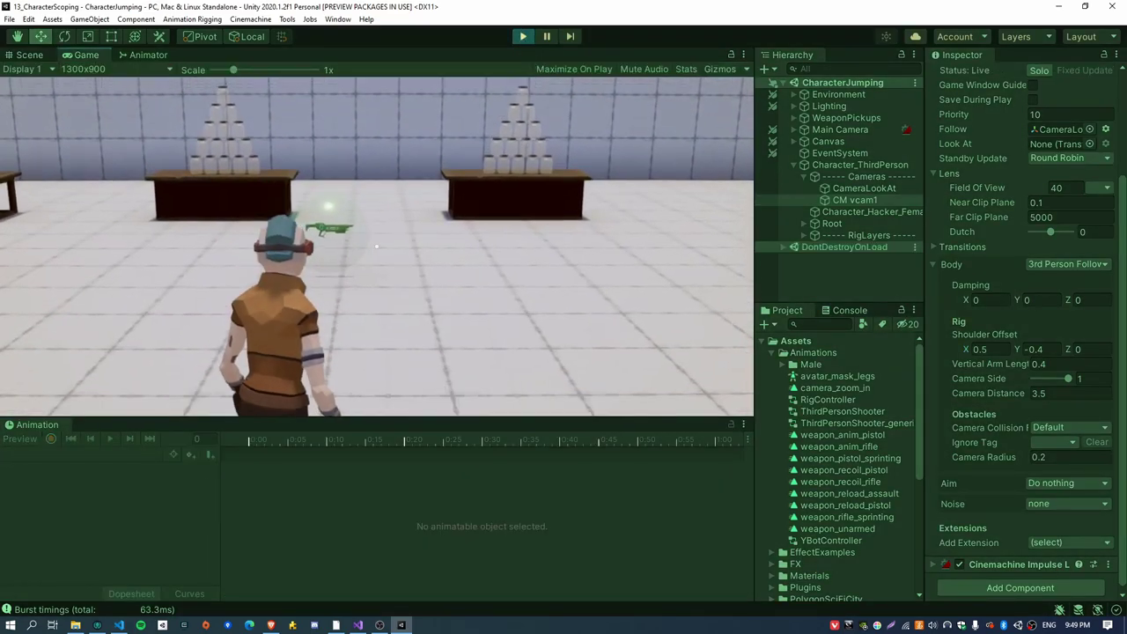
{"action": "key", "text": "Escape"}
{"action": "middle_click", "coordinate": [55, 426]}
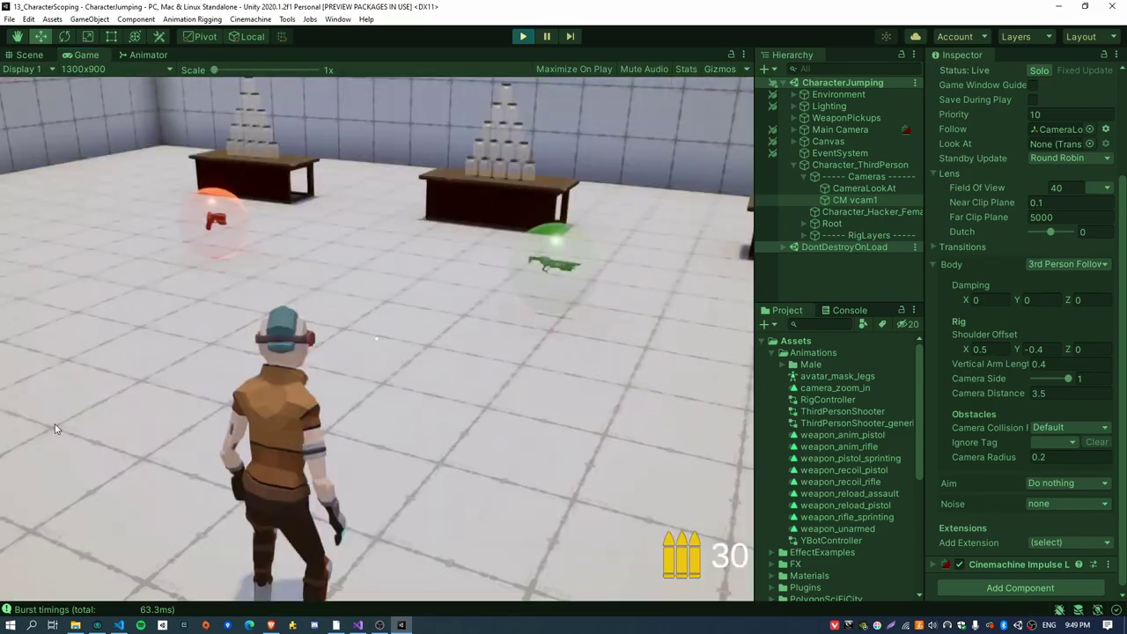
{"action": "left_click", "coordinate": [54, 427]}
- Play-test the aim zoom by picking up a weapon, aiming, shooting and moving around, and exit Play mode
{"action": "key", "text": "w"}
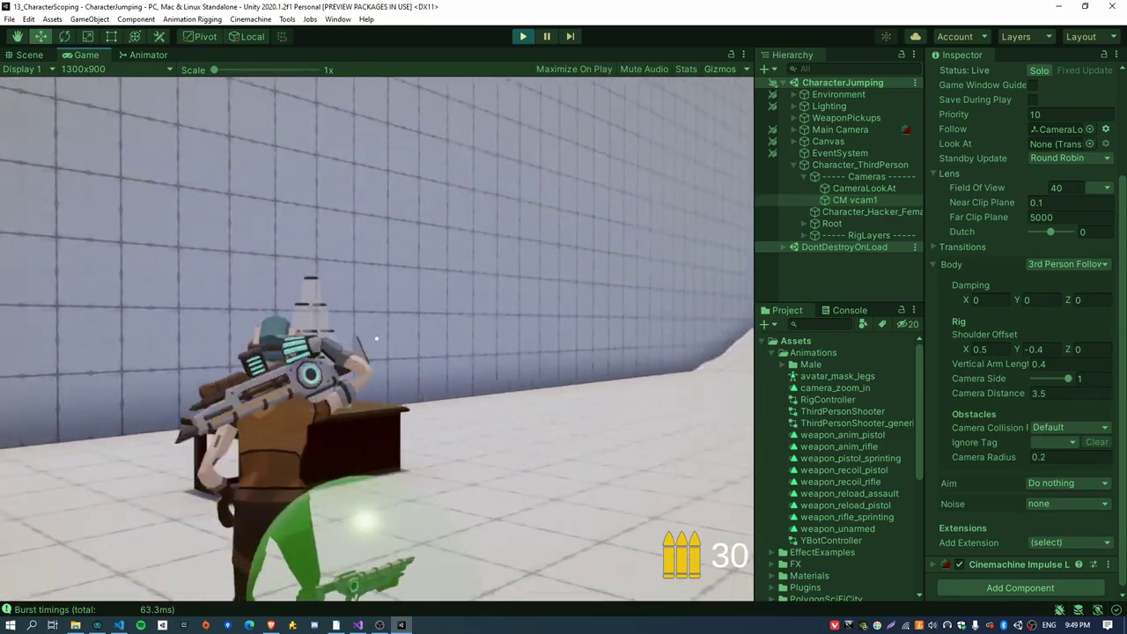
{"action": "right_click", "coordinate": [377, 339]}
{"action": "right_click", "coordinate": [376, 340]}
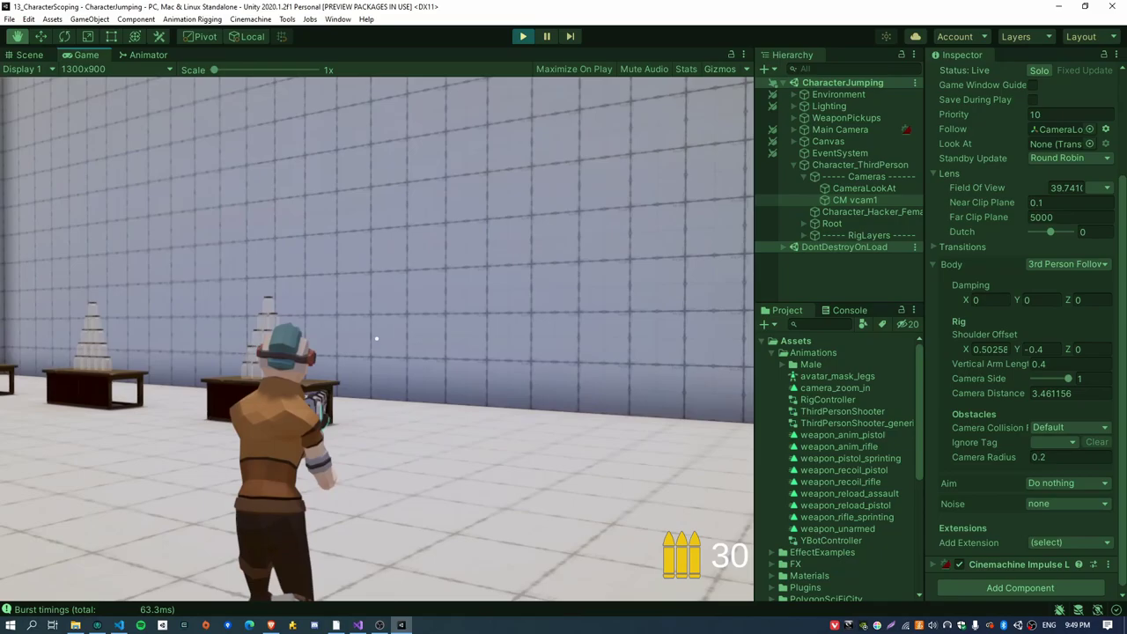
{"action": "right_click", "coordinate": [377, 339]}
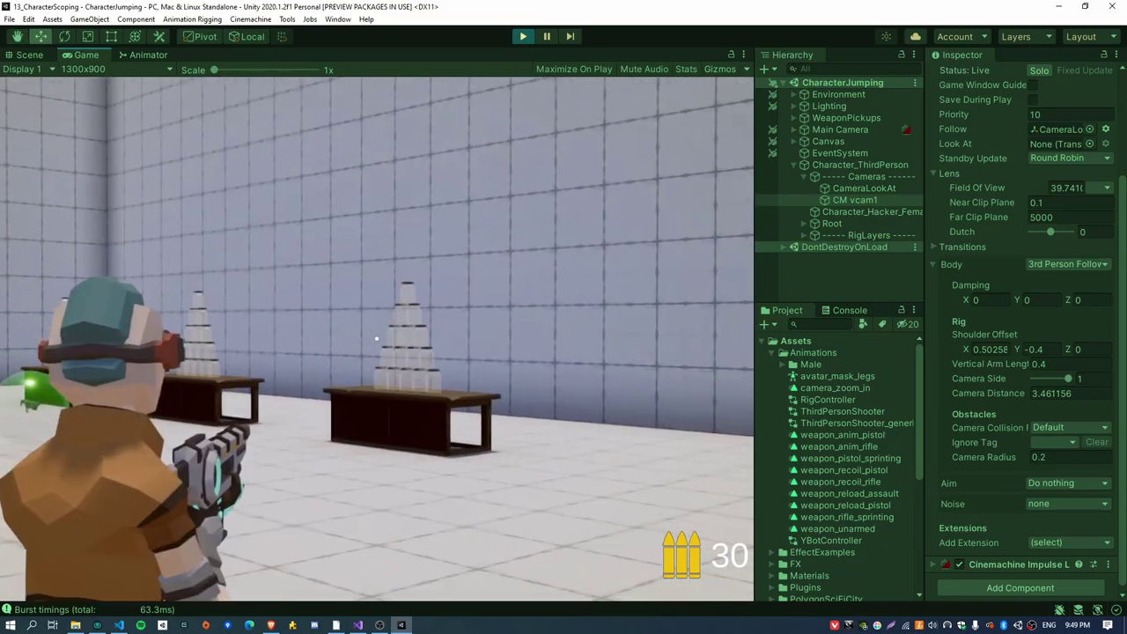
{"action": "left_click", "coordinate": [376, 339]}
{"action": "left_click", "coordinate": [377, 339]}
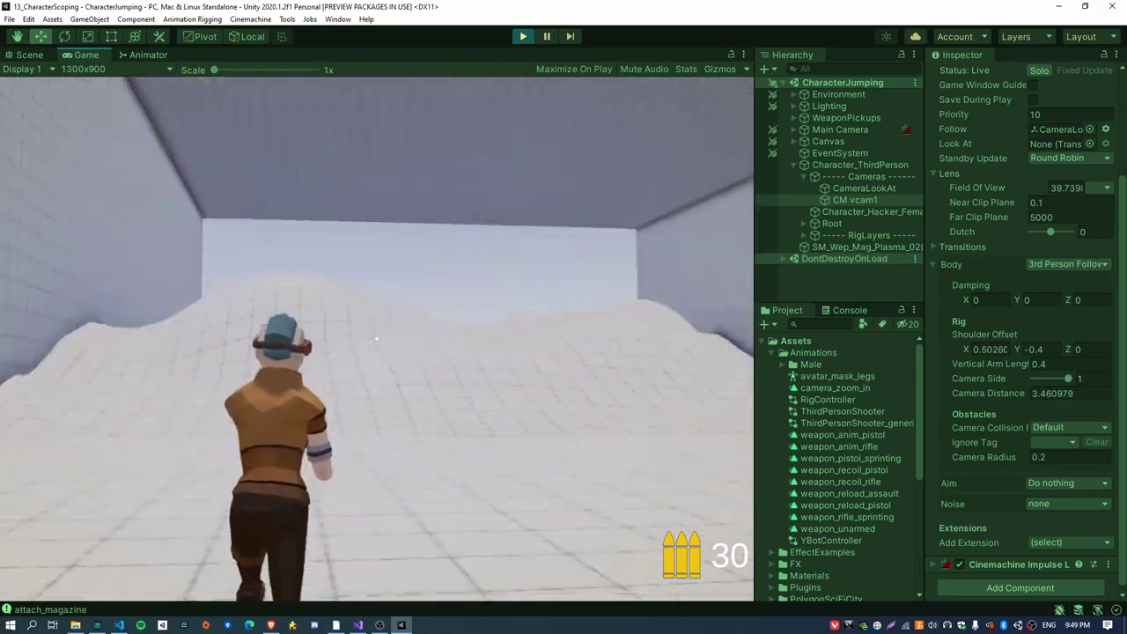
{"action": "right_click", "coordinate": [376, 339]}
{"action": "left_click", "coordinate": [377, 339]}
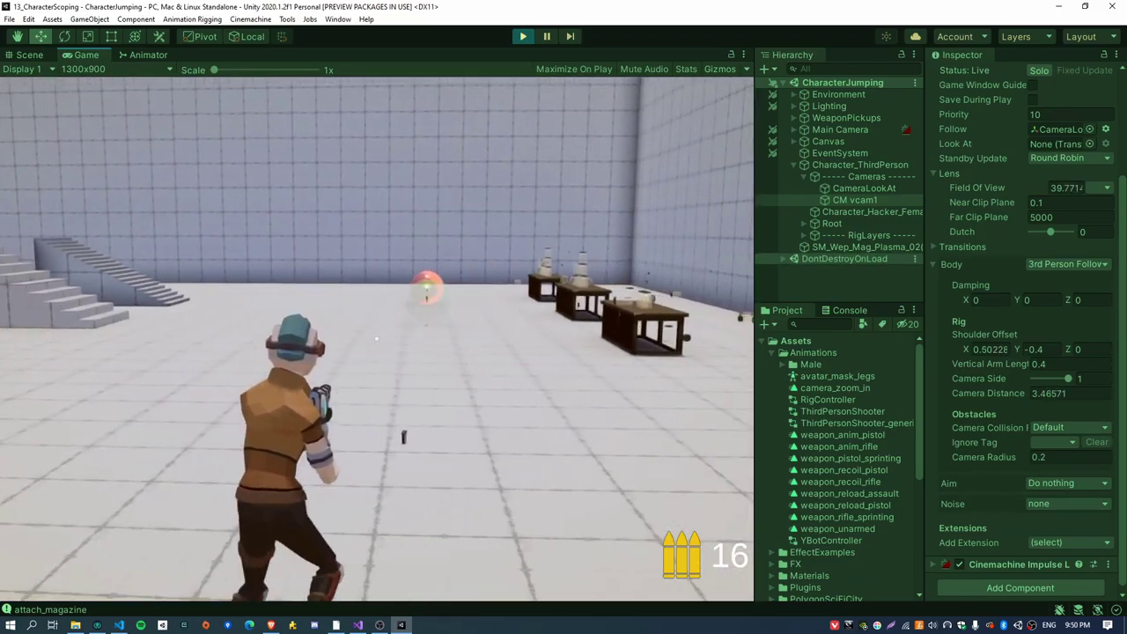
{"action": "right_click_drag", "start_coordinate": [376, 339], "coordinate": [376, 340]}
{"action": "key", "text": "w"}
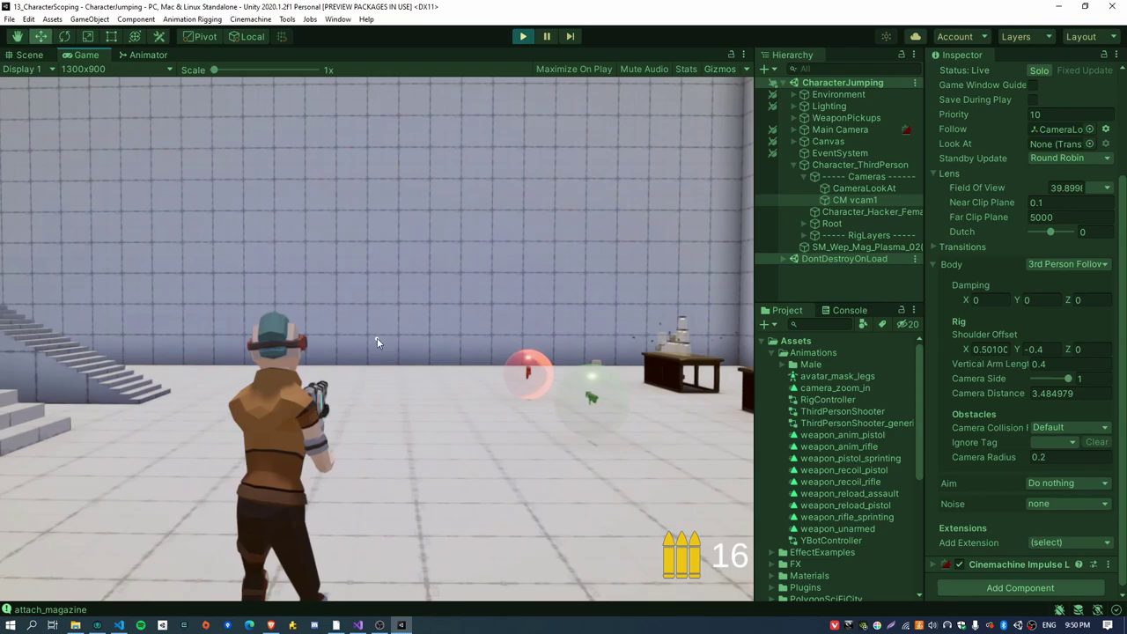
{"action": "left_click", "coordinate": [523, 36]}
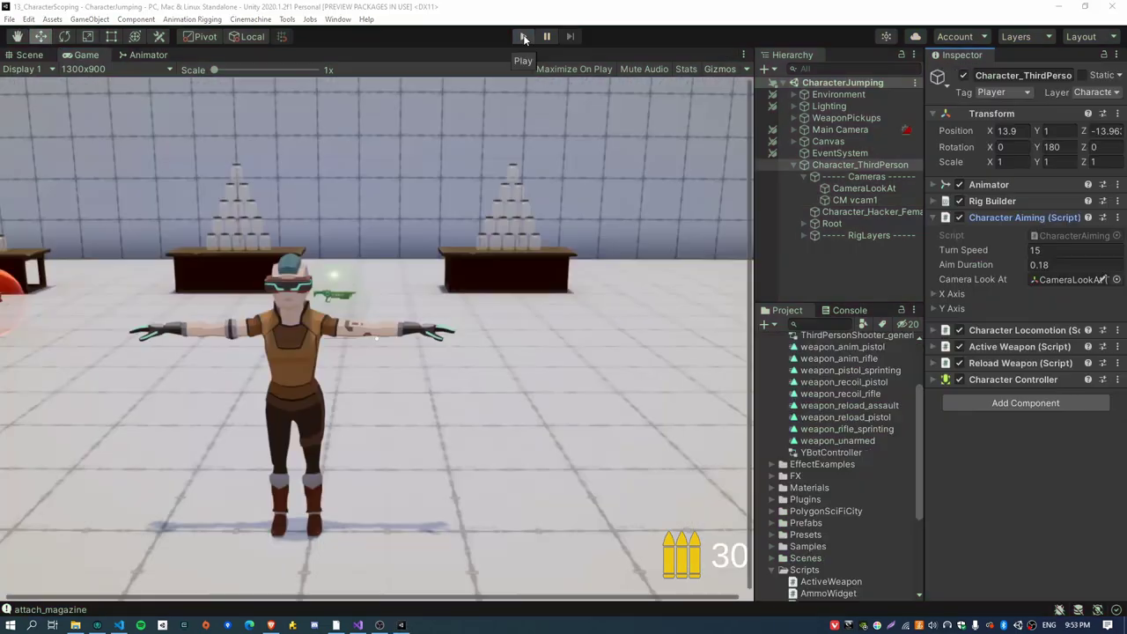
- Open the CharacterLocomotion script from Character_ThirdPerson's component and examine the conditions in its IsSprinting method
{"action": "left_click", "coordinate": [1018, 330]}
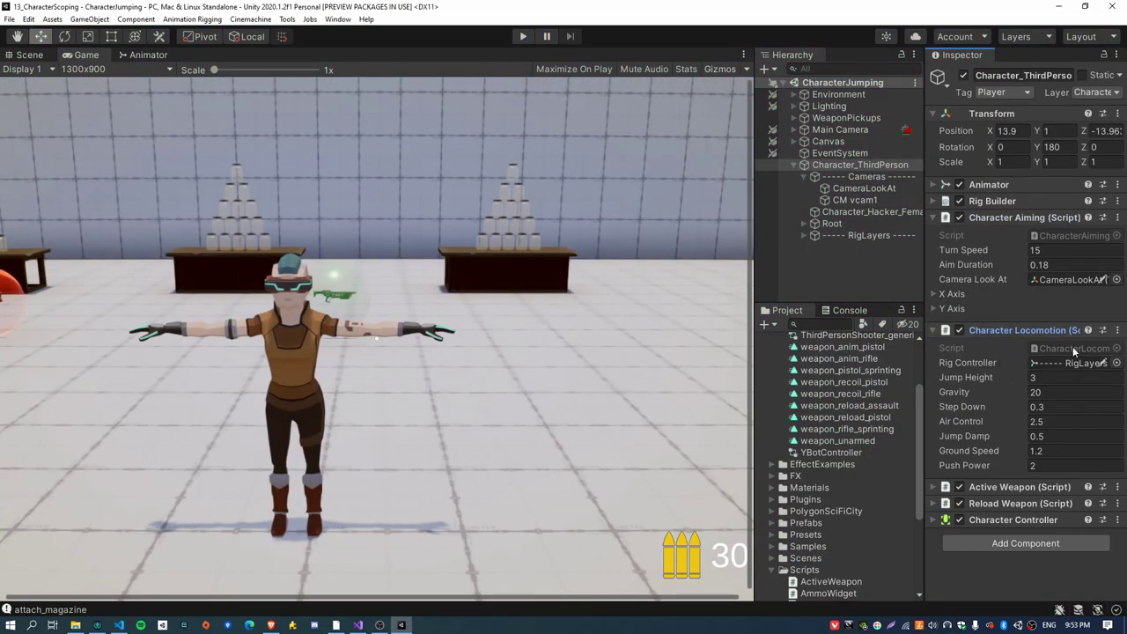
{"action": "double_click", "coordinate": [1073, 346]}
{"action": "scroll", "coordinate": [564, 317], "scroll_direction": "down", "scroll_amount": 11}
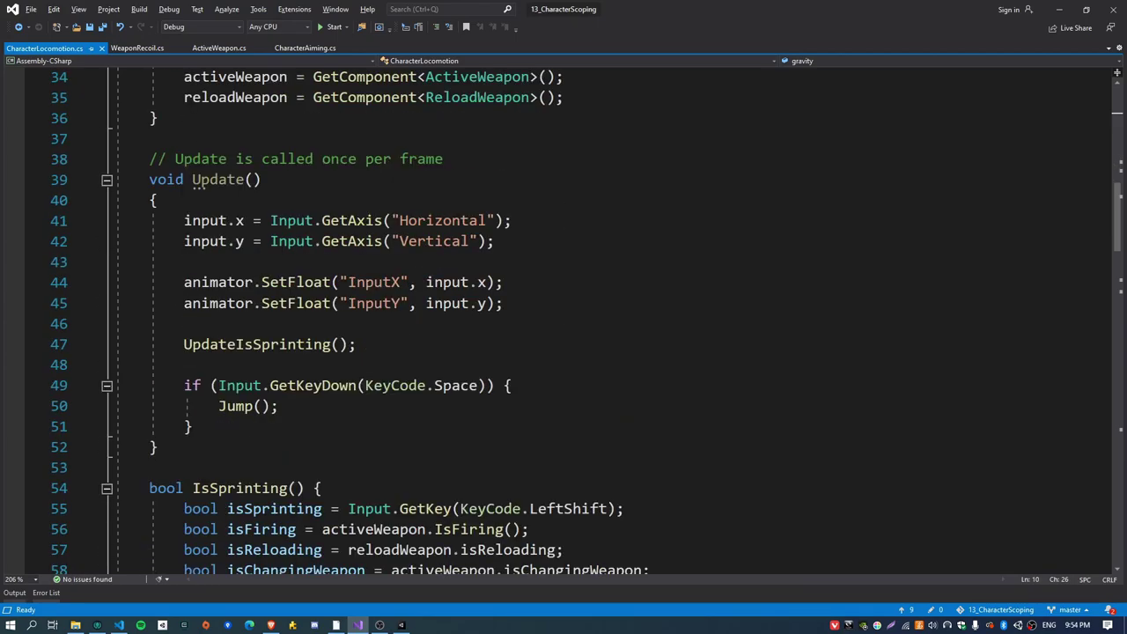
{"action": "scroll", "coordinate": [403, 264], "scroll_direction": "down", "scroll_amount": 4}
{"action": "left_click", "coordinate": [287, 243]}
{"action": "scroll", "coordinate": [402, 234], "scroll_direction": "up", "scroll_amount": 1}
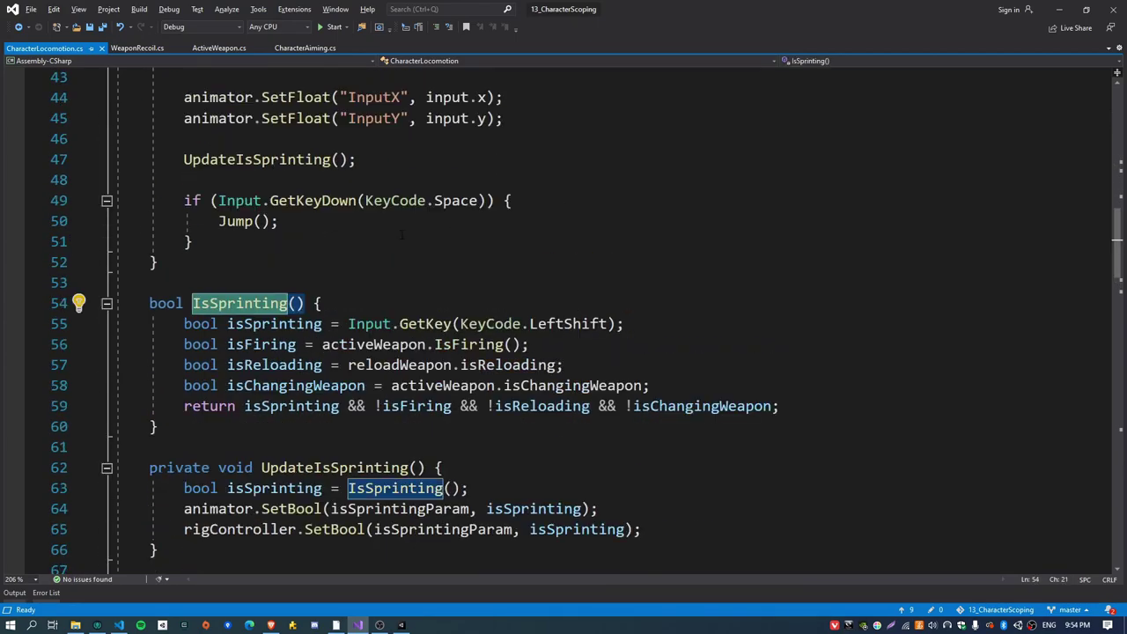
{"action": "left_click_drag", "start_coordinate": [678, 390], "coordinate": [114, 324]}
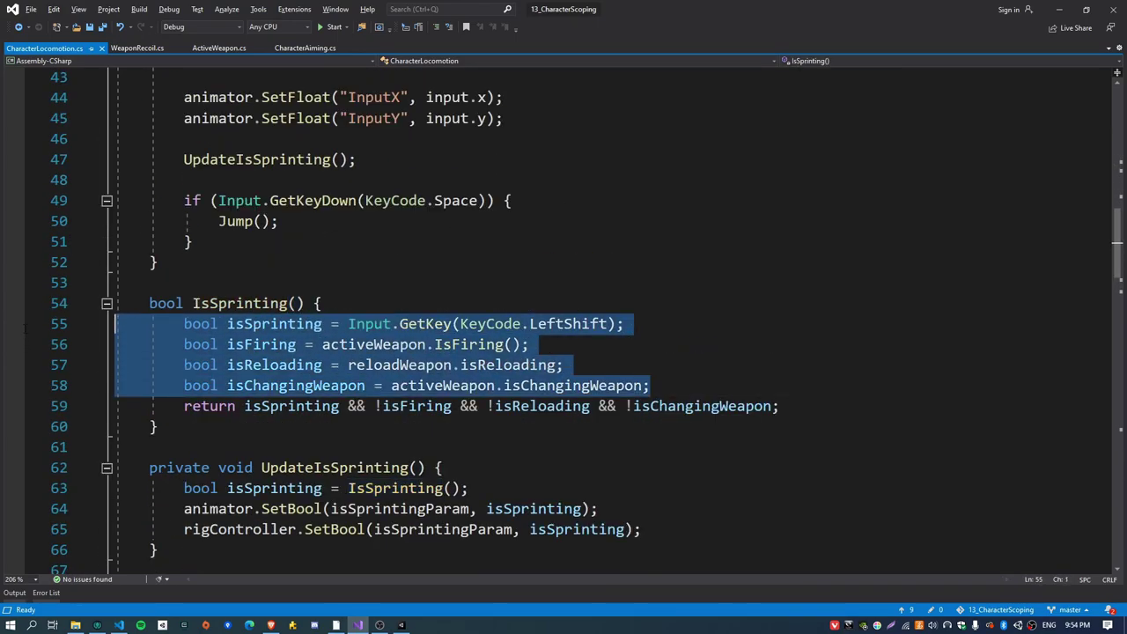
{"action": "left_click", "coordinate": [673, 386]}
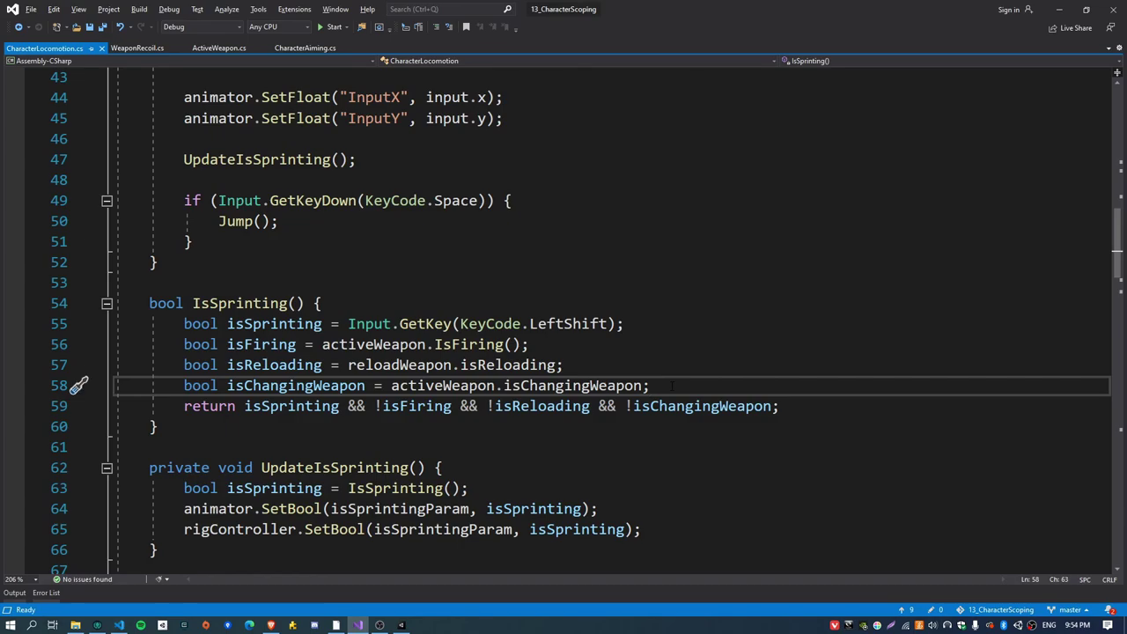
- In CharacterAiming.cs, remove the bool keyword from the isAiming declaration in Update so it becomes a plain assignment
{"action": "left_click", "coordinate": [308, 49]}
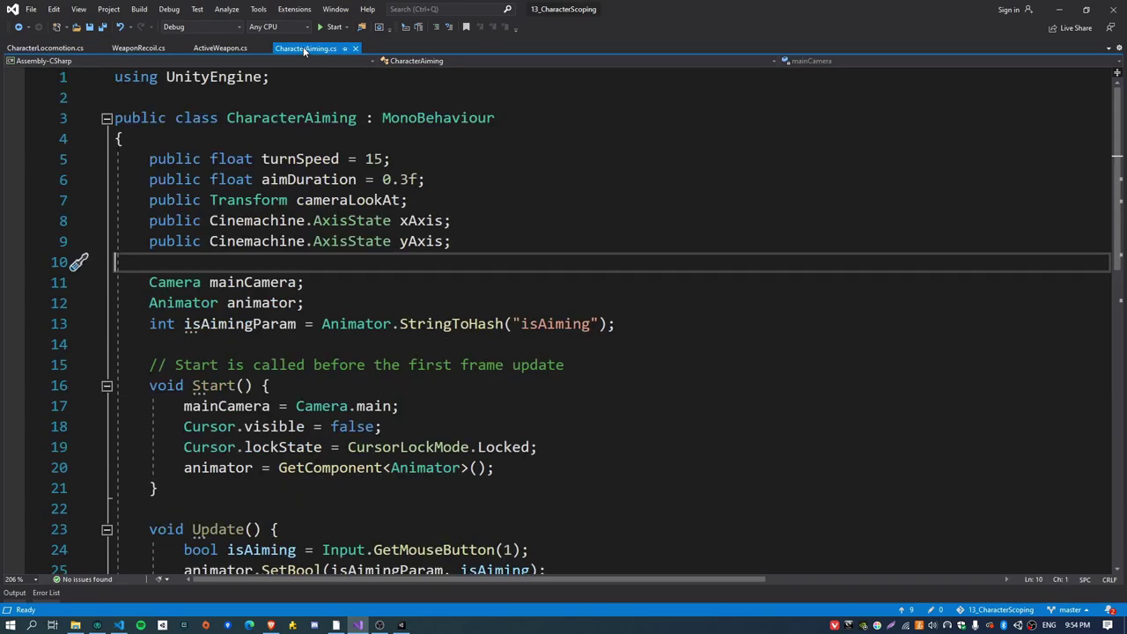
{"action": "scroll", "coordinate": [329, 297], "scroll_direction": "down", "scroll_amount": 5}
{"action": "scroll", "coordinate": [329, 298], "scroll_direction": "up", "scroll_amount": 1}
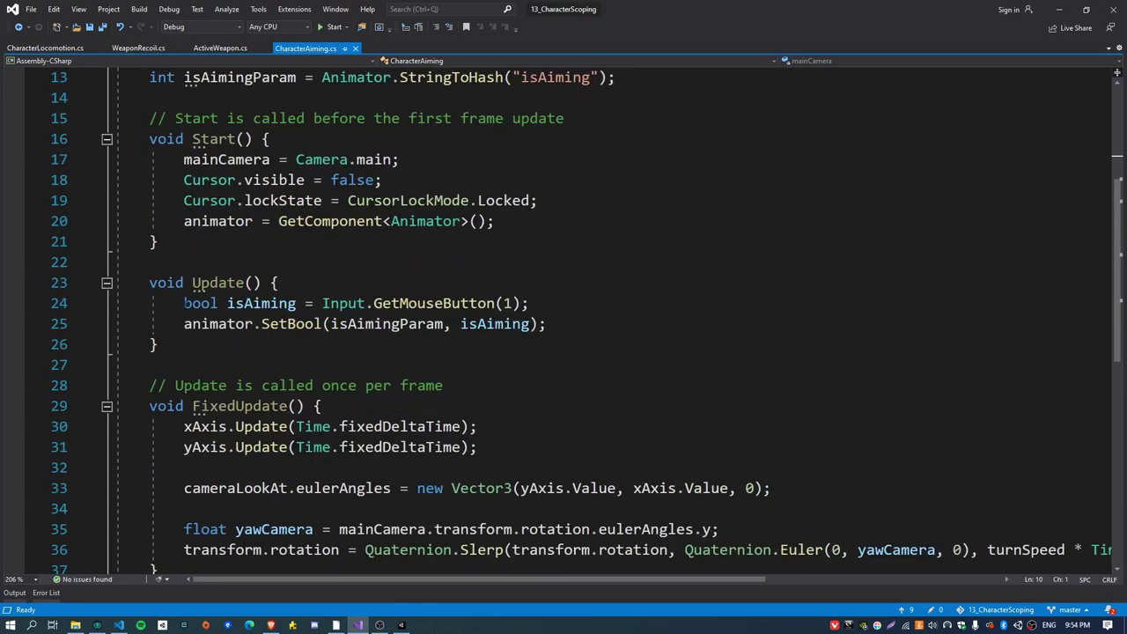
{"action": "left_click_drag", "start_coordinate": [184, 303], "coordinate": [564, 296]}
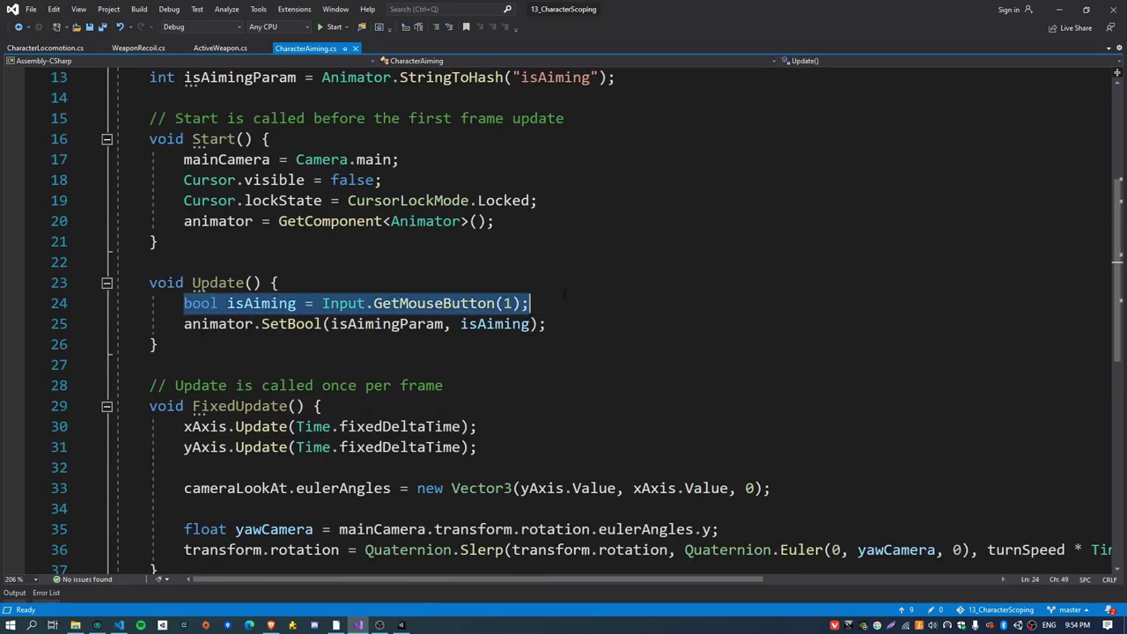
{"action": "double_click", "coordinate": [203, 304]}
{"action": "key", "text": "Delete"}
{"action": "key", "text": "Delete"}
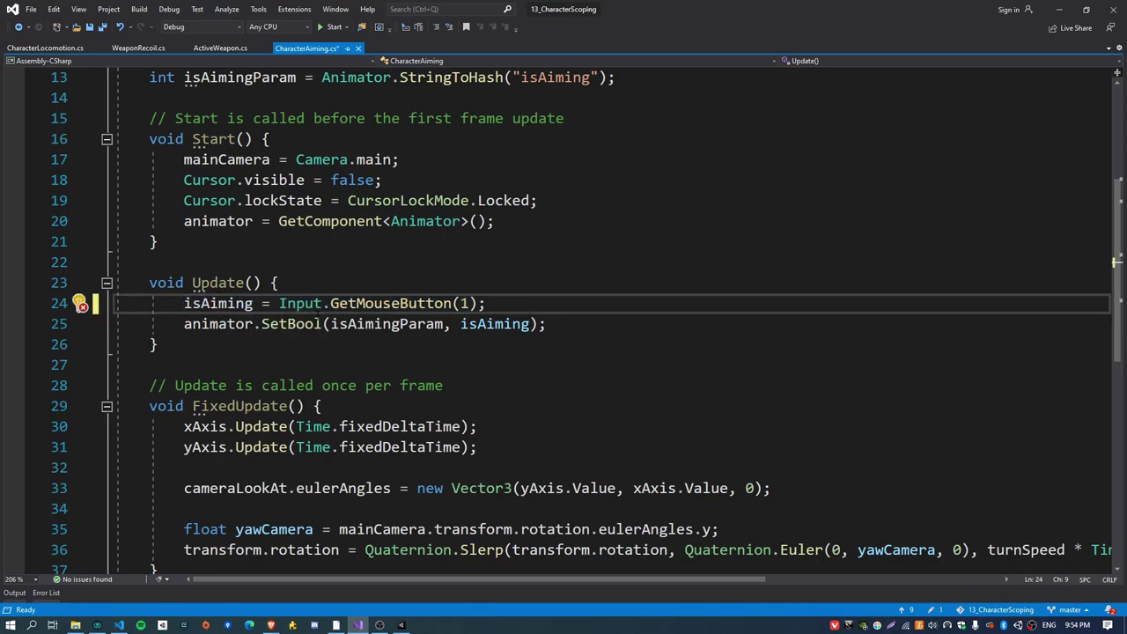
- Declare public bool isAiming; below the yAxis field in CharacterAiming, followed by a blank line, and save the script
{"action": "double_click", "coordinate": [218, 303]}
{"action": "scroll", "coordinate": [290, 322], "scroll_direction": "up", "scroll_amount": 4}
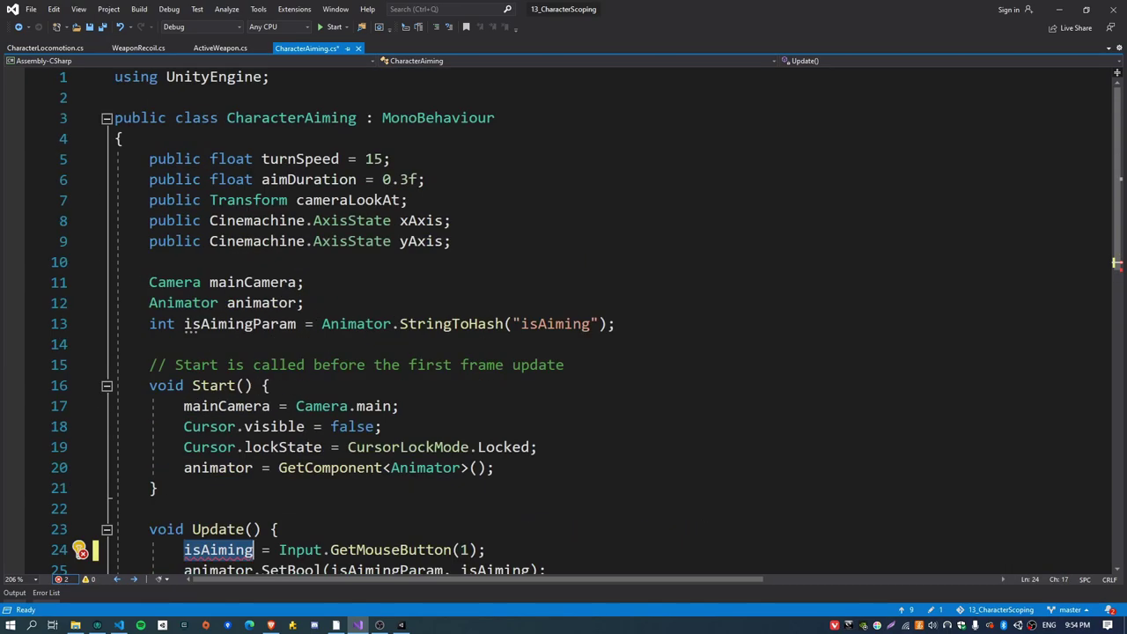
{"action": "left_click", "coordinate": [244, 262]}
{"action": "type", "text": "publi"}
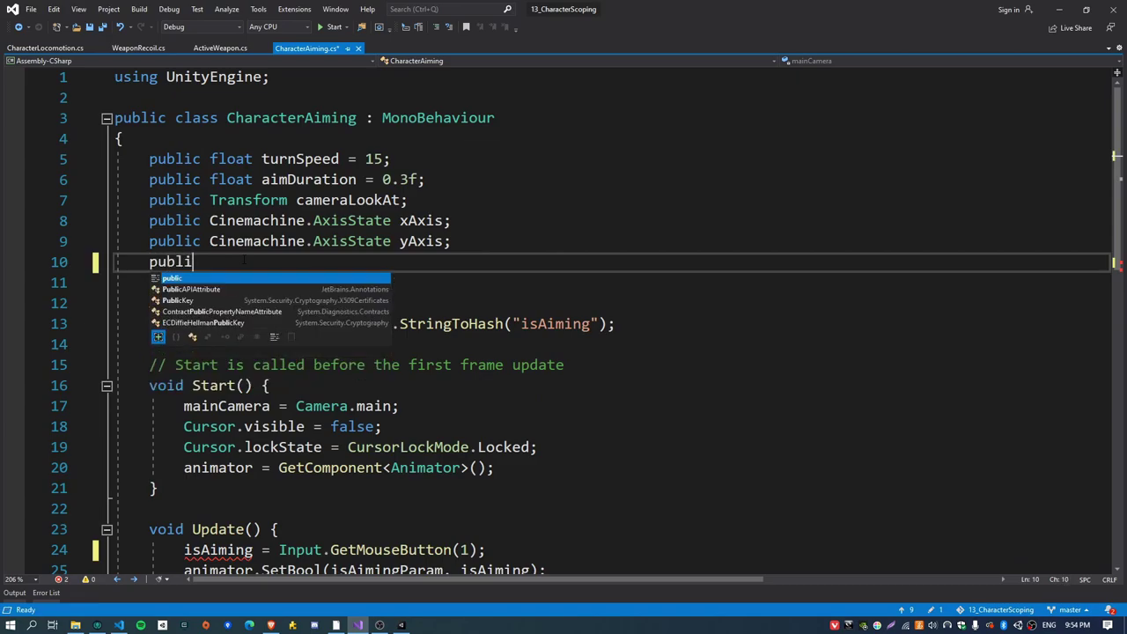
{"action": "type", "text": "c bool"}
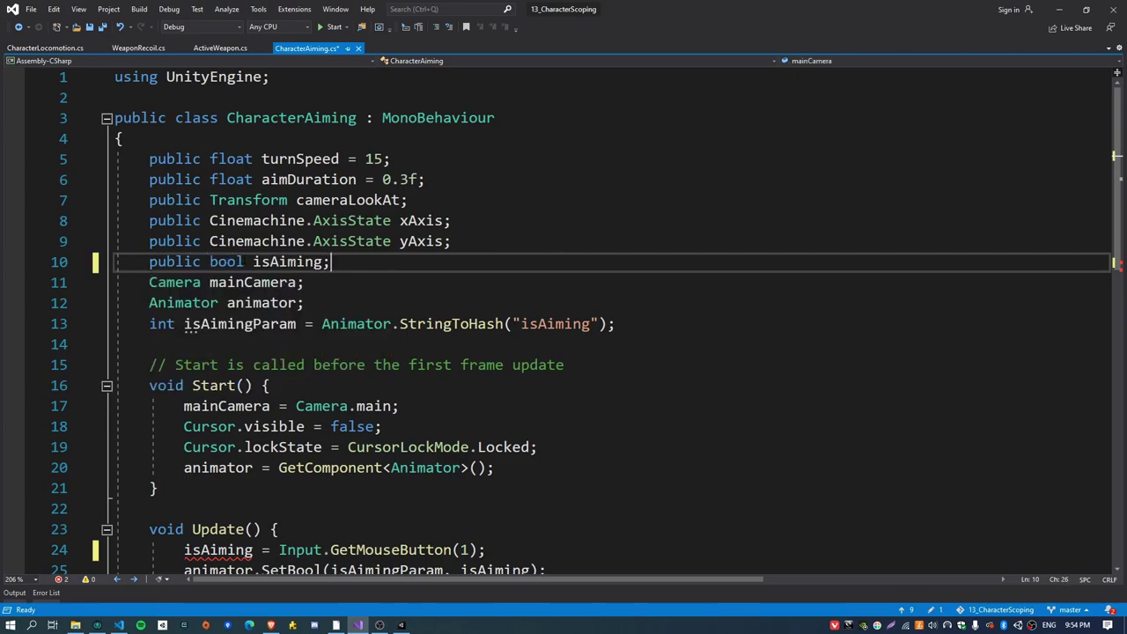
{"action": "type", "text": " isAiming;"}
{"action": "key", "text": "Return"}
{"action": "key", "text": "ctrl+s"}
- Check the isAiming declaration and its assignment in Update, and return to the CharacterLocomotion script
{"action": "double_click", "coordinate": [289, 263]}
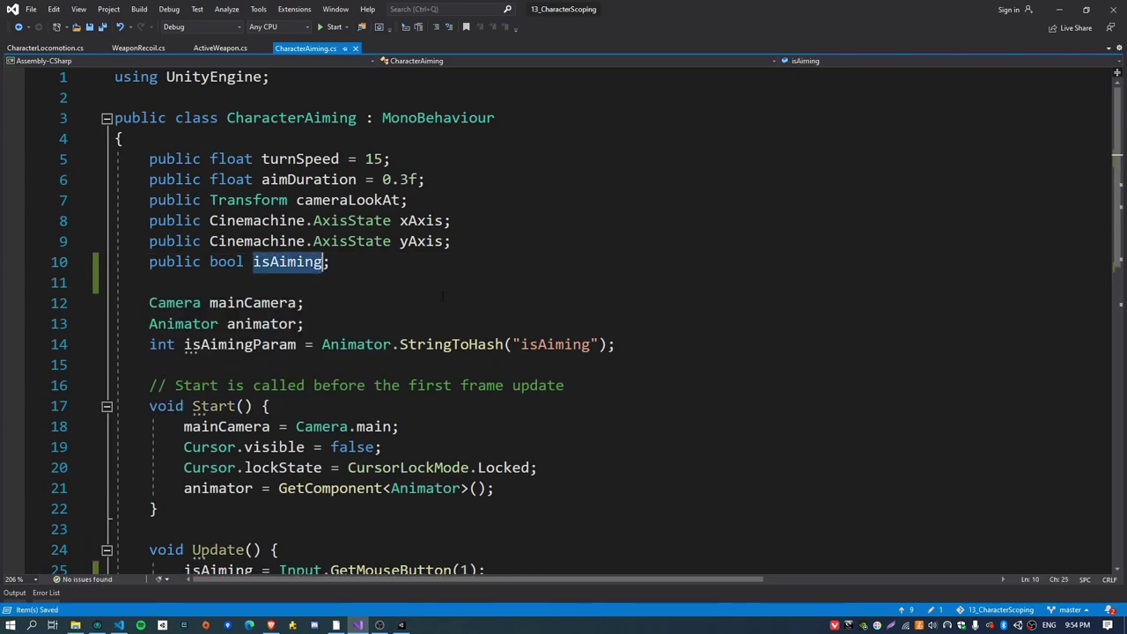
{"action": "scroll", "coordinate": [439, 308], "scroll_direction": "down", "scroll_amount": 5}
{"action": "left_click", "coordinate": [516, 262]}
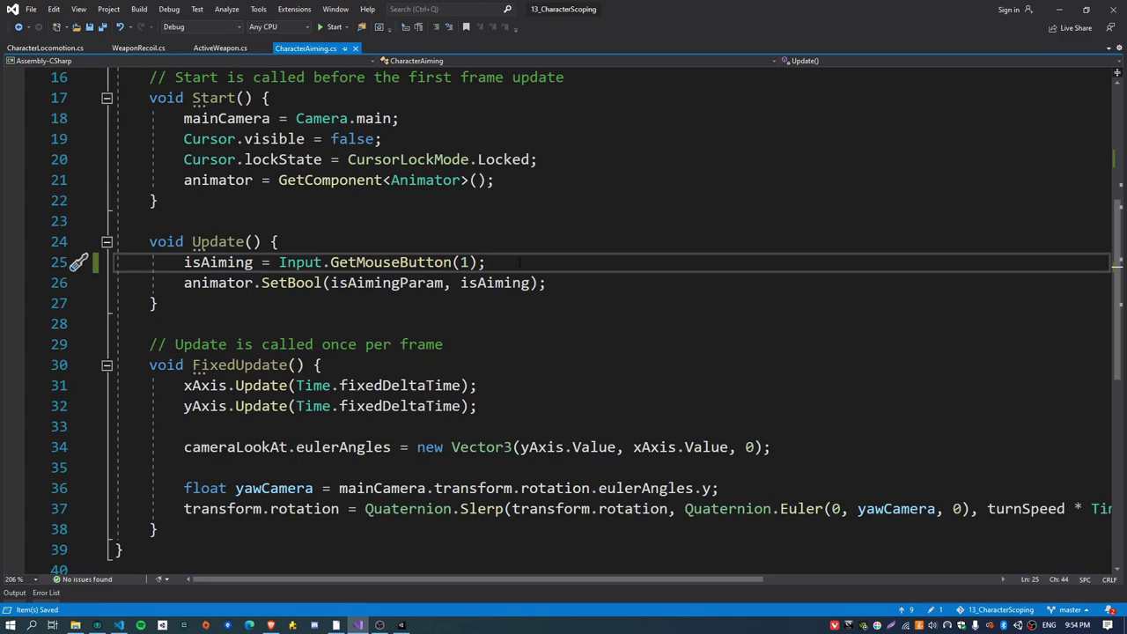
{"action": "left_click", "coordinate": [219, 49]}
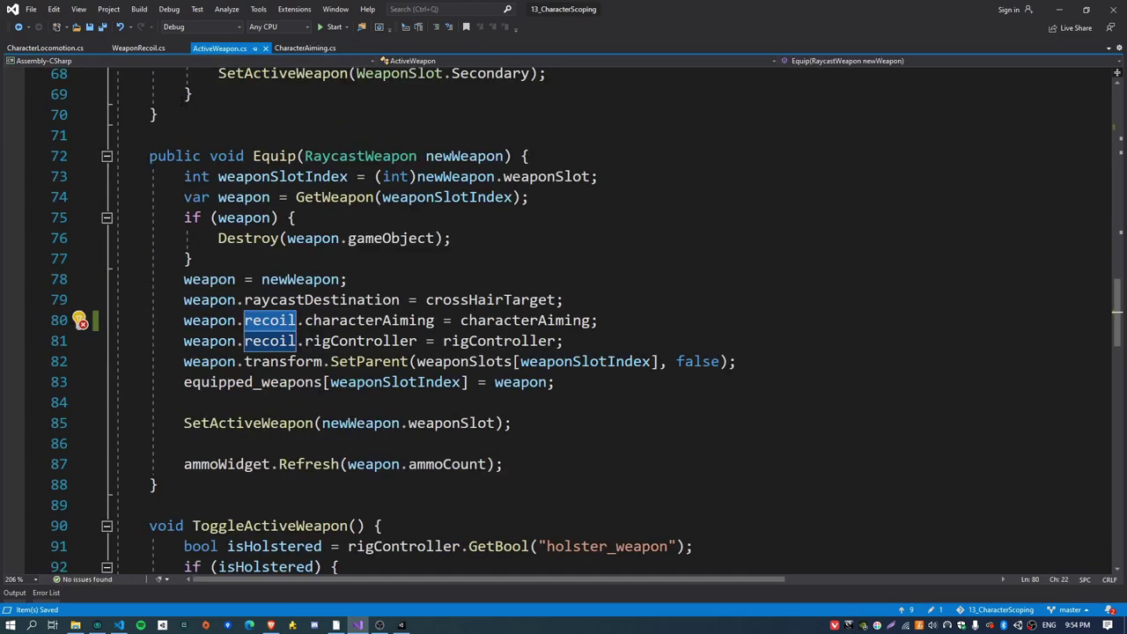
{"action": "left_click", "coordinate": [54, 50]}
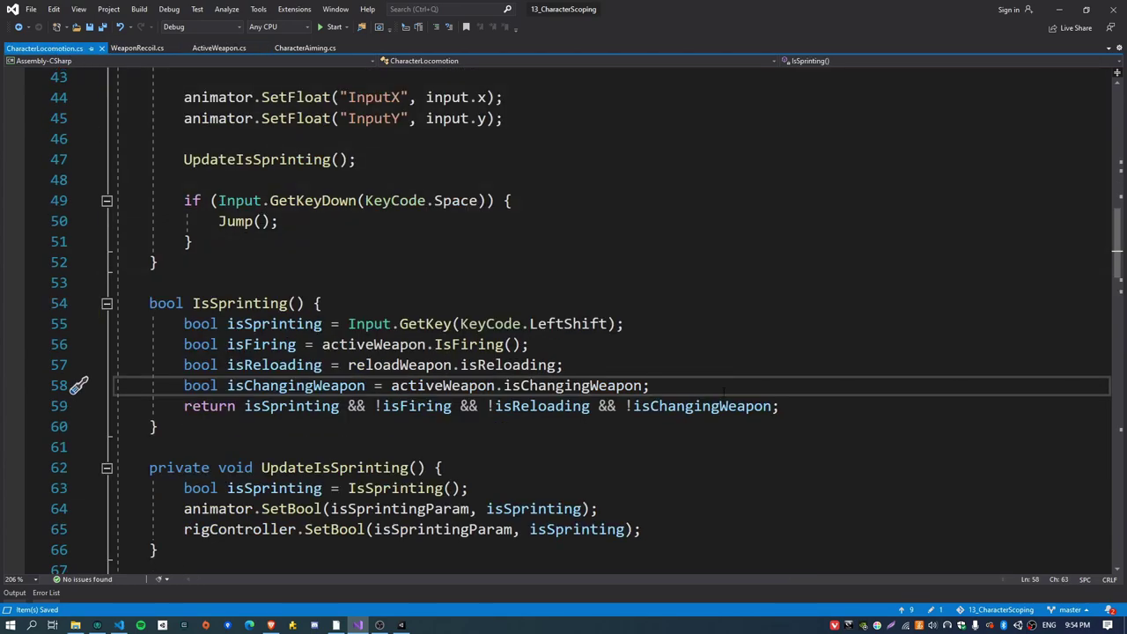
- Declare a CharacterAiming characterAiming; field below the reloadWeapon field in CharacterLocomotion
{"action": "scroll", "coordinate": [723, 392], "scroll_direction": "up", "scroll_amount": 8}
{"action": "scroll", "coordinate": [582, 413], "scroll_direction": "up", "scroll_amount": 1}
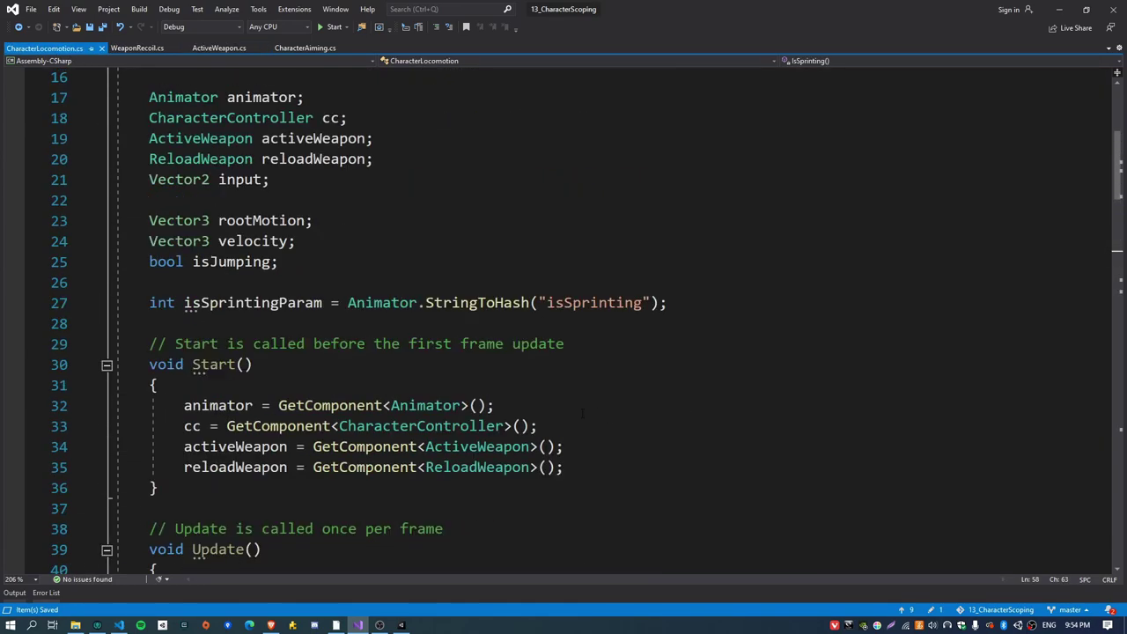
{"action": "left_click", "coordinate": [420, 163]}
{"action": "key", "text": "Return"}
{"action": "type", "text": "C"}
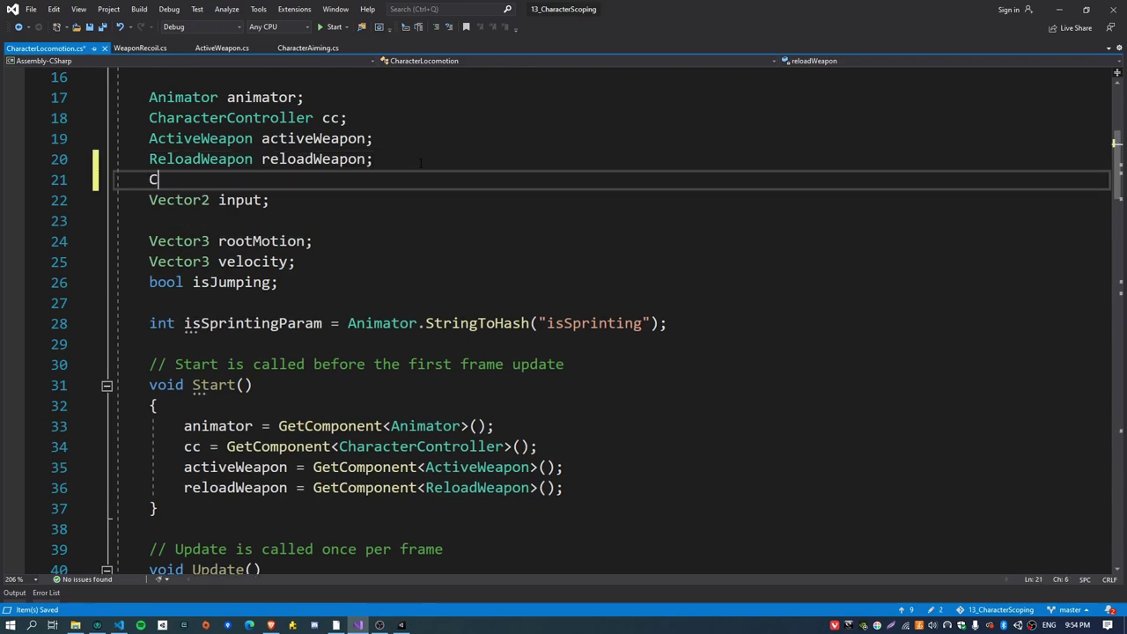
{"action": "type", "text": "haracterAi"}
{"action": "key", "text": "Tab"}
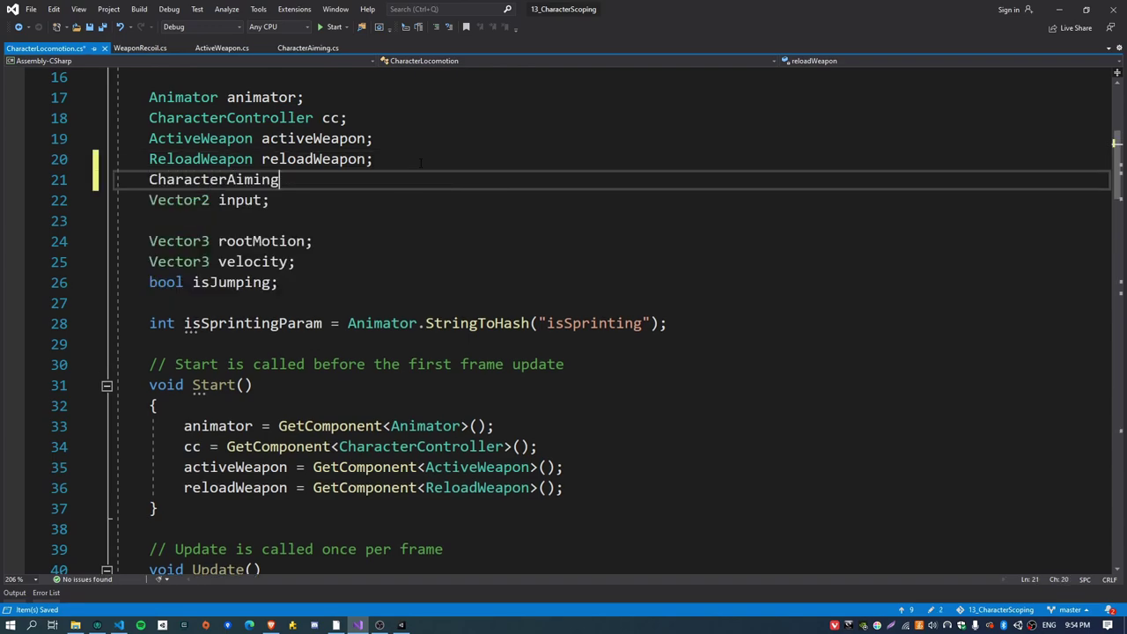
{"action": "type", "text": "characterAiming;"}
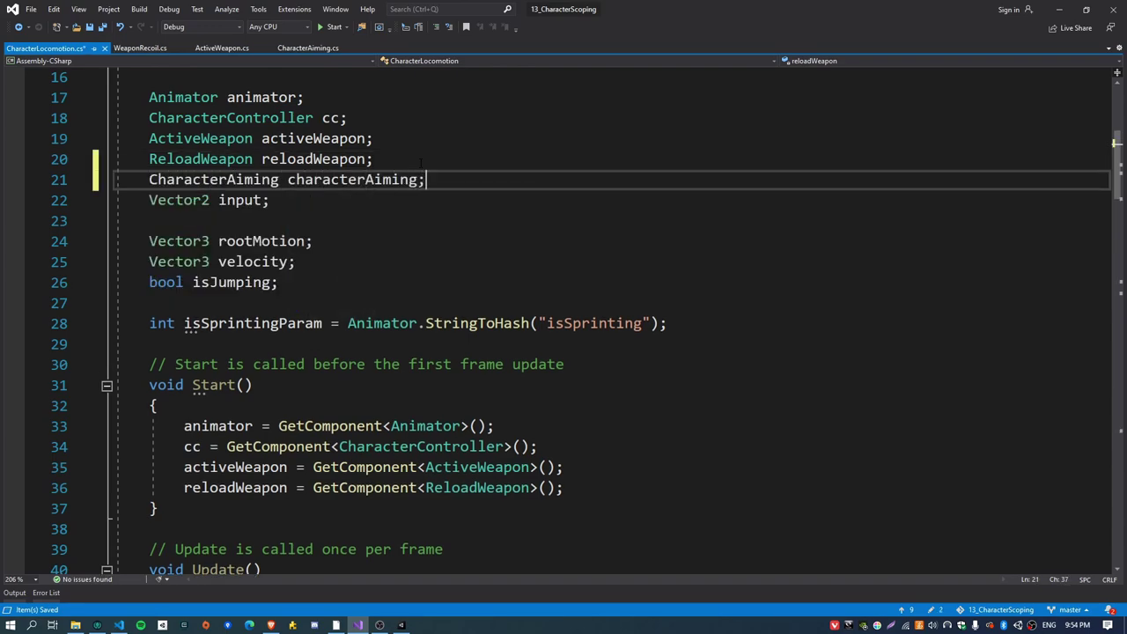
- At the end of Start, assign characterAiming = GetComponent<CharacterAiming>(); below the reloadWeapon line
{"action": "key", "text": "Left"}
{"action": "key", "text": "ctrl+shift+Left"}
{"action": "key", "text": "ctrl+c"}
{"action": "left_click", "coordinate": [599, 487]}
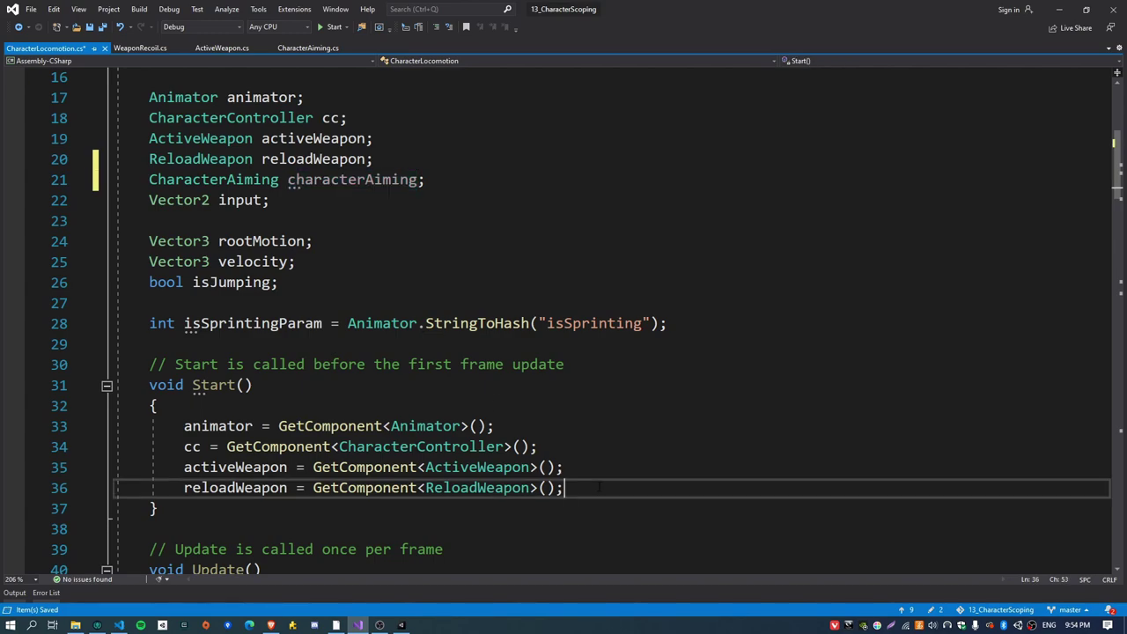
{"action": "key", "text": "Return"}
{"action": "key", "text": "ctrl+v"}
{"action": "type", "text": "= GetCompo"}
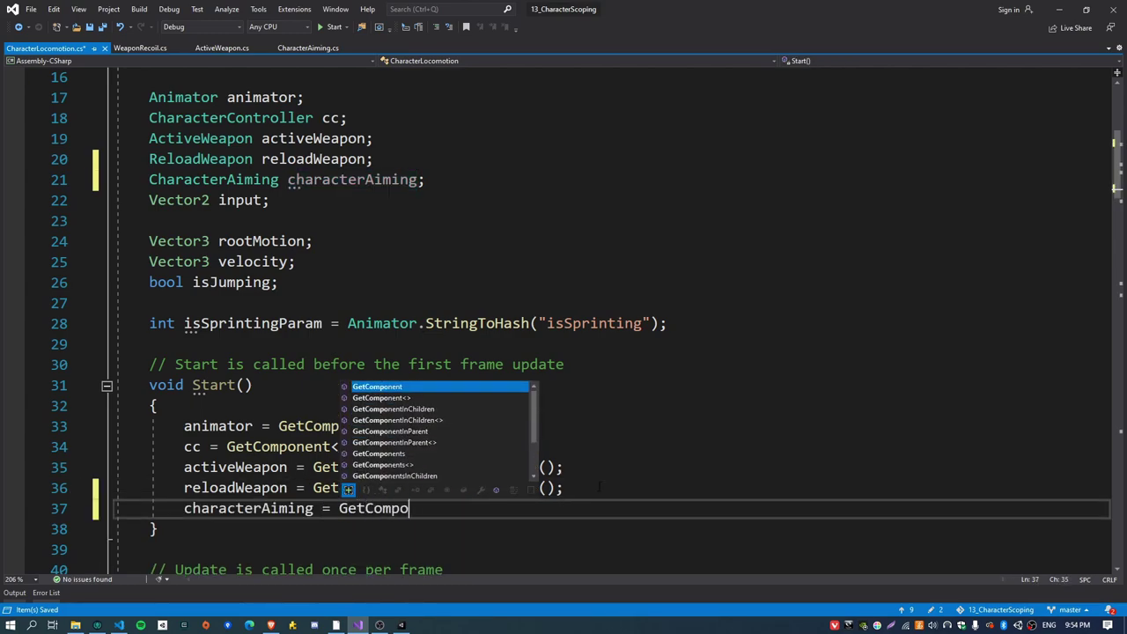
{"action": "type", "text": "nent<CharacterAiming"}
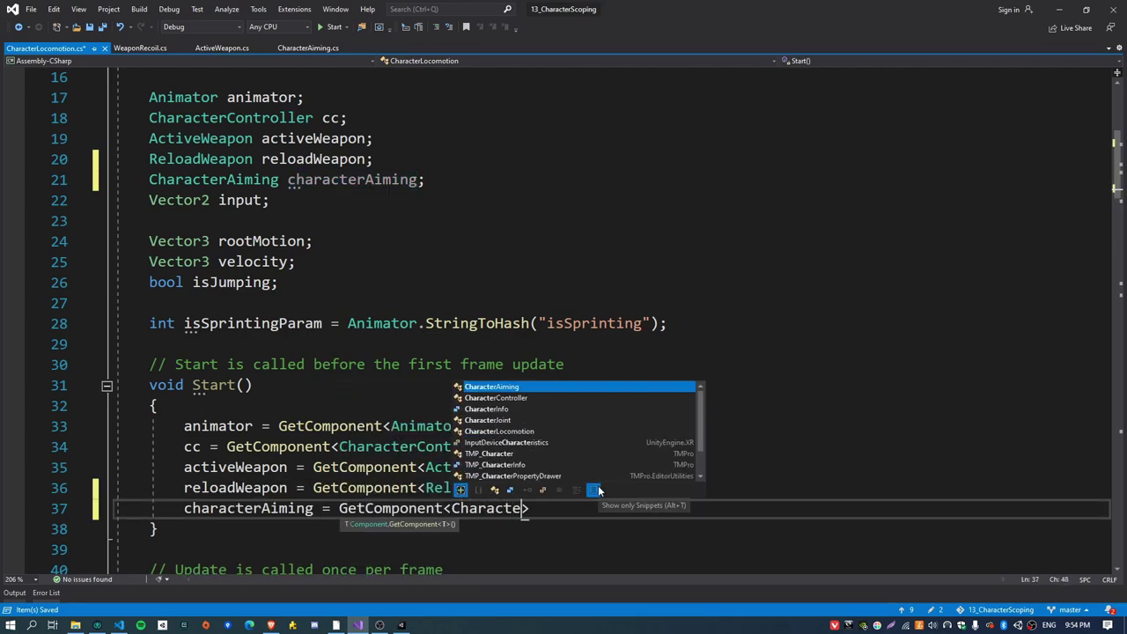
{"action": "type", "text": ">();"}
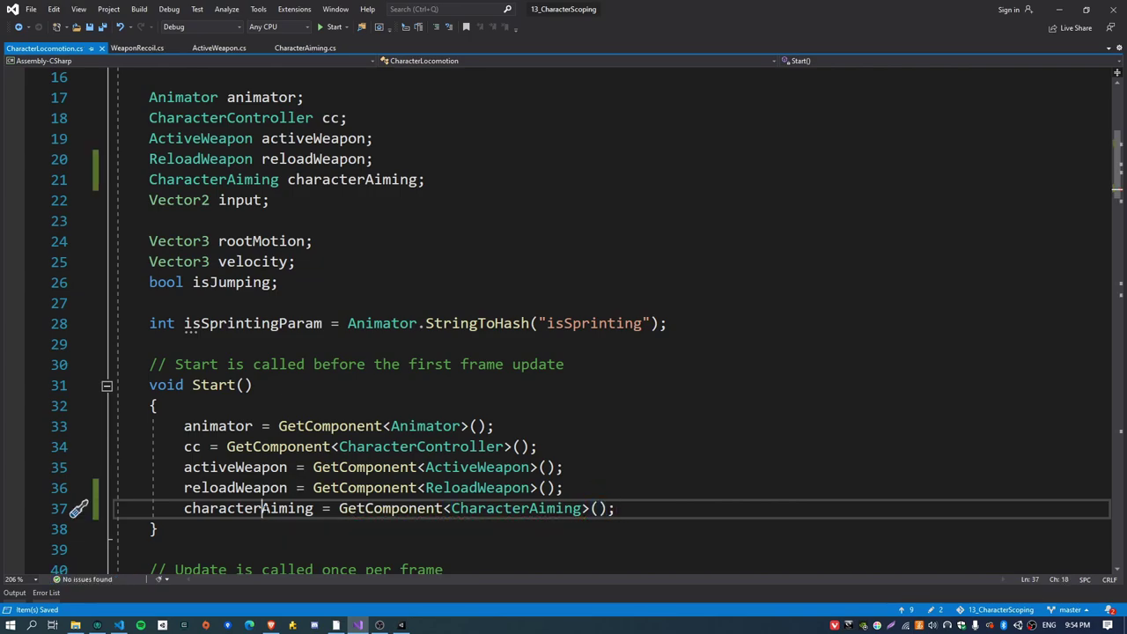
- In IsSprinting, add bool isAiming = characterAiming.isAiming; below the isChangingWeapon line and save the script
{"action": "scroll", "coordinate": [264, 509], "scroll_direction": "down", "scroll_amount": 8}
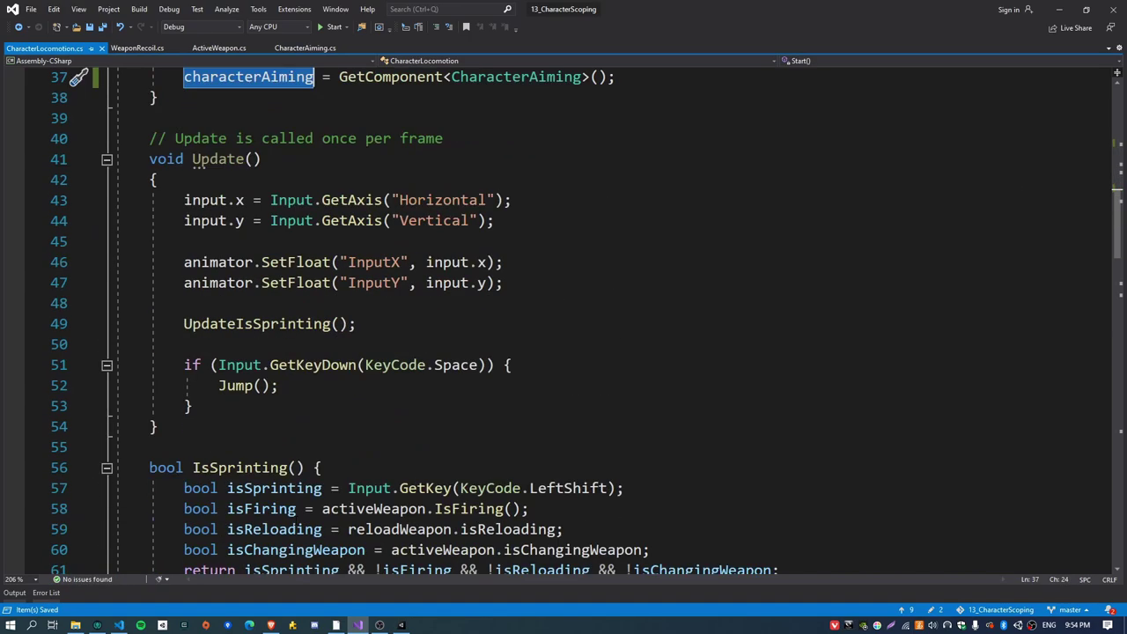
{"action": "left_click", "coordinate": [742, 490]}
{"action": "key", "text": "Return"}
{"action": "type", "text": "boo"}
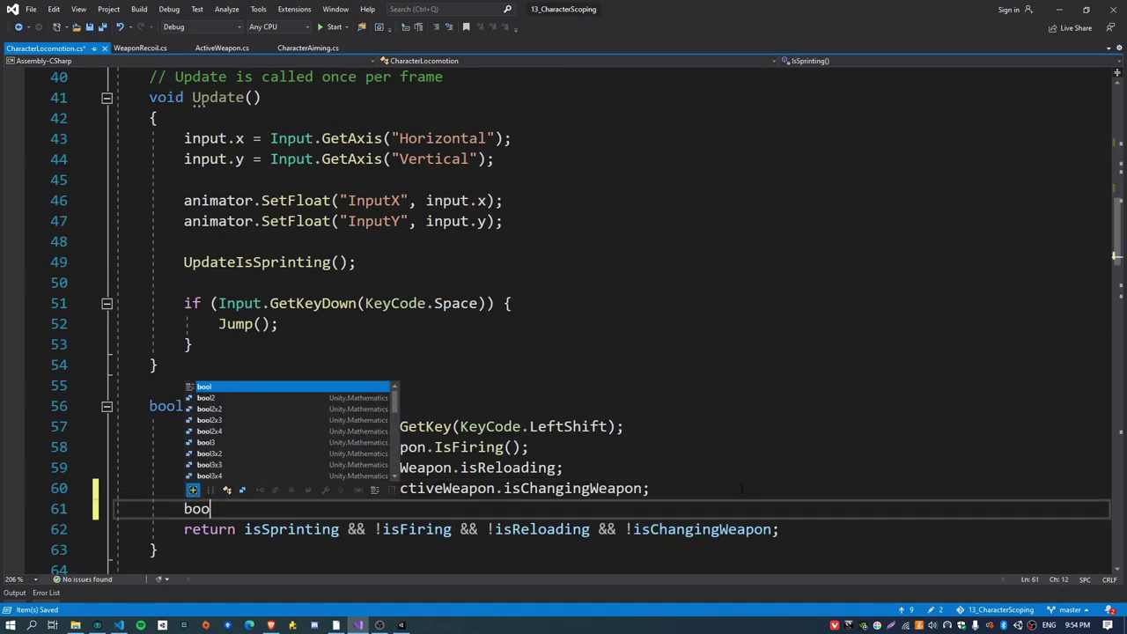
{"action": "type", "text": "l isAiming = characterAiming.isAiming;"}
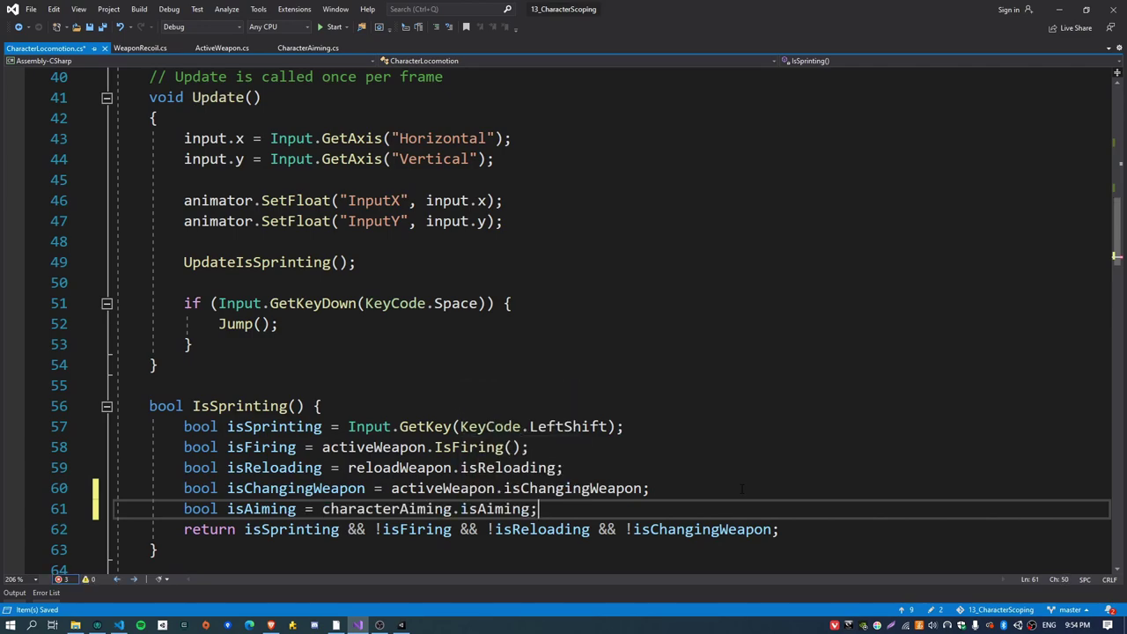
{"action": "key", "text": "ctrl+s"}
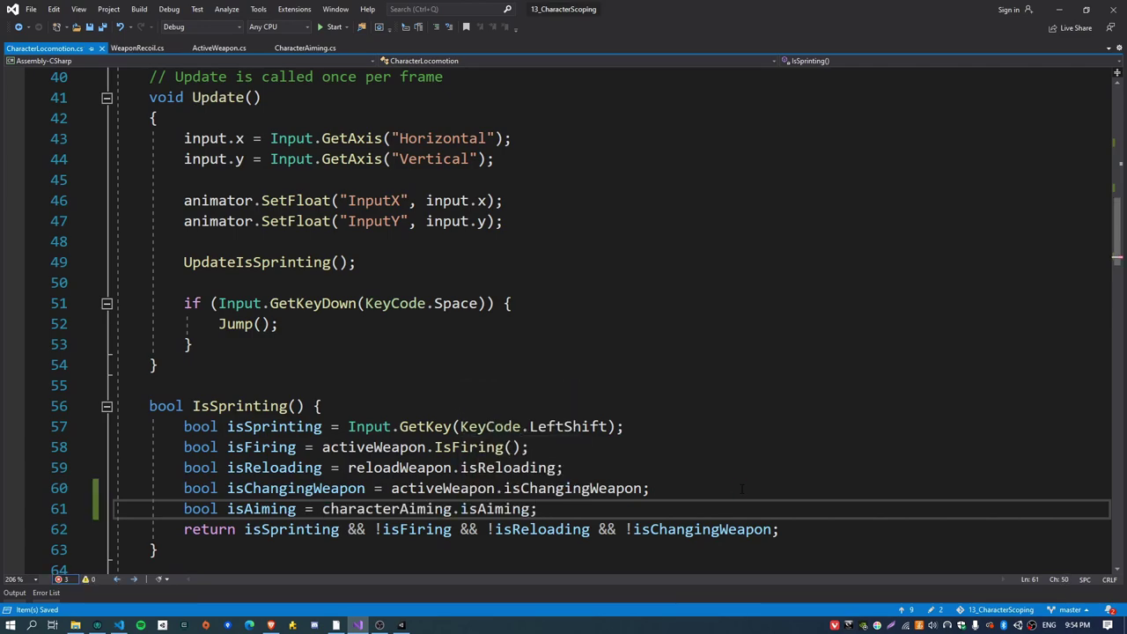
- Append && !isAiming to the return condition of IsSprinting and save the script
{"action": "key", "text": "Down"}
{"action": "key", "text": "End"}
{"action": "key", "text": "Left"}
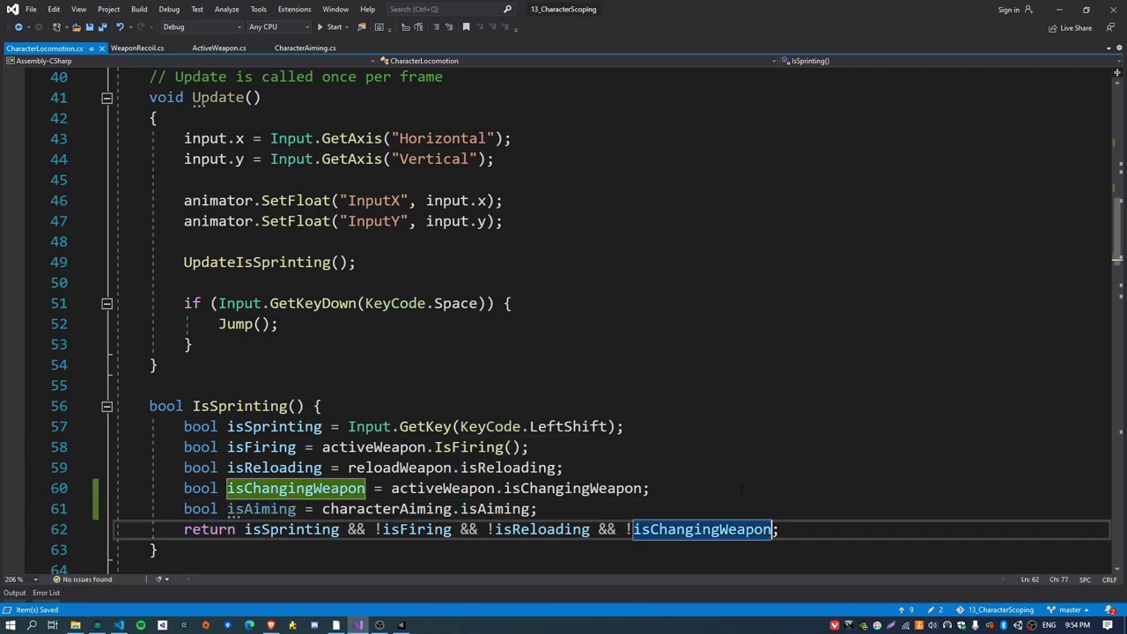
{"action": "type", "text": "!isAiming"}
{"action": "key", "text": "ctrl+s"}
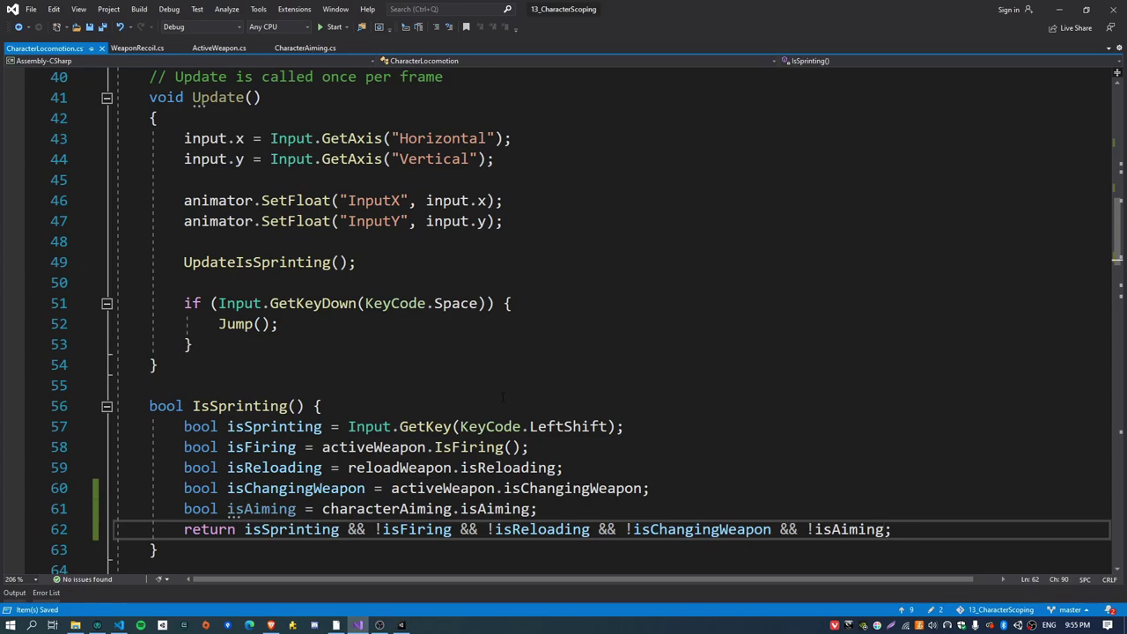
- Examine how UpdateIsSprinting passes the IsSprinting result to the animator and rigController
{"action": "double_click", "coordinate": [240, 406]}
{"action": "scroll", "coordinate": [390, 439], "scroll_direction": "down", "scroll_amount": 5}
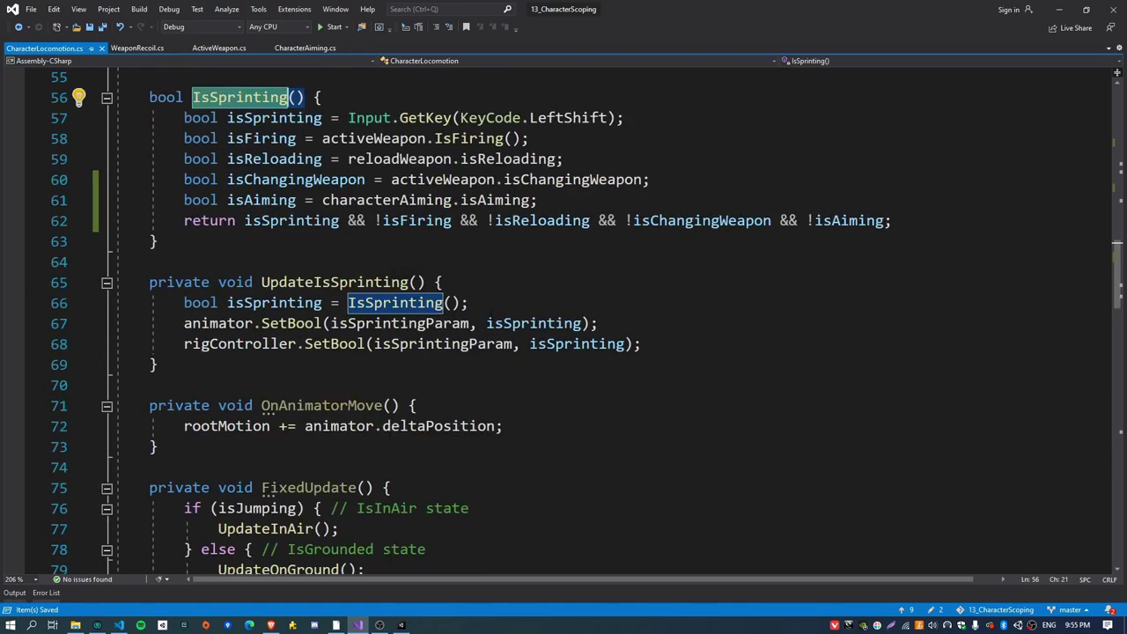
{"action": "left_click_drag", "start_coordinate": [184, 303], "coordinate": [502, 301]}
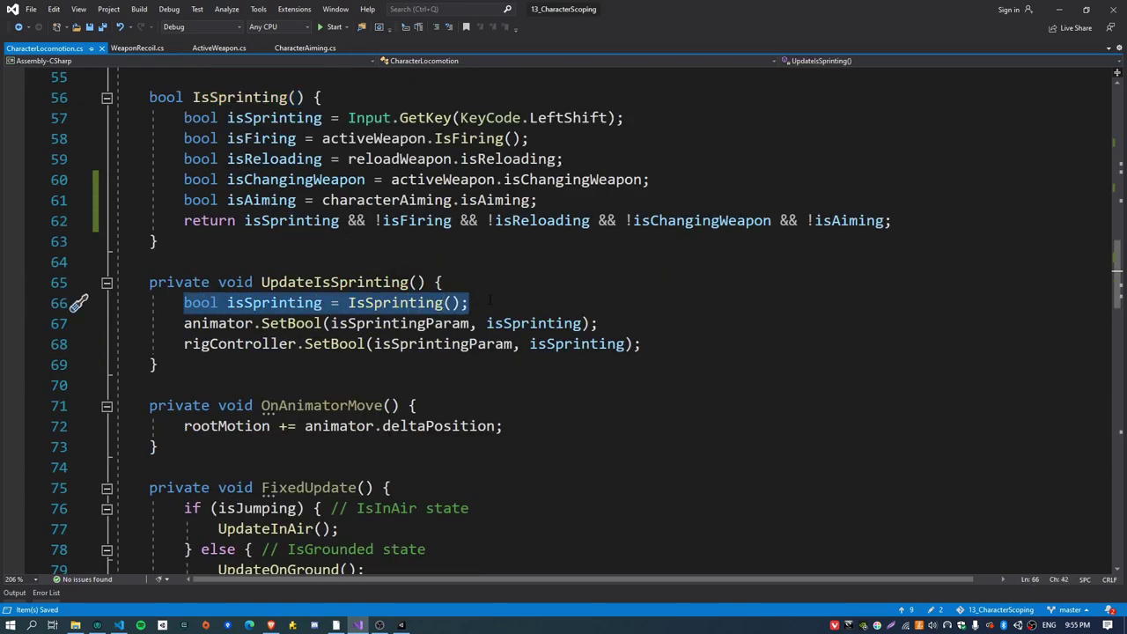
{"action": "left_click_drag", "start_coordinate": [114, 344], "coordinate": [116, 323]}
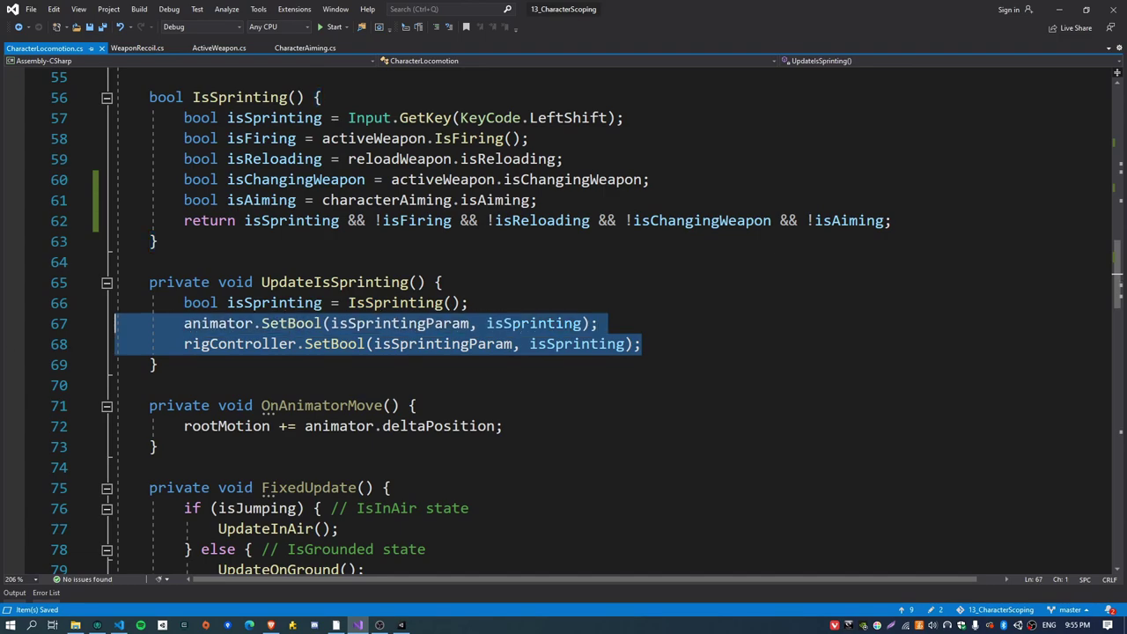
{"action": "left_click", "coordinate": [581, 323]}
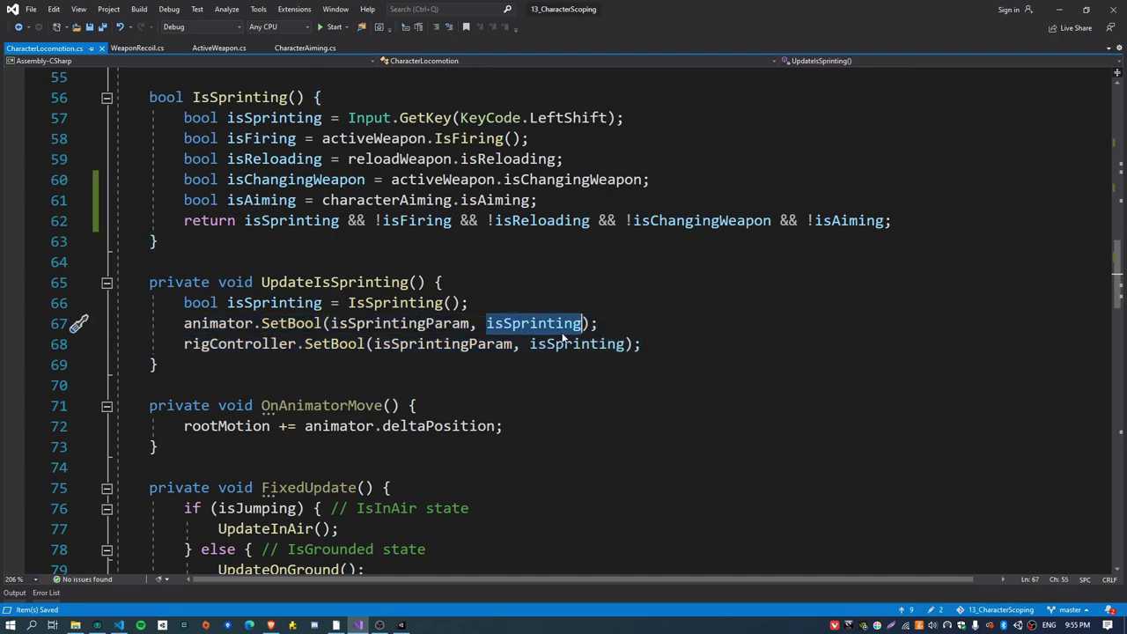
{"action": "key", "text": "End"}
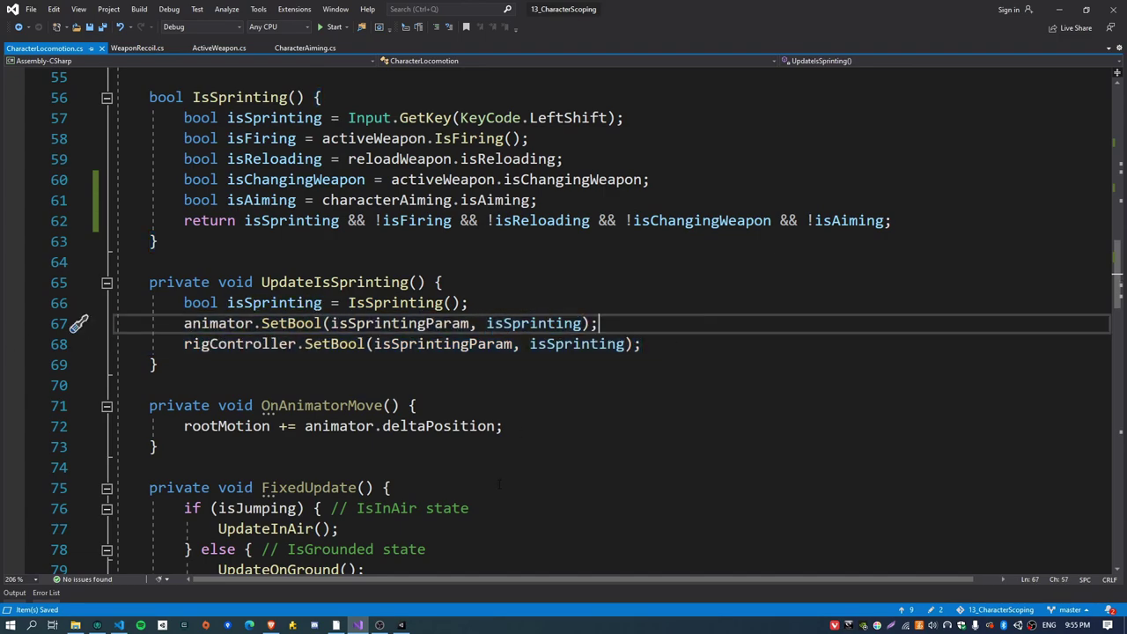
- Switch to Unity, enter Play mode, pick up the green rifle, and test aiming while sprinting around the level
{"action": "left_click", "coordinate": [401, 626]}
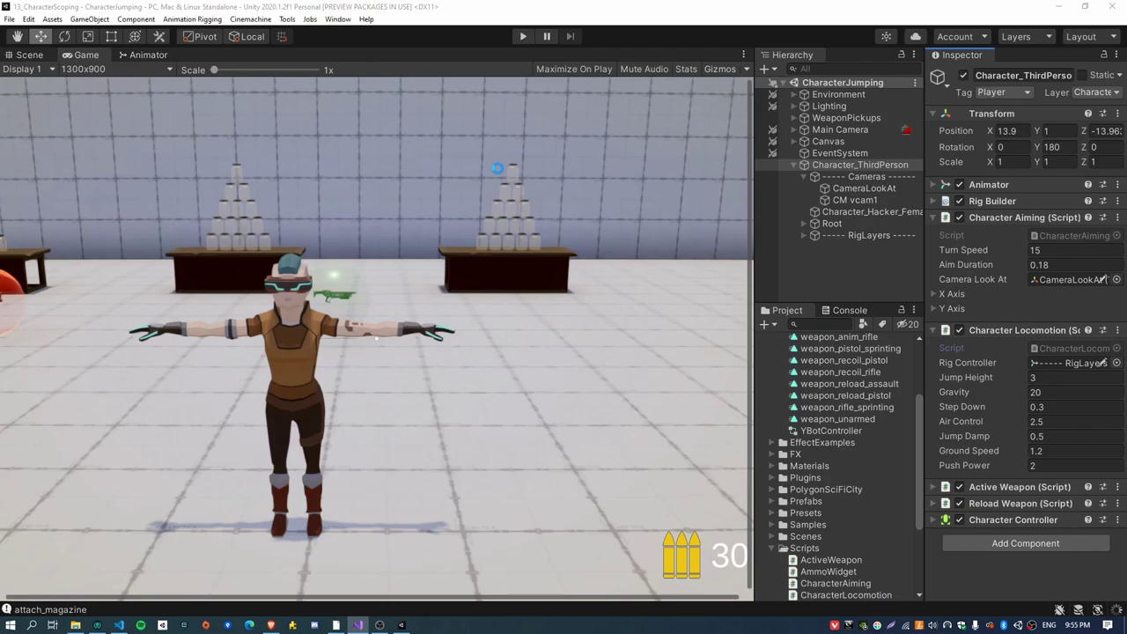
{"action": "left_click", "coordinate": [523, 37]}
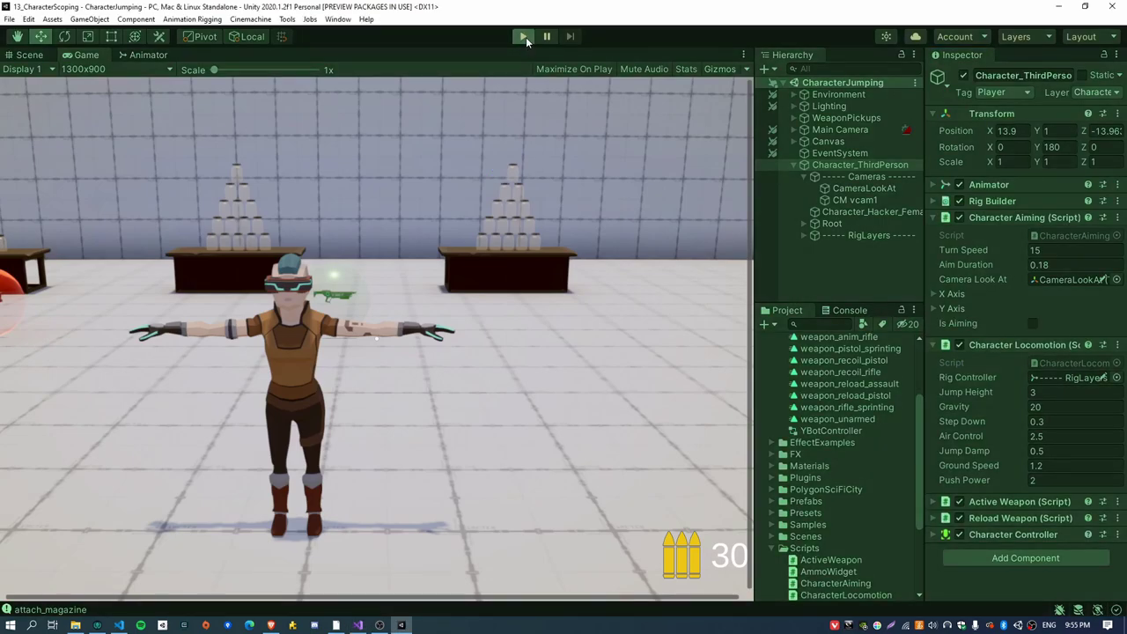
{"action": "key", "text": "w"}
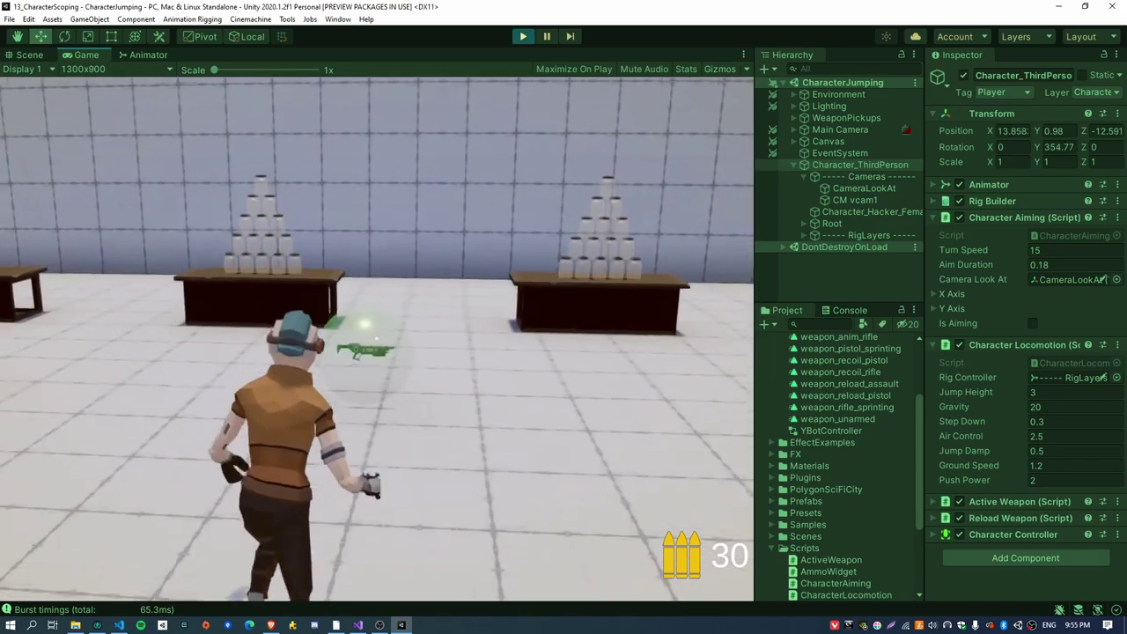
{"action": "key", "text": "w"}
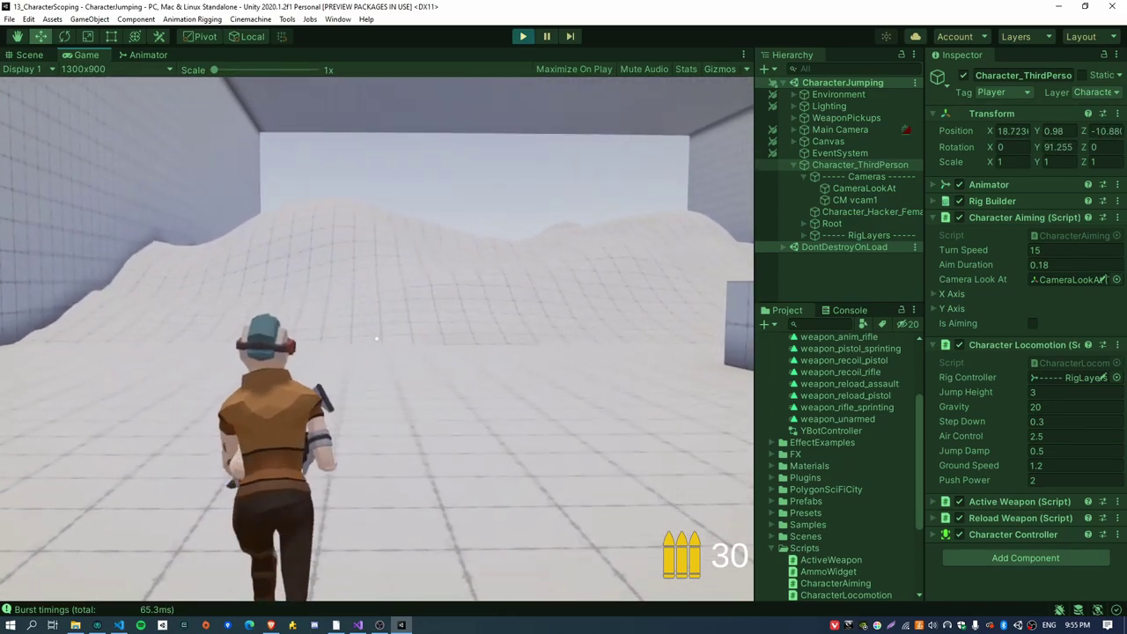
{"action": "key", "text": "w"}
{"action": "right_click", "coordinate": [377, 338]}
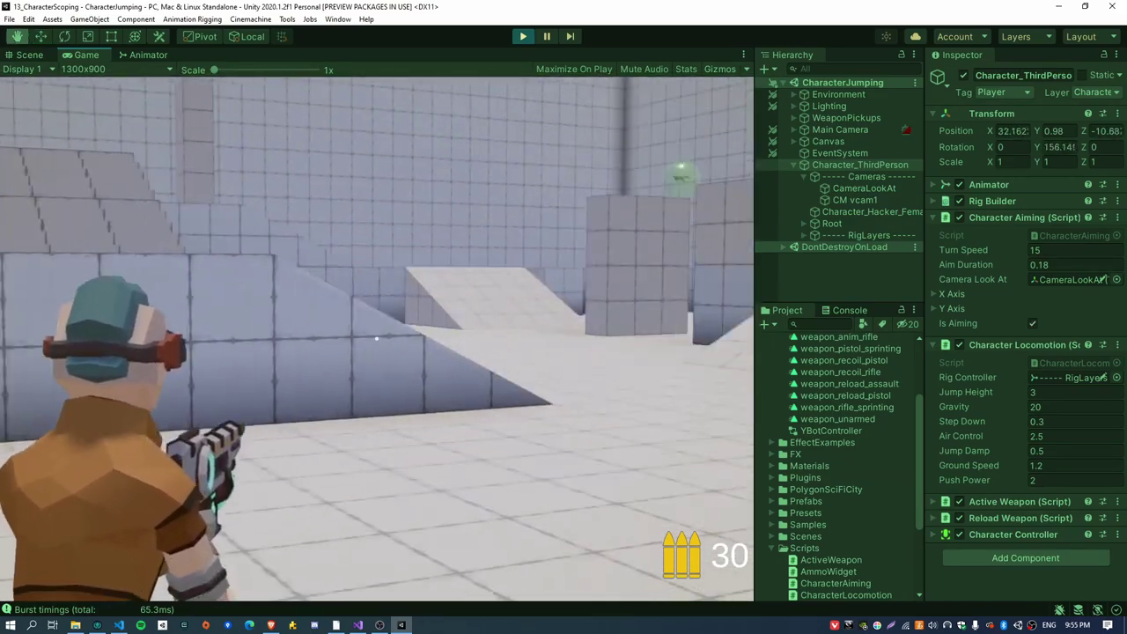
{"action": "key", "text": "w"}
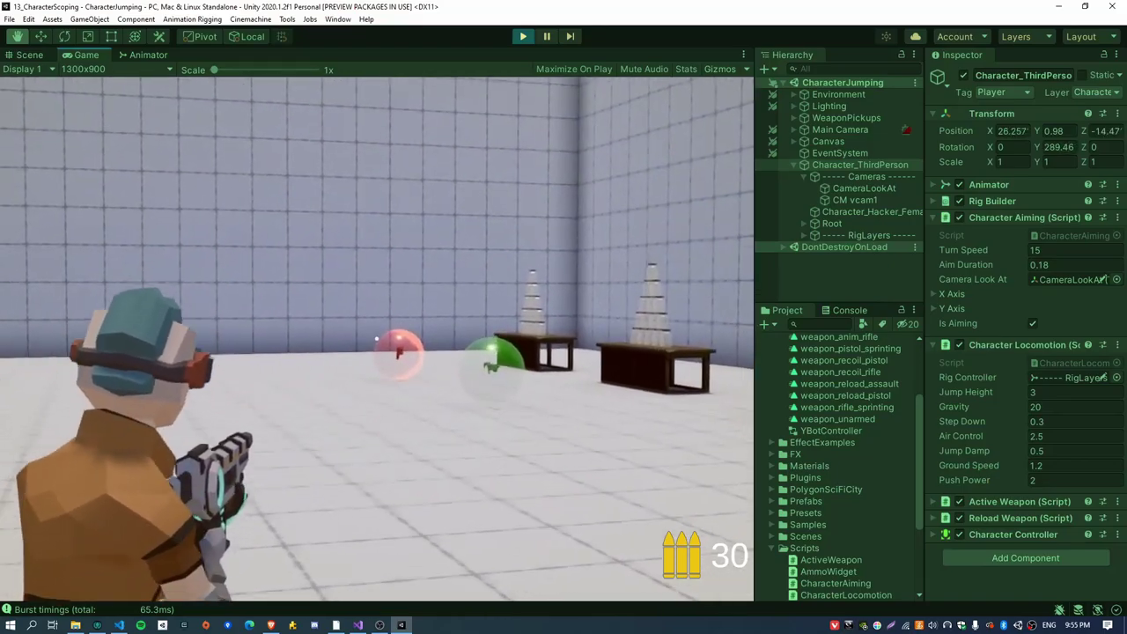
{"action": "key", "text": "w"}
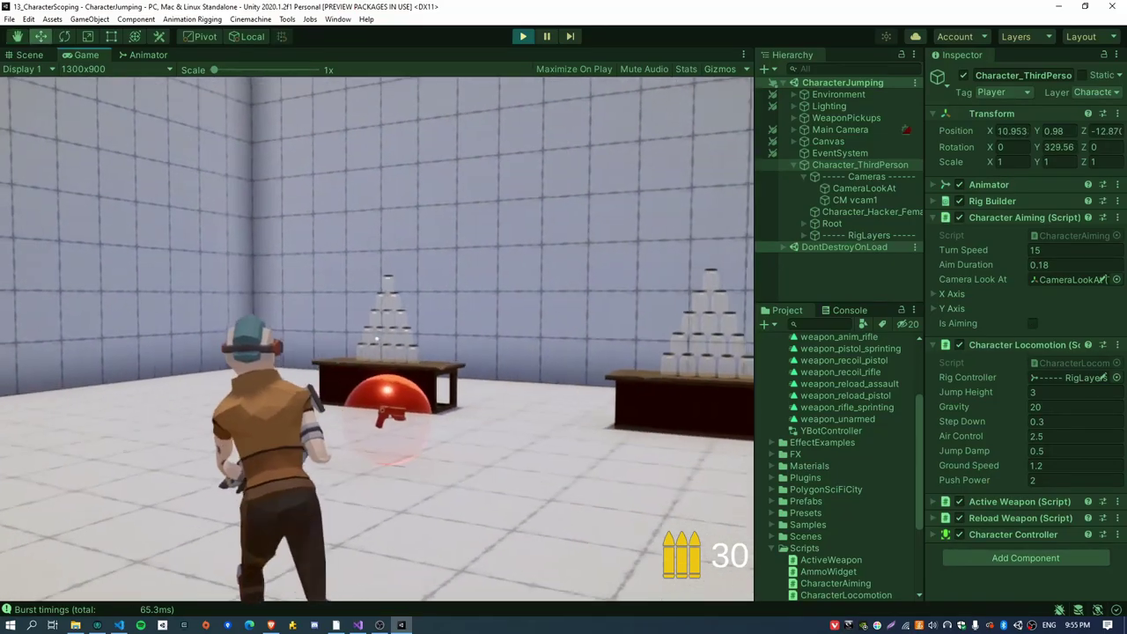
- Play-test firing at the cans and the wall while aiming, reloading the rifle and moving between bursts
{"action": "key", "text": "a"}
{"action": "right_click", "coordinate": [377, 338]}
{"action": "left_click", "coordinate": [377, 338]}
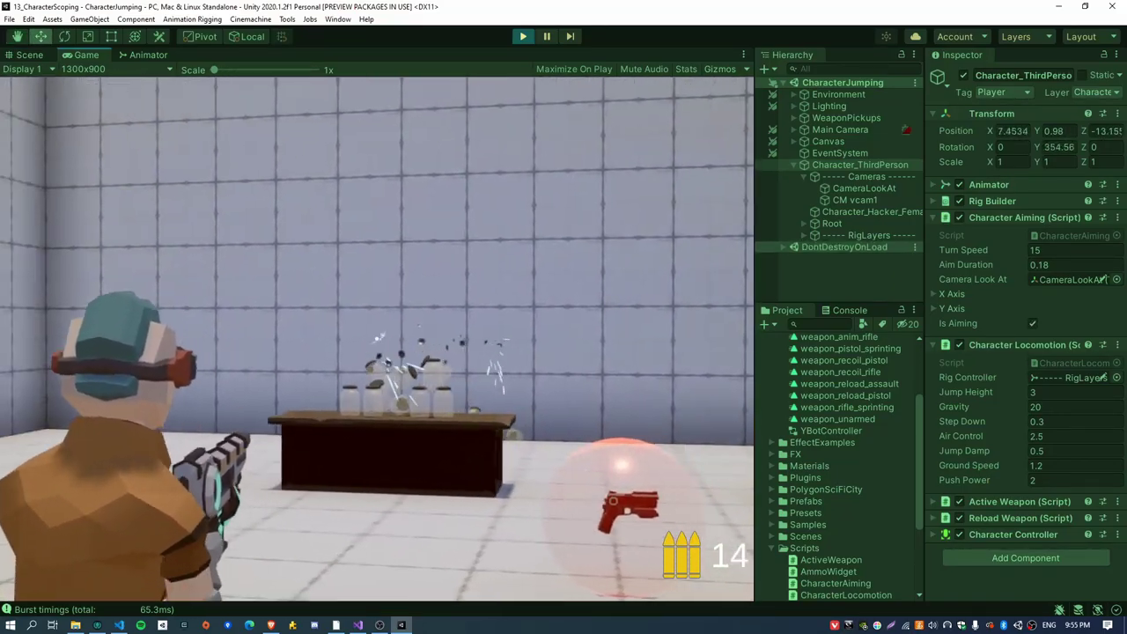
{"action": "key", "text": "d"}
{"action": "left_click_drag", "start_coordinate": [377, 339], "coordinate": [377, 338]}
{"action": "key", "text": "r"}
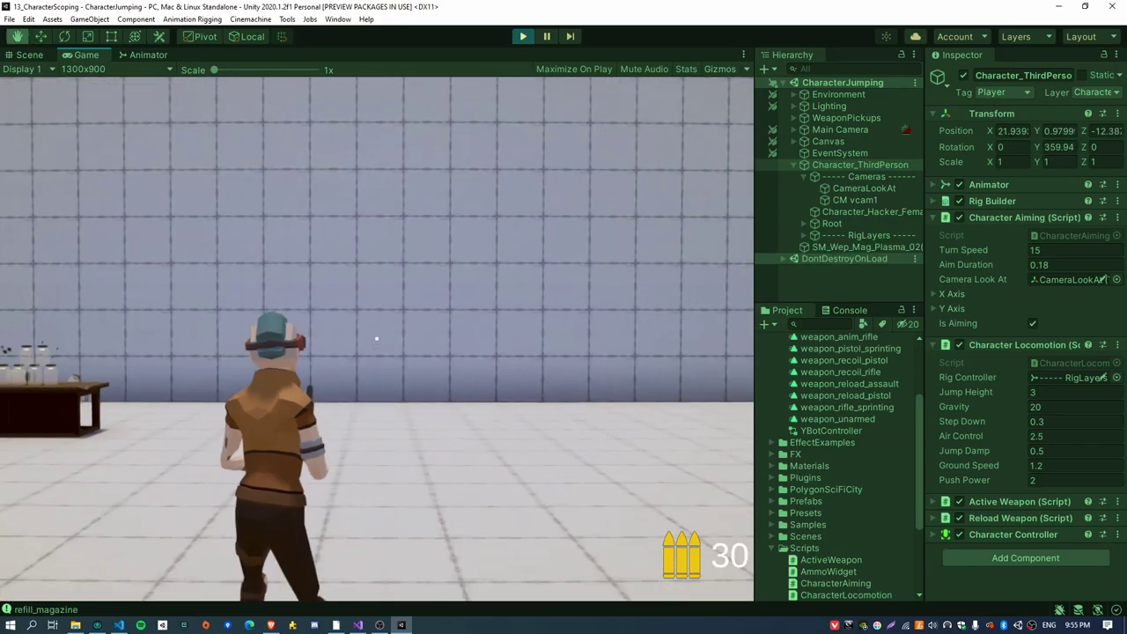
{"action": "left_click_drag", "start_coordinate": [377, 338], "coordinate": [377, 338]}
{"action": "key", "text": "r"}
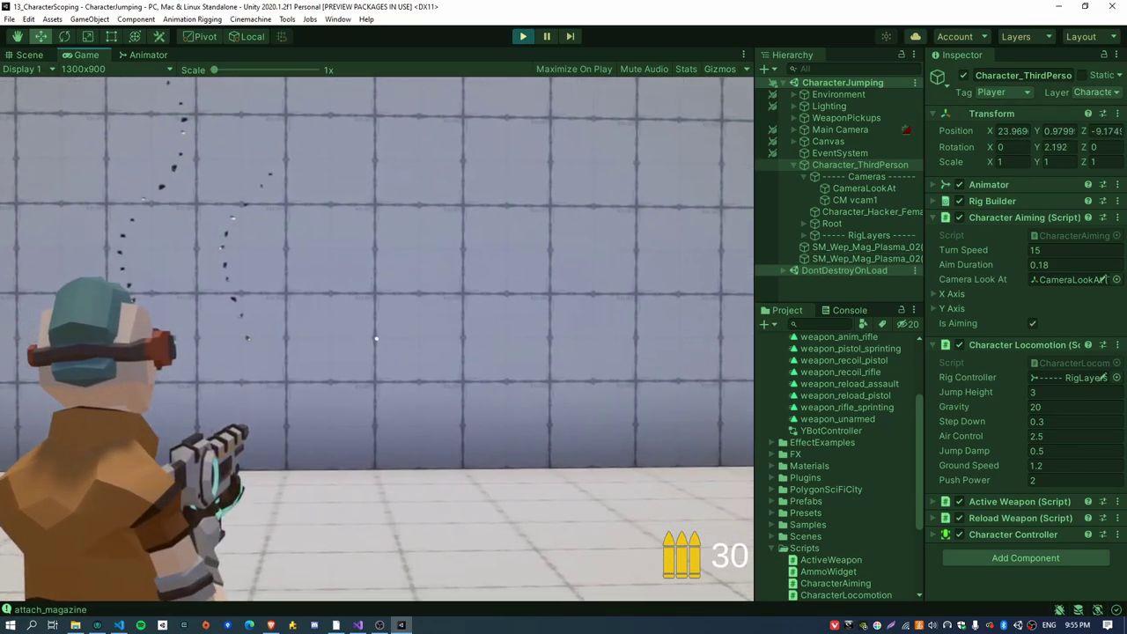
{"action": "left_click_drag", "start_coordinate": [377, 338], "coordinate": [377, 338]}
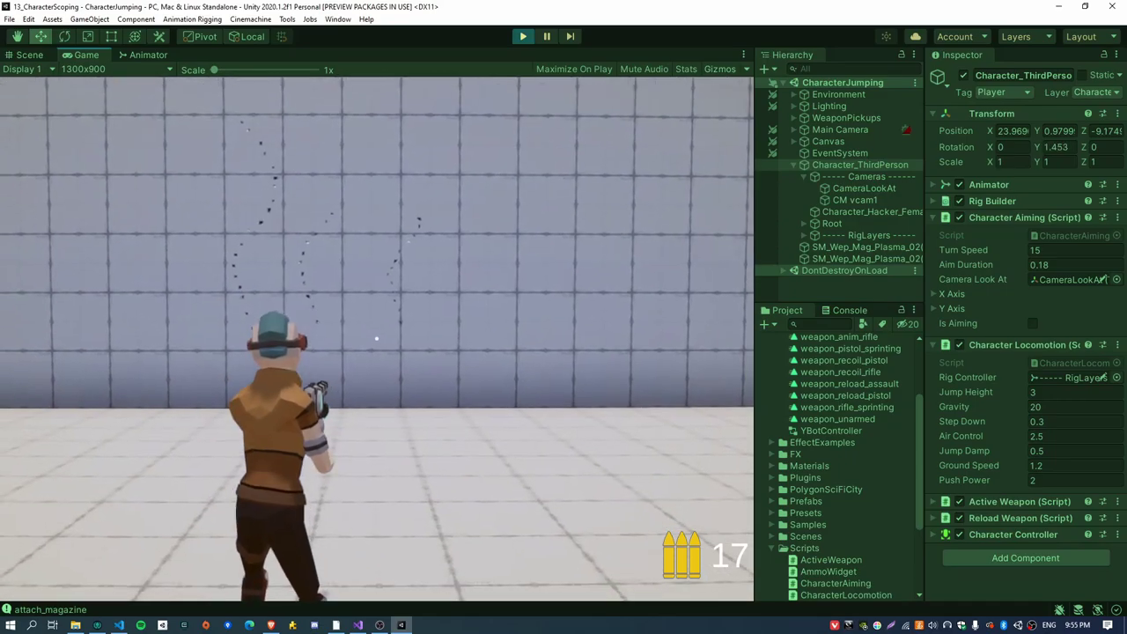
{"action": "key", "text": "s"}
{"action": "key", "text": "a"}
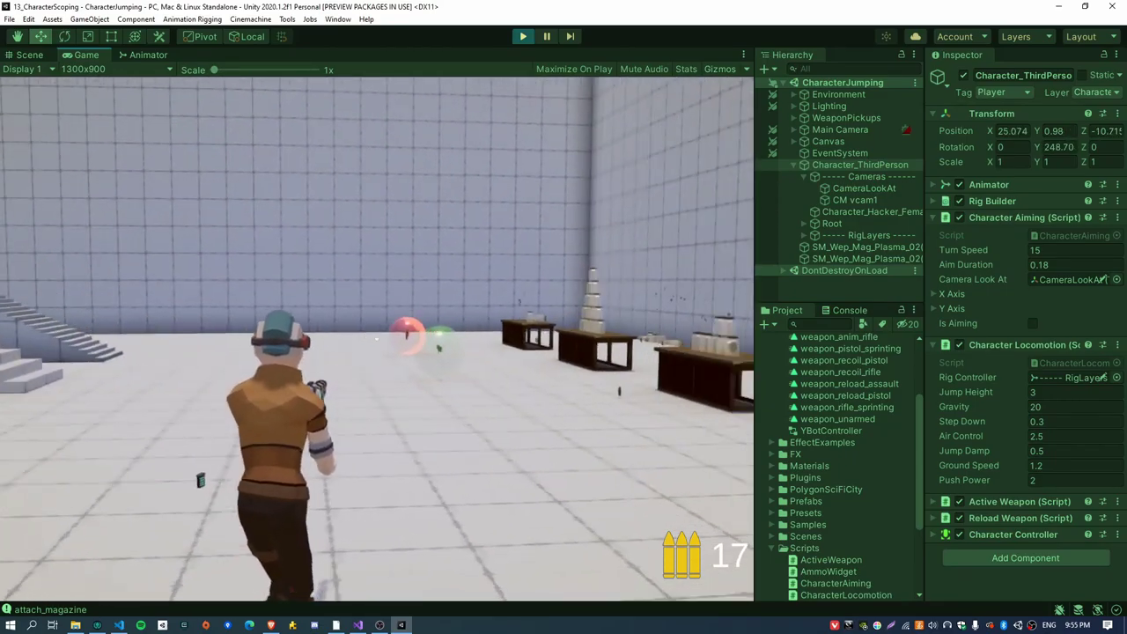
- Exit Play mode, search the project assets for weaponrecoil, and open the WeaponRecoil script in Visual Studio
{"action": "key", "text": "Escape"}
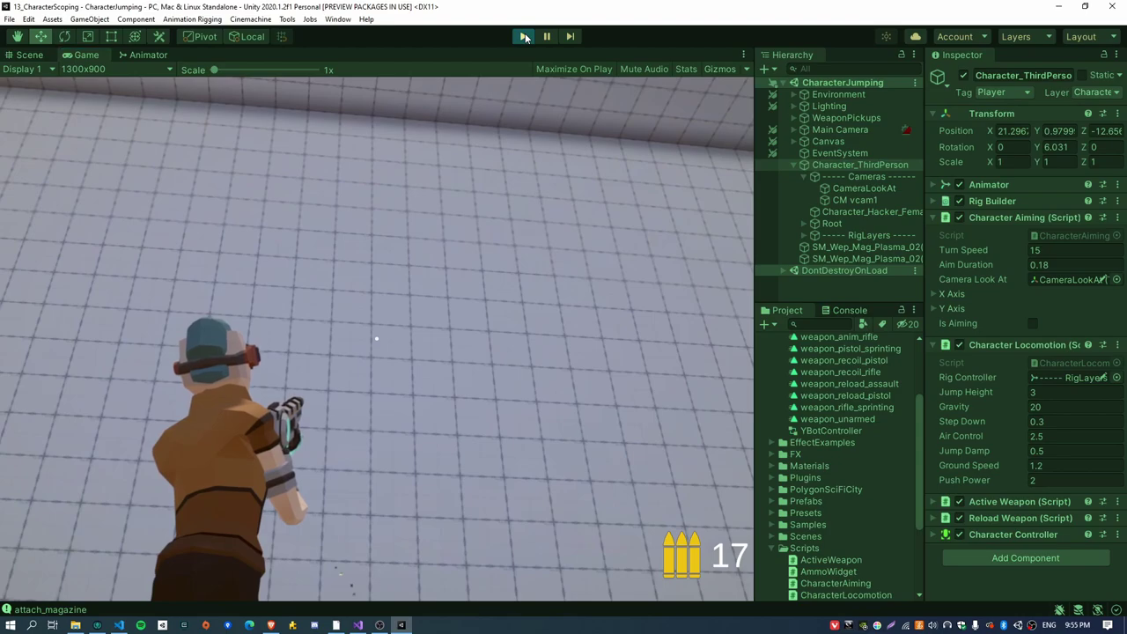
{"action": "left_click", "coordinate": [524, 36]}
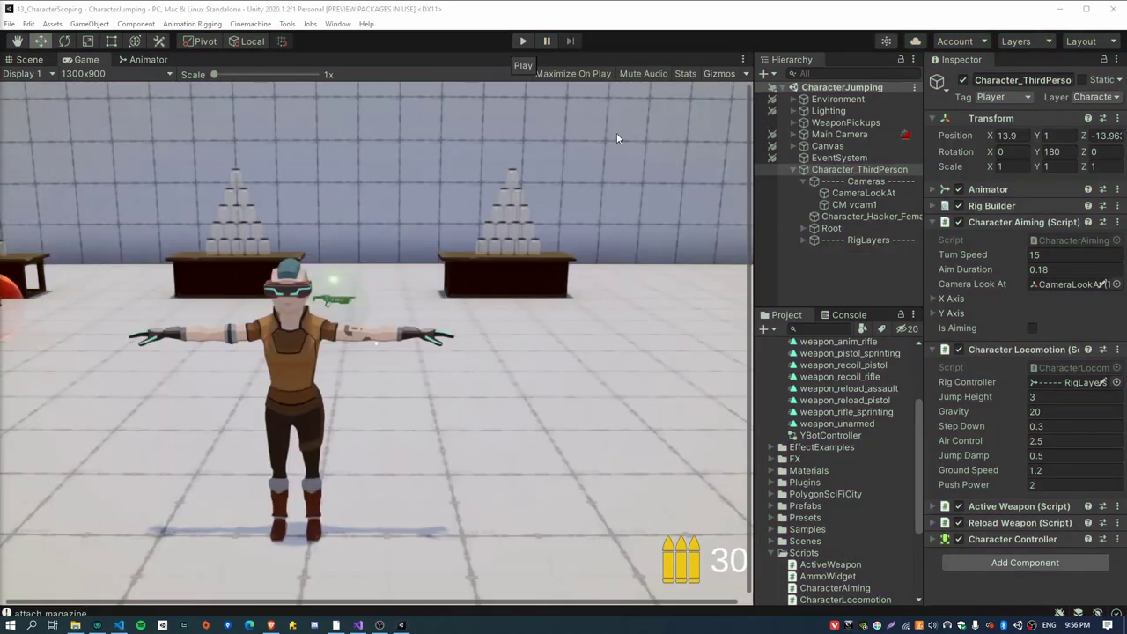
{"action": "left_click", "coordinate": [826, 329]}
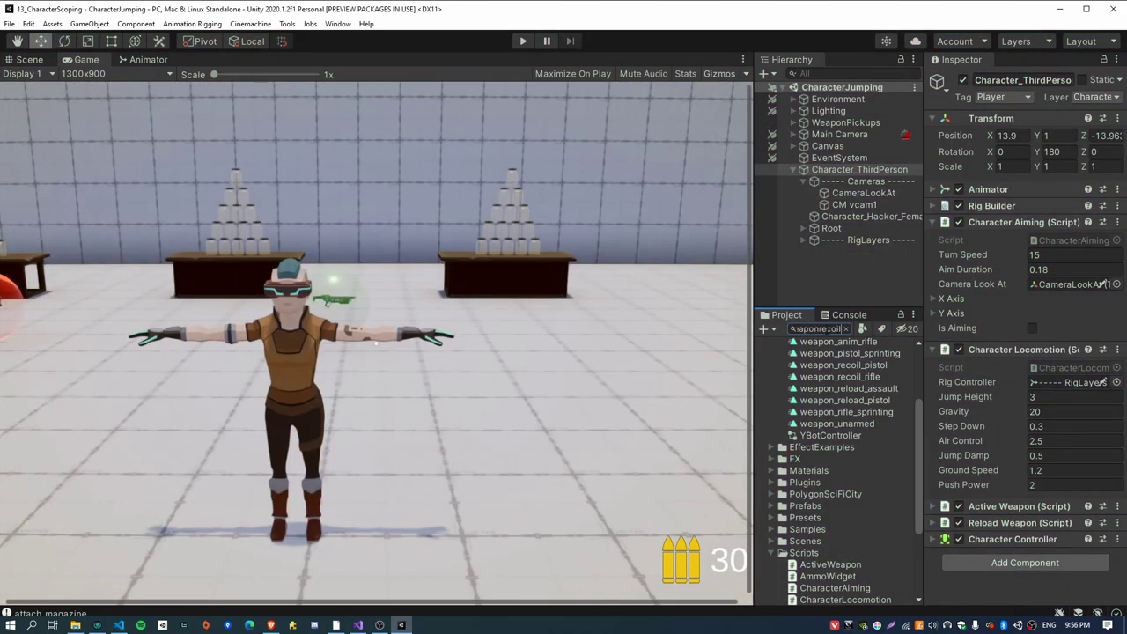
{"action": "double_click", "coordinate": [811, 360]}
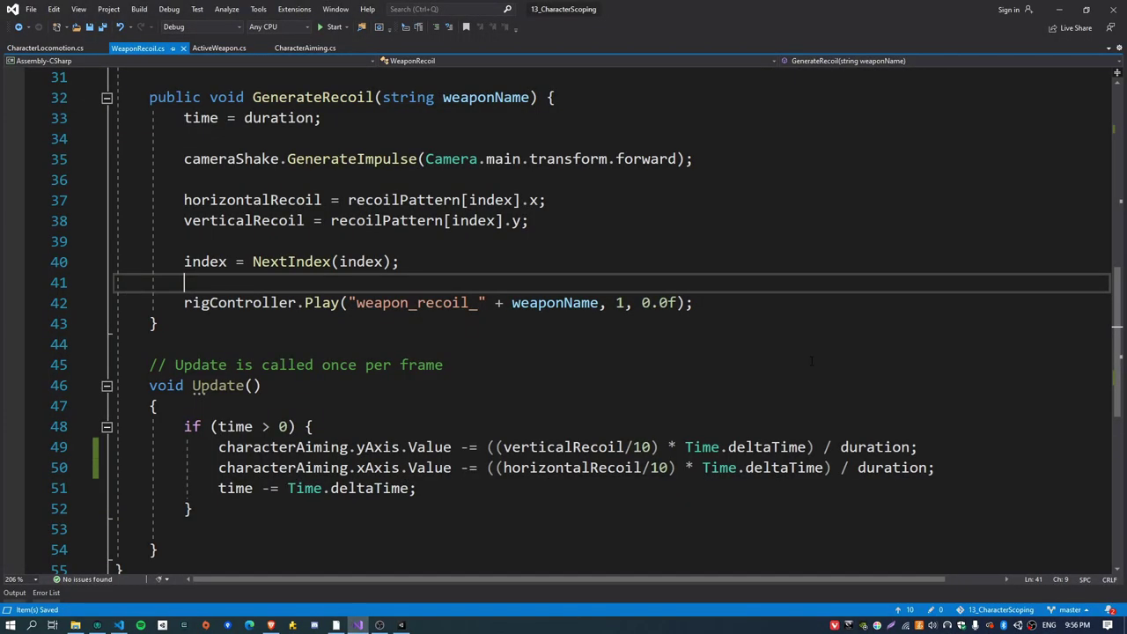
{"action": "scroll", "coordinate": [541, 322], "scroll_direction": "up", "scroll_amount": 10}
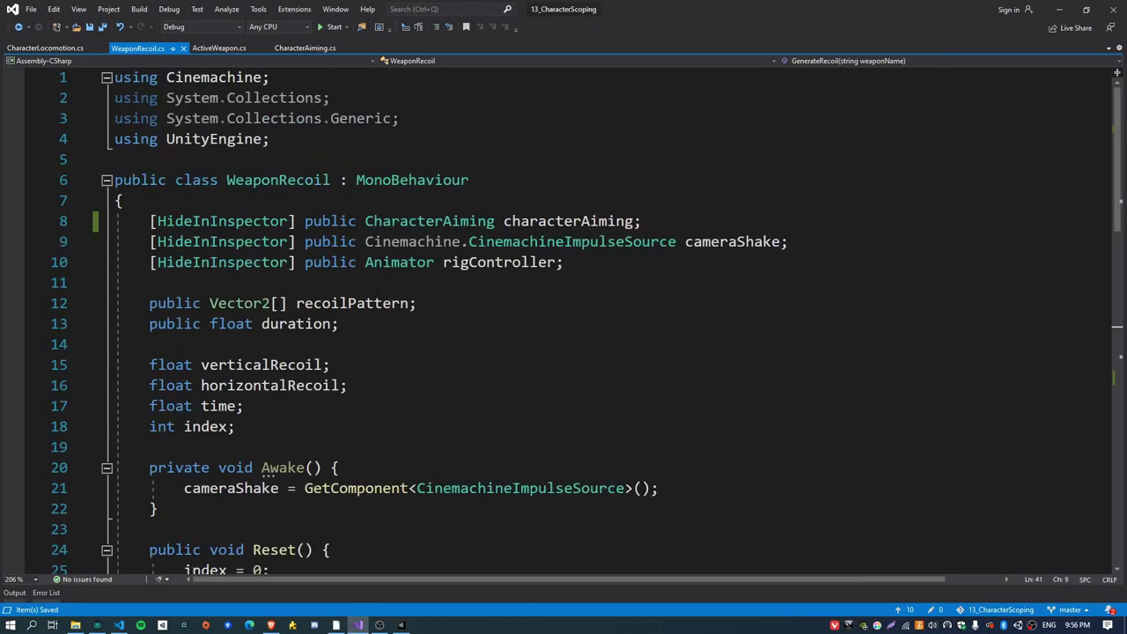
- Declare public float recoilModifier = 1.0f; below the duration field in WeaponRecoil.cs and save the script
{"action": "left_click", "coordinate": [394, 326]}
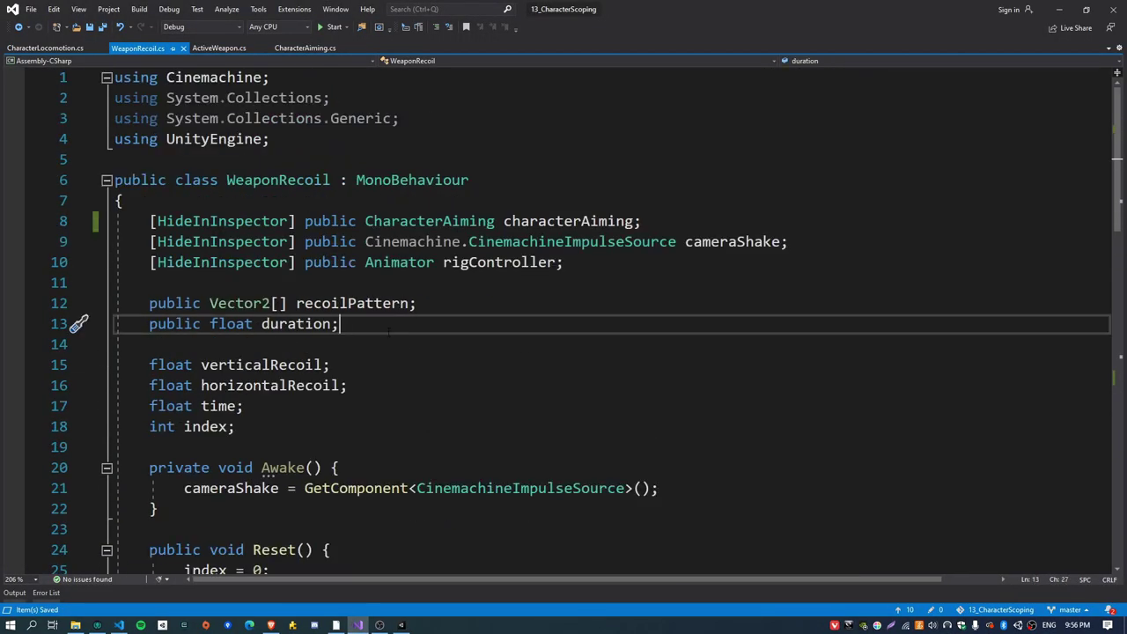
{"action": "key", "text": "Return"}
{"action": "type", "text": "public float recoilMod"}
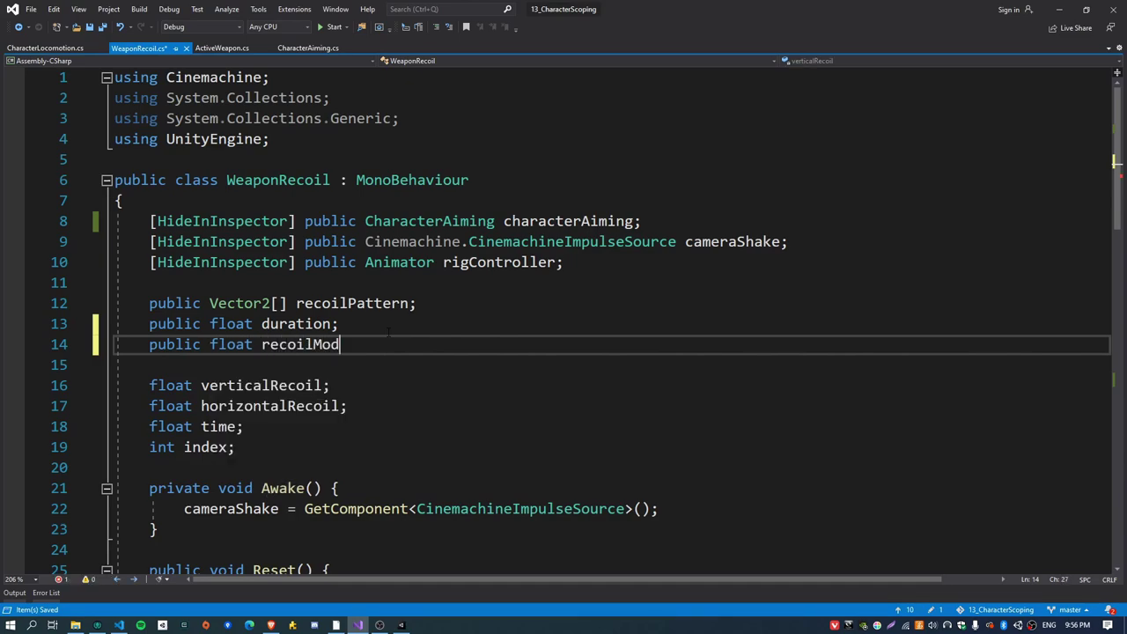
{"action": "type", "text": "ifier;"}
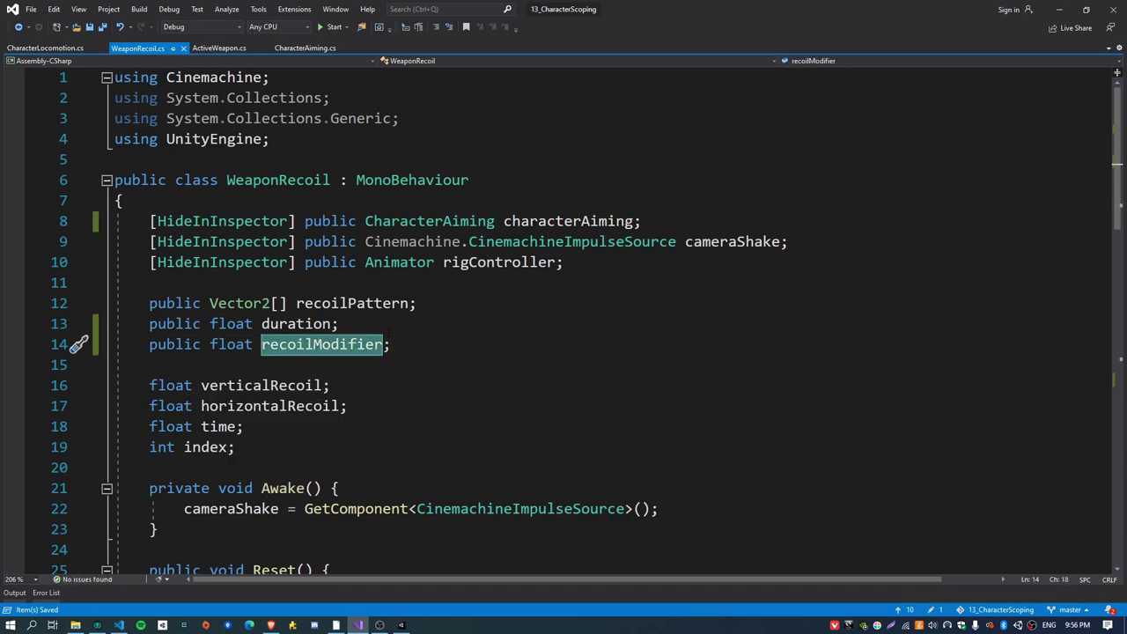
{"action": "type", "text": " = 1.0f"}
{"action": "key", "text": "Escape"}
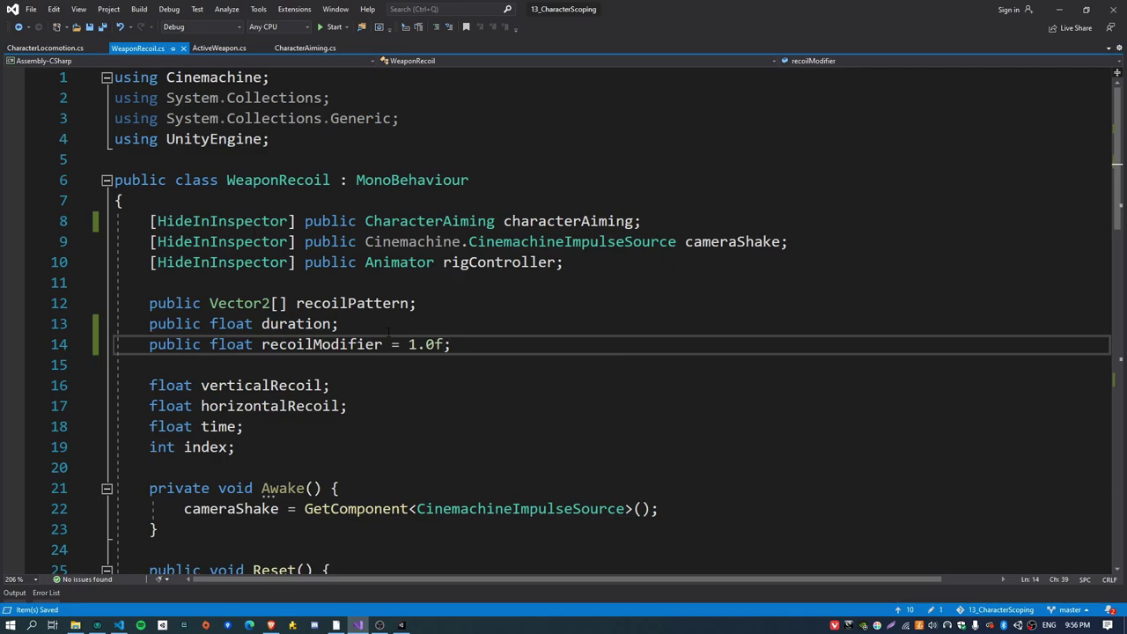
- In WeaponRecoil's Update, wrap the yAxis recoil expression in parentheses and multiply it by recoilModifier
{"action": "double_click", "coordinate": [321, 344]}
{"action": "scroll", "coordinate": [570, 361], "scroll_direction": "down", "scroll_amount": 13}
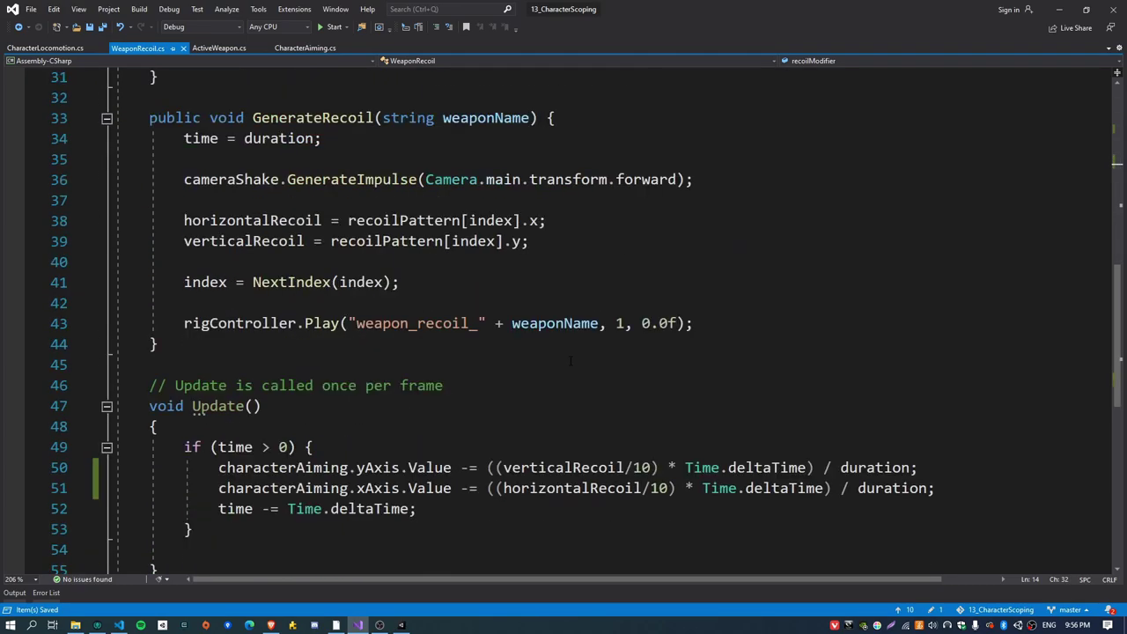
{"action": "scroll", "coordinate": [570, 361], "scroll_direction": "up", "scroll_amount": 2}
{"action": "left_click", "coordinate": [919, 406]}
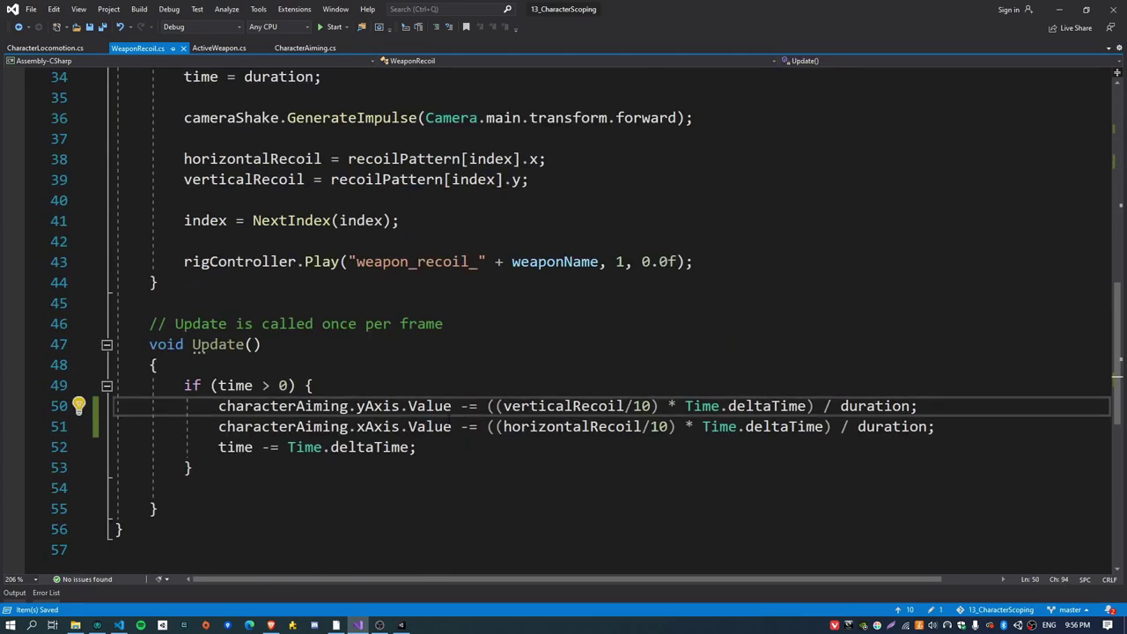
{"action": "double_click", "coordinate": [302, 409]}
{"action": "left_click", "coordinate": [453, 409], "text": "shift"}
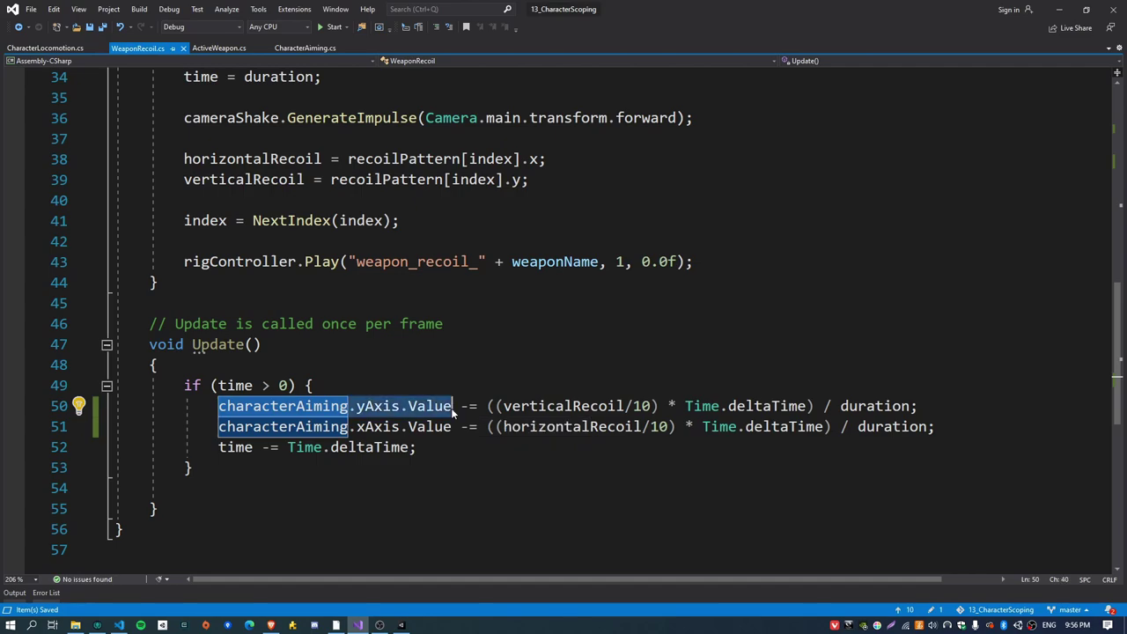
{"action": "left_click", "coordinate": [488, 406]}
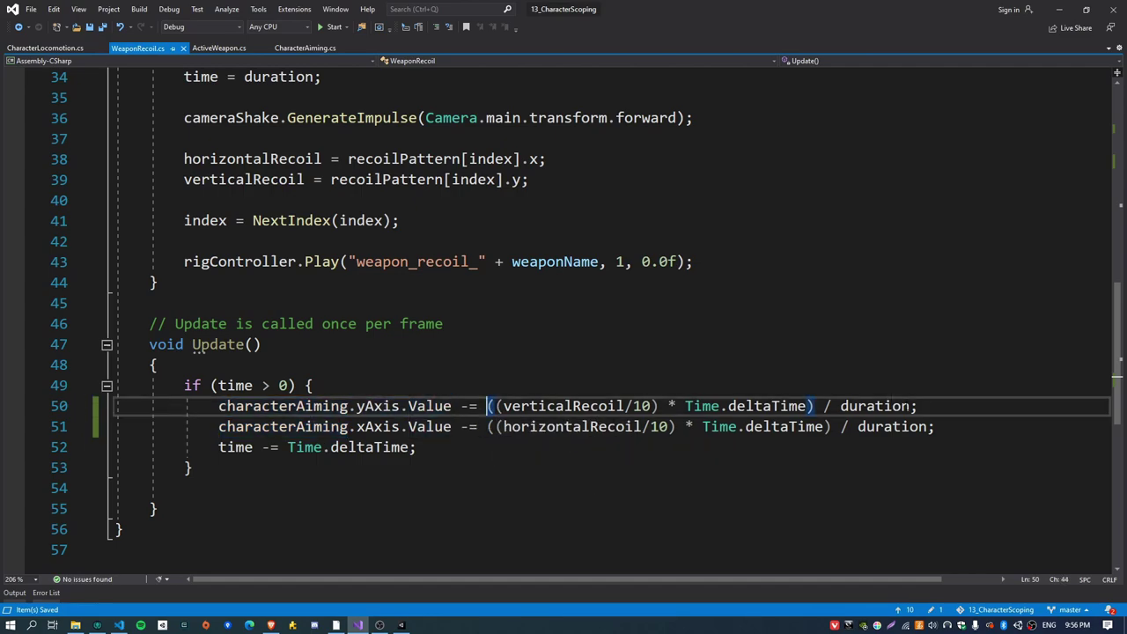
{"action": "left_click", "coordinate": [910, 407], "text": "shift"}
{"action": "key", "text": "Left"}
{"action": "type", "text": "("}
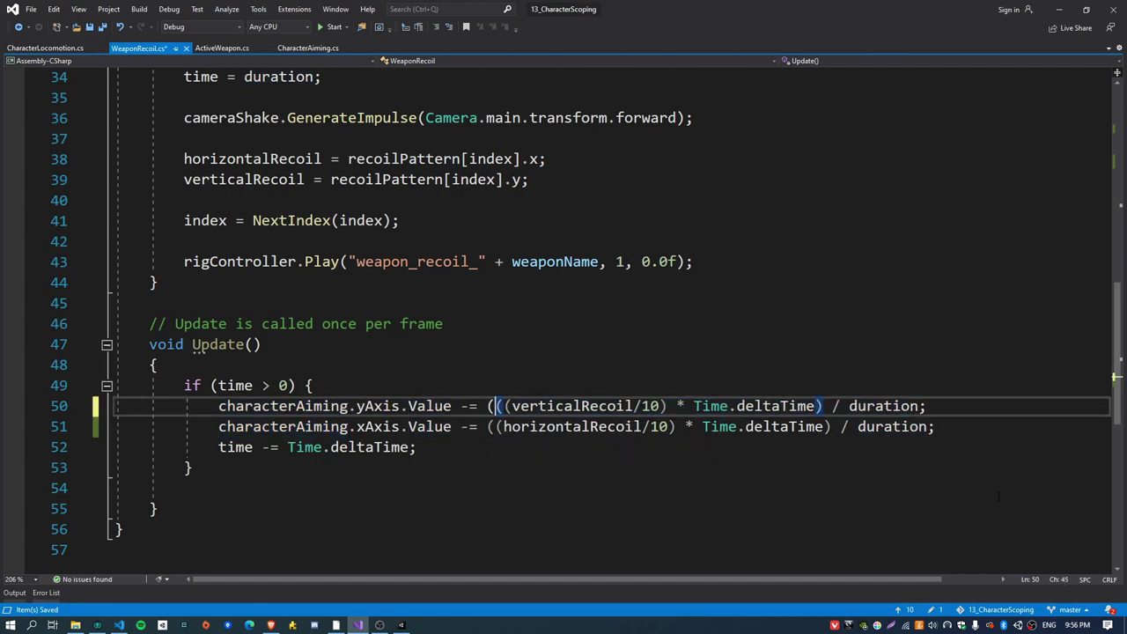
{"action": "key", "text": "ctrl+End"}
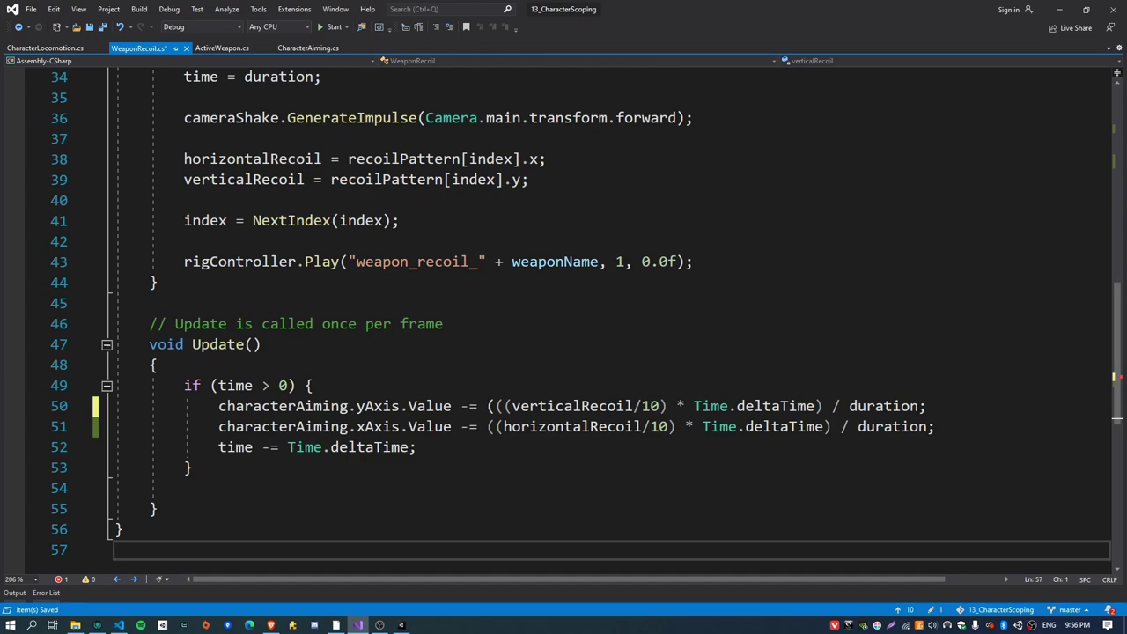
{"action": "left_click", "coordinate": [919, 408]}
{"action": "type", "text": ") * "}
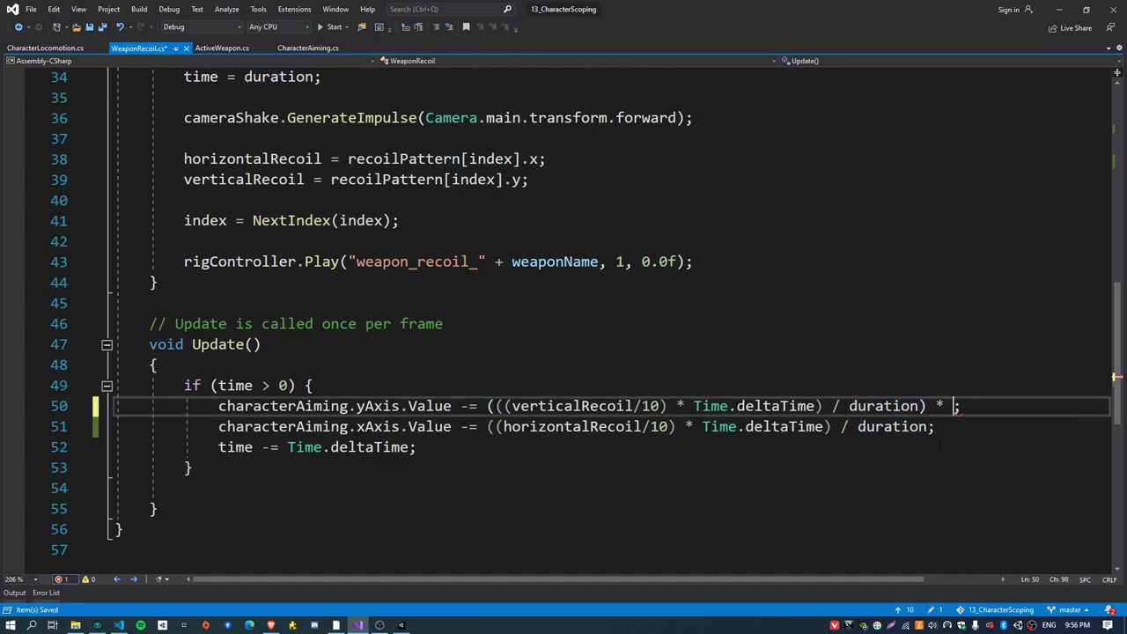
{"action": "type", "text": "recoilModifier"}
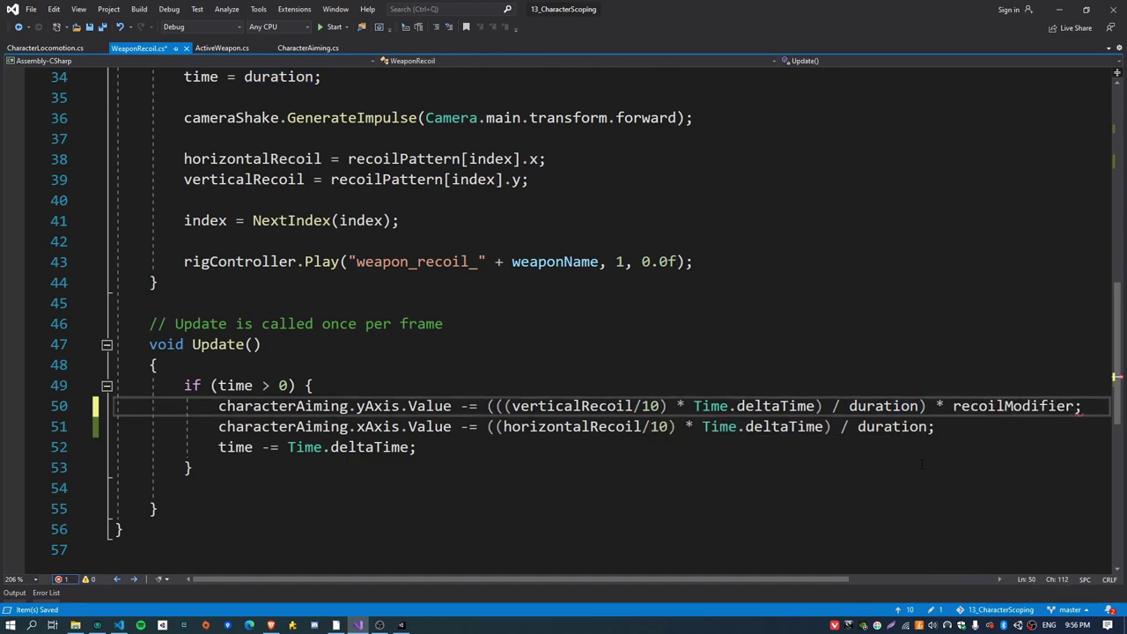
- Wrap the xAxis recoil expression in parentheses, multiply it by recoilModifier, and save the script
{"action": "left_click", "coordinate": [496, 427]}
{"action": "type", "text": "("}
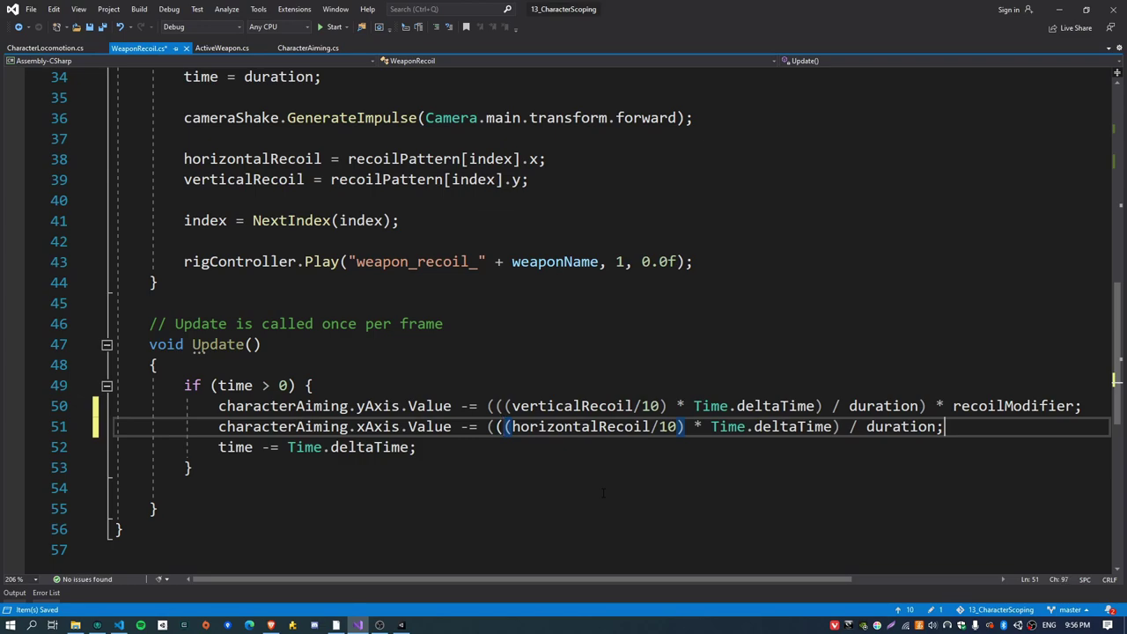
{"action": "key", "text": "Left"}
{"action": "type", "text": ") * "}
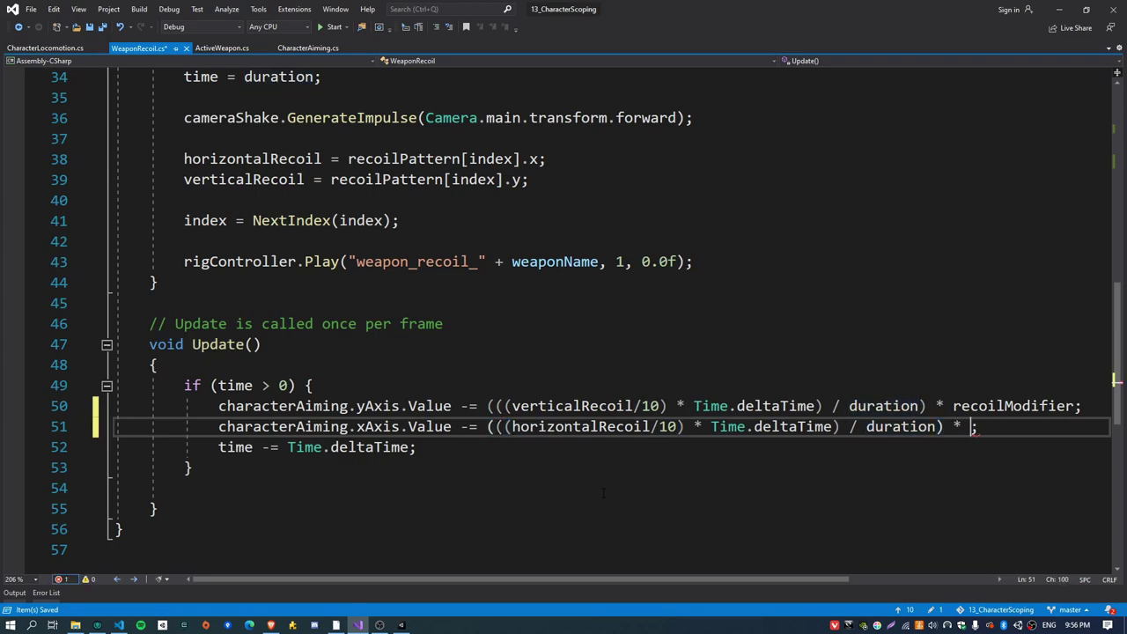
{"action": "type", "text": "recoilModifier"}
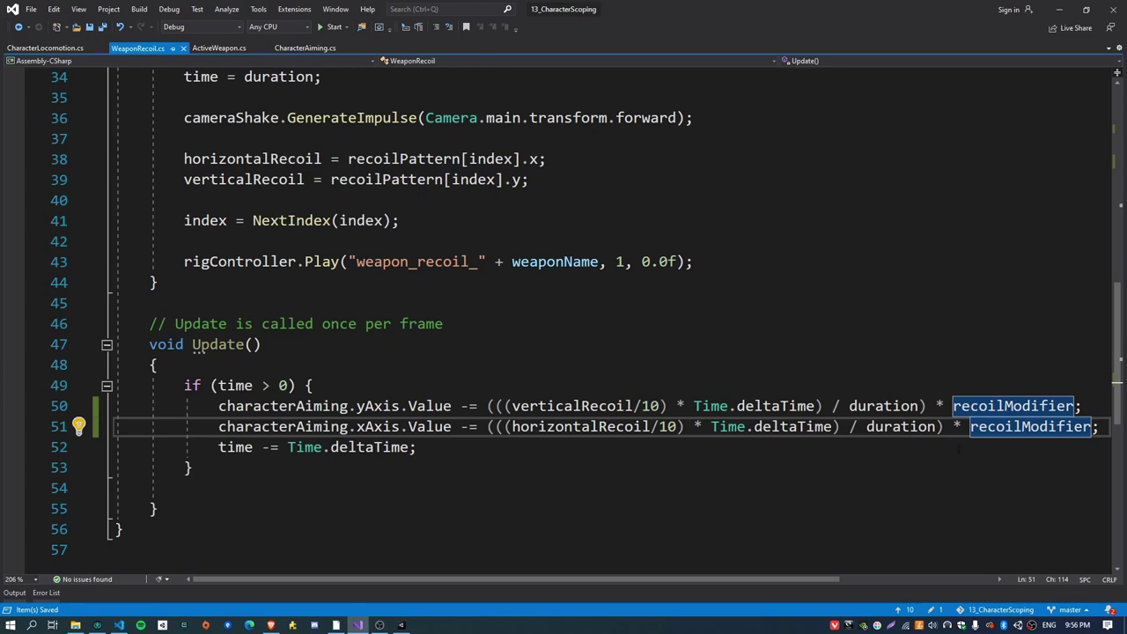
{"action": "left_click", "coordinate": [1073, 406]}
{"action": "scroll", "coordinate": [629, 391], "scroll_direction": "up", "scroll_amount": 1}
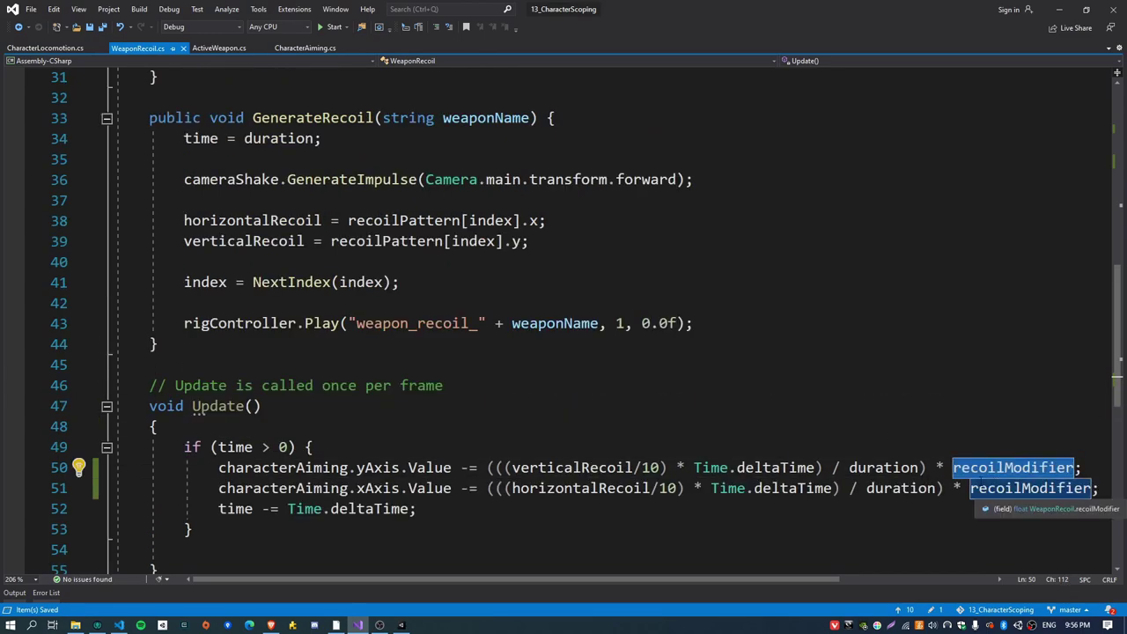
{"action": "scroll", "coordinate": [534, 283], "scroll_direction": "up", "scroll_amount": 2}
- In CharacterAiming.cs, declare an ActiveWeapon field named activeWeapon below the animator field
{"action": "left_click", "coordinate": [303, 49]}
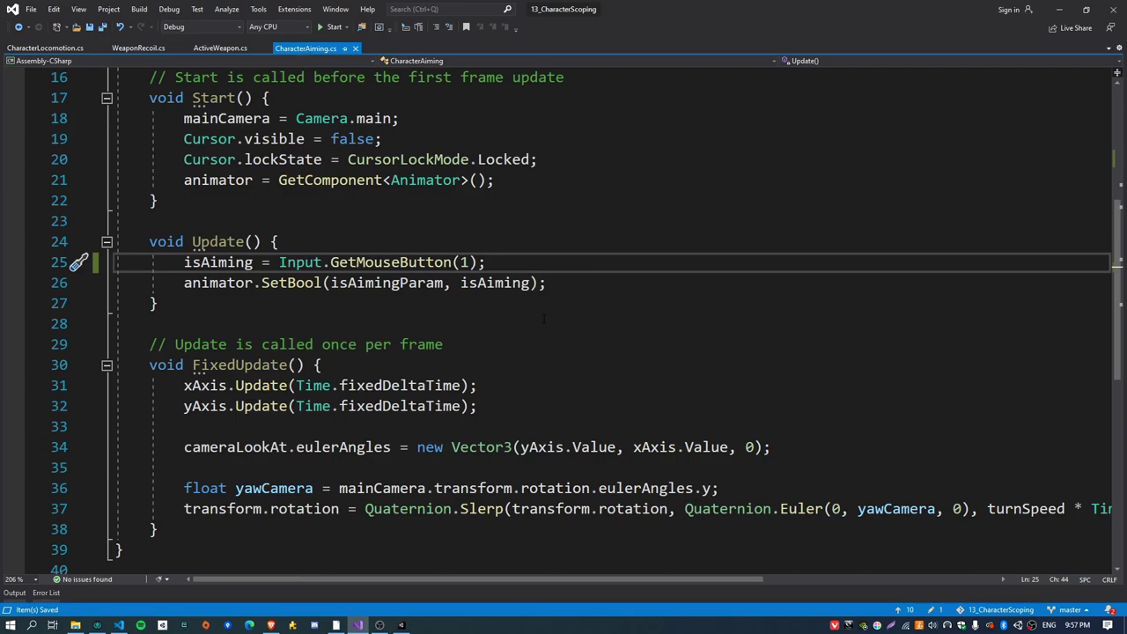
{"action": "left_click", "coordinate": [635, 291]}
{"action": "left_click_drag", "start_coordinate": [184, 282], "coordinate": [546, 283]}
{"action": "scroll", "coordinate": [611, 310], "scroll_direction": "up", "scroll_amount": 3}
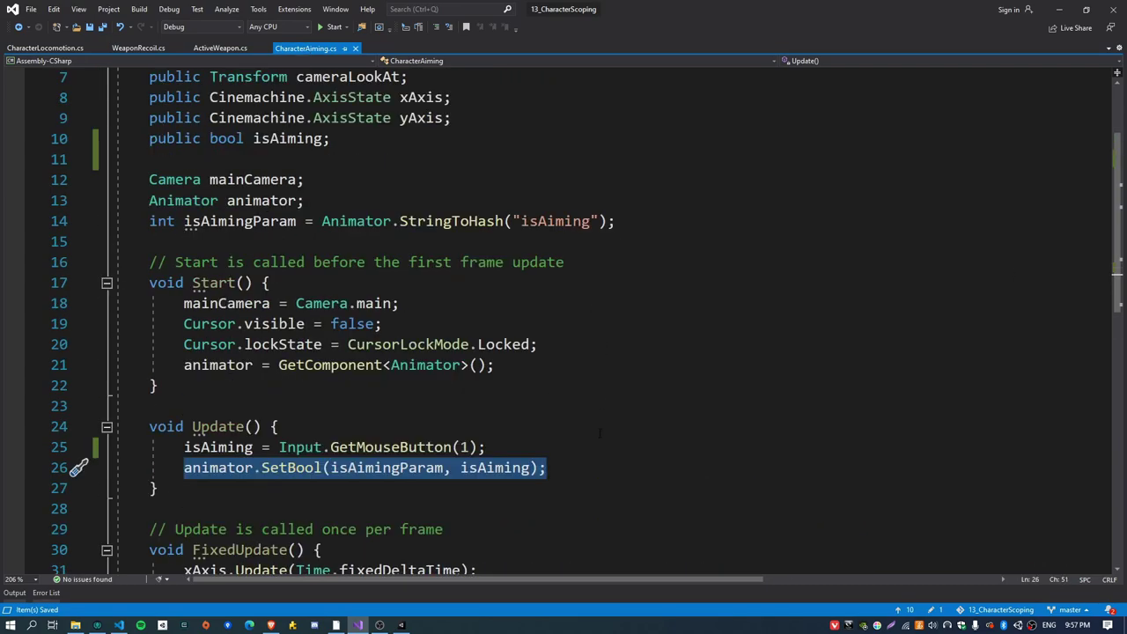
{"action": "scroll", "coordinate": [599, 432], "scroll_direction": "up", "scroll_amount": 2}
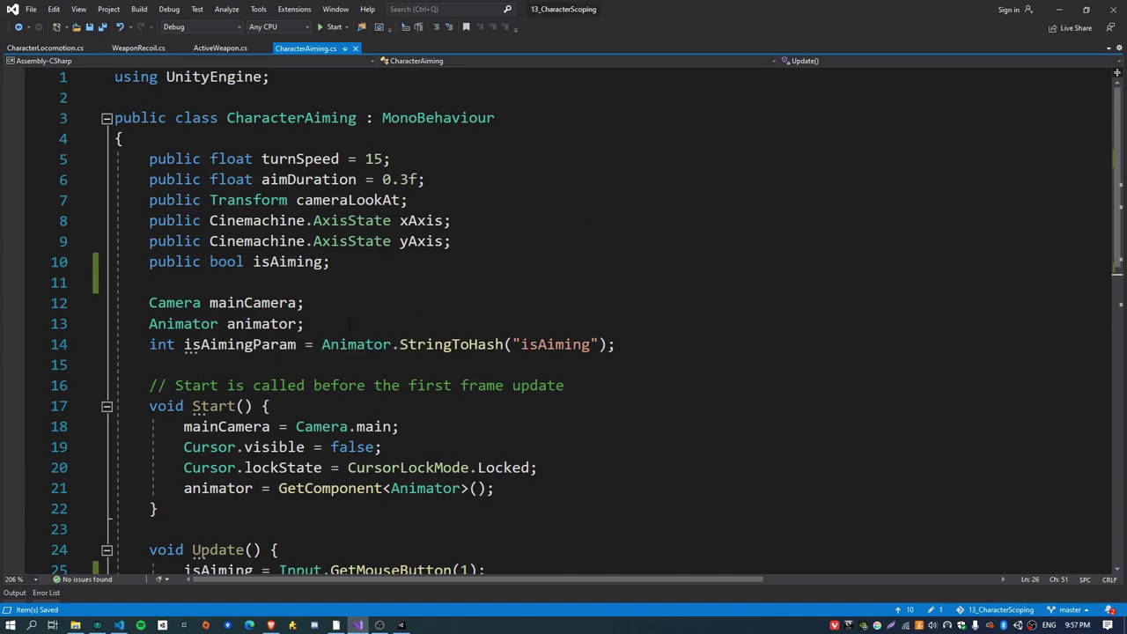
{"action": "scroll", "coordinate": [75, 462], "scroll_direction": "down", "scroll_amount": 2}
{"action": "scroll", "coordinate": [78, 529], "scroll_direction": "up", "scroll_amount": 1}
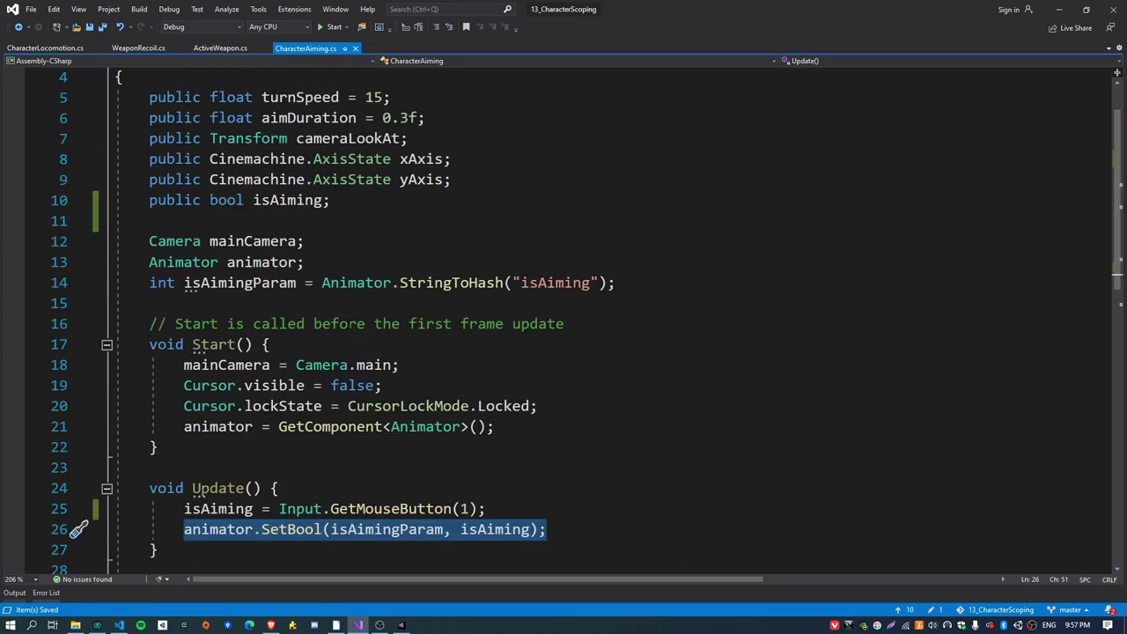
{"action": "left_click", "coordinate": [365, 262]}
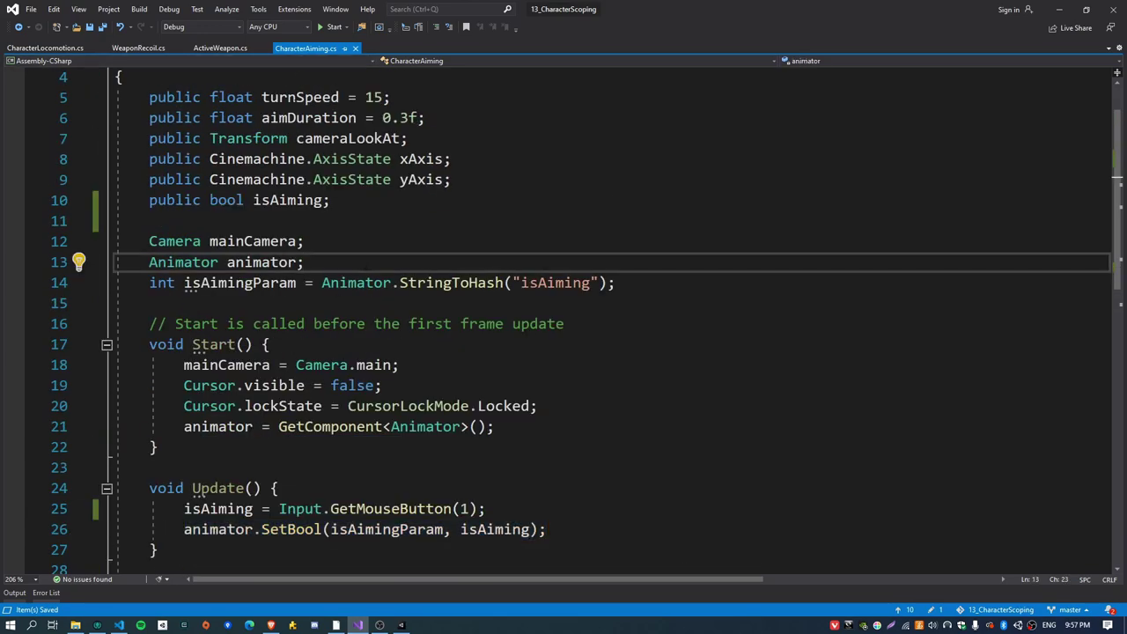
{"action": "key", "text": "Return"}
{"action": "type", "text": "ive"}
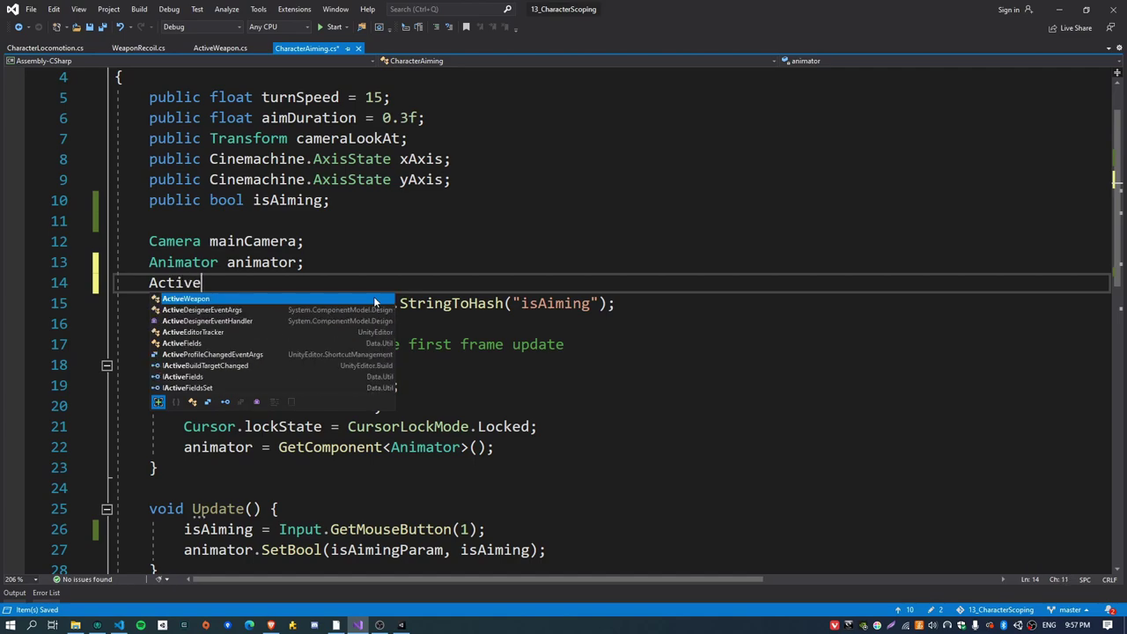
{"action": "type", "text": "Weapon activeWeapon;"}
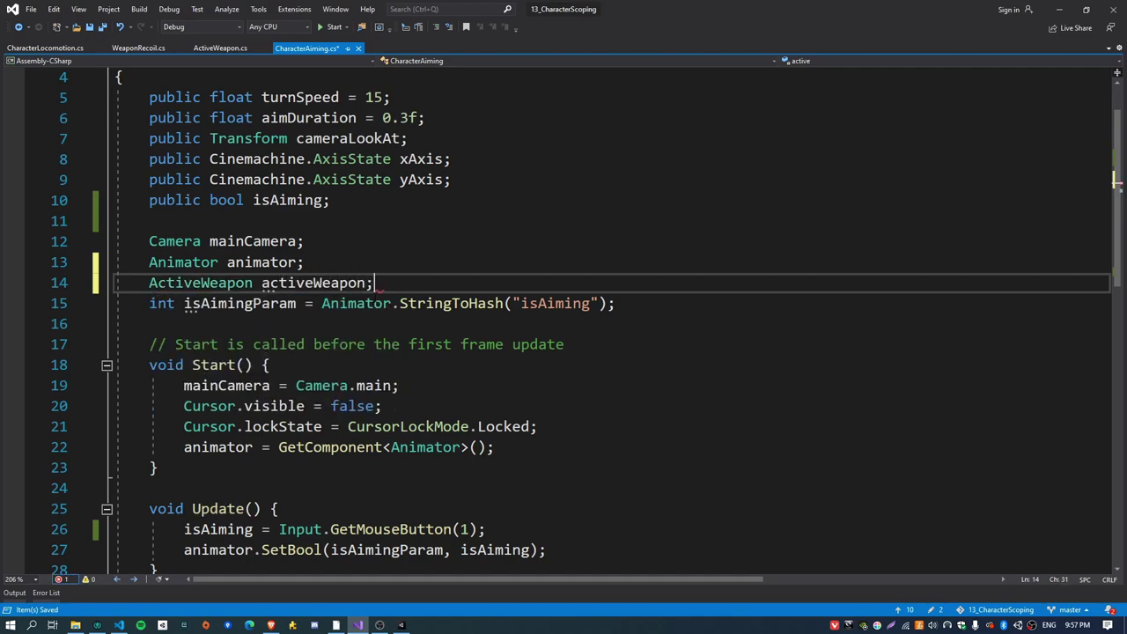
{"action": "key", "text": "Left"}
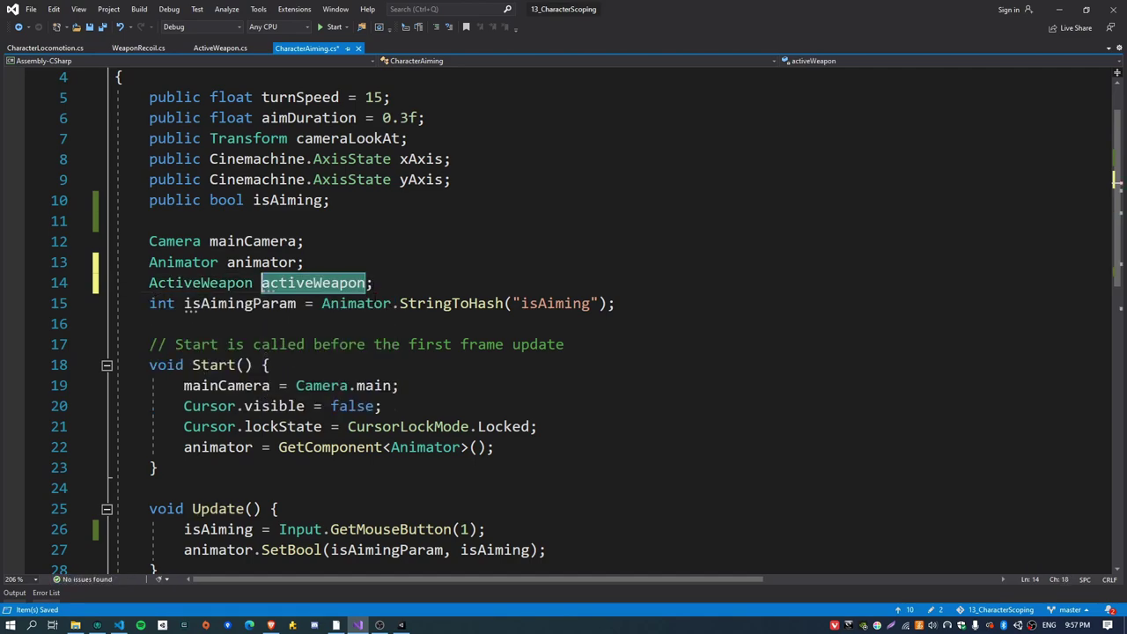
- At the end of Start, assign activeWeapon = GetComponent<ActiveWeapon>(); and save the script
{"action": "left_click", "coordinate": [546, 440]}
{"action": "key", "text": "Return"}
{"action": "type", "text": "activeWeapon ="}
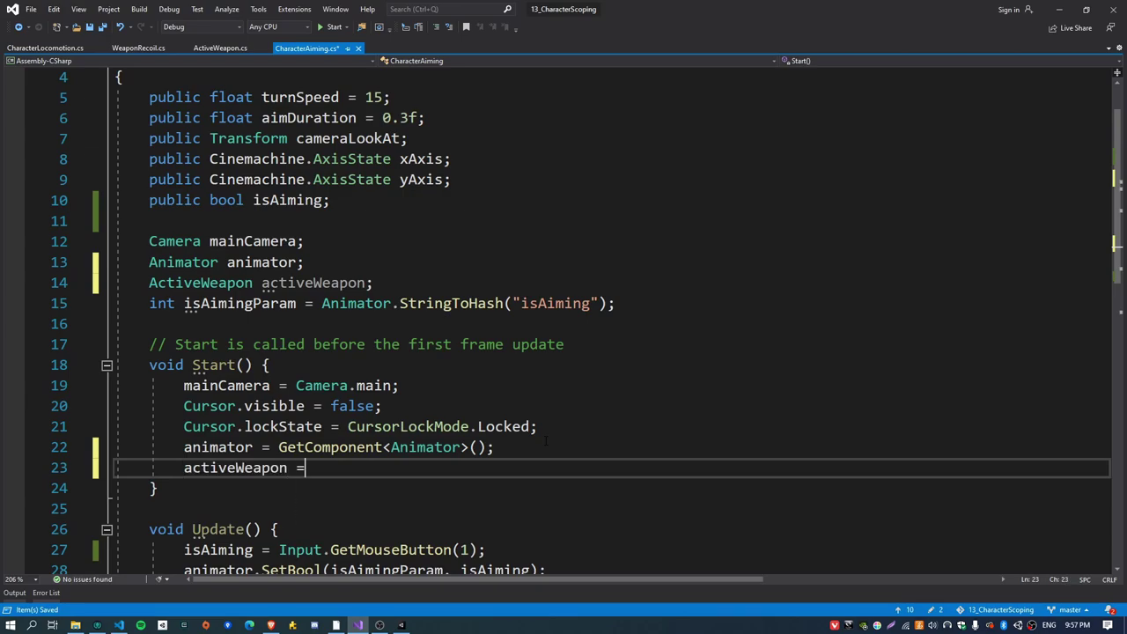
{"action": "type", "text": " GetComponent<ActiveWeapon>();"}
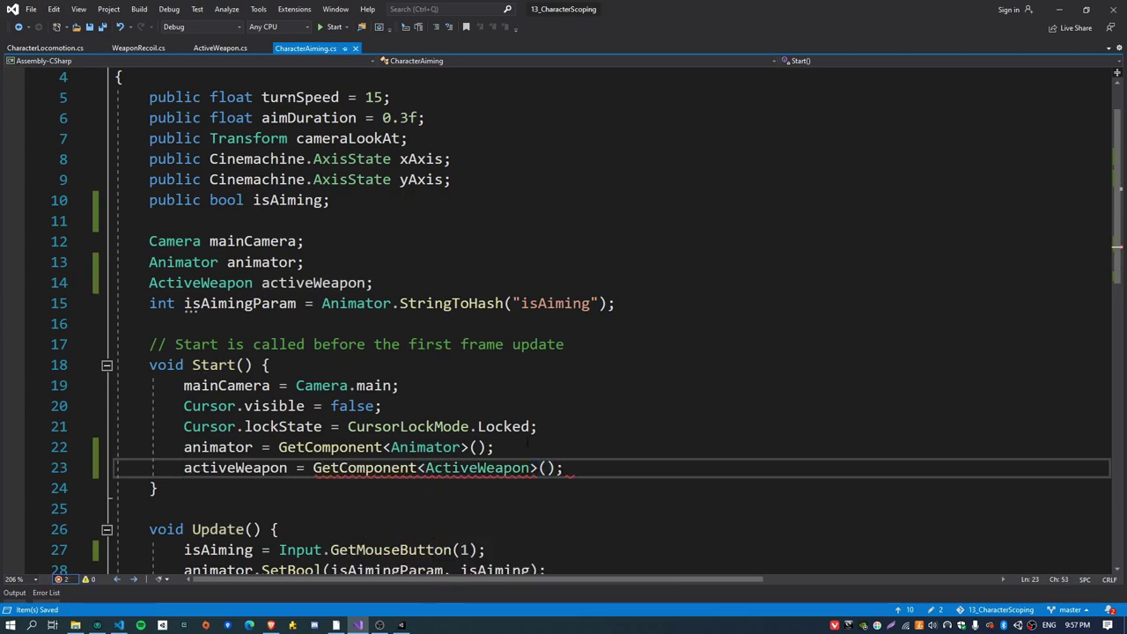
- In CharacterAiming's Update, add an empty if (isAiming) block below the animator.SetBool line, separated by a blank line
{"action": "scroll", "coordinate": [528, 396], "scroll_direction": "down", "scroll_amount": 2}
{"action": "double_click", "coordinate": [250, 350]}
{"action": "scroll", "coordinate": [484, 420], "scroll_direction": "down", "scroll_amount": 6}
{"action": "scroll", "coordinate": [484, 420], "scroll_direction": "up", "scroll_amount": 4}
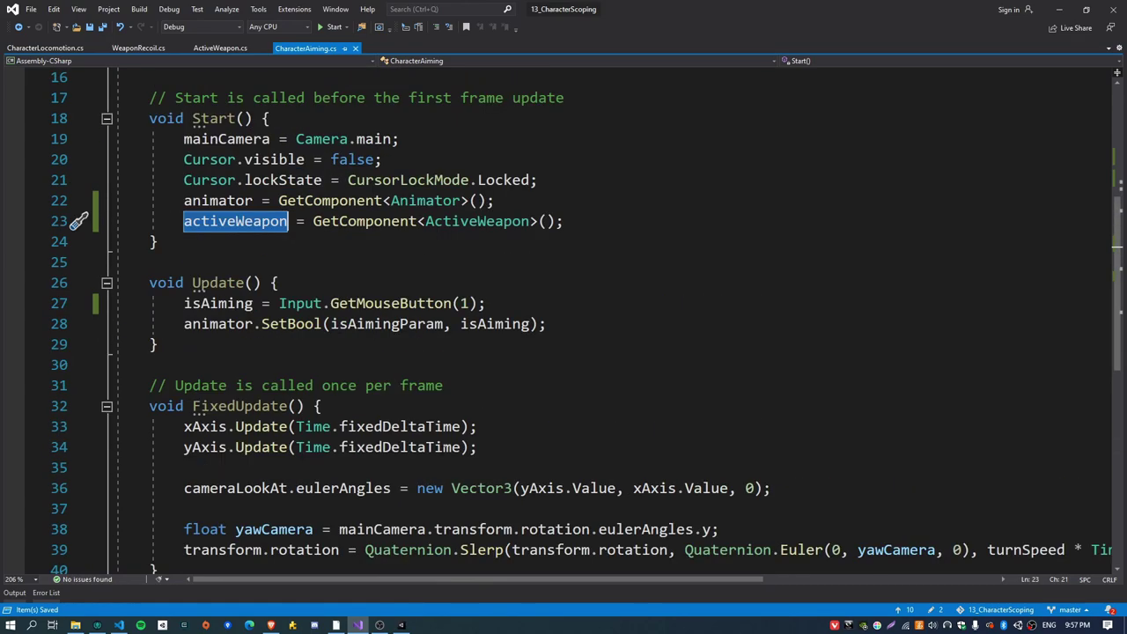
{"action": "scroll", "coordinate": [501, 508], "scroll_direction": "down", "scroll_amount": 1}
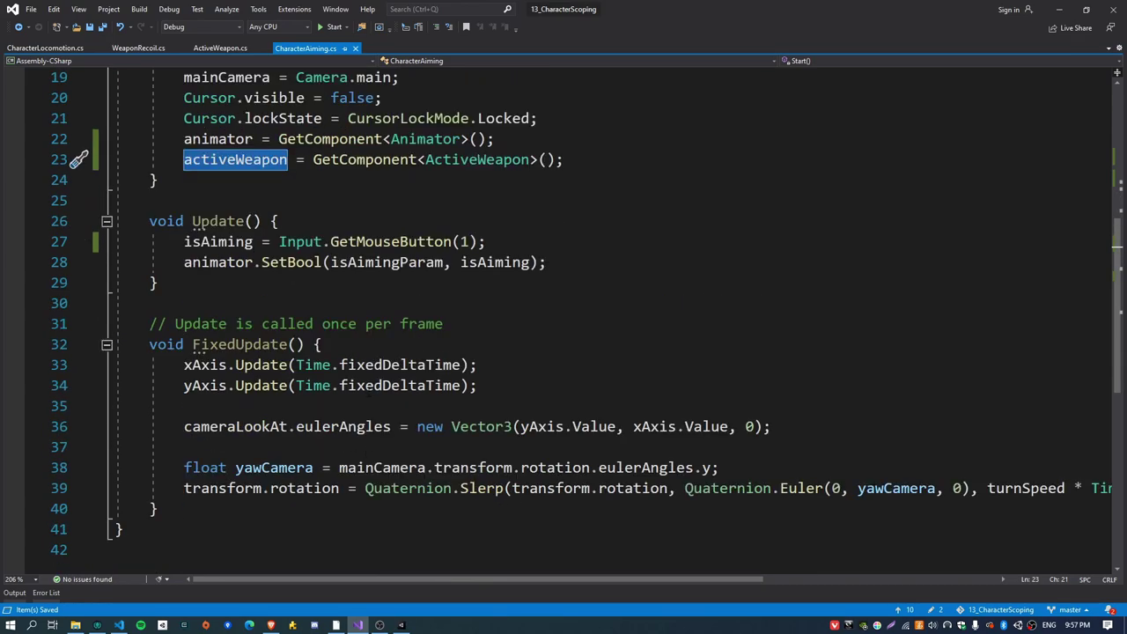
{"action": "scroll", "coordinate": [473, 291], "scroll_direction": "up", "scroll_amount": 2}
{"action": "left_click", "coordinate": [593, 385]}
{"action": "key", "text": "Return"}
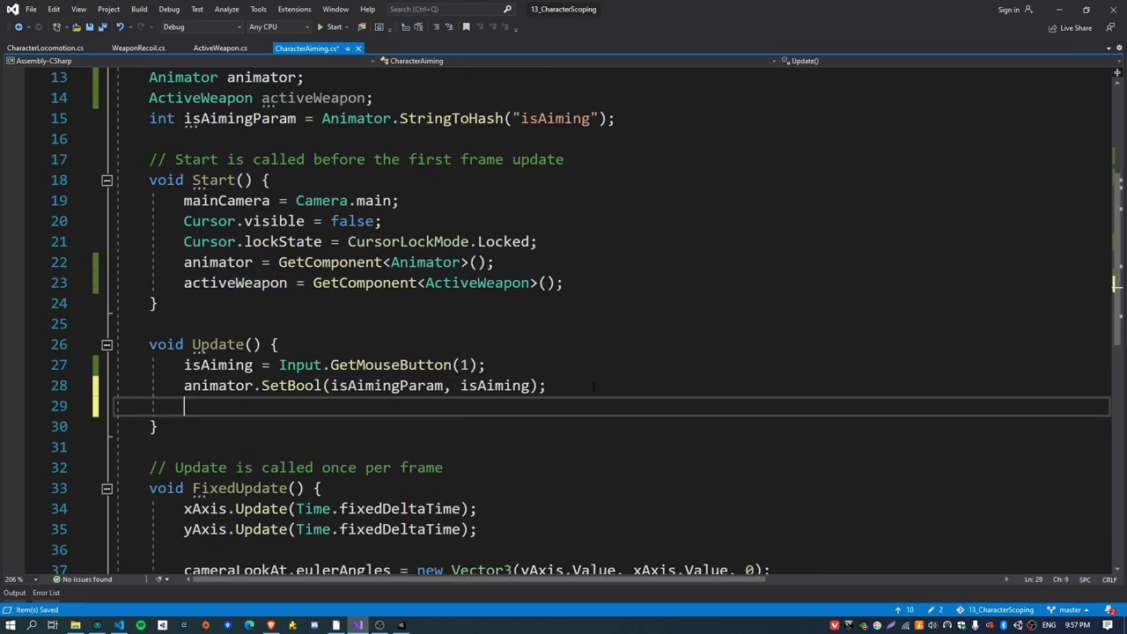
{"action": "key", "text": "Return"}
{"action": "type", "text": "if (isAiming"}
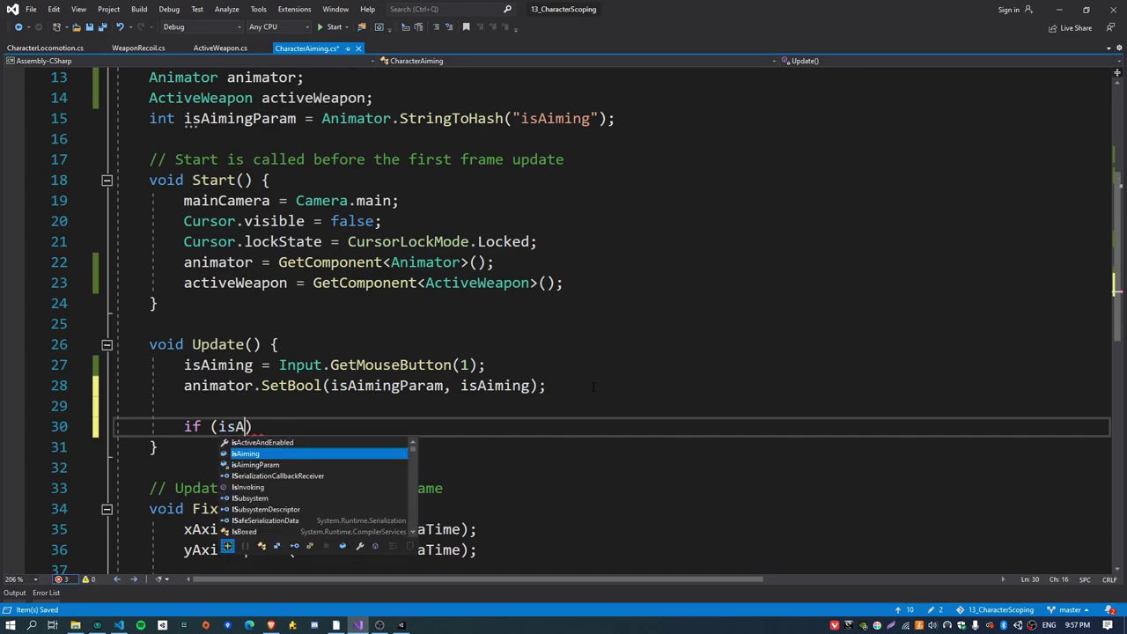
{"action": "type", "text": ") {"}
{"action": "key", "text": "Return"}
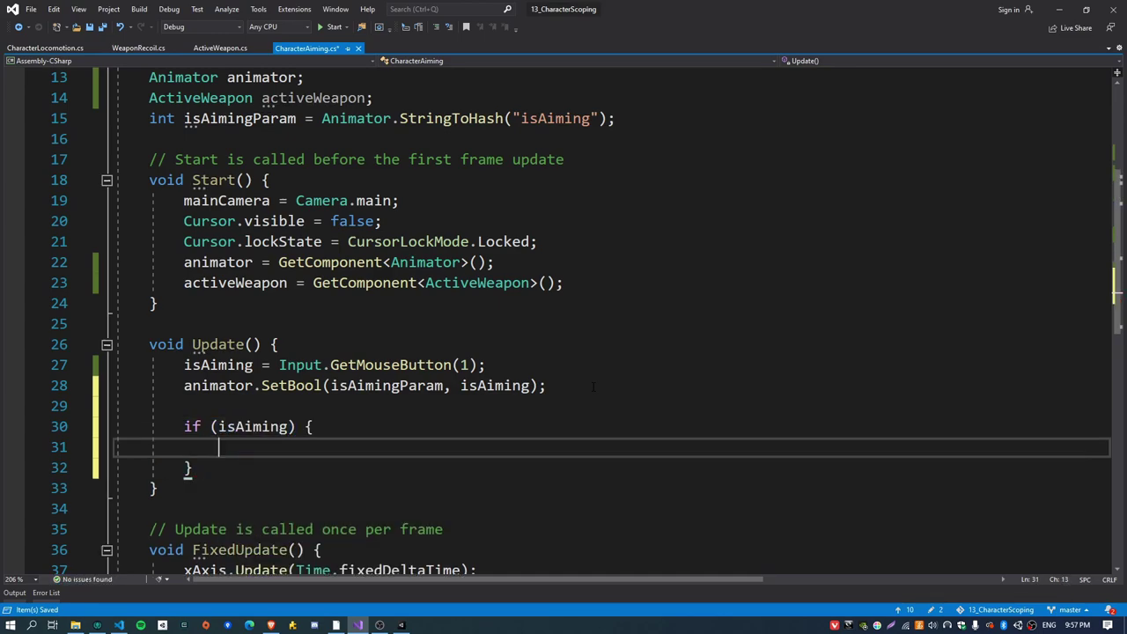
- Above the if block, declare var weapon = activeWeapon.GetActiveWeapon(); and save the script
{"action": "key", "text": "Up"}
{"action": "key", "text": "Up"}
{"action": "key", "text": "Return"}
{"action": "type", "text": "var we"}
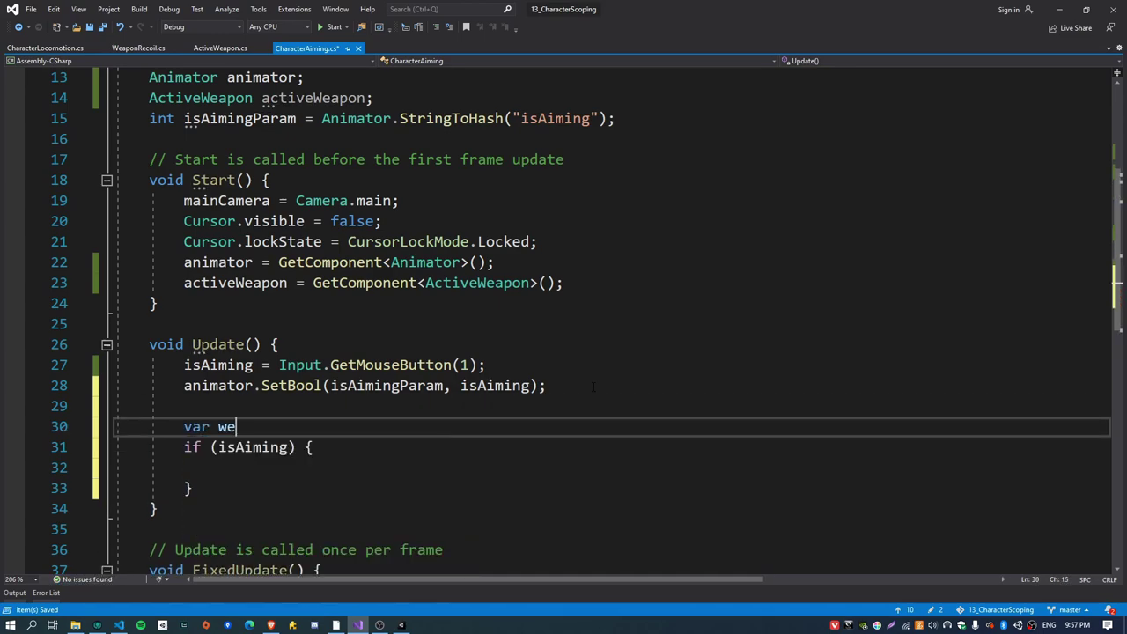
{"action": "type", "text": "apon ="}
{"action": "key", "text": "ctrl+shift+Left"}
{"action": "key", "text": "ctrl+shift+Left"}
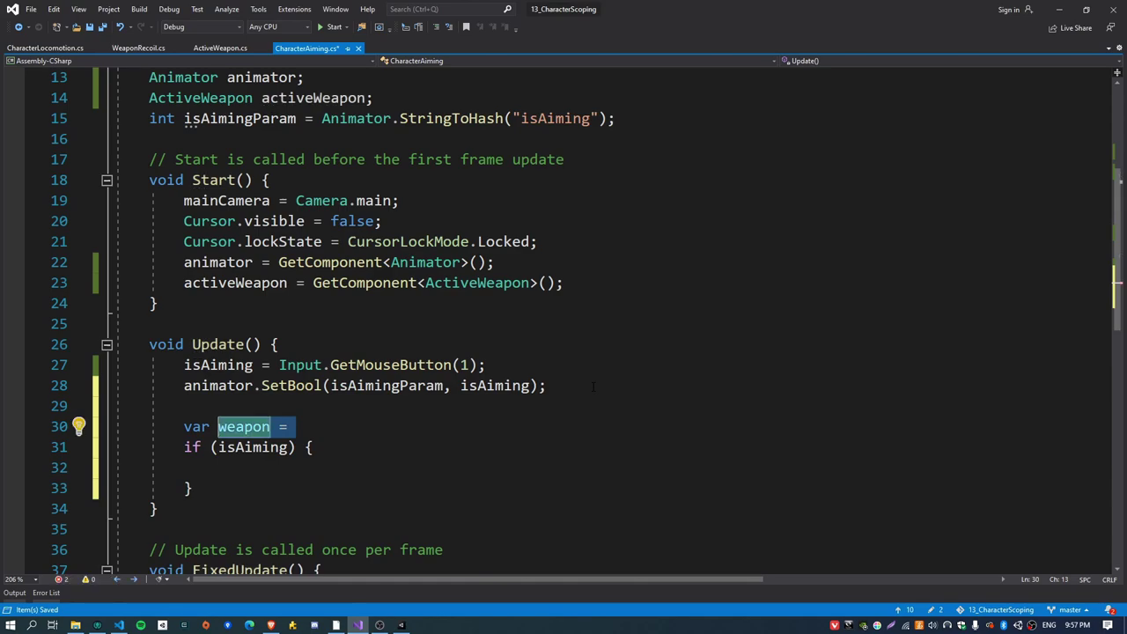
{"action": "key", "text": "End"}
{"action": "type", "text": "activeWeapon.g"}
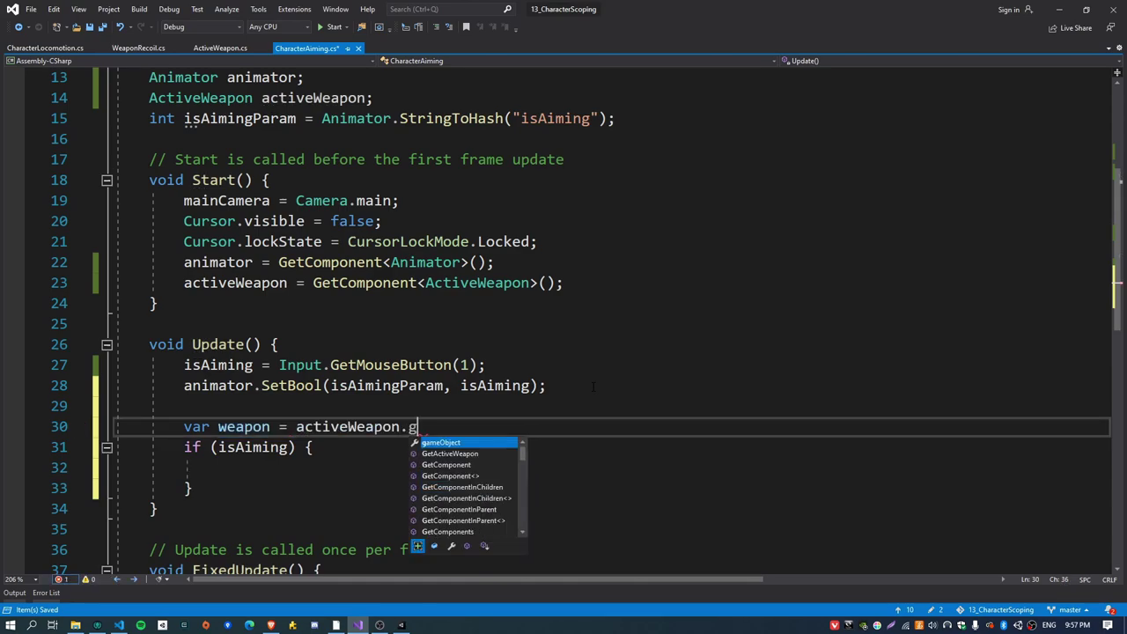
{"action": "type", "text": "eta();"}
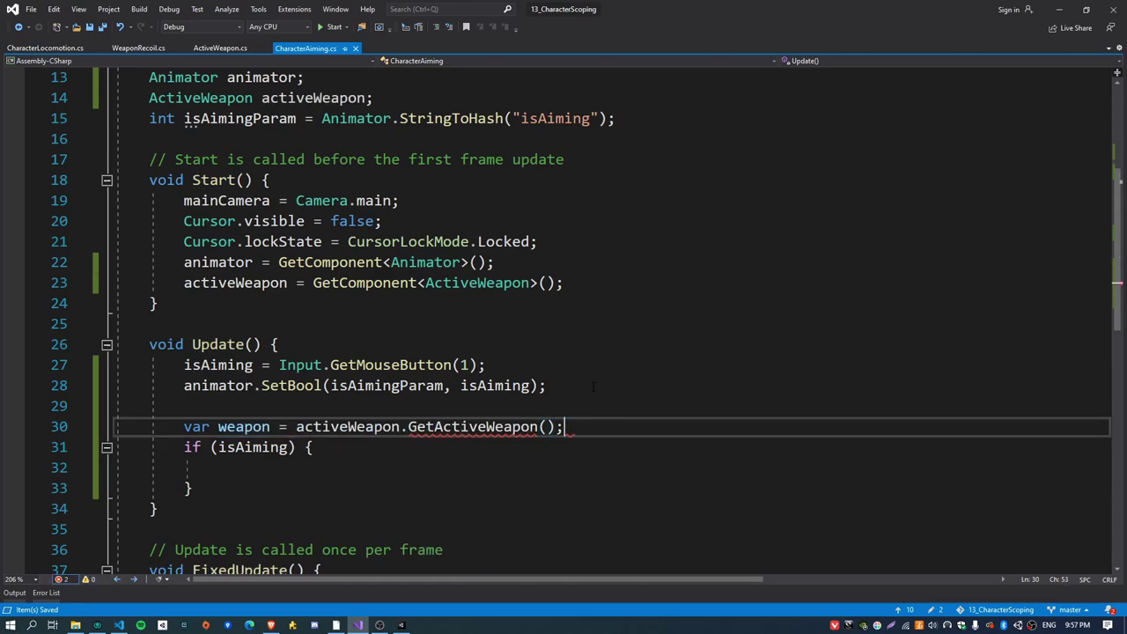
- Replace the isAiming condition of the new if statement with weapon
{"action": "key", "text": "Down"}
{"action": "key", "text": "Left"}
{"action": "key", "text": "Left"}
{"action": "key", "text": "Left"}
{"action": "key", "text": "ctrl+shift+Left"}
{"action": "type", "text": "weapon"}
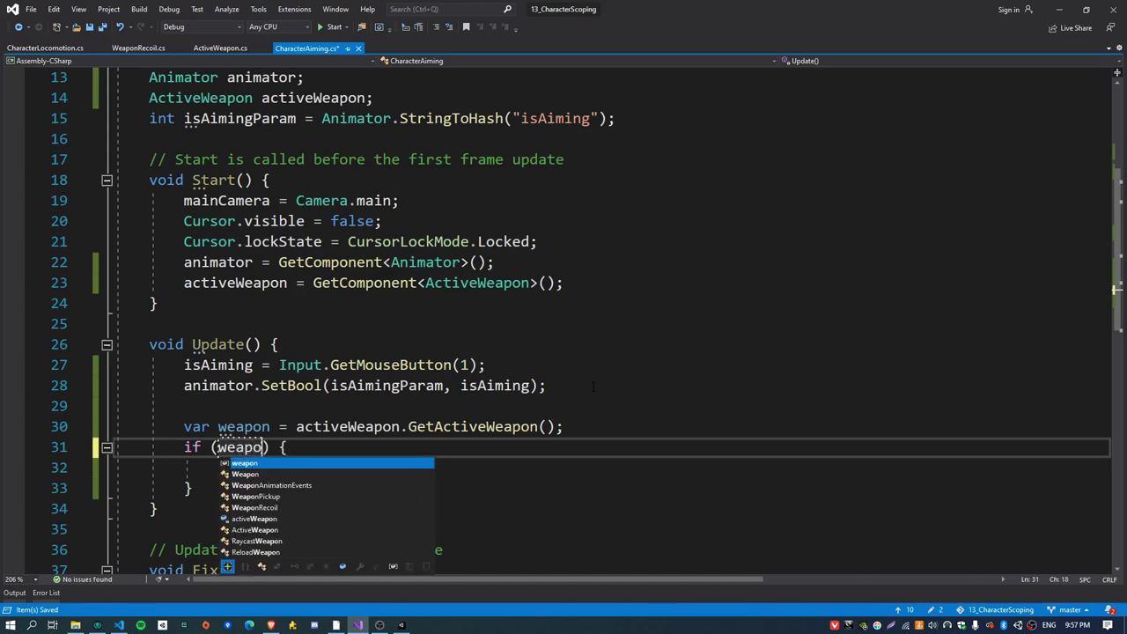
- Inside the if (weapon) block, assign weapon.recoil.recoilModifier = isAiming ? 0.3f : 1.0f; and save the script
{"action": "key", "text": "Down"}
{"action": "type", "text": "weapon"}
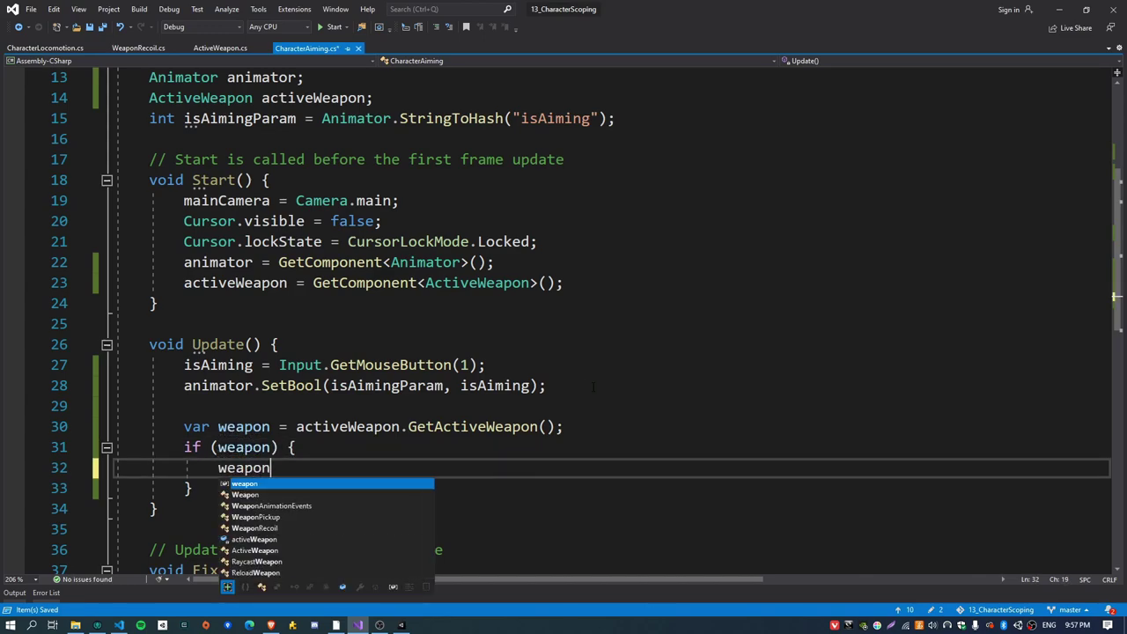
{"action": "type", "text": ".recoil.recoi"}
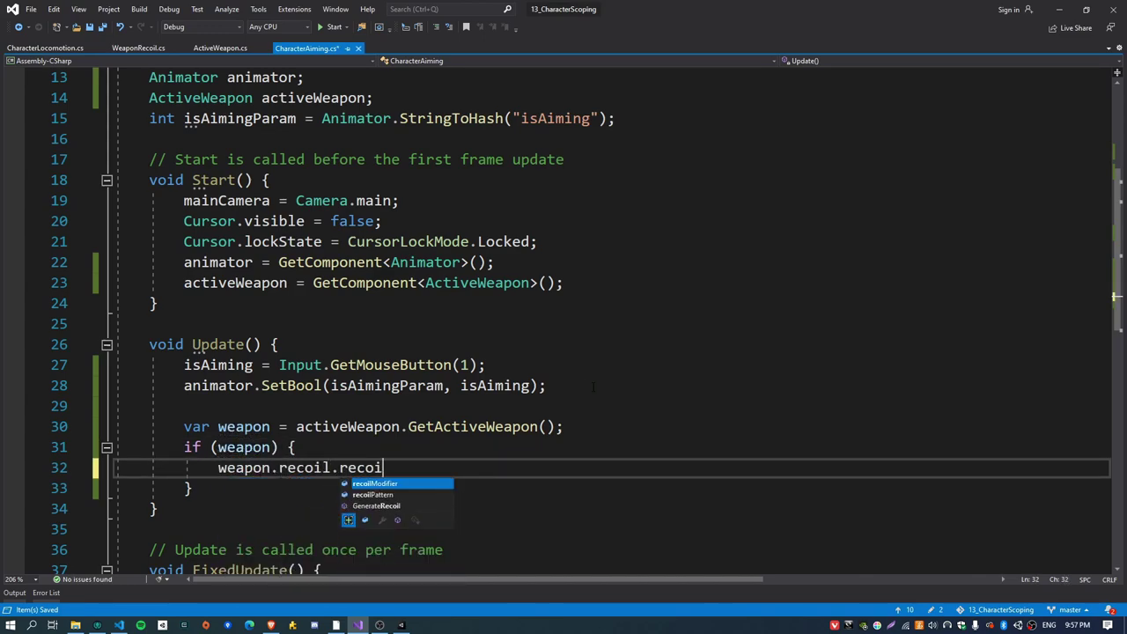
{"action": "type", "text": "lModifier = "}
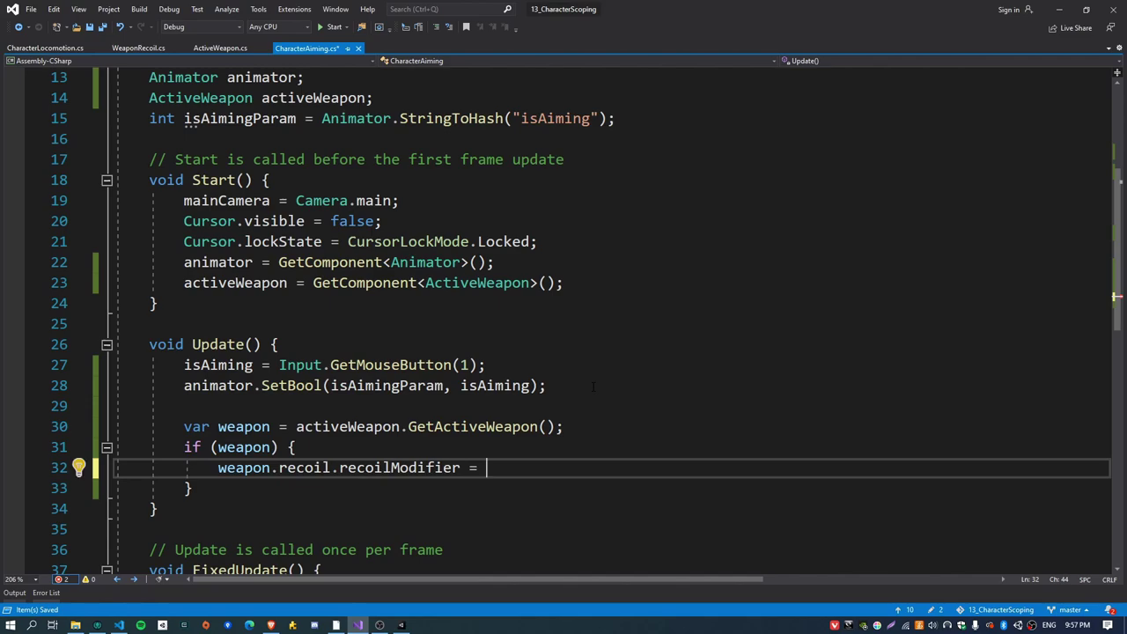
{"action": "type", "text": "isAiming?"}
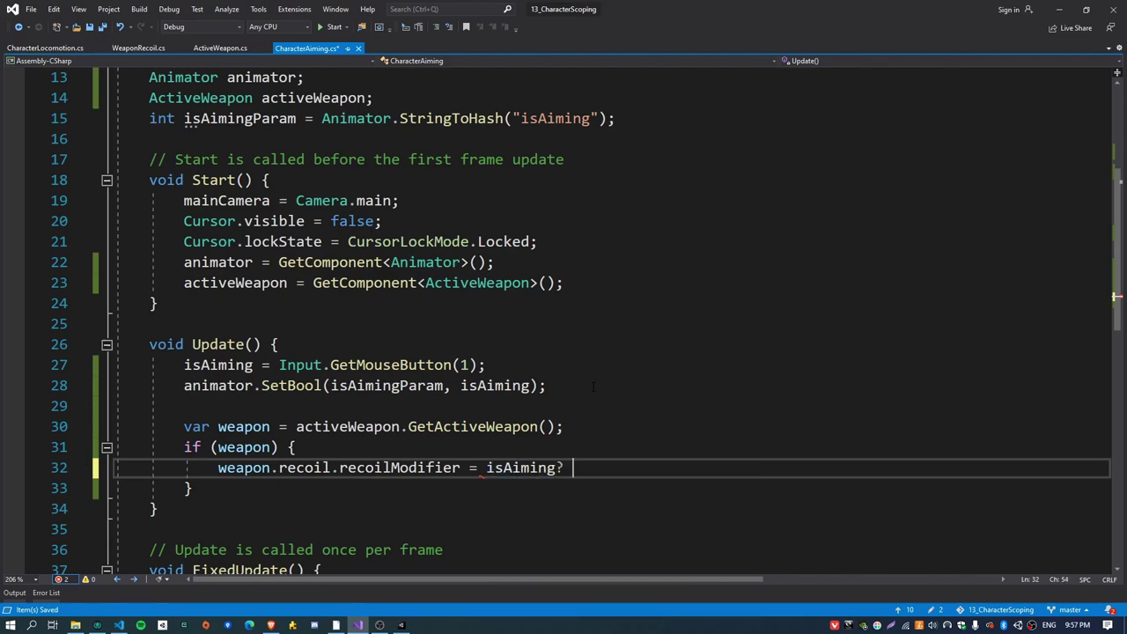
{"action": "key", "text": "BackSpace"}
{"action": "type", "text": "? 0."}
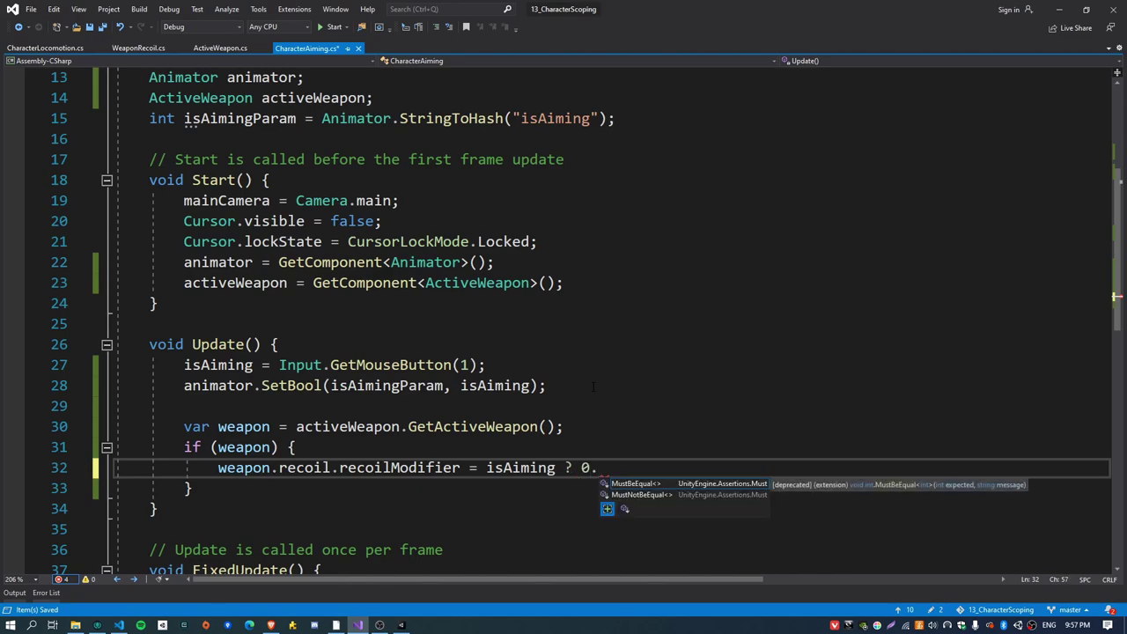
{"action": "type", "text": "3f : 1,.9"}
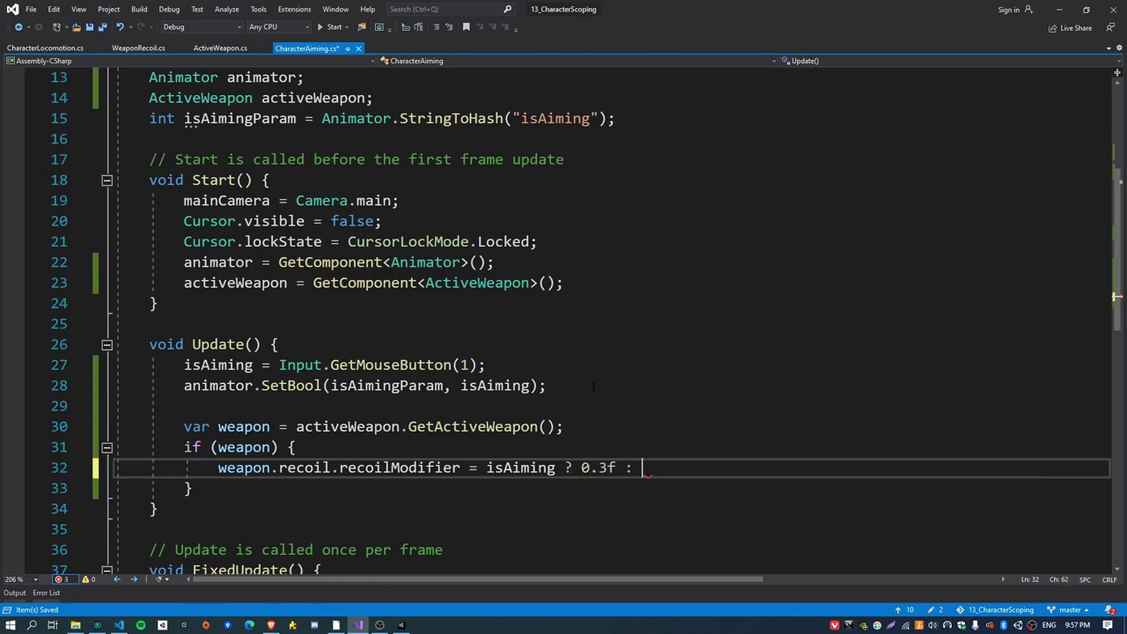
{"action": "key", "text": "BackSpace"}
{"action": "key", "text": "BackSpace"}
{"action": "key", "text": "BackSpace"}
{"action": "type", "text": ".0f;"}
{"action": "left_click_drag", "start_coordinate": [581, 468], "coordinate": [678, 468]}
{"action": "double_click", "coordinate": [508, 468]}
{"action": "left_click", "coordinate": [720, 470]}
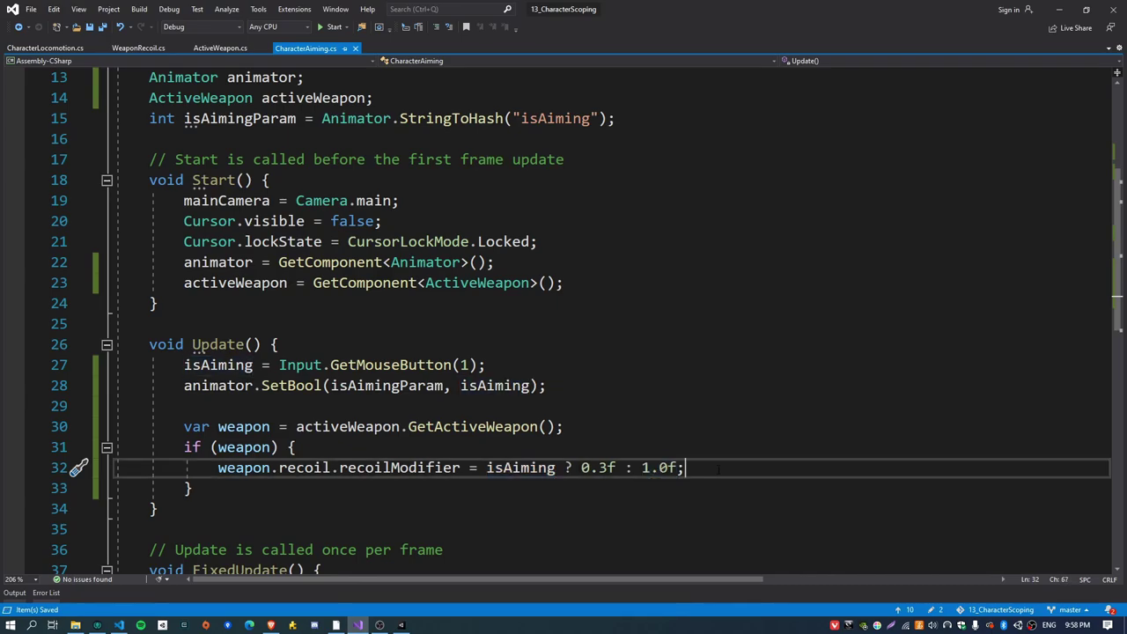
- Switch to Unity, enter Play mode, and fire the equipped weapon at the wall without aiming to test the normal recoil
{"action": "scroll", "coordinate": [719, 470], "scroll_direction": "up", "scroll_amount": 3}
{"action": "scroll", "coordinate": [719, 470], "scroll_direction": "down", "scroll_amount": 4}
{"action": "key", "text": "alt+Tab"}
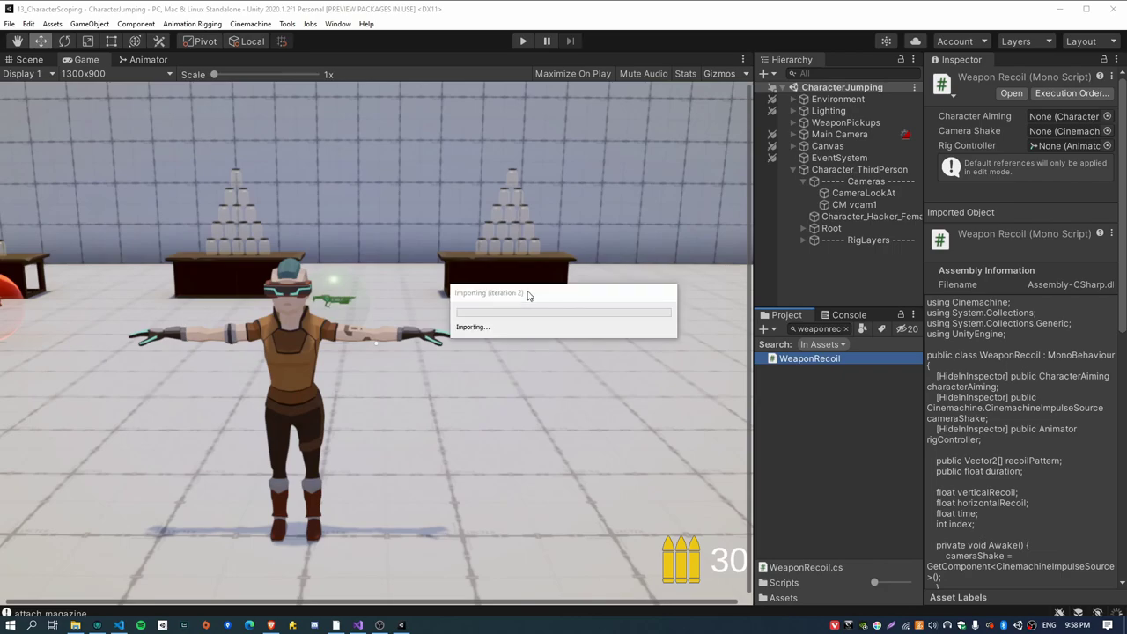
{"action": "left_click", "coordinate": [523, 42]}
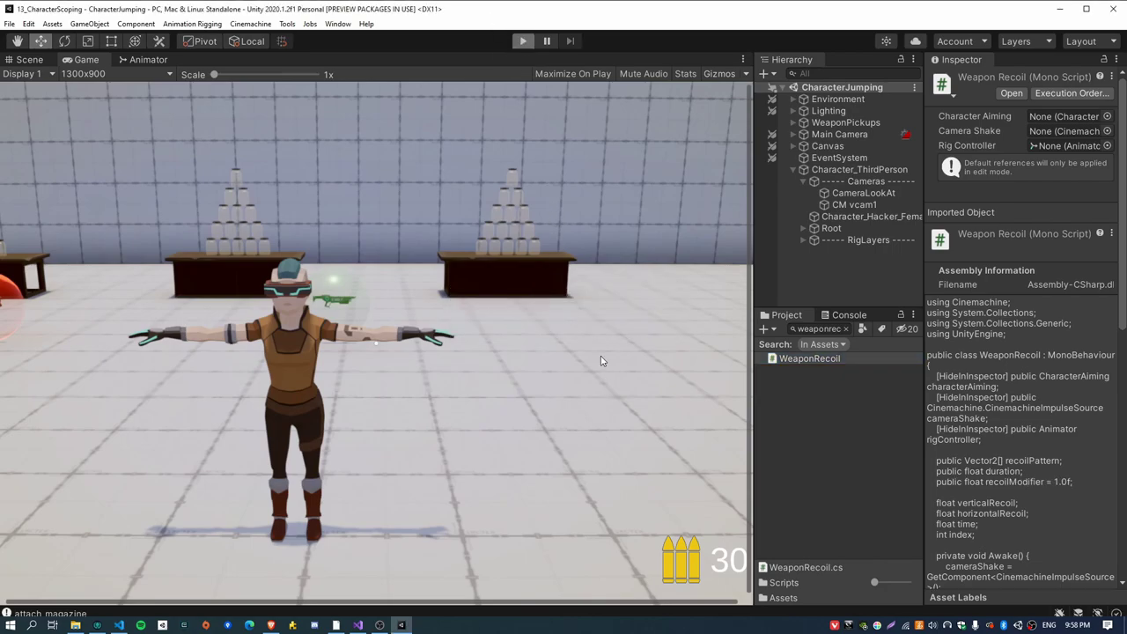
{"action": "key", "text": "w"}
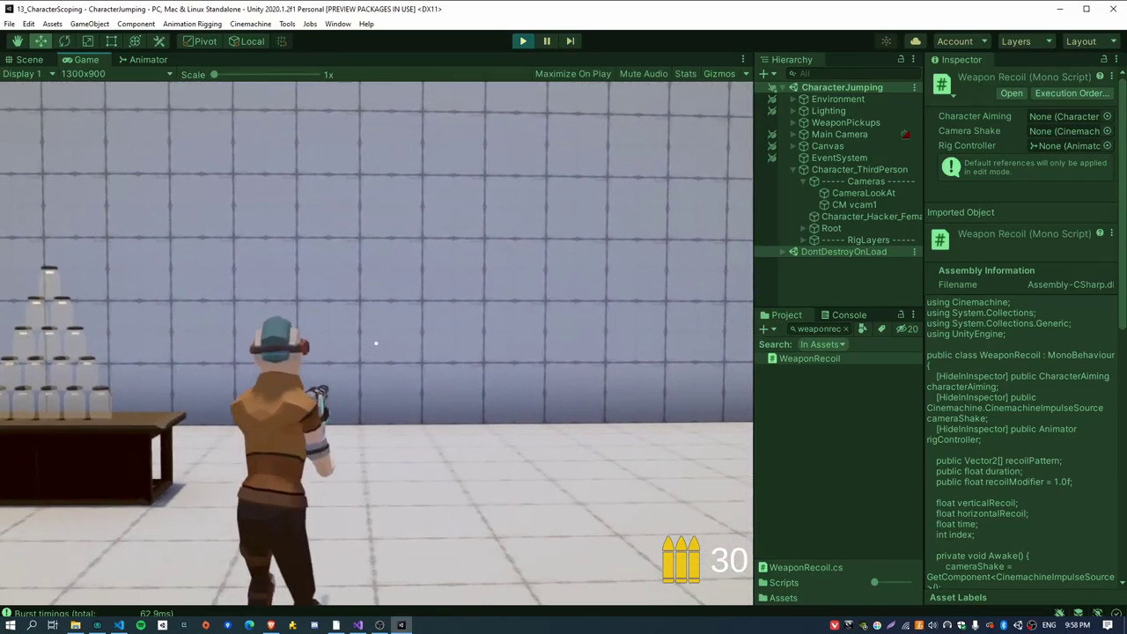
{"action": "left_click", "coordinate": [382, 345]}
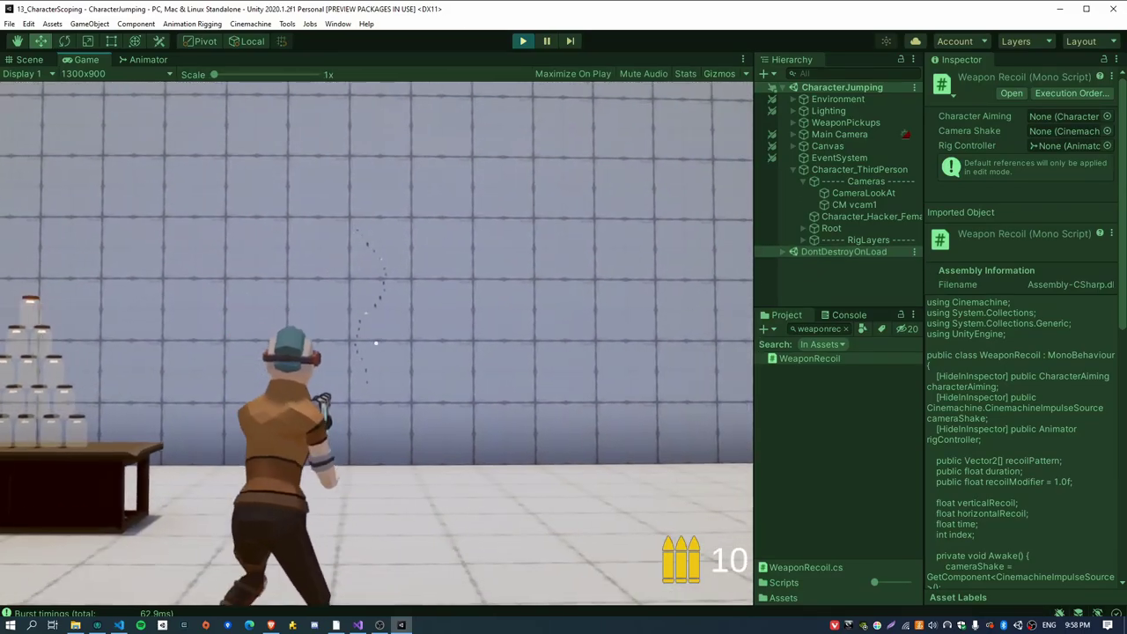
- Fire bursts at the wall while aiming to compare the bullet pattern with the unaimed recoil
{"action": "right_click", "coordinate": [376, 344]}
{"action": "left_click_drag", "start_coordinate": [376, 344], "coordinate": [376, 344]}
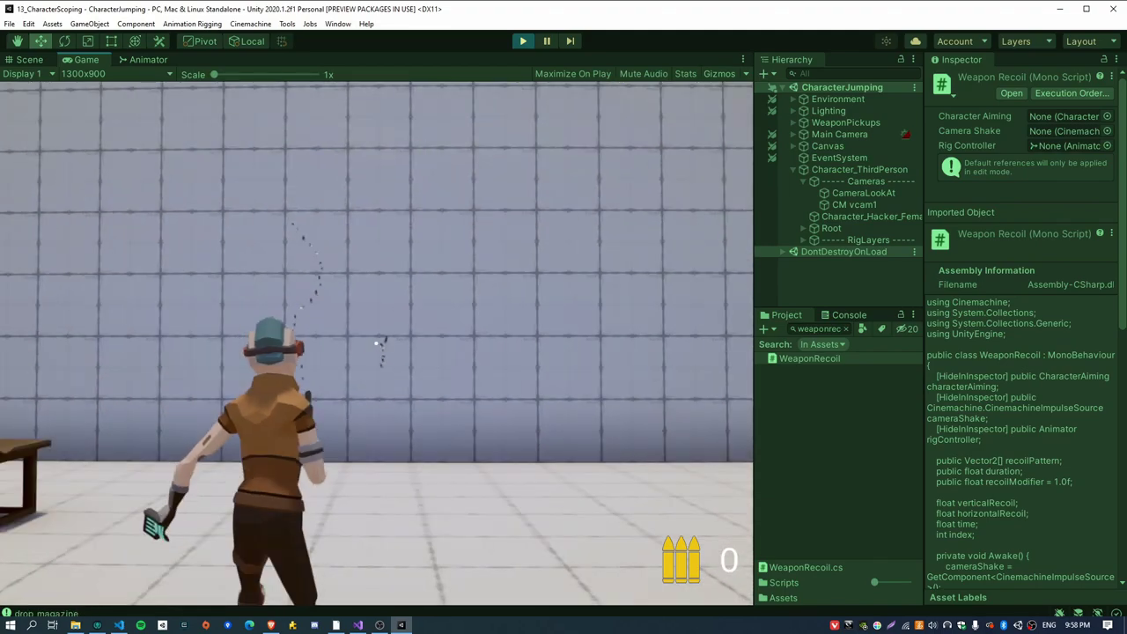
{"action": "right_click", "coordinate": [377, 344]}
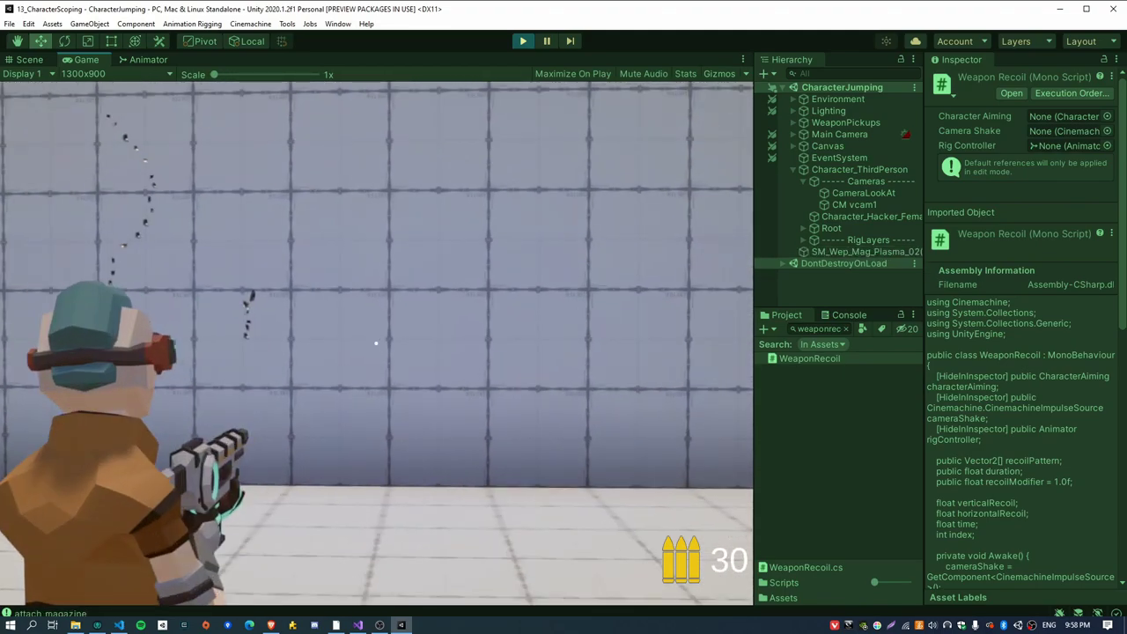
{"action": "left_click_drag", "start_coordinate": [376, 344], "coordinate": [376, 344]}
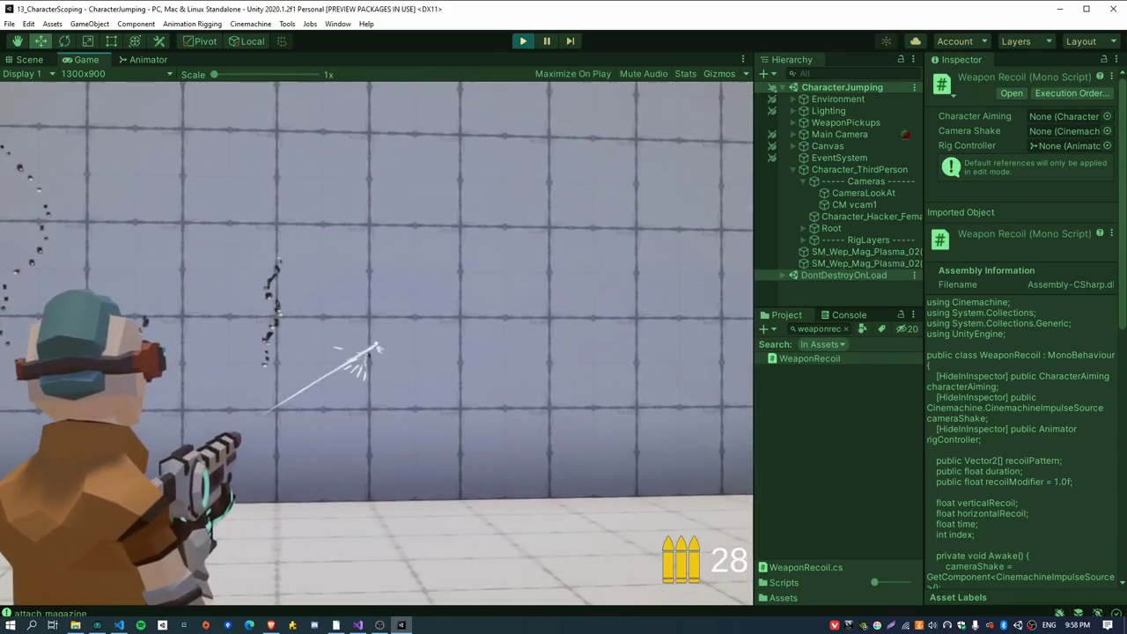
{"action": "left_click_drag", "start_coordinate": [376, 344], "coordinate": [376, 343]}
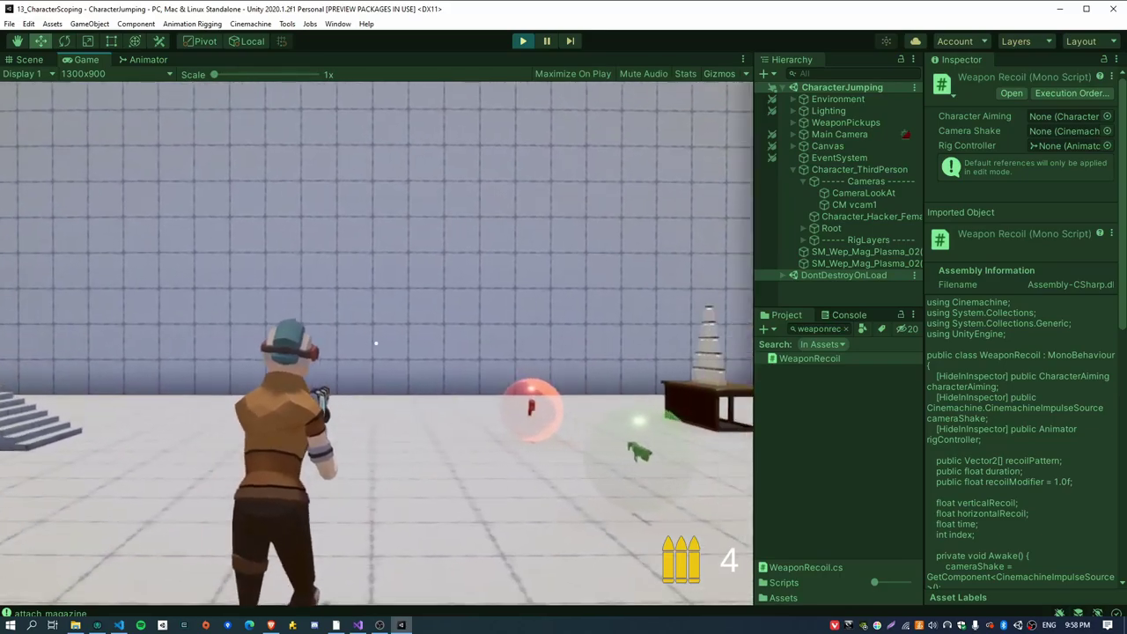
- Shoot at the jar pyramids and stacked cubes around the level to check the aimed weapon handling
{"action": "left_click_drag", "start_coordinate": [376, 344], "coordinate": [376, 343]}
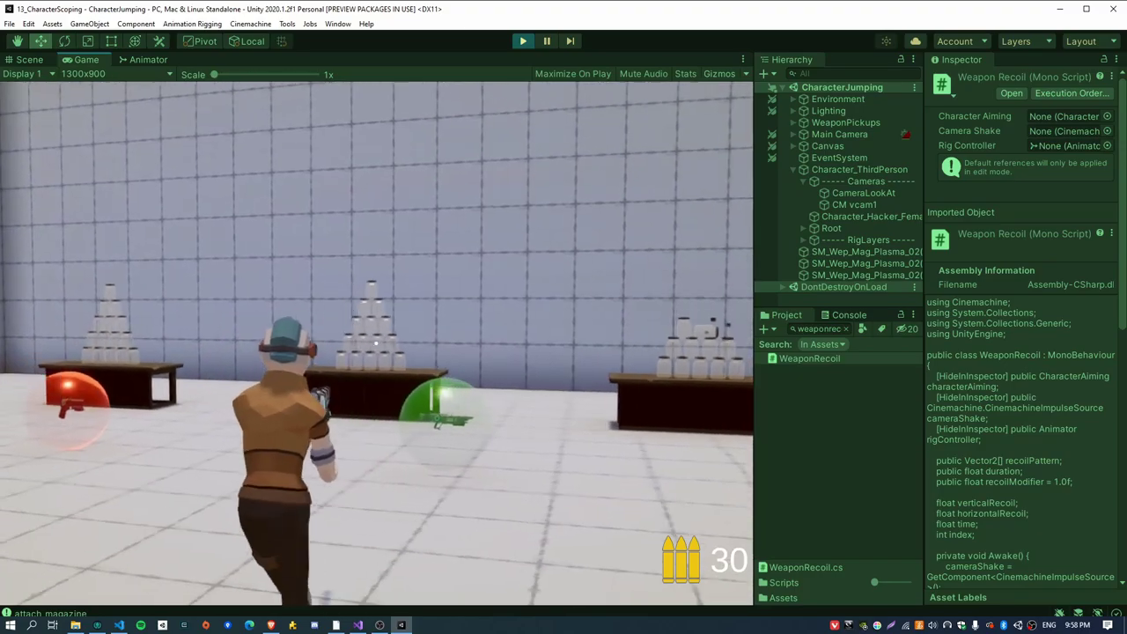
{"action": "left_click_drag", "start_coordinate": [372, 344], "coordinate": [375, 343]}
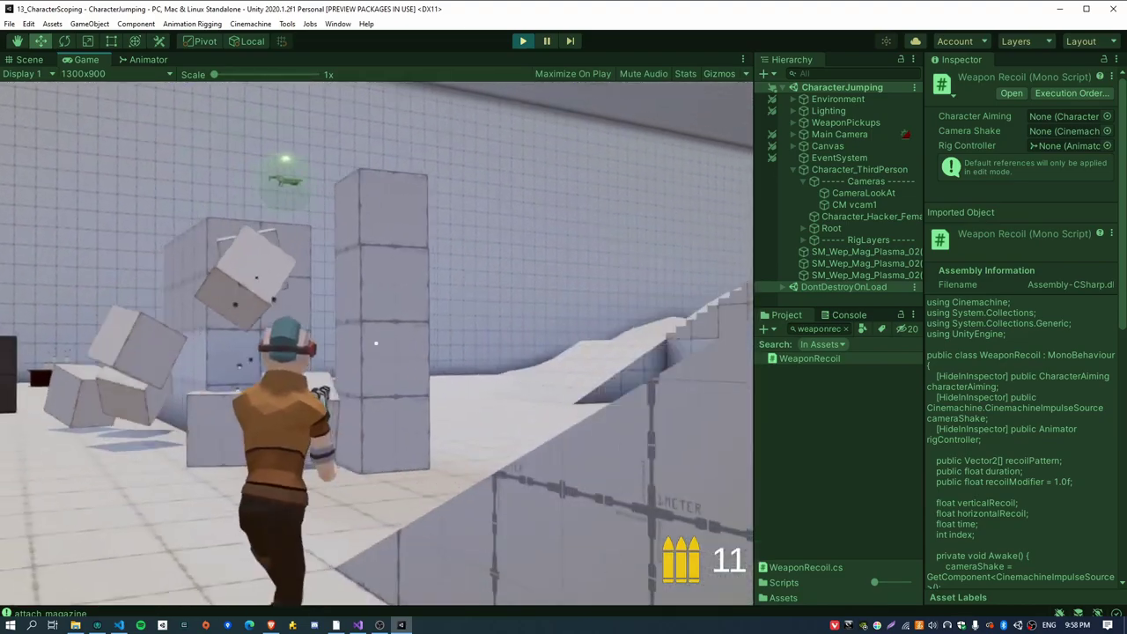
{"action": "left_click", "coordinate": [376, 344]}
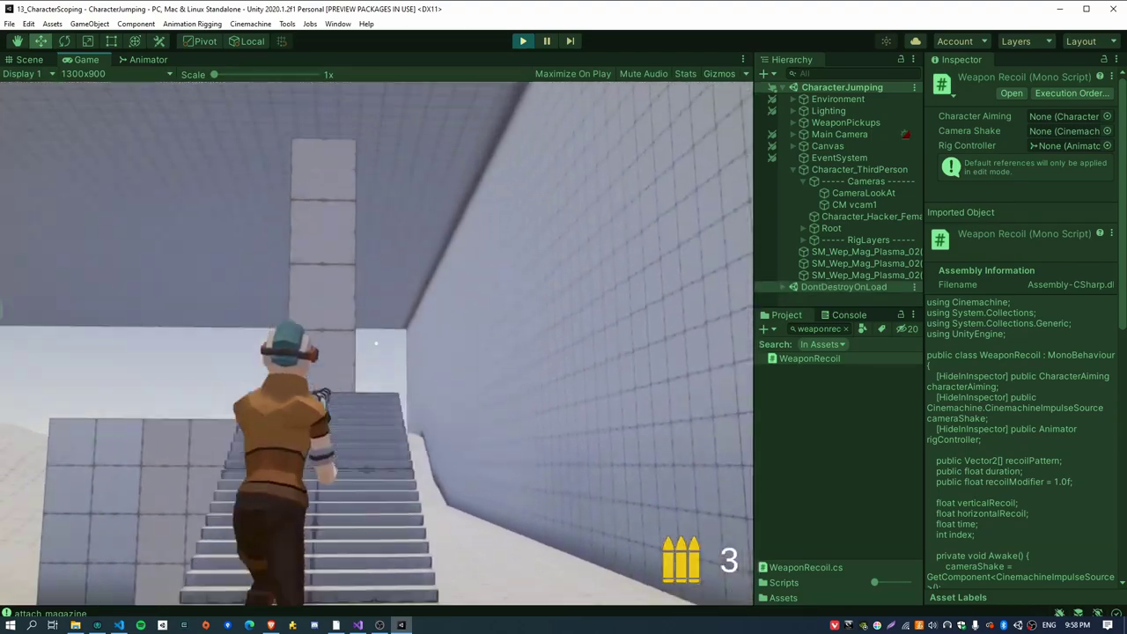
{"action": "left_click_drag", "start_coordinate": [376, 343], "coordinate": [376, 343]}
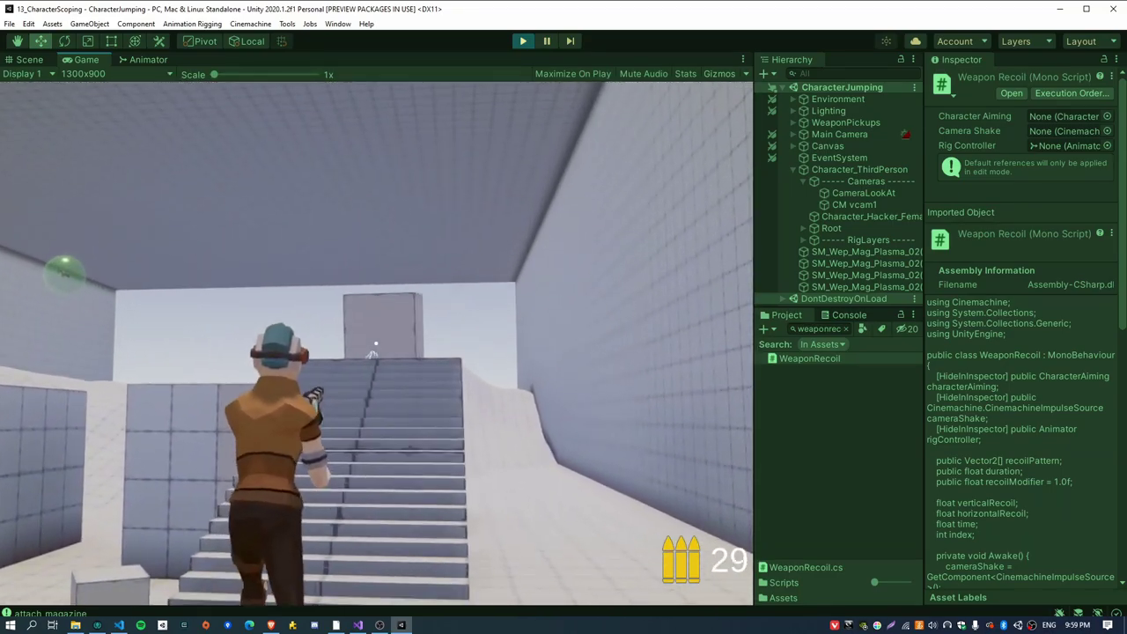
- Move toward the stairs while firing at a cube without aiming, and holster the weapon
{"action": "key", "text": "w"}
{"action": "left_click", "coordinate": [376, 343]}
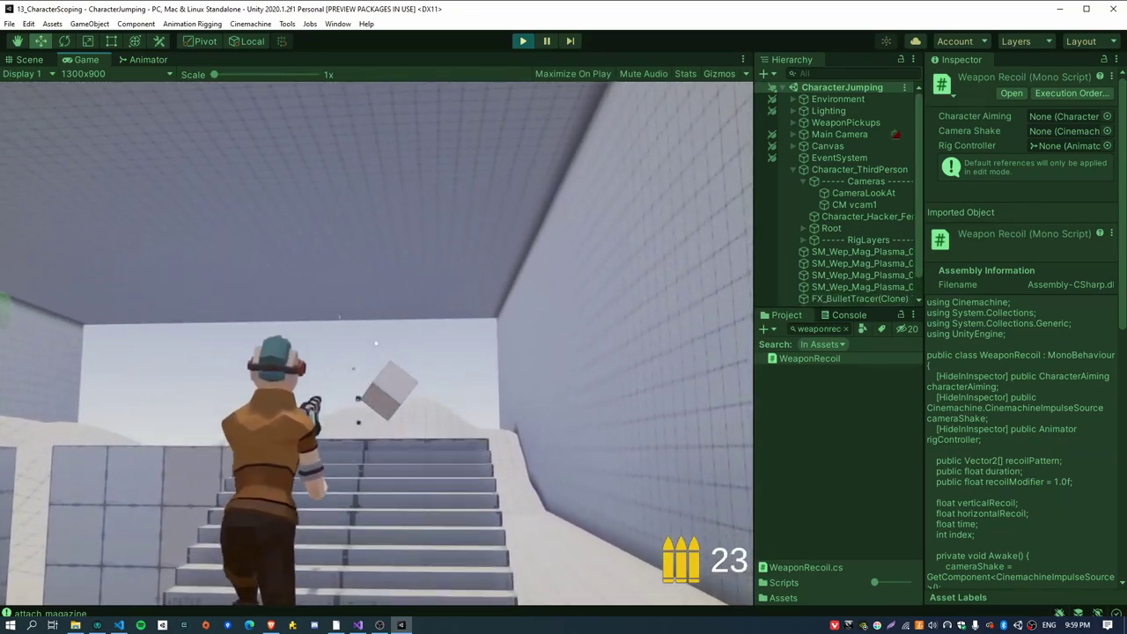
{"action": "key", "text": "x"}
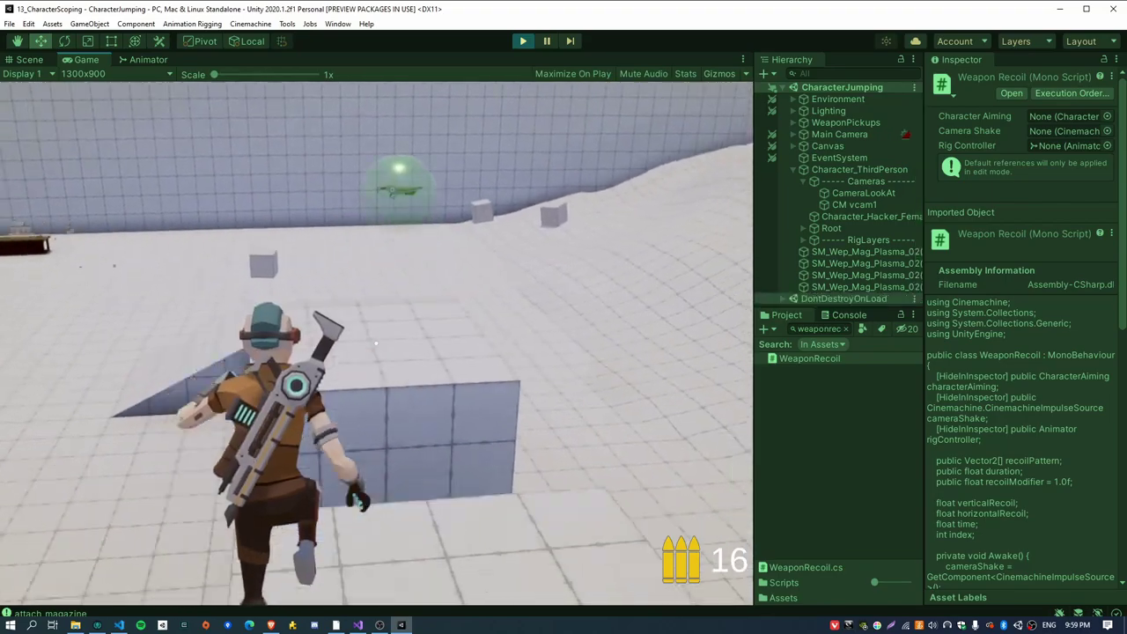